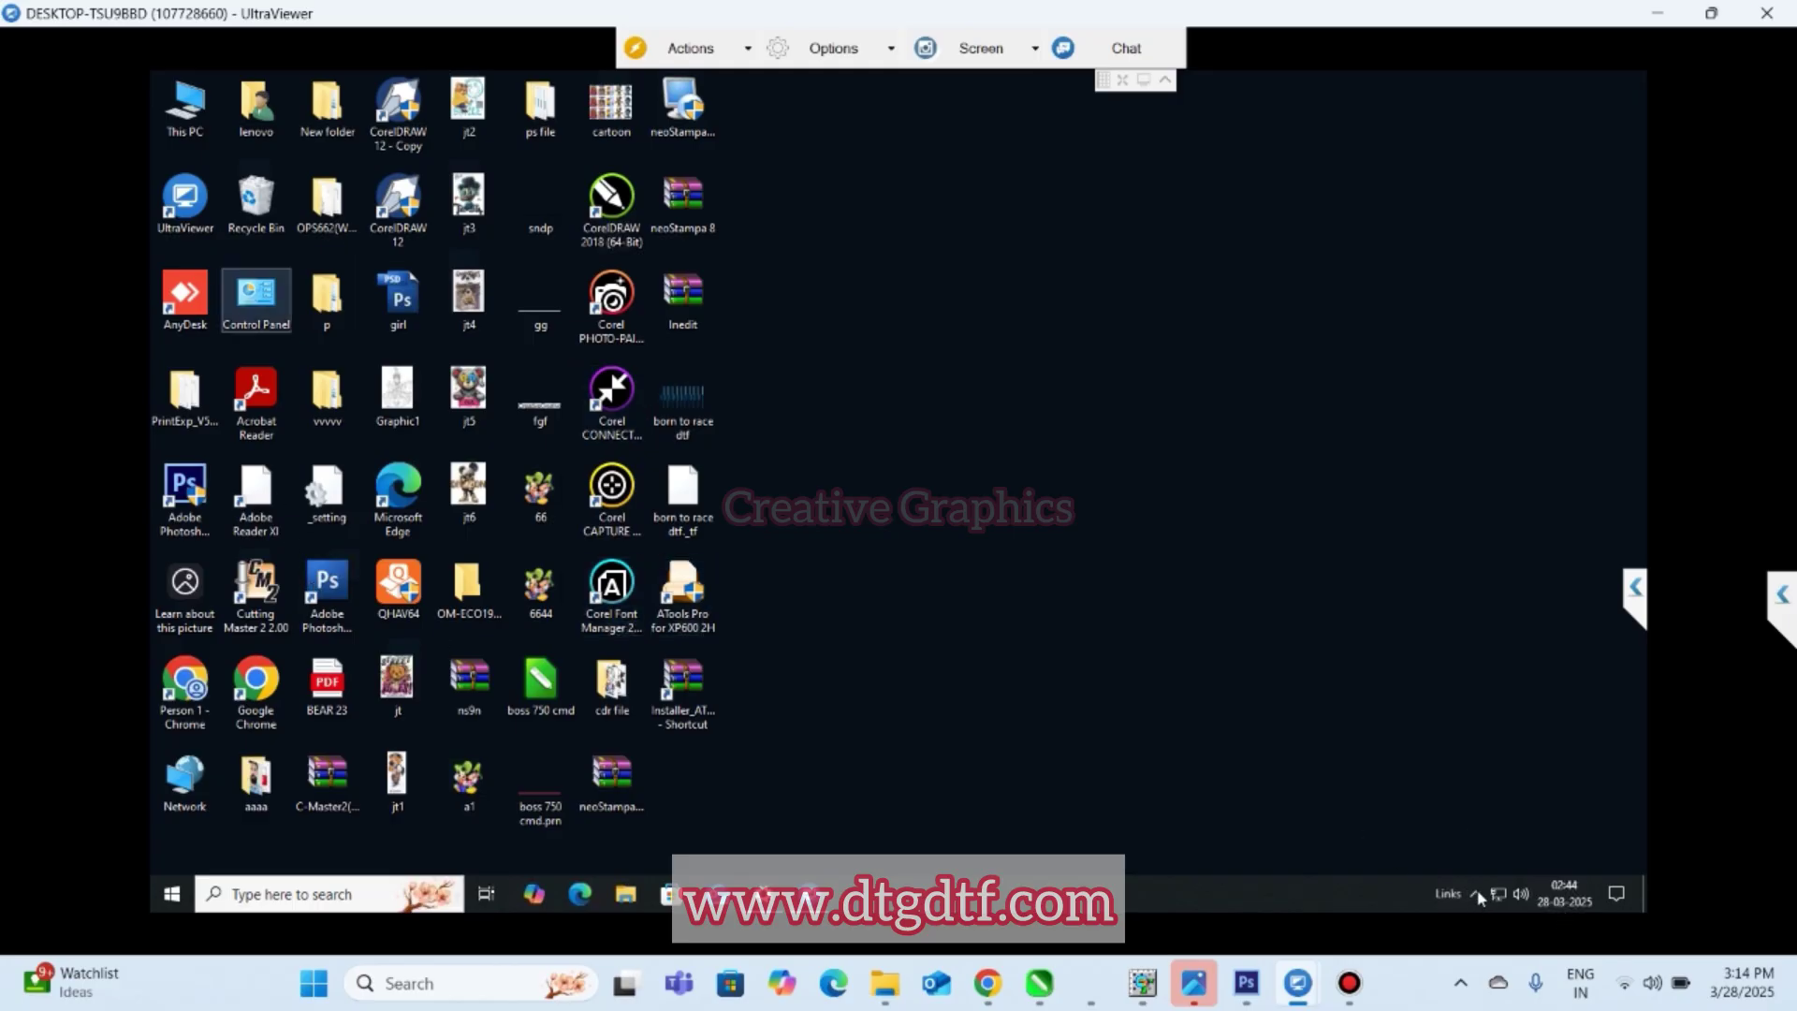
# - Search the taskbar for 'ethernet' and open the Ethernet settings result
pyautogui.click(294, 897)
pyautogui.write('e')
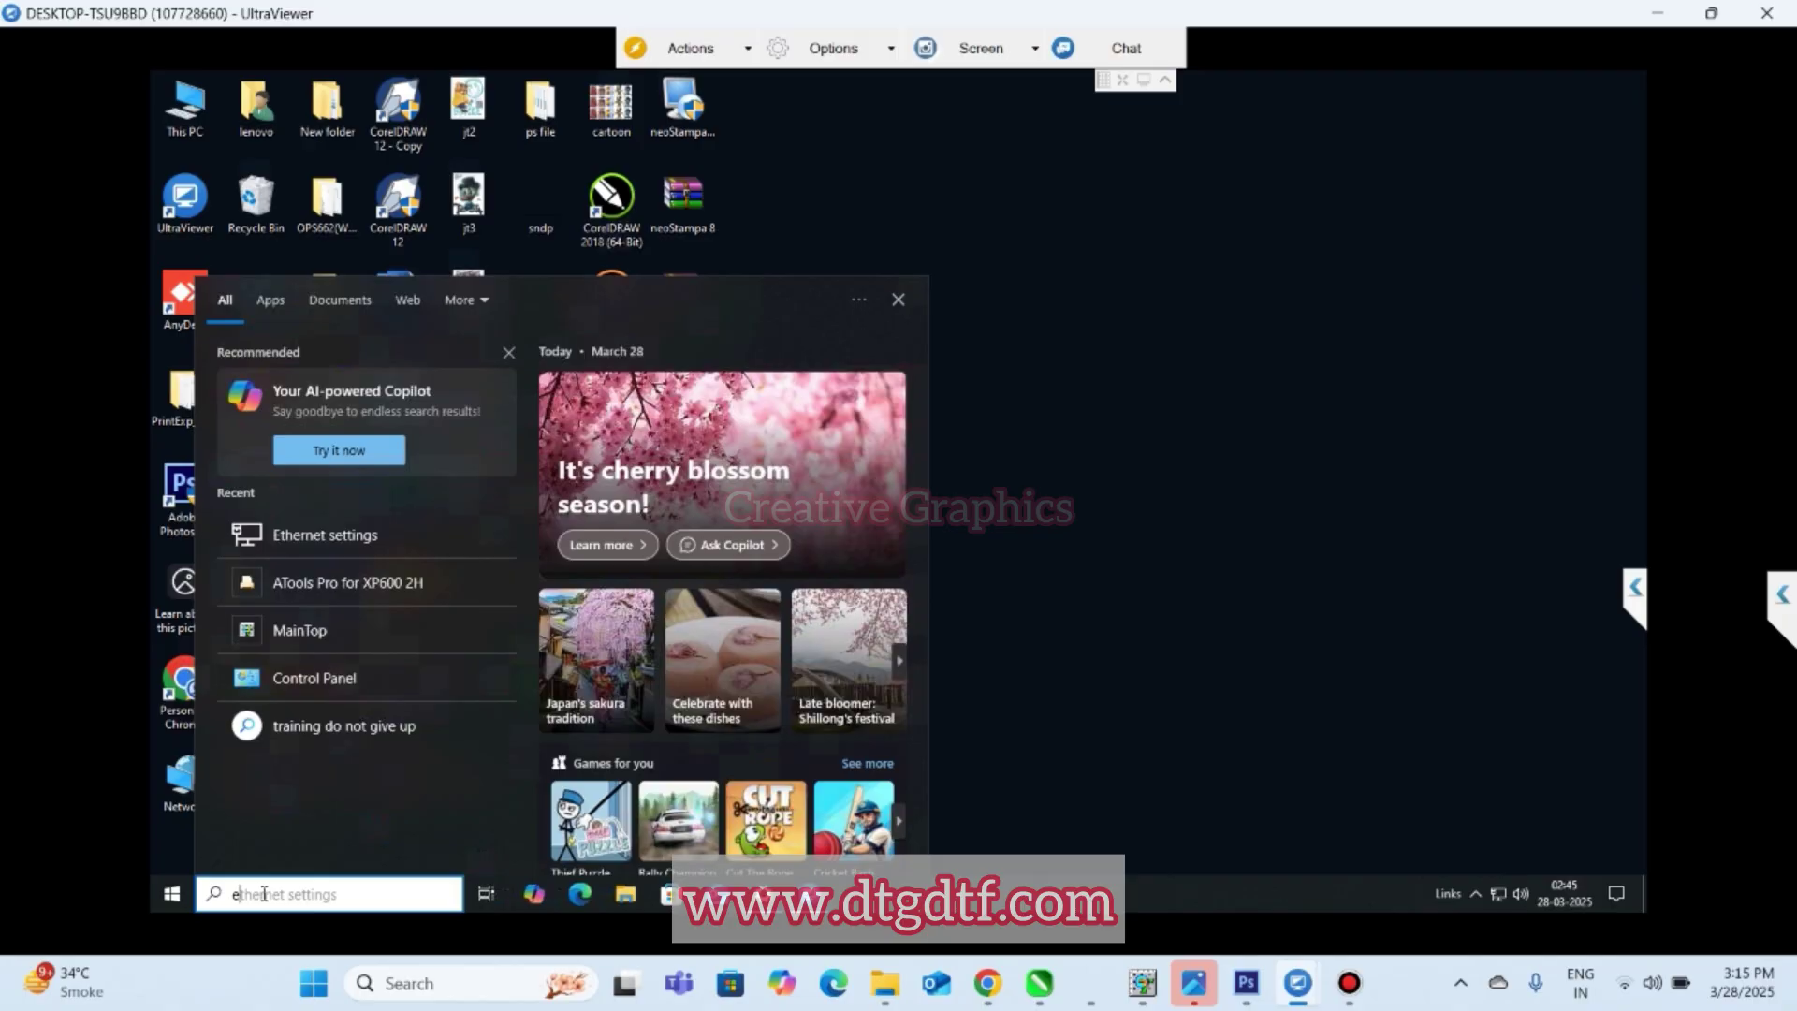
pyautogui.write('thernet')
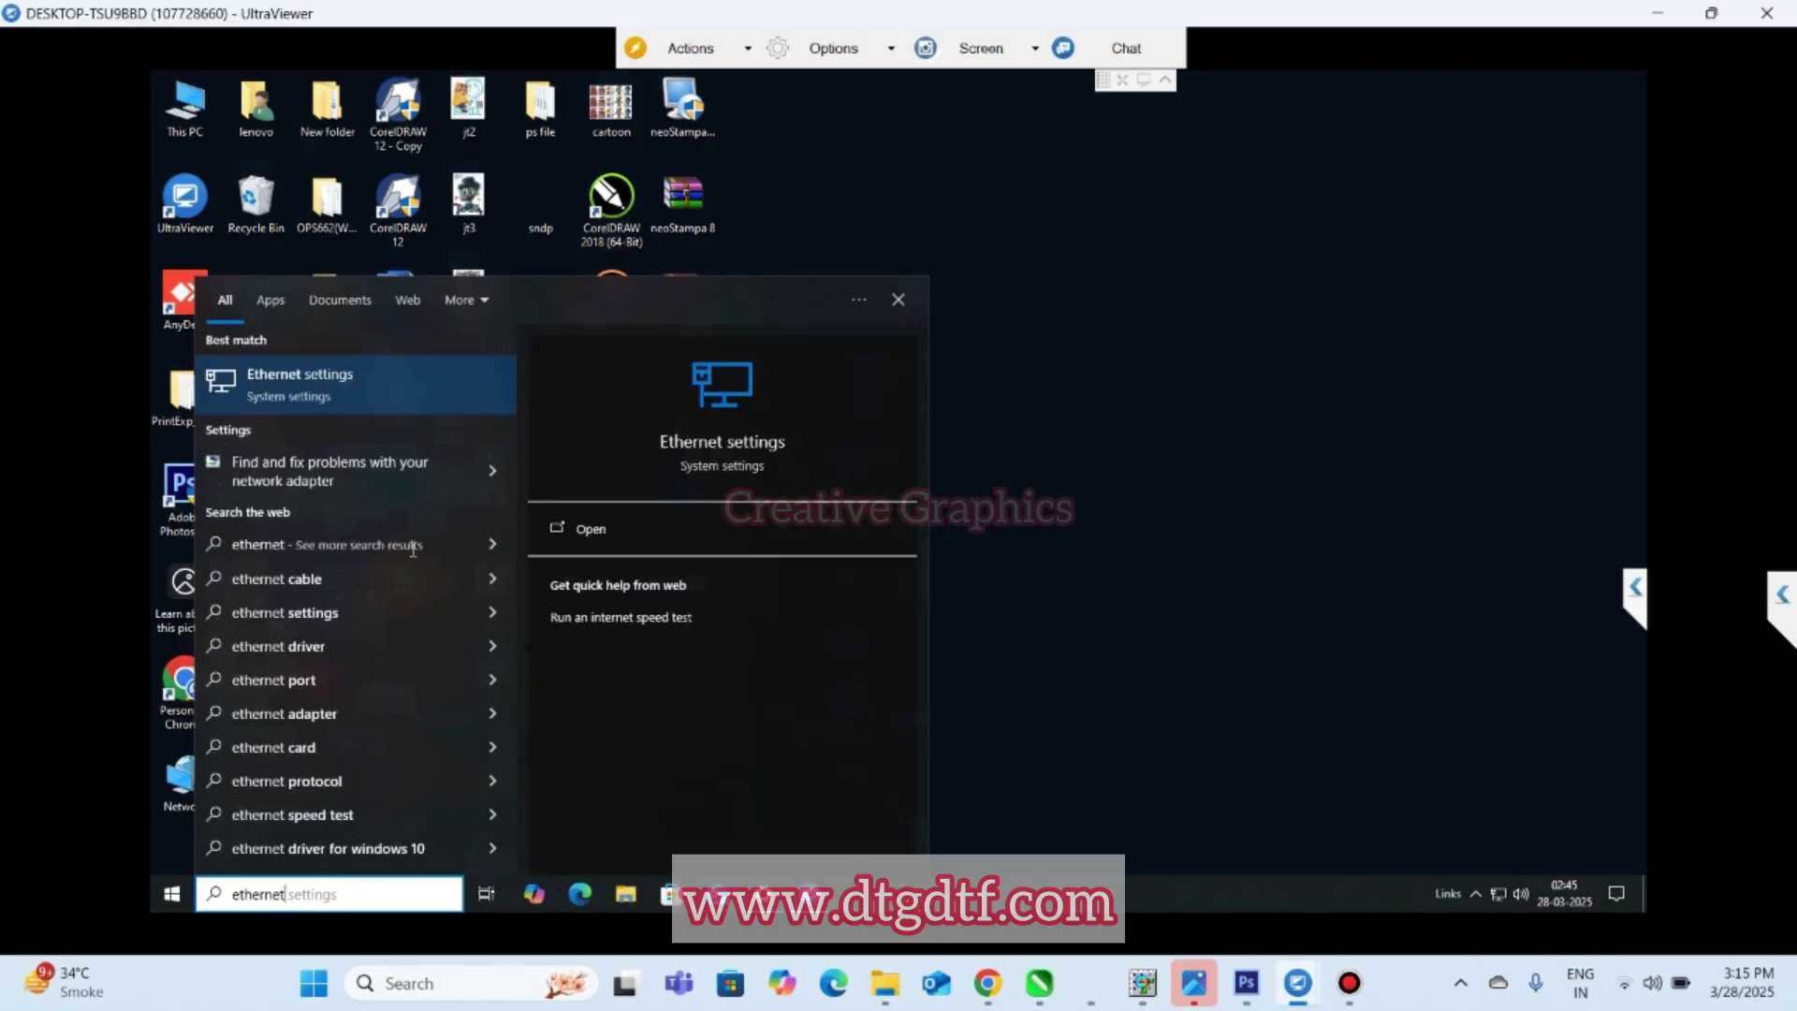
pyautogui.click(336, 386)
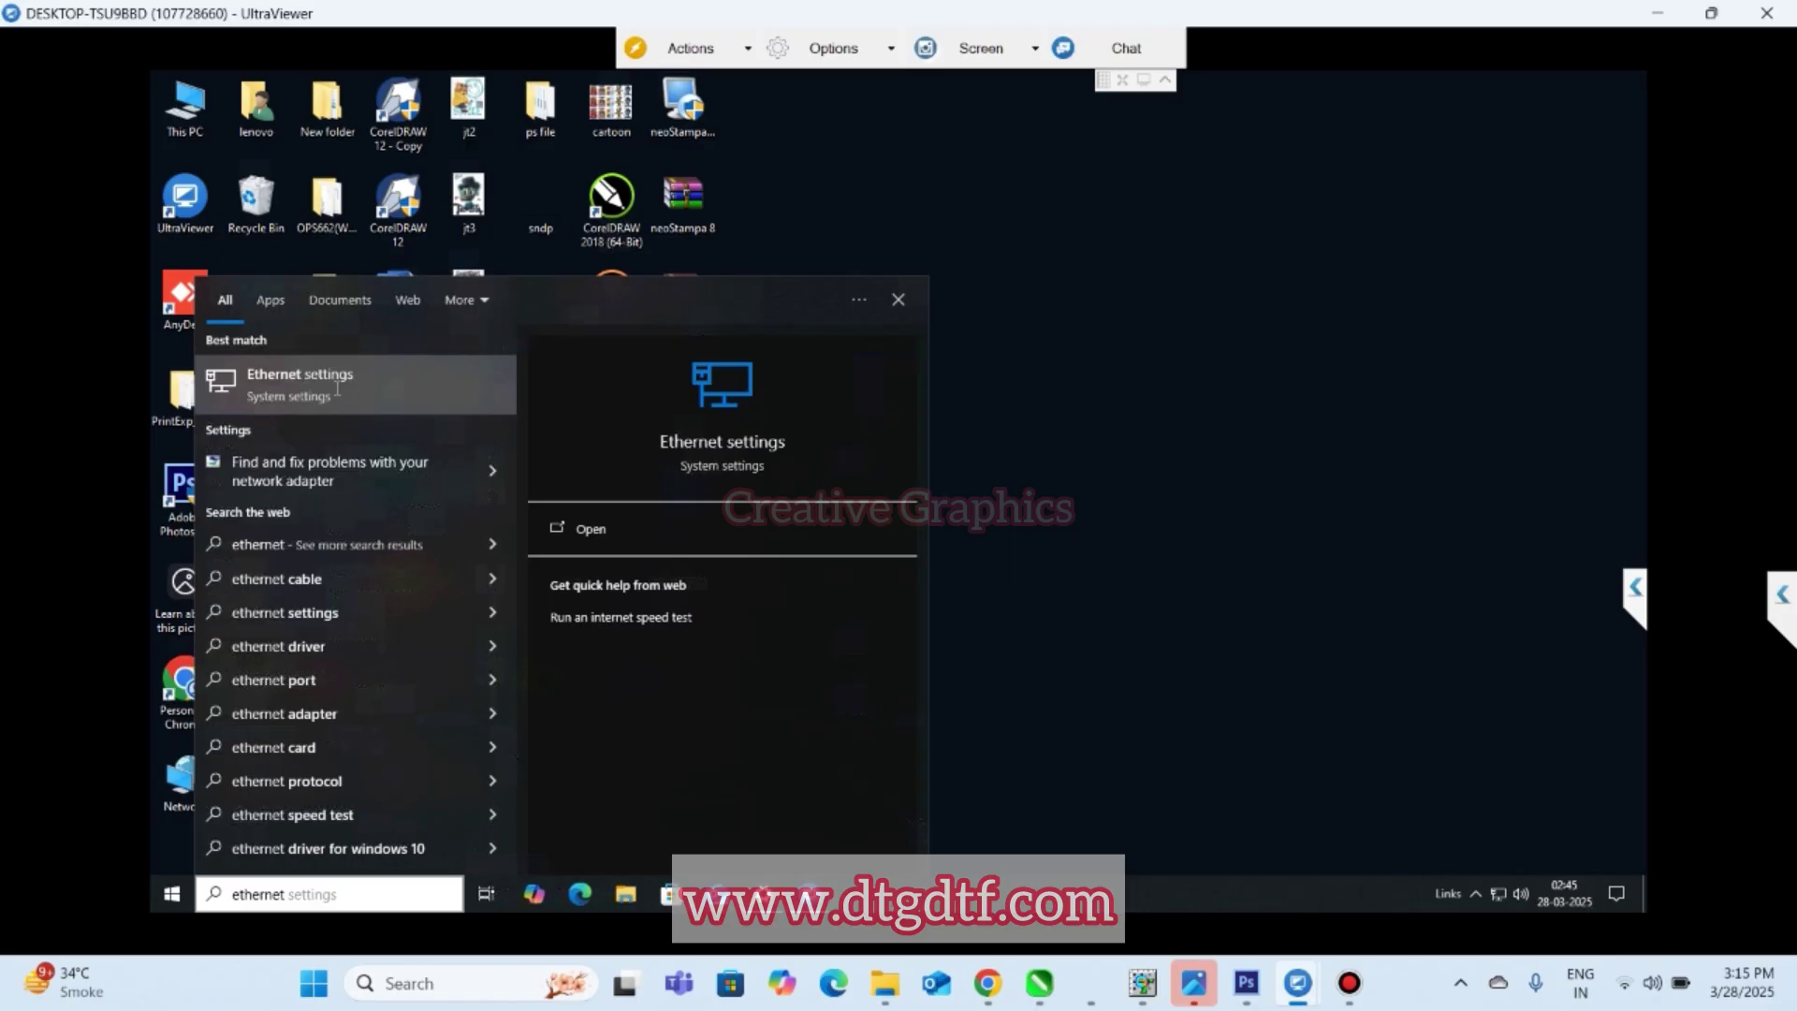
# - Open Network Connections from the Ethernet settings and select the Ethernet adapter
pyautogui.click(1350, 984)
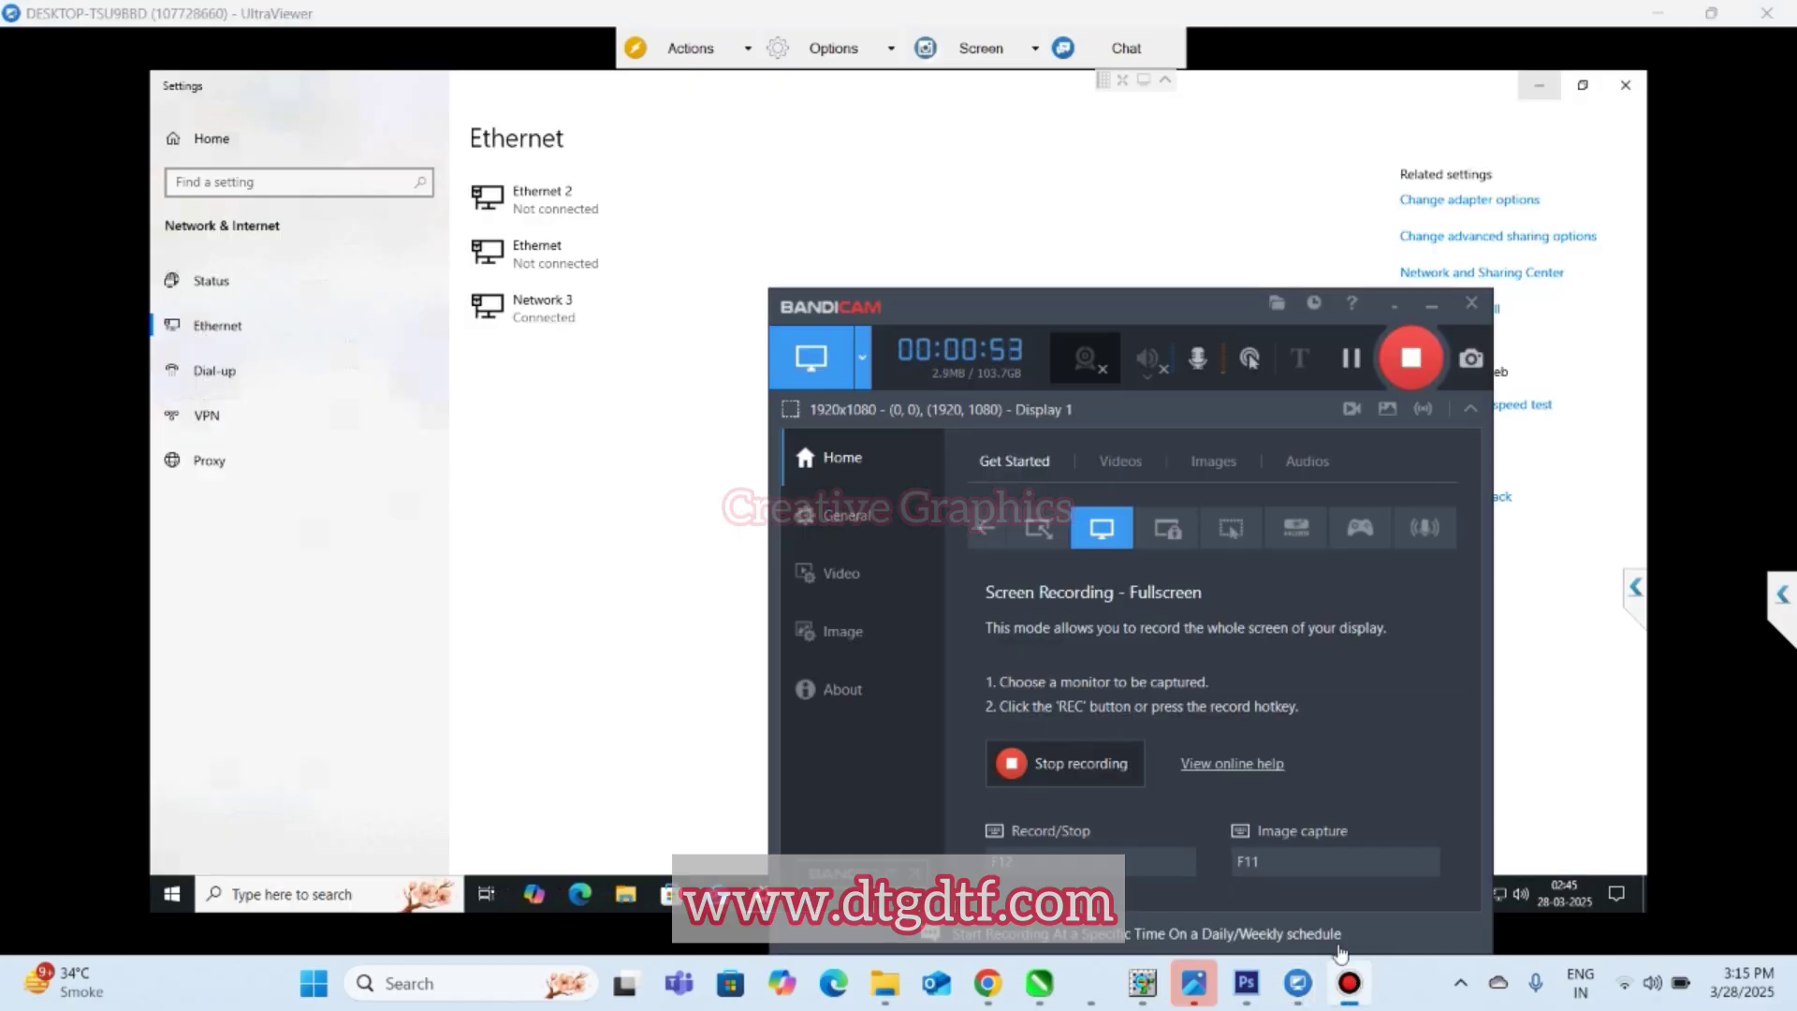
pyautogui.click(1351, 984)
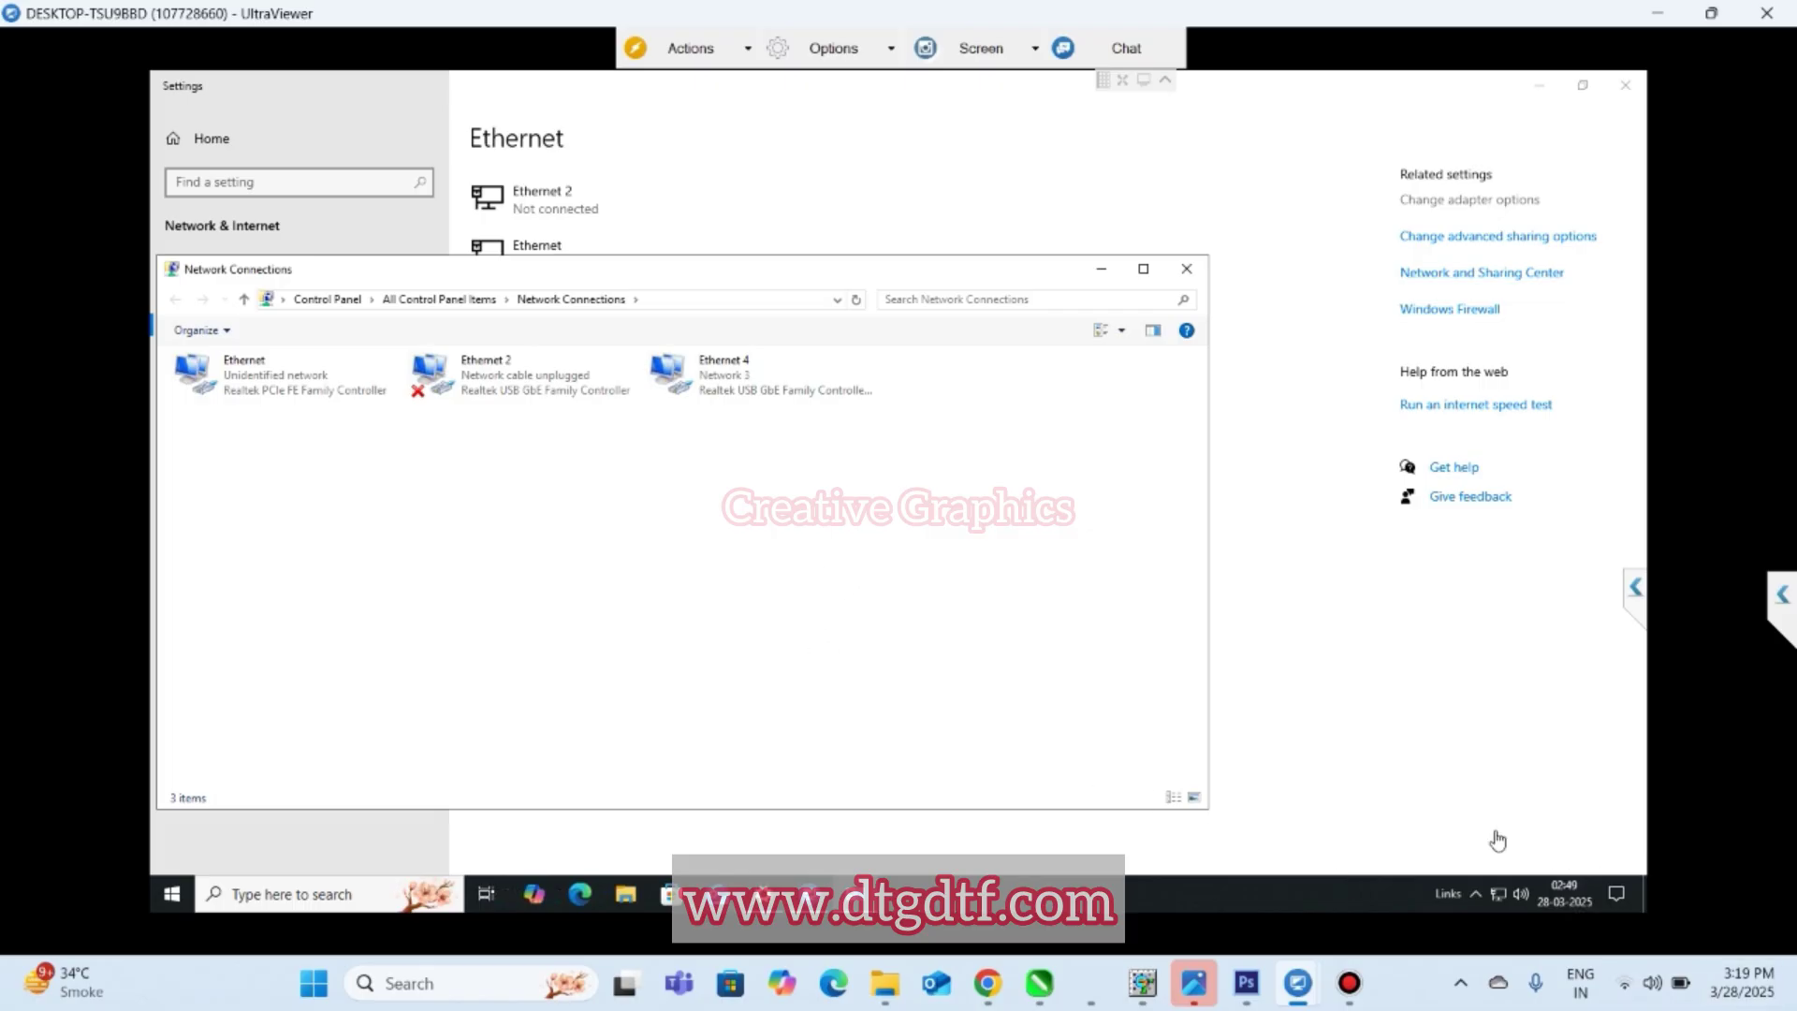
pyautogui.click(206, 392)
pyautogui.click(708, 393)
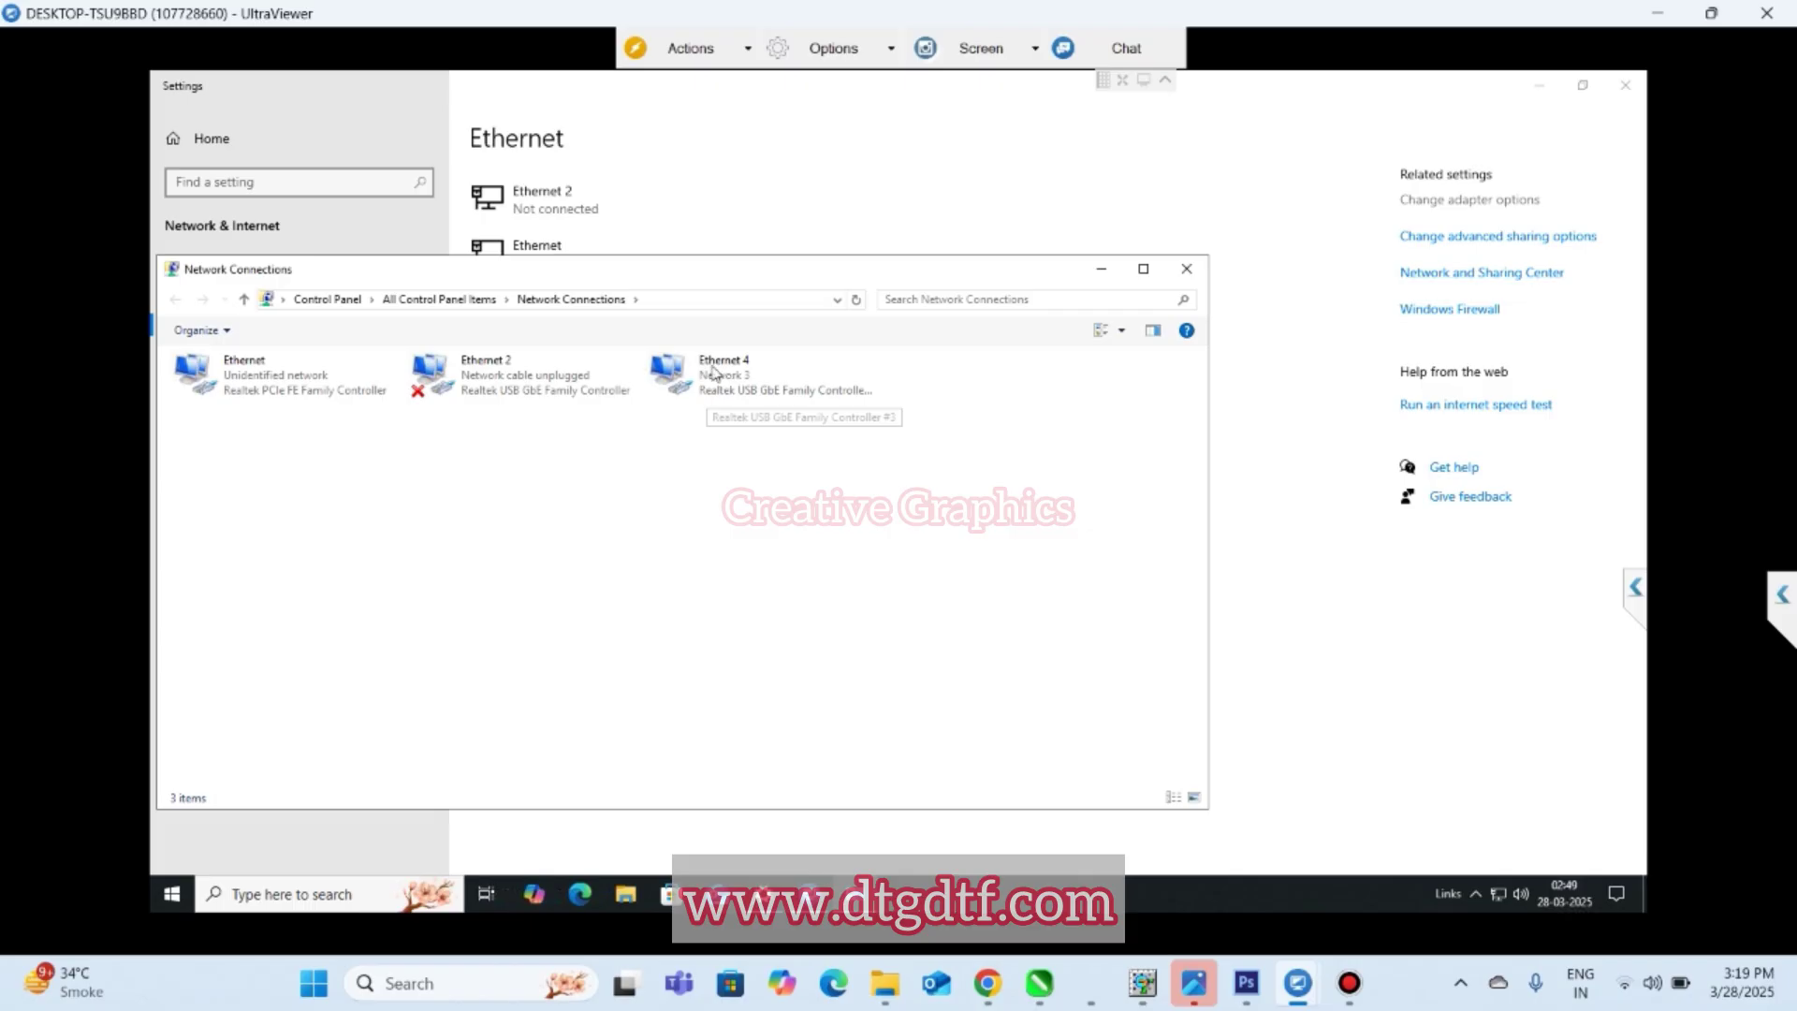
pyautogui.click(251, 386)
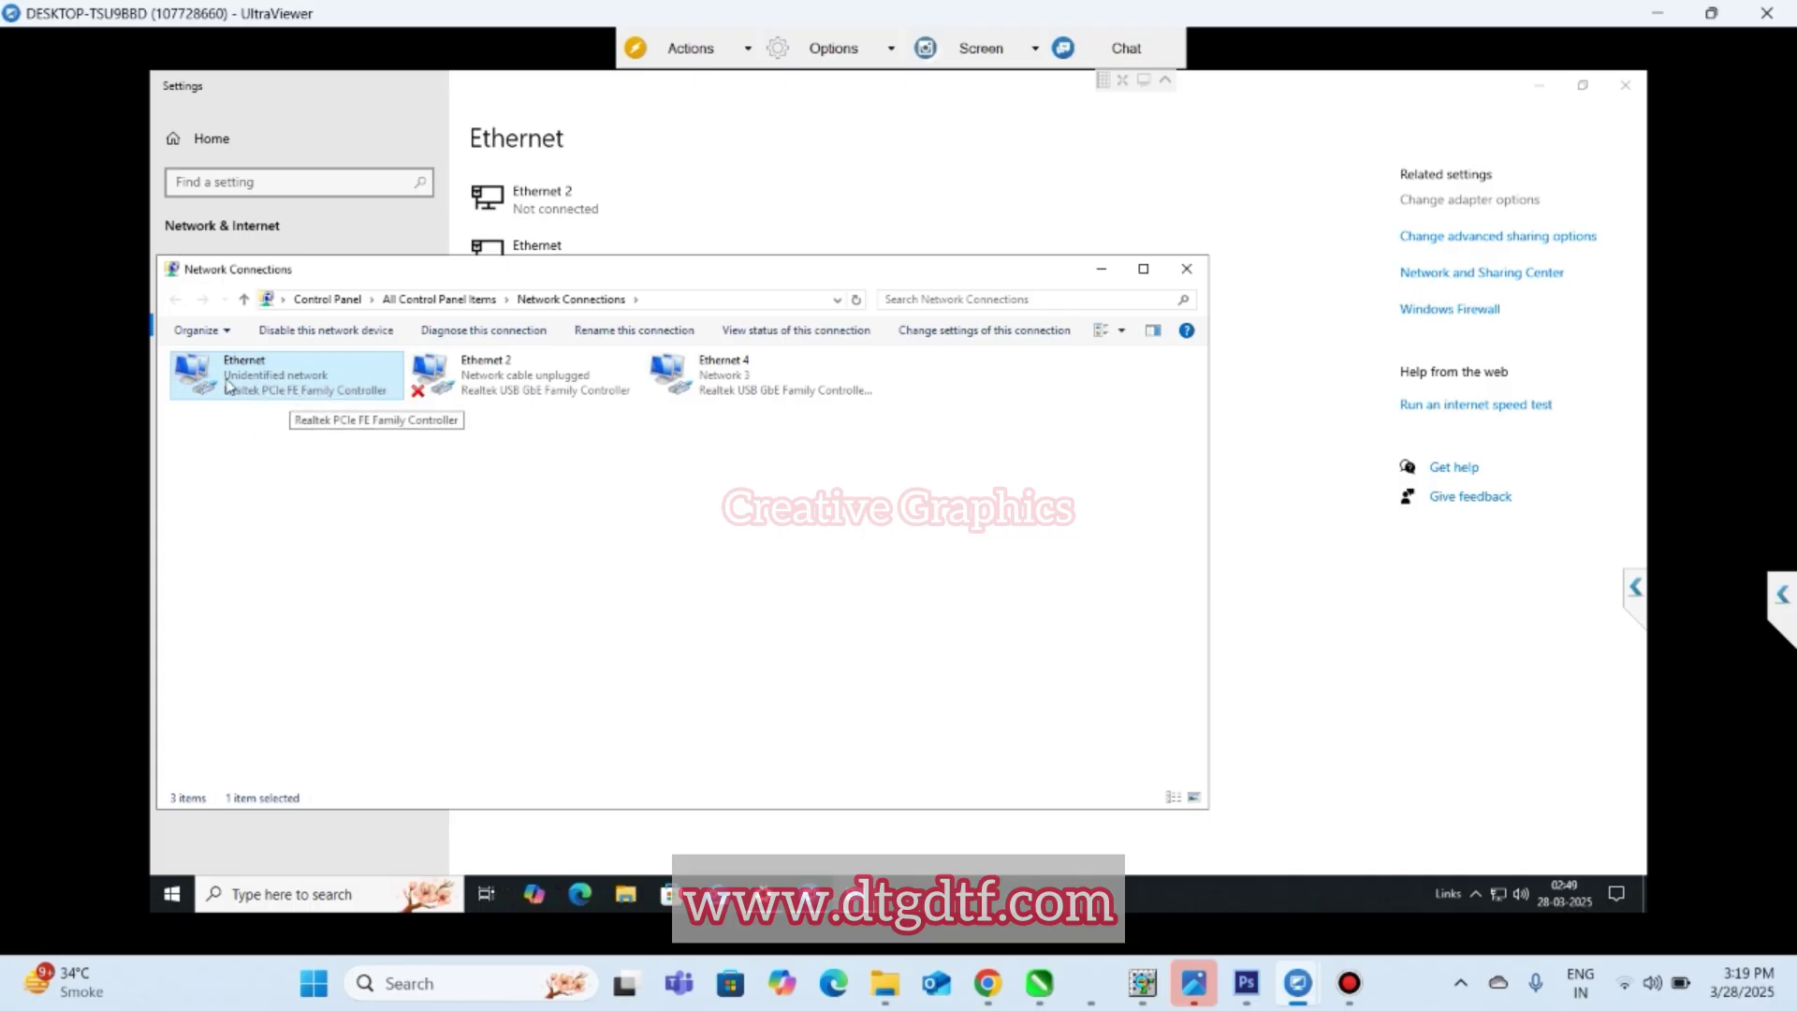
# - Give the Ethernet adapter's TCP/IPv4 static IP 196.12.0.188 with subnet mask 255.255.255.0
pyautogui.rightClick(256, 380)
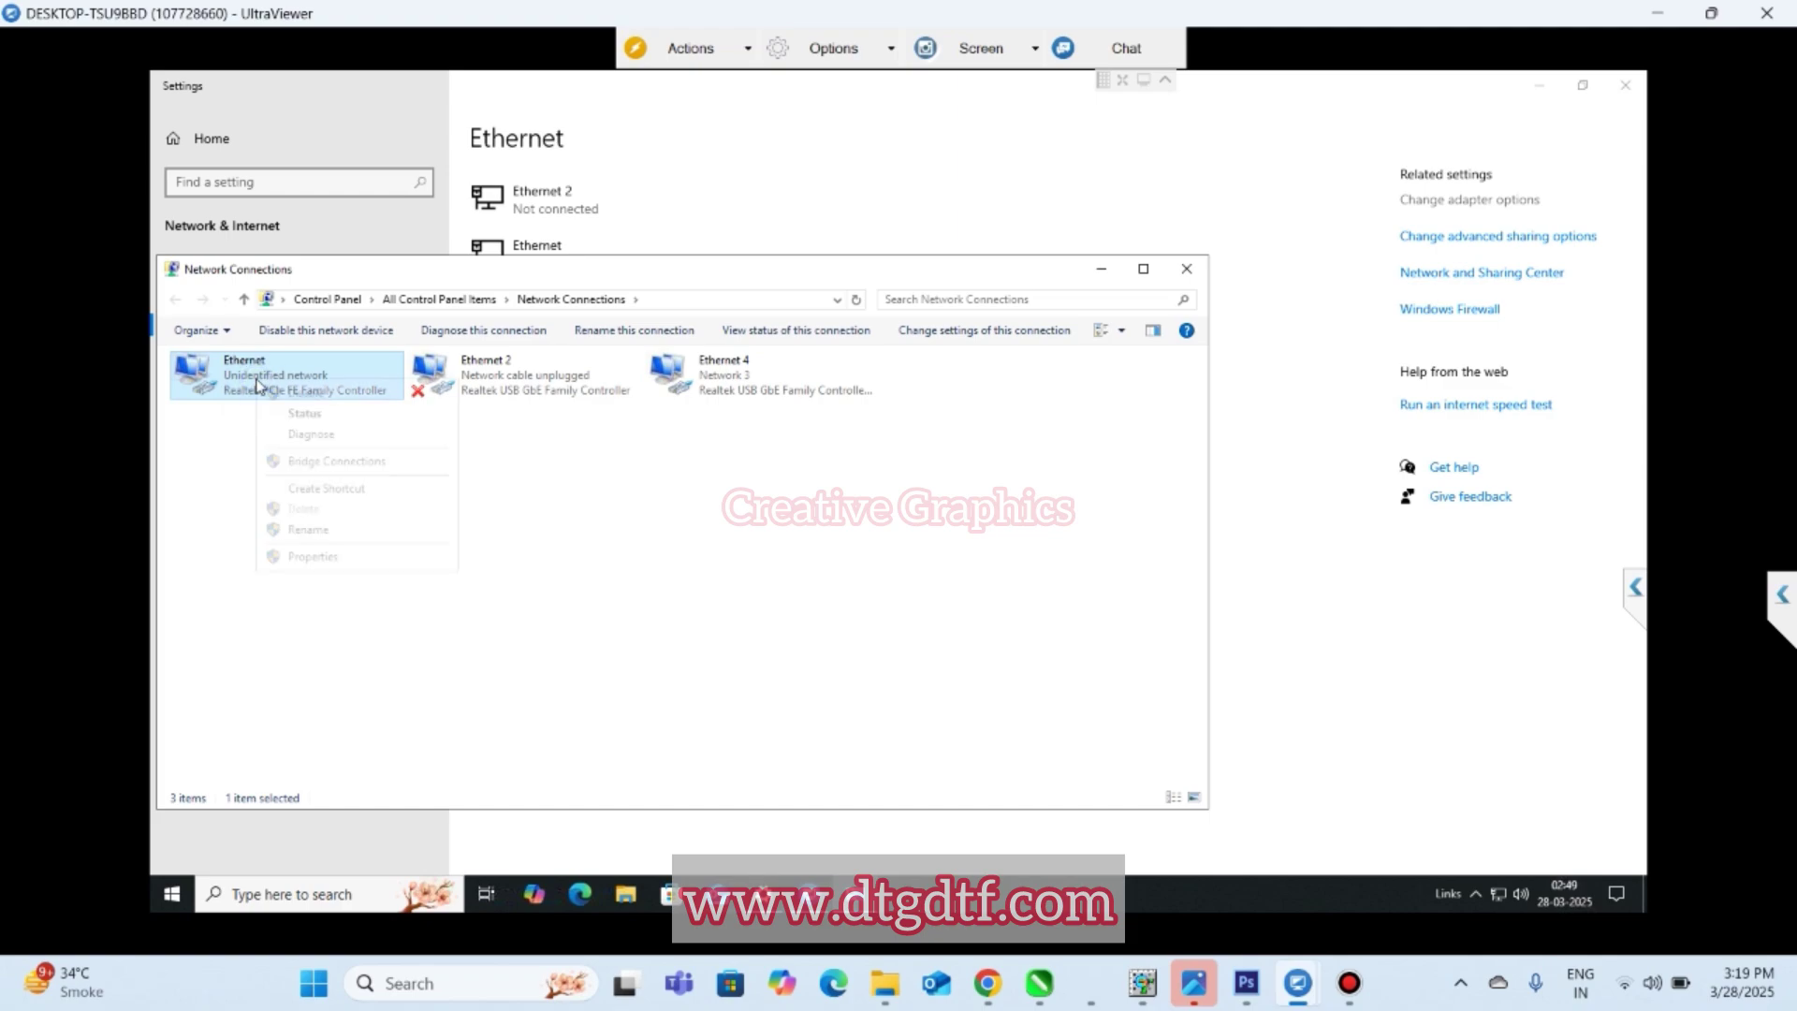
pyautogui.click(315, 556)
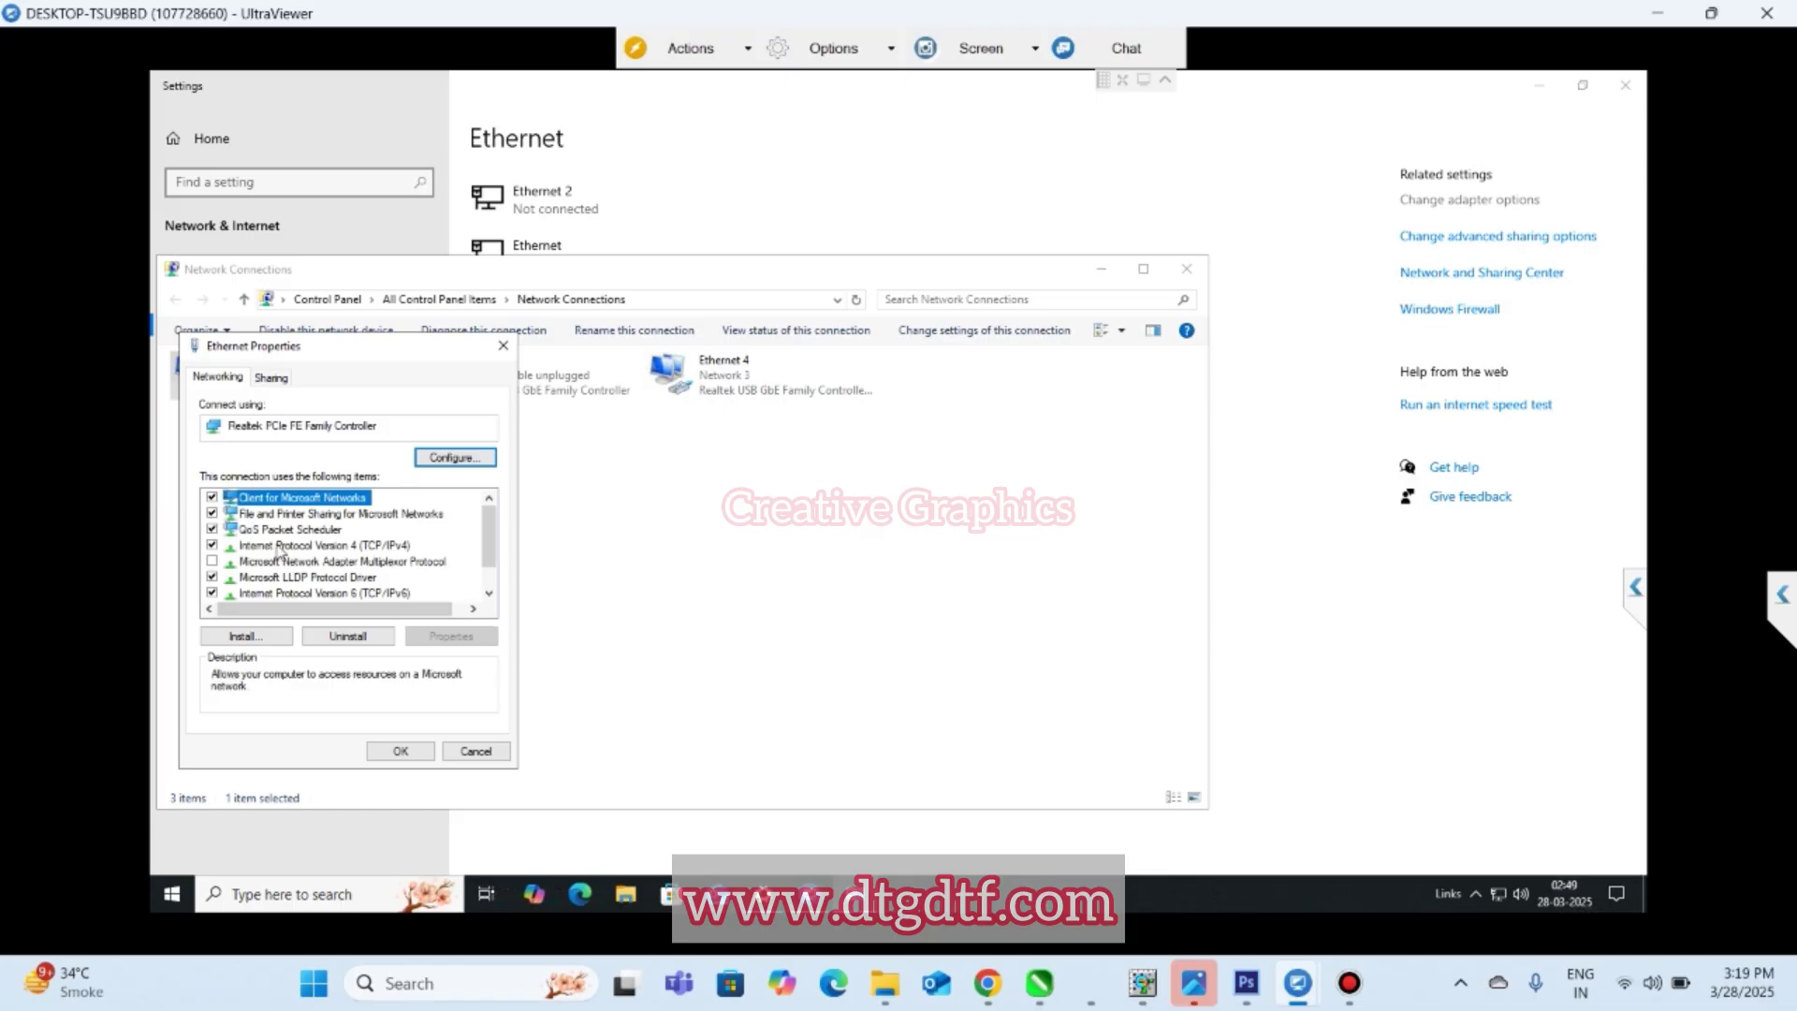
pyautogui.click(281, 545)
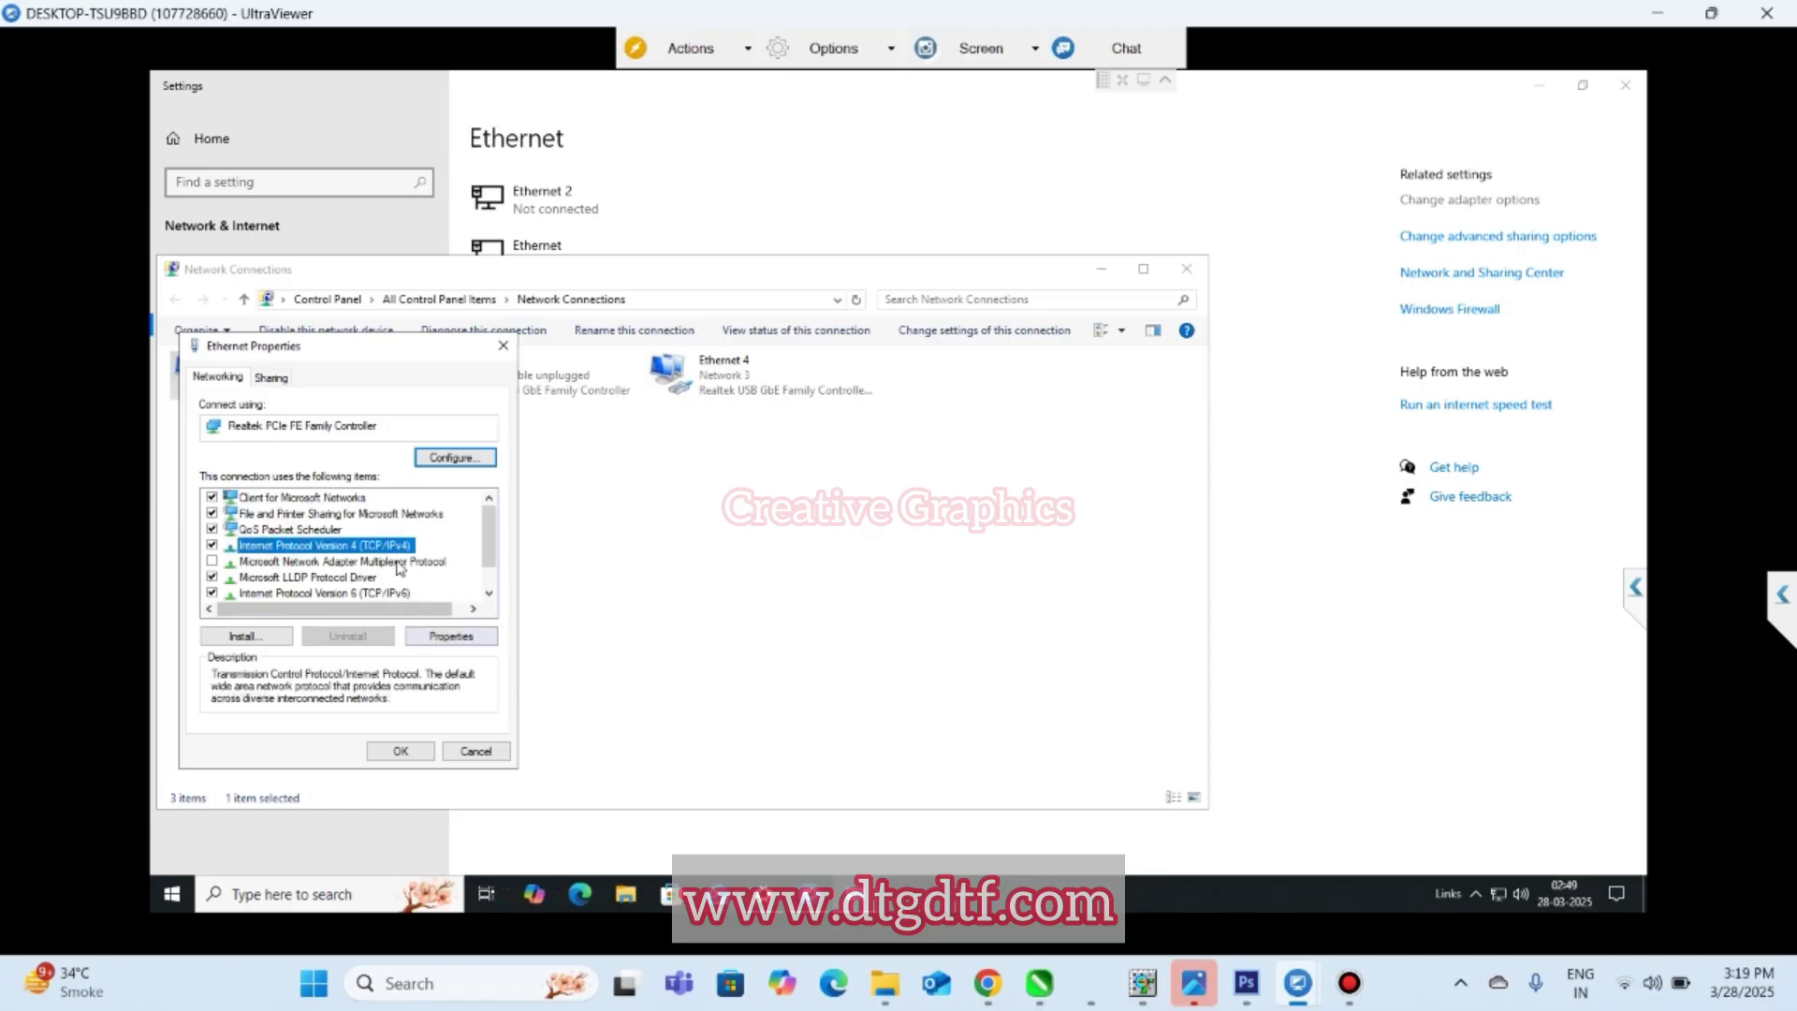
pyautogui.click(451, 636)
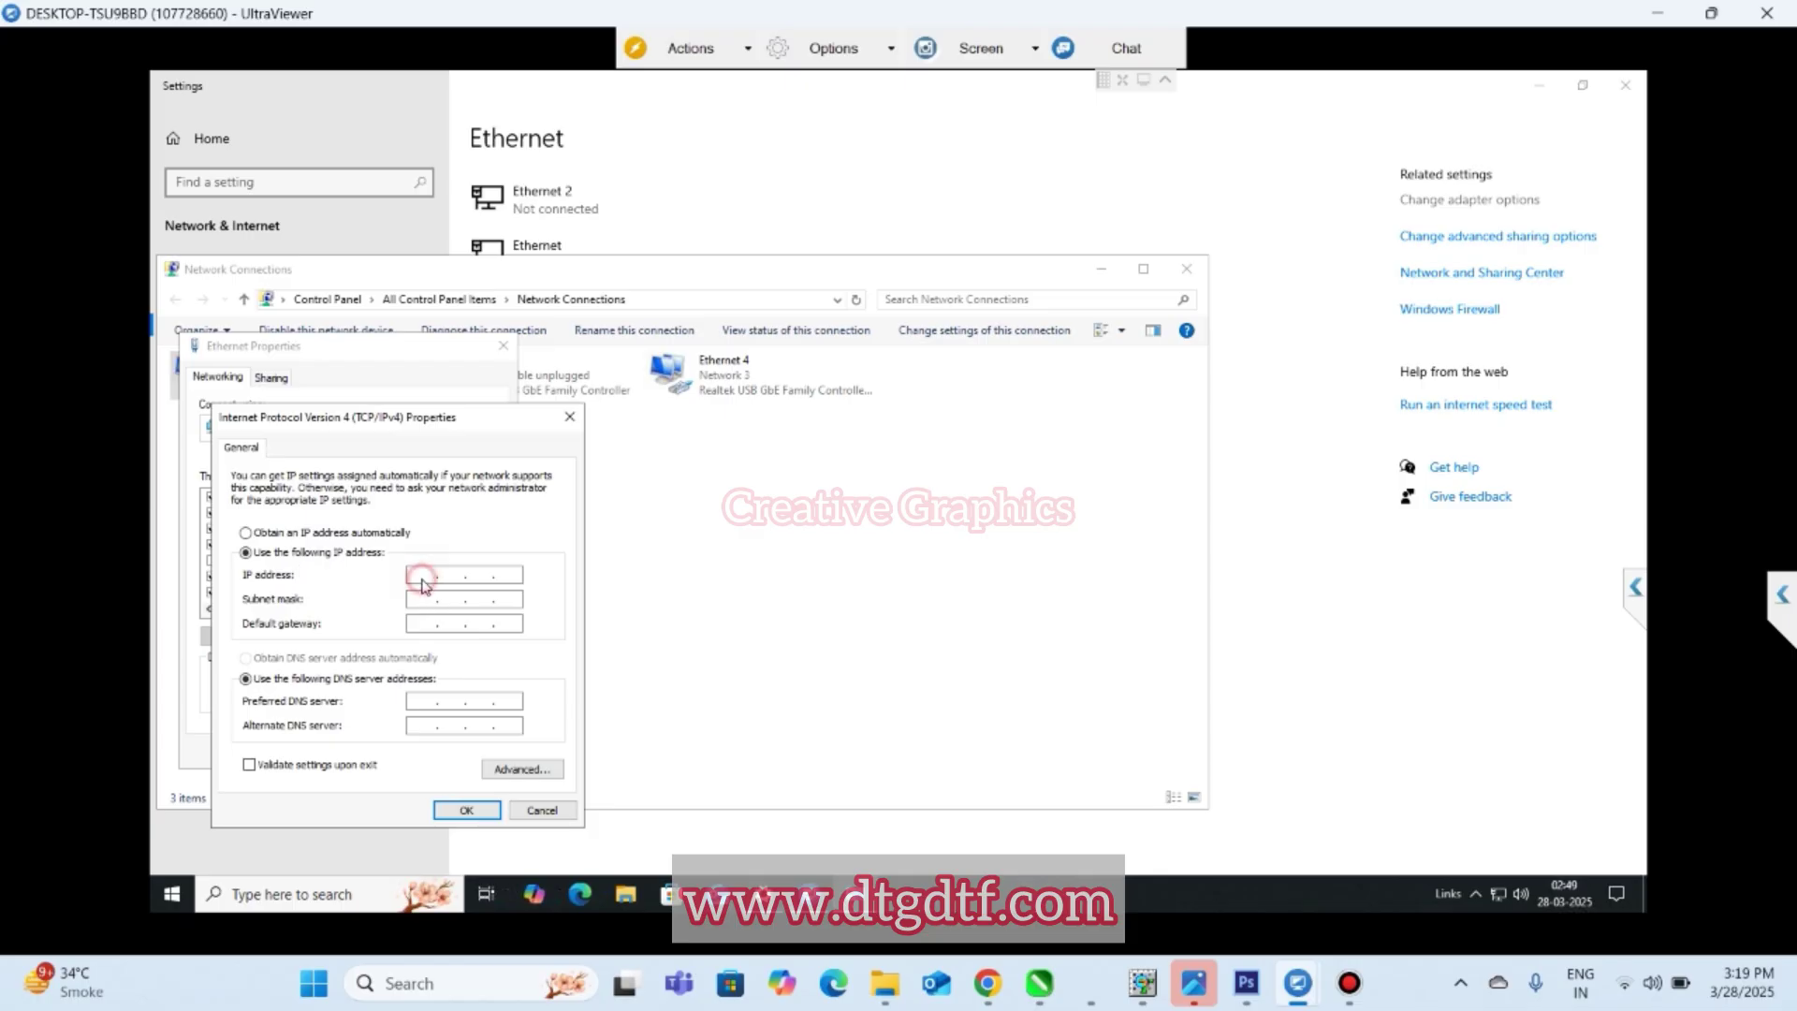
pyautogui.click(425, 578)
pyautogui.press('Tab')
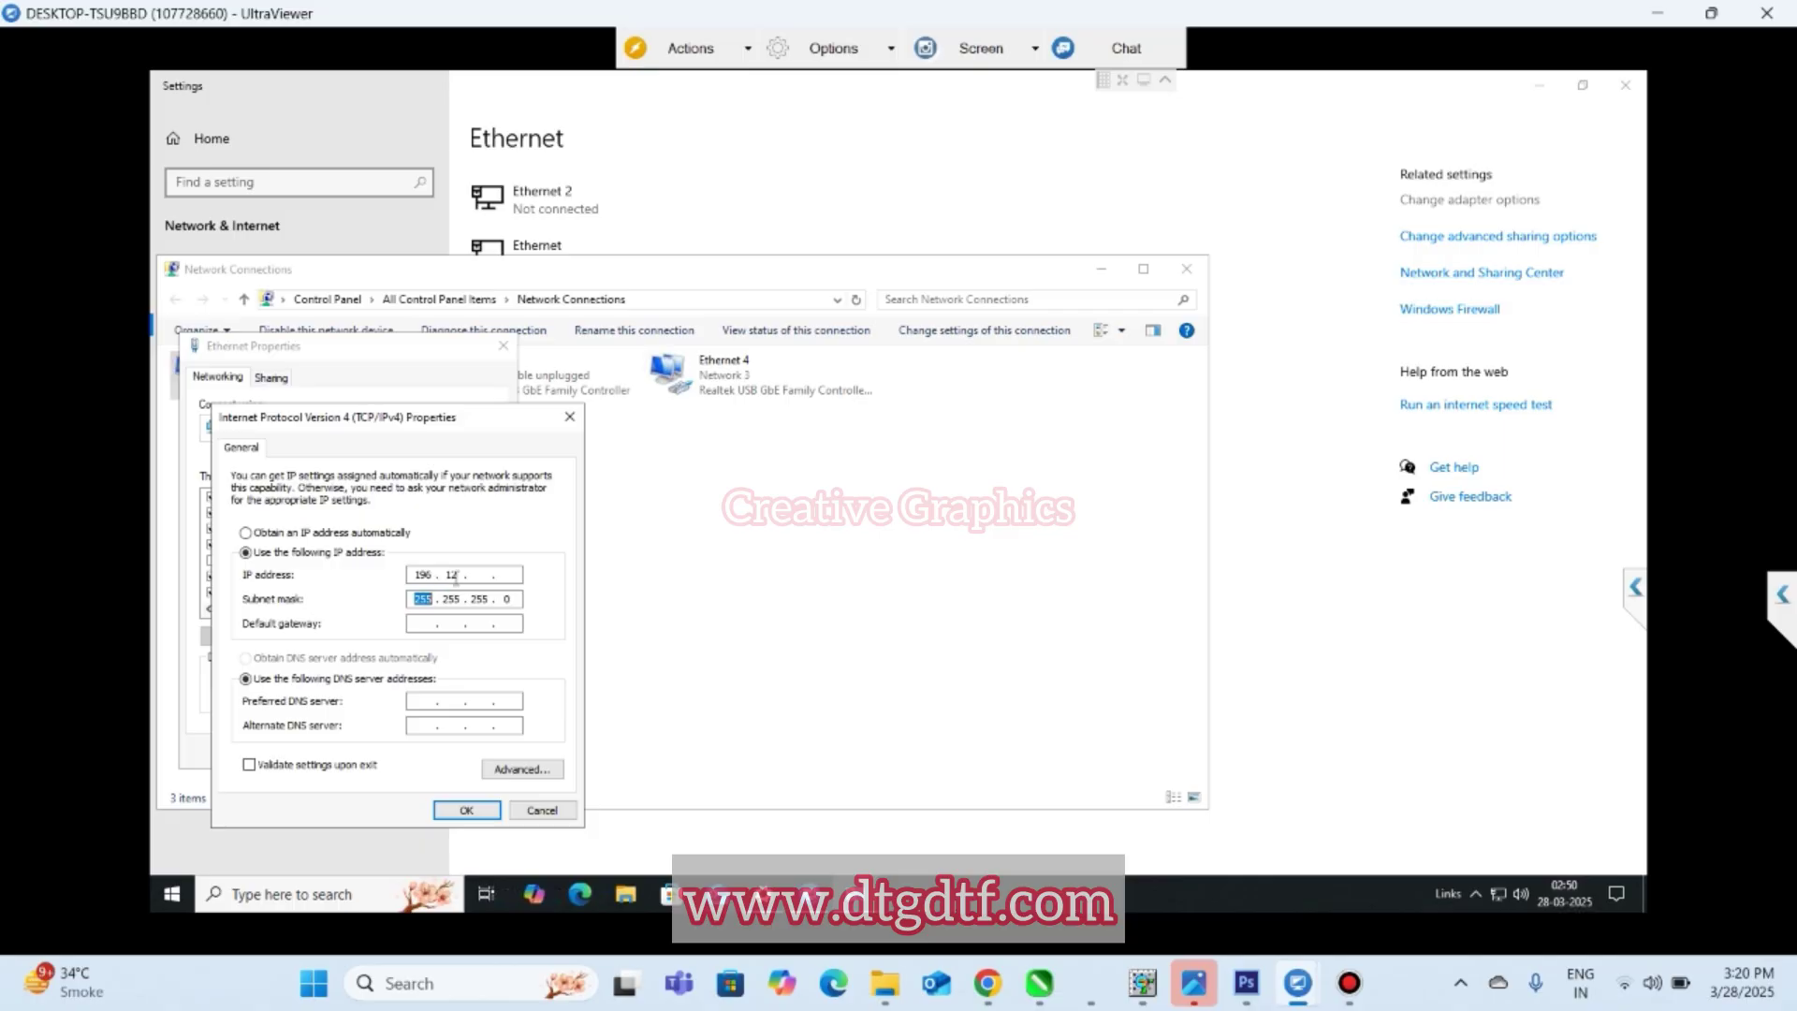
pyautogui.click(476, 575)
pyautogui.click(506, 575)
pyautogui.click(468, 810)
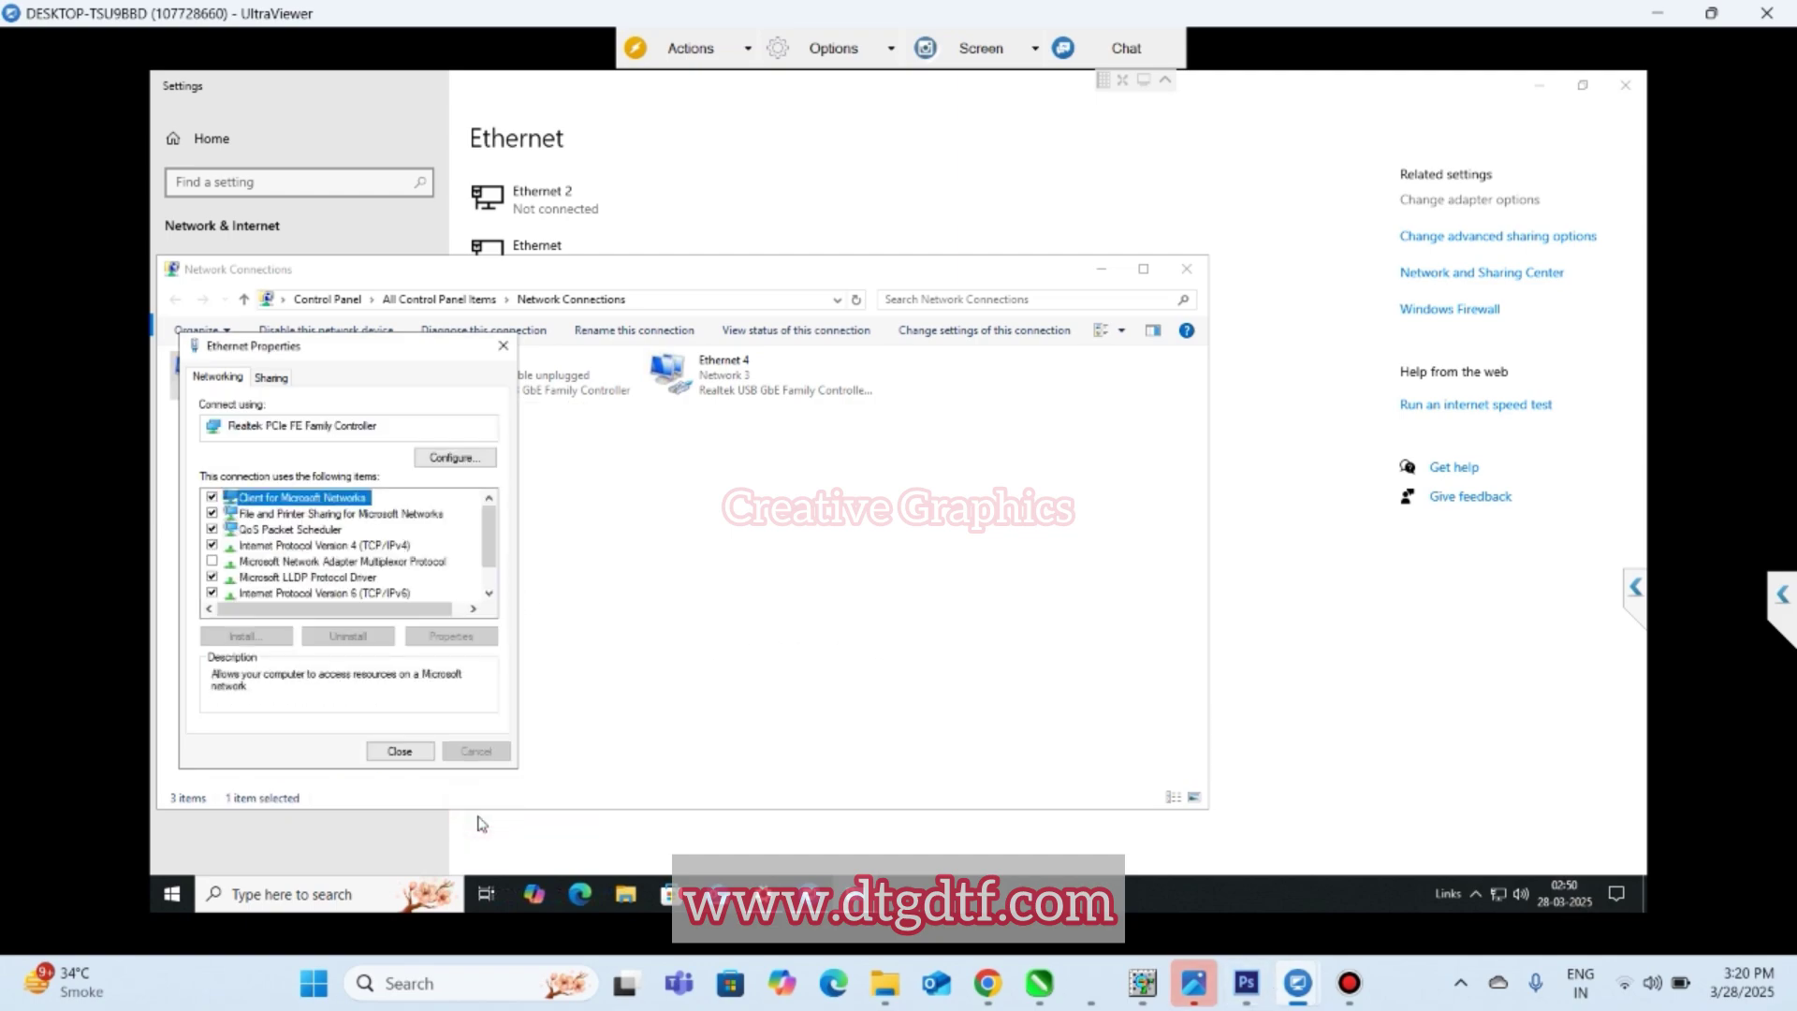
# - Close the adapter dialogs and Settings, then launch ATools Pro for XP600 2H and connect to the printer
pyautogui.click(394, 756)
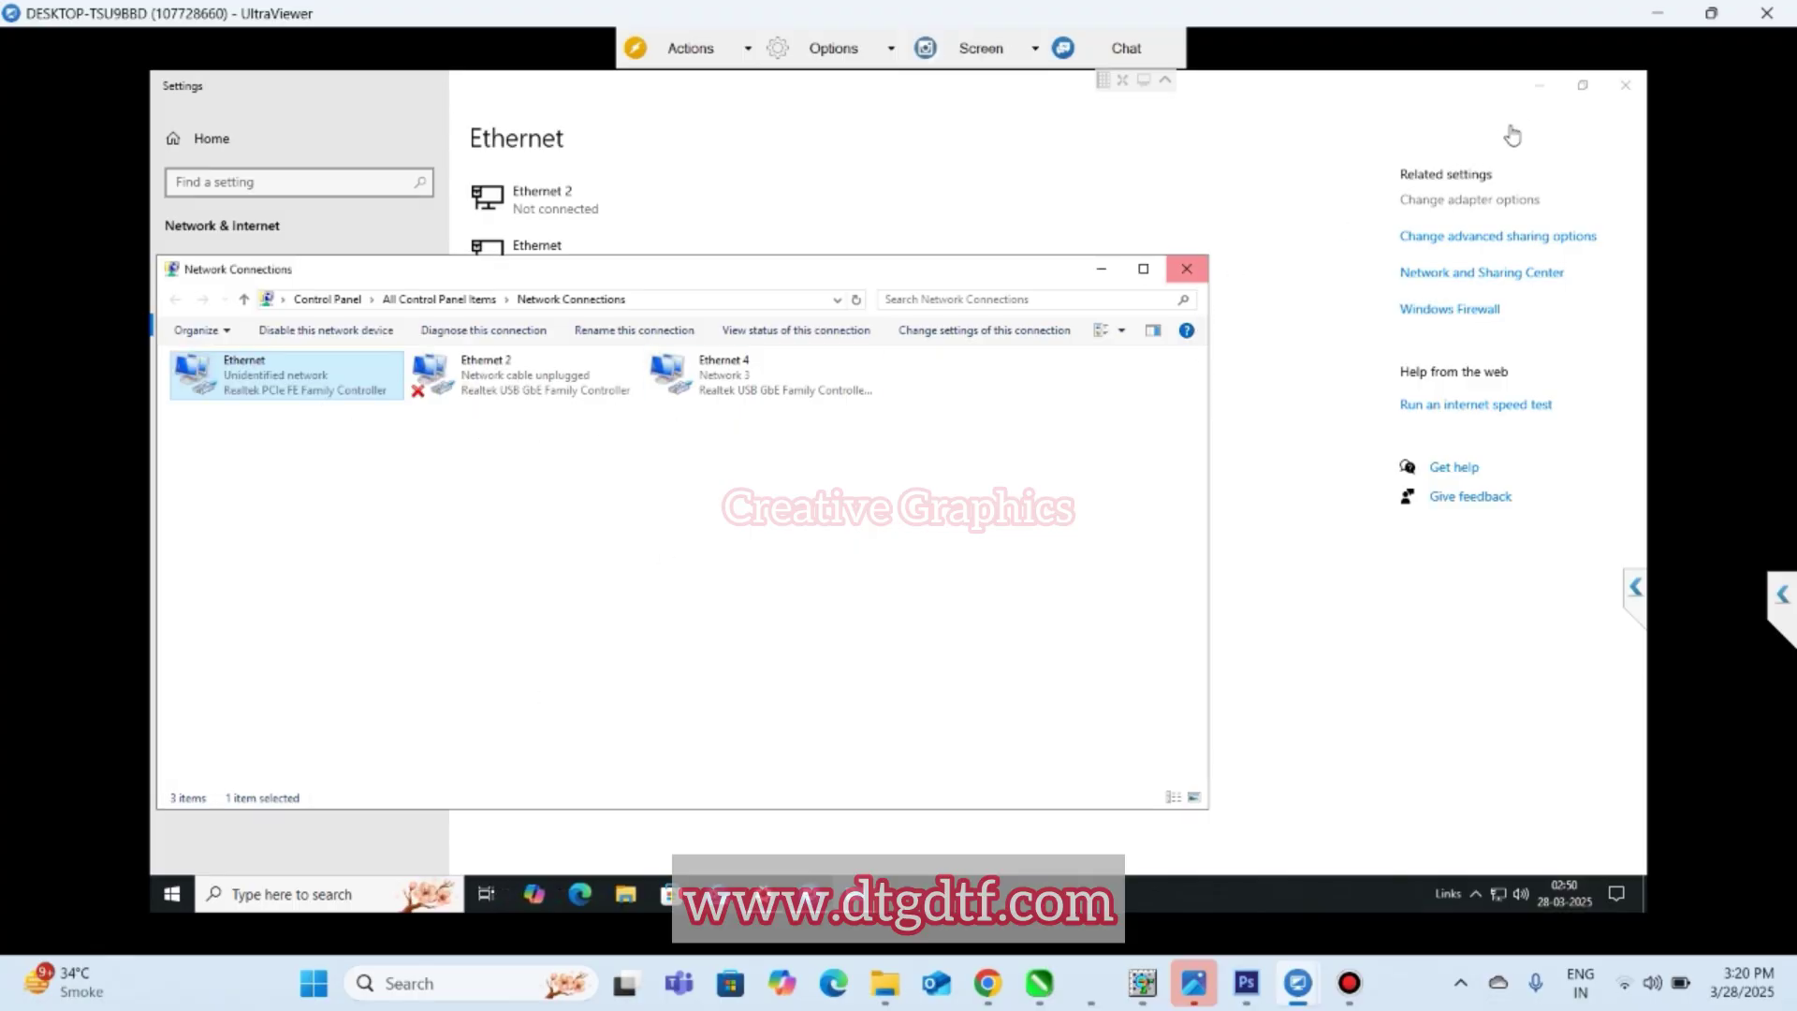
pyautogui.click(1534, 84)
pyautogui.moveTo(913, 275); pyautogui.dragTo(1524, 352)
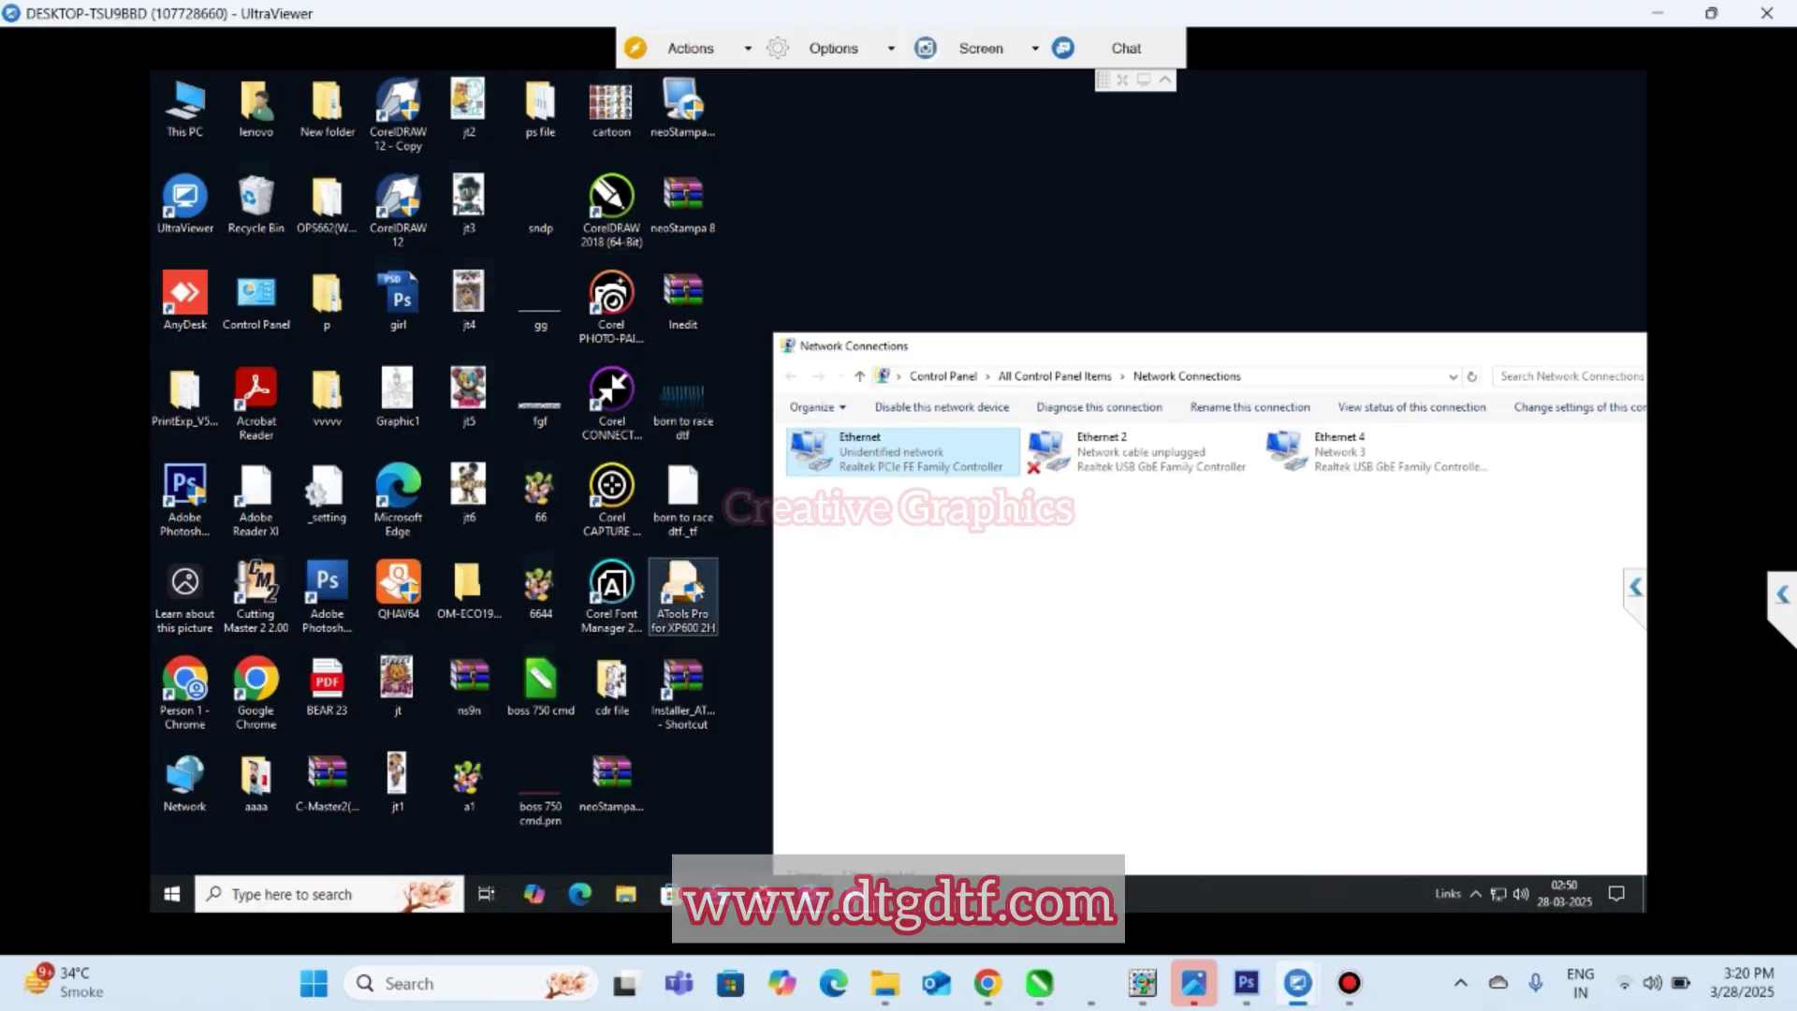
pyautogui.click(739, 609)
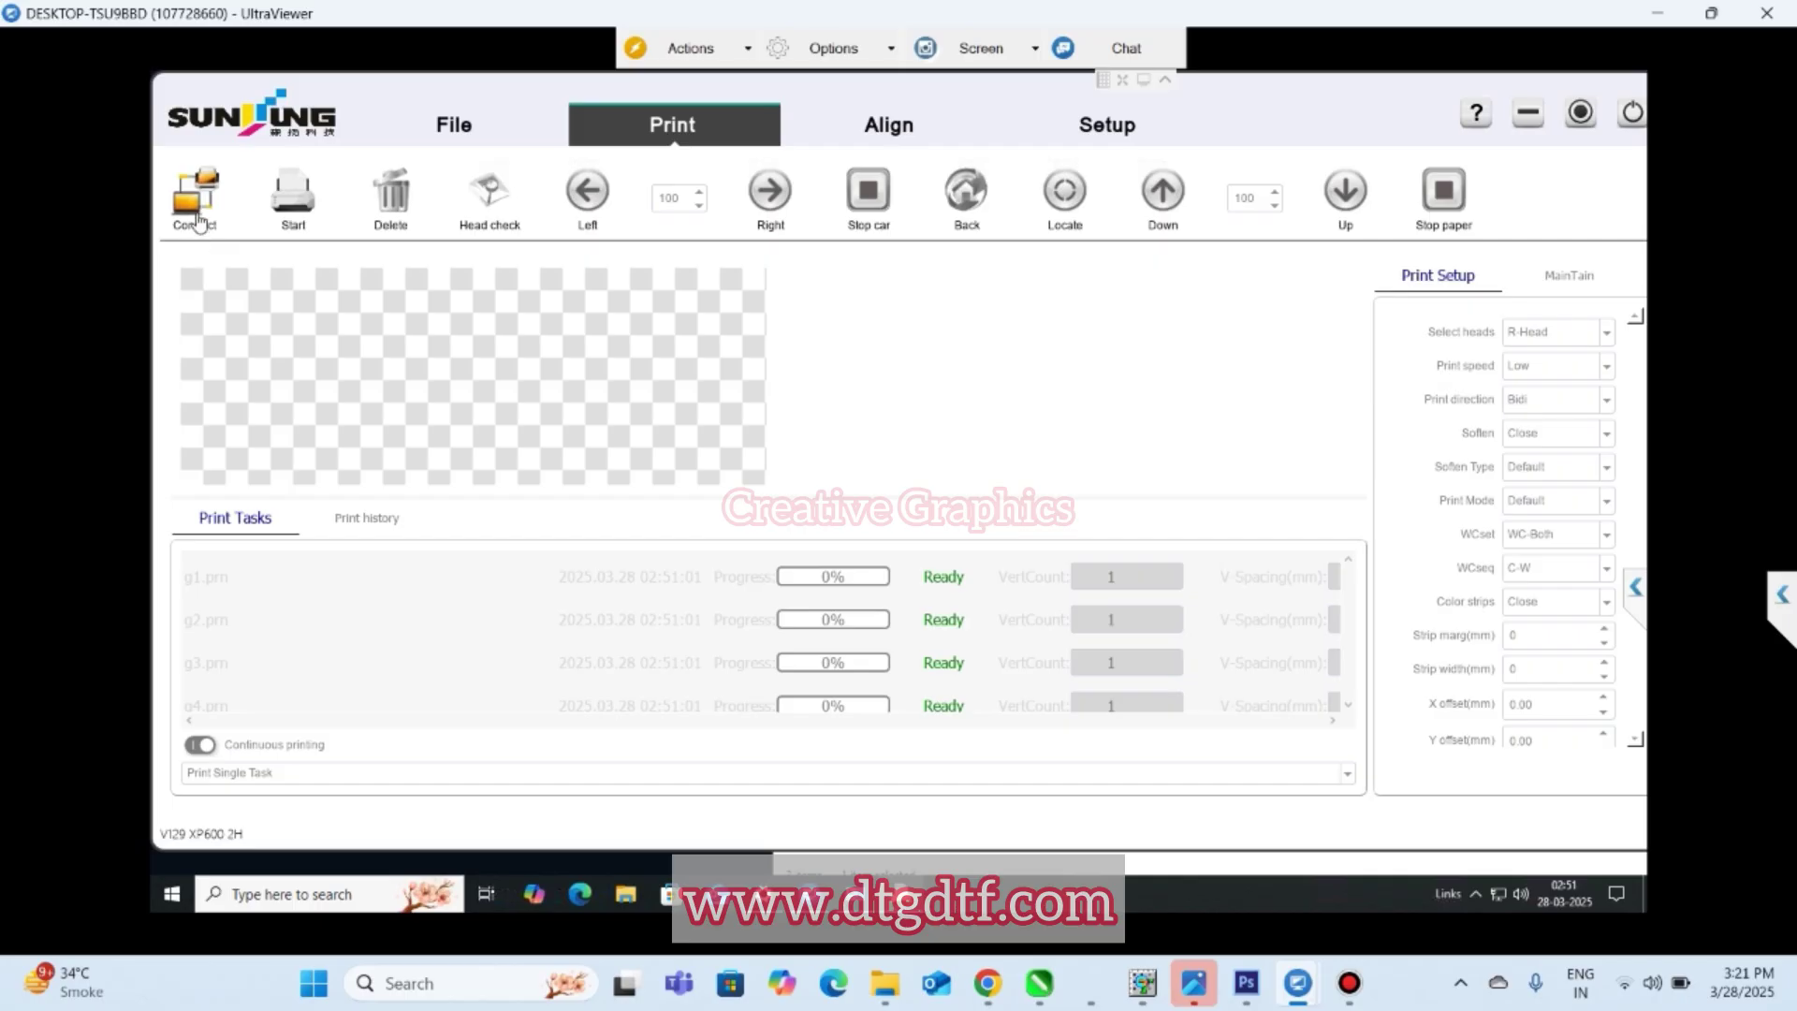
pyautogui.click(194, 194)
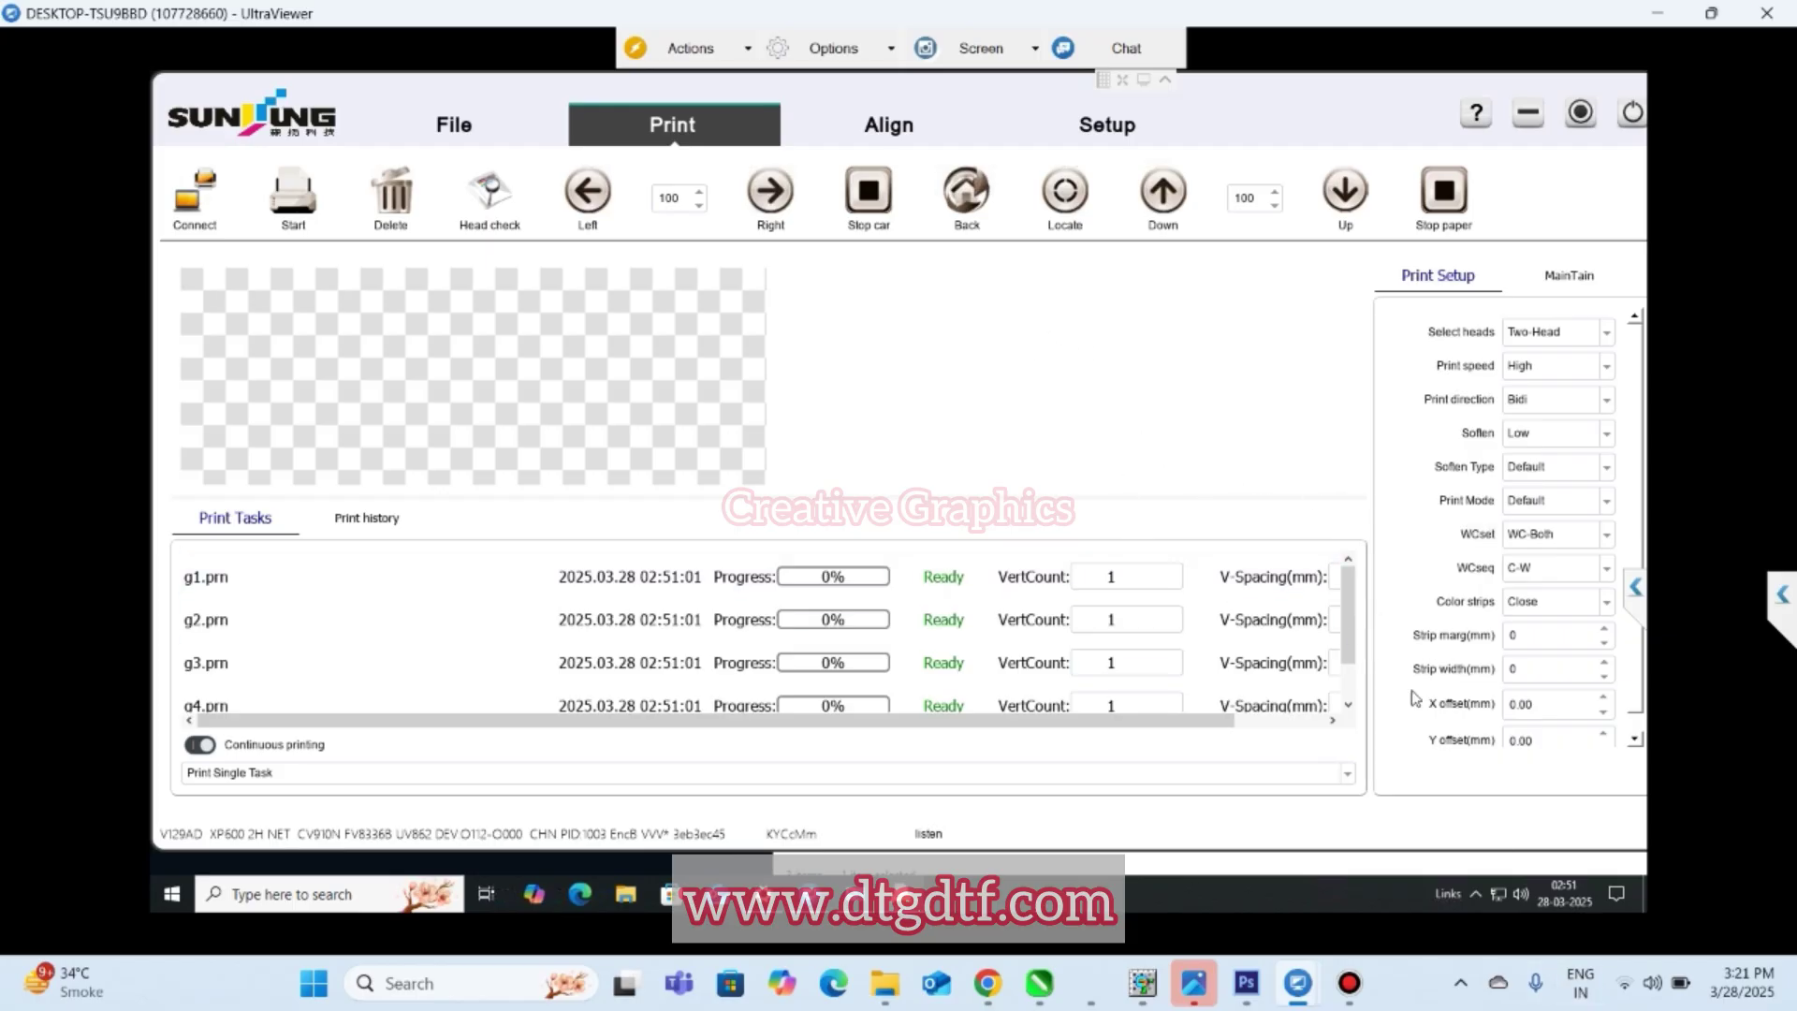
# - Check the Setup IP settings (printer 196.12.0.25, local 196.12.0.188) and the Align, Print and File pages
pyautogui.click(1117, 141)
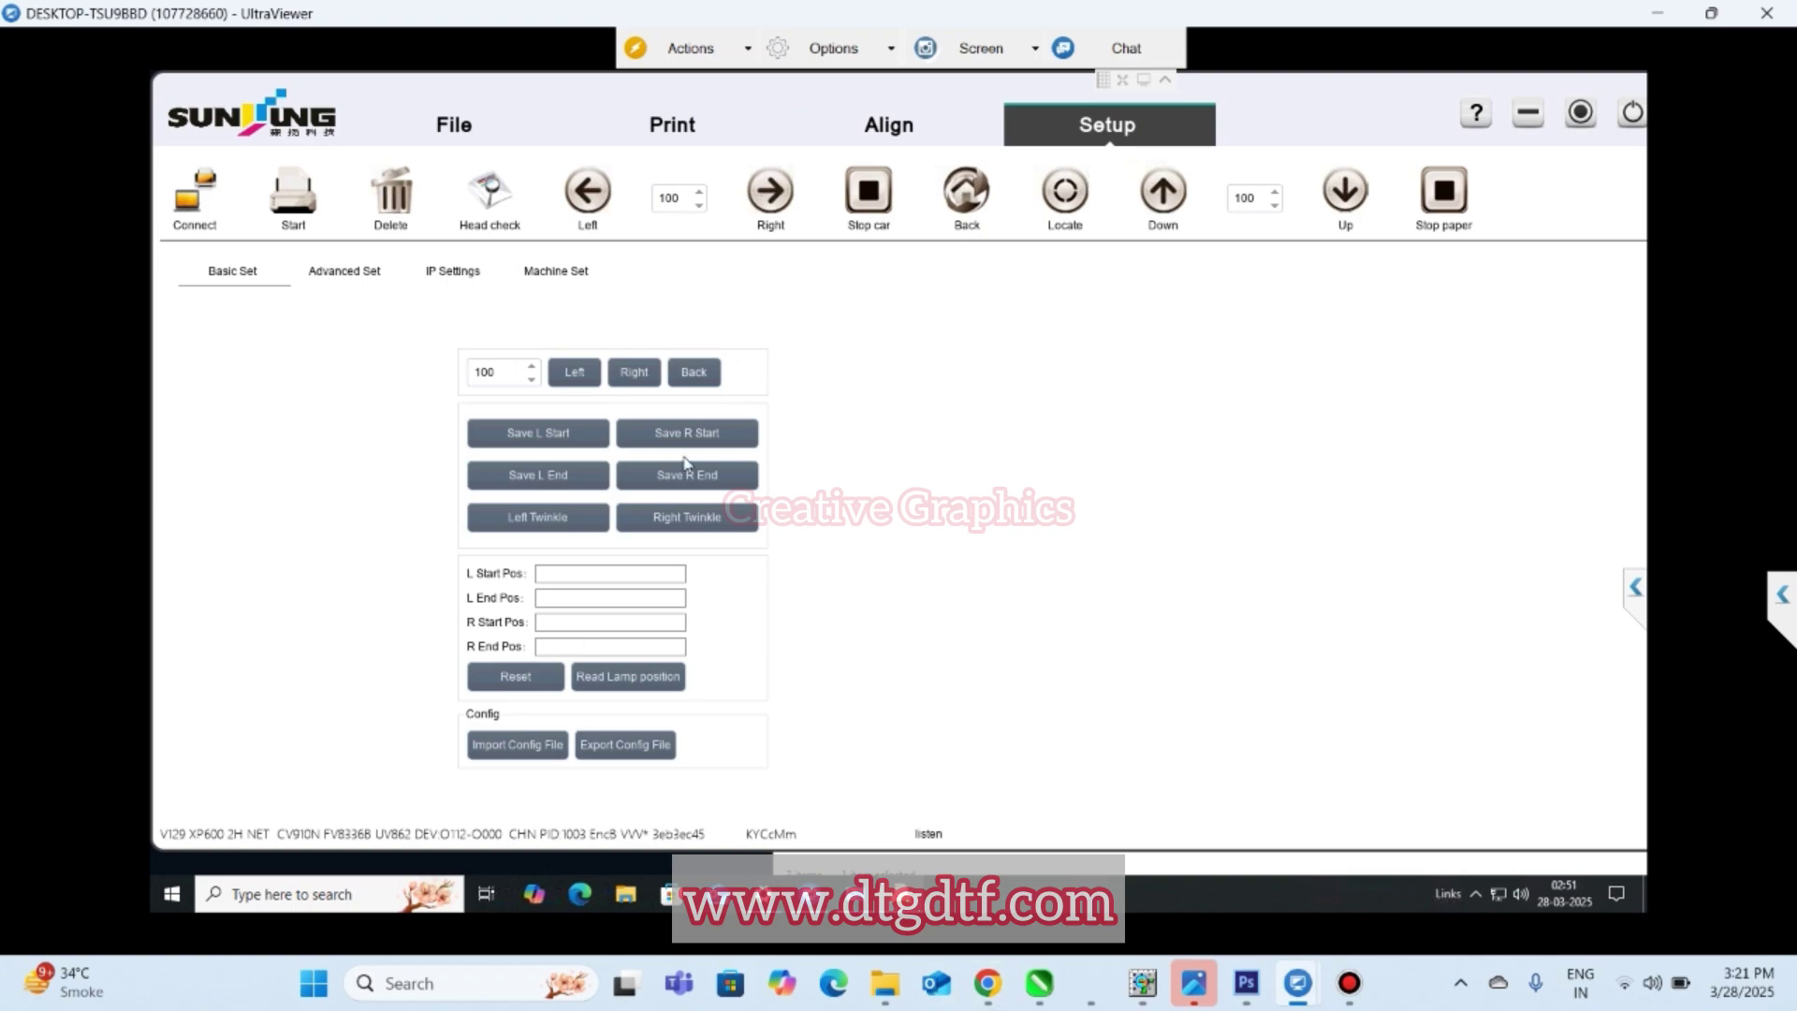
pyautogui.click(437, 287)
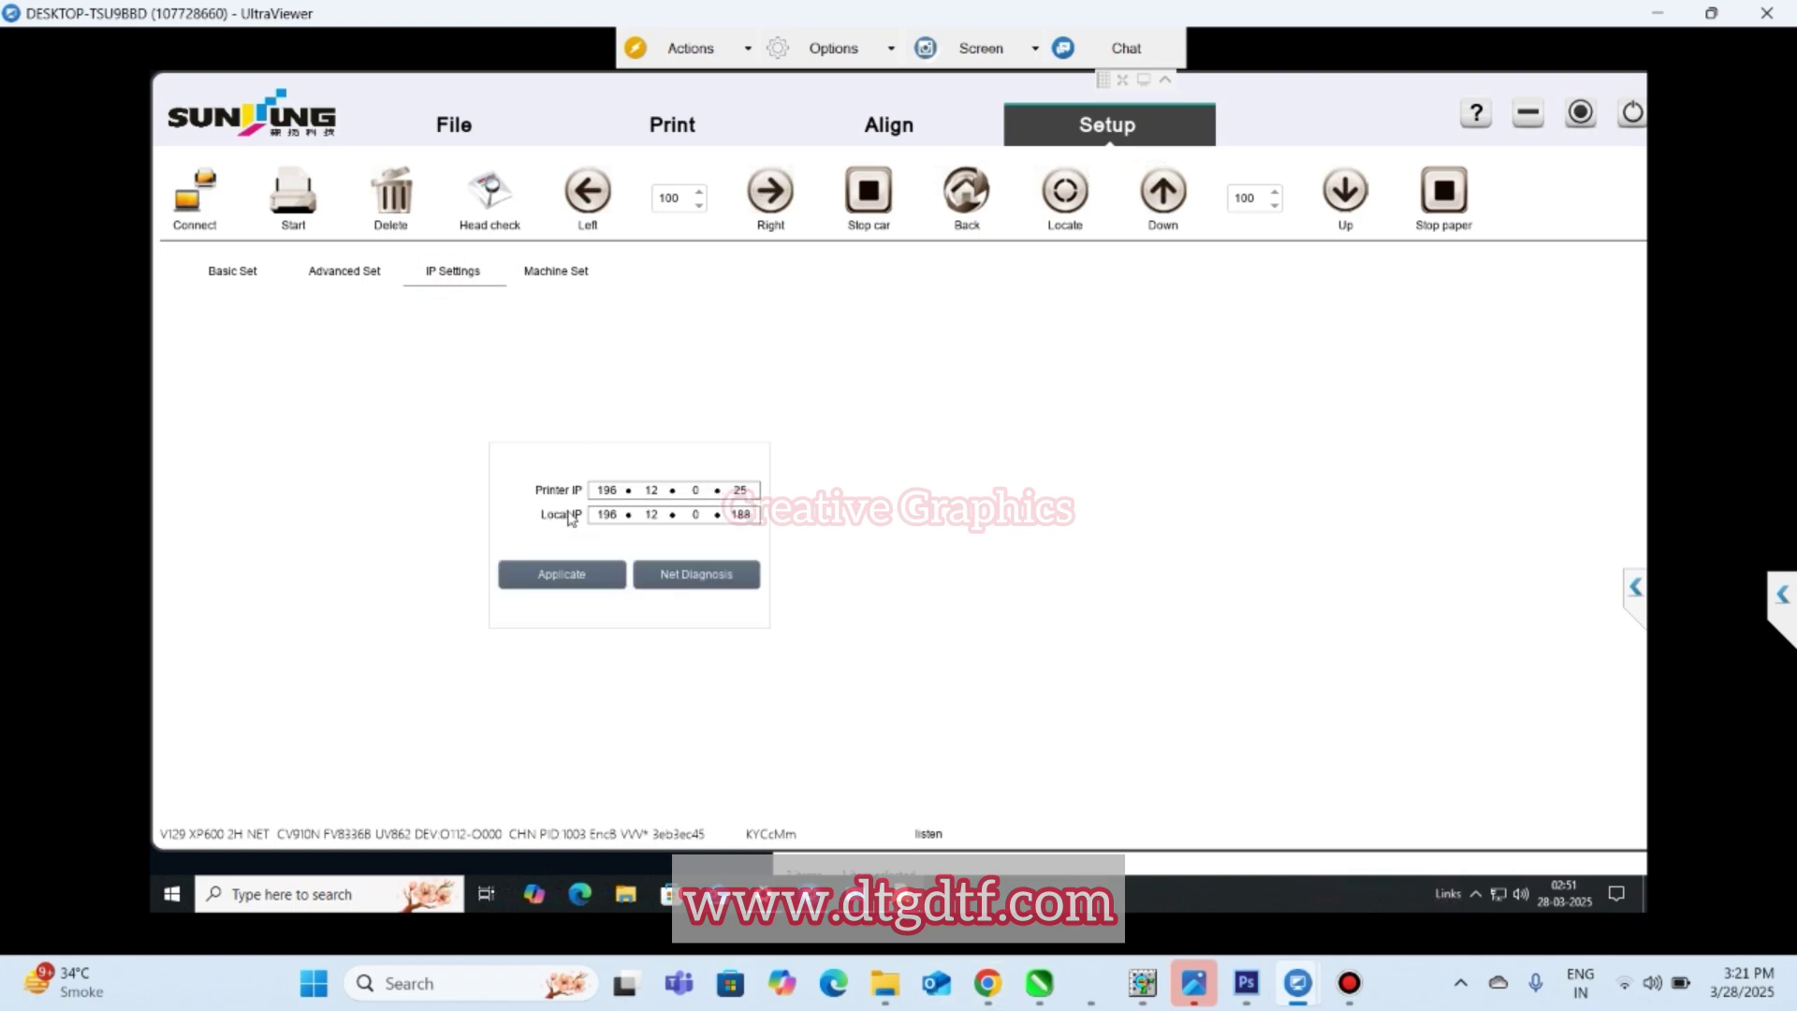
pyautogui.click(878, 131)
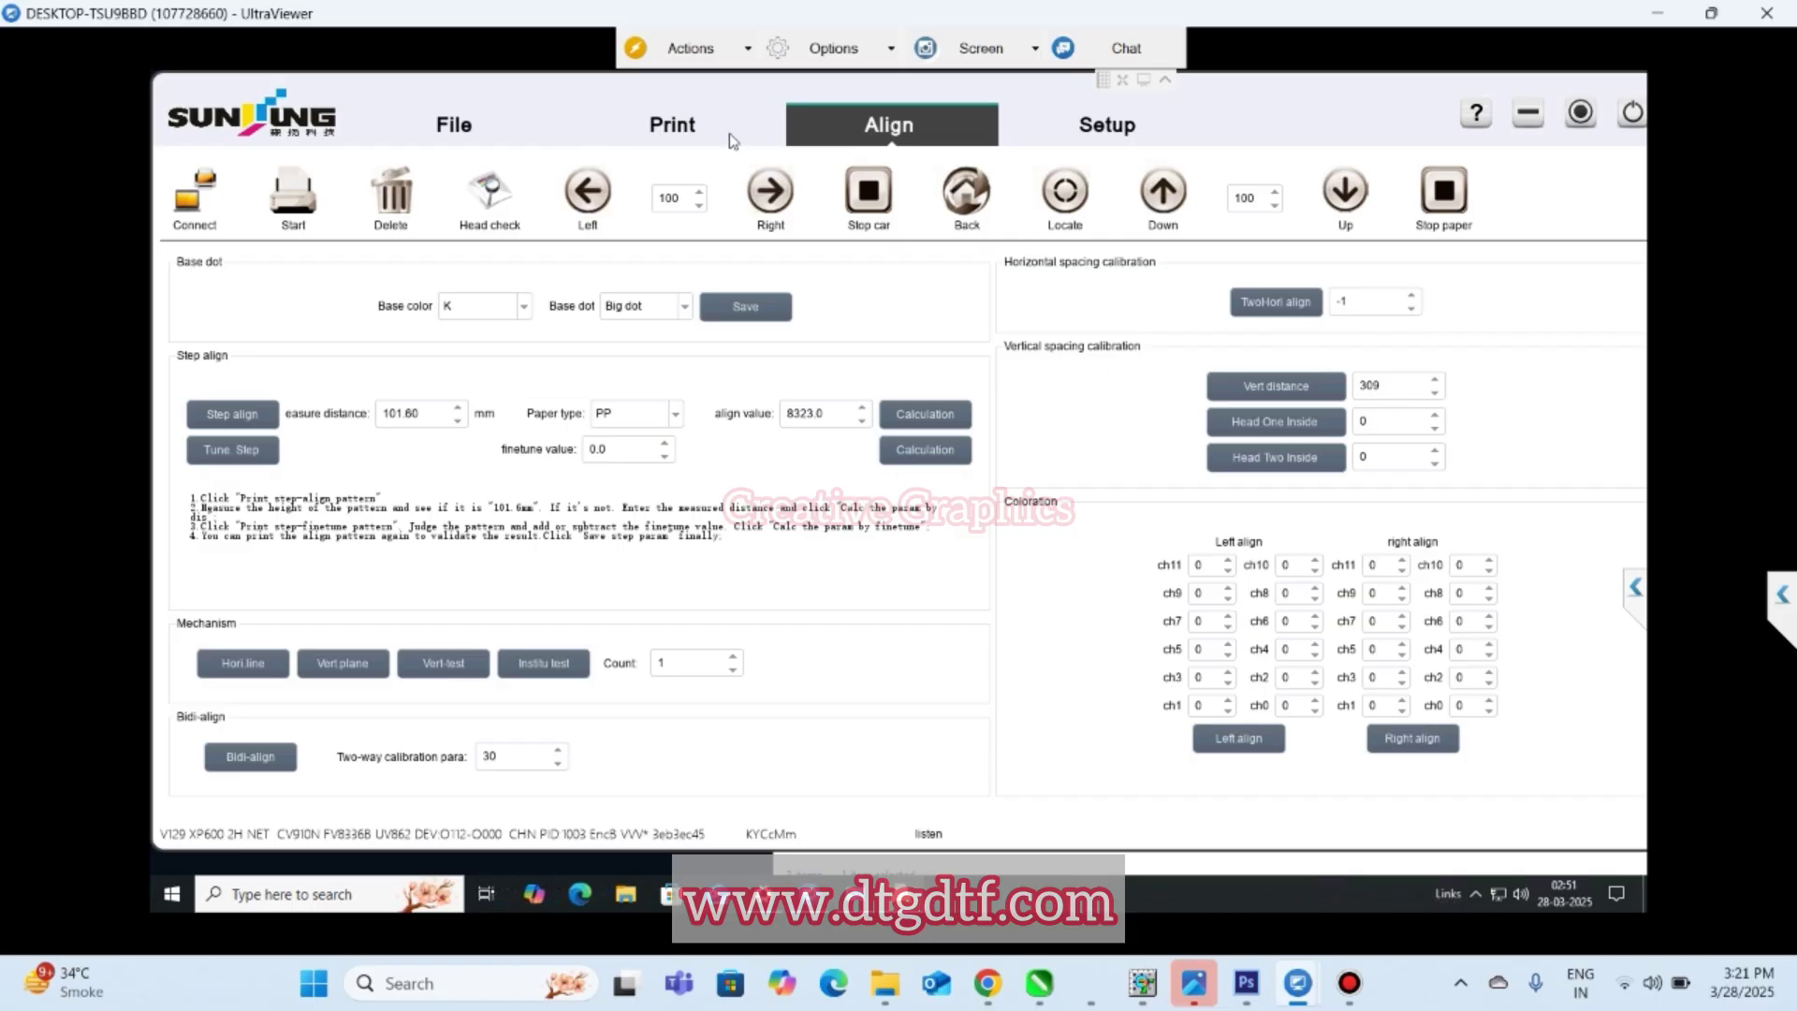
pyautogui.click(691, 138)
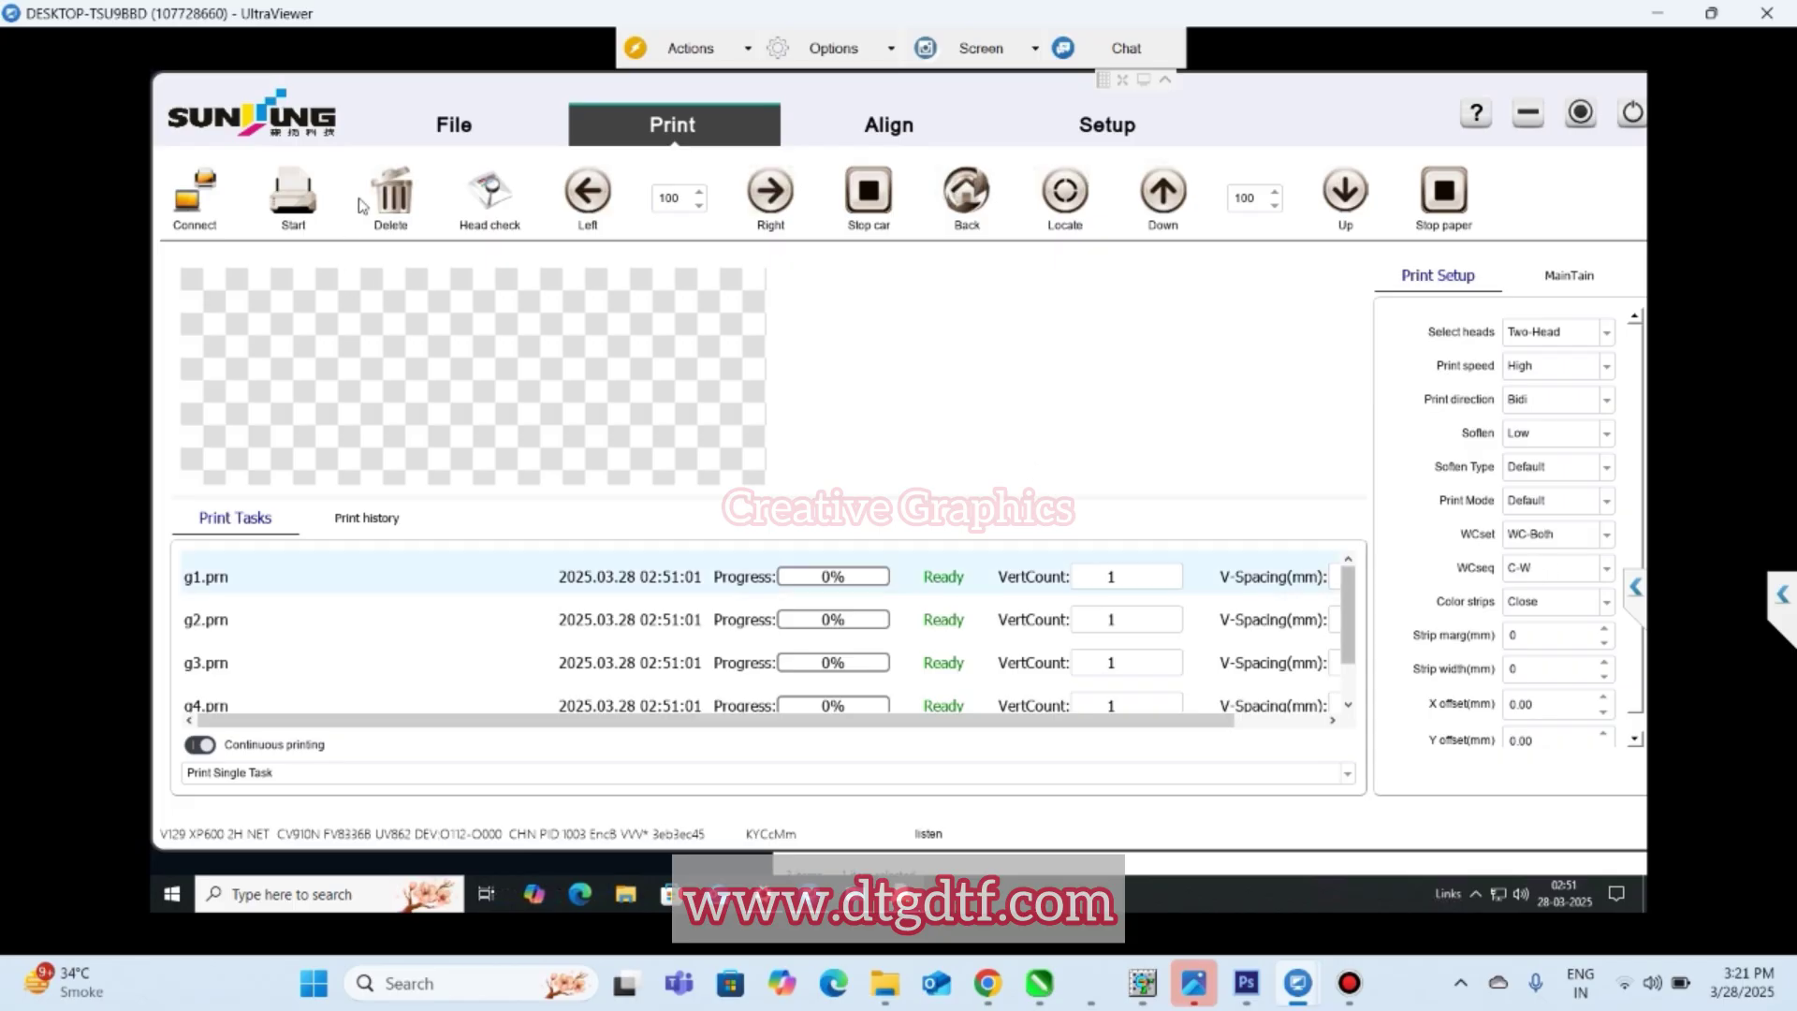
pyautogui.click(1110, 127)
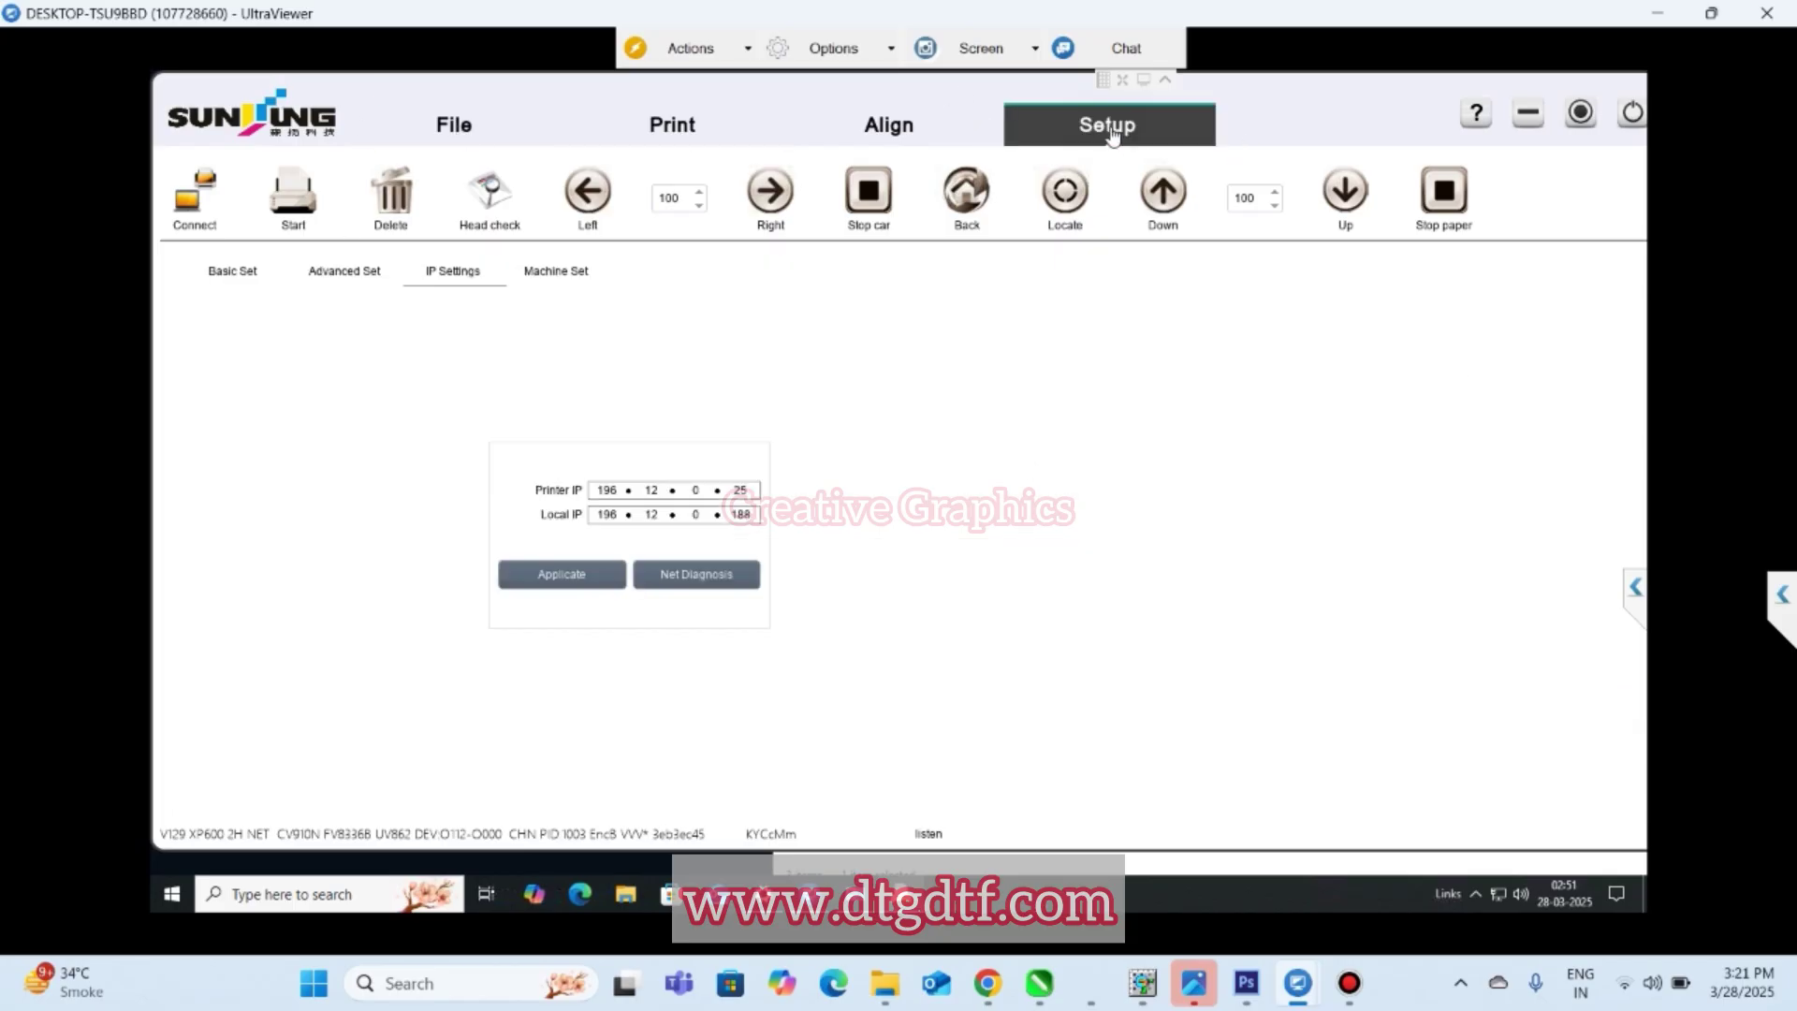
pyautogui.click(467, 142)
pyautogui.click(681, 131)
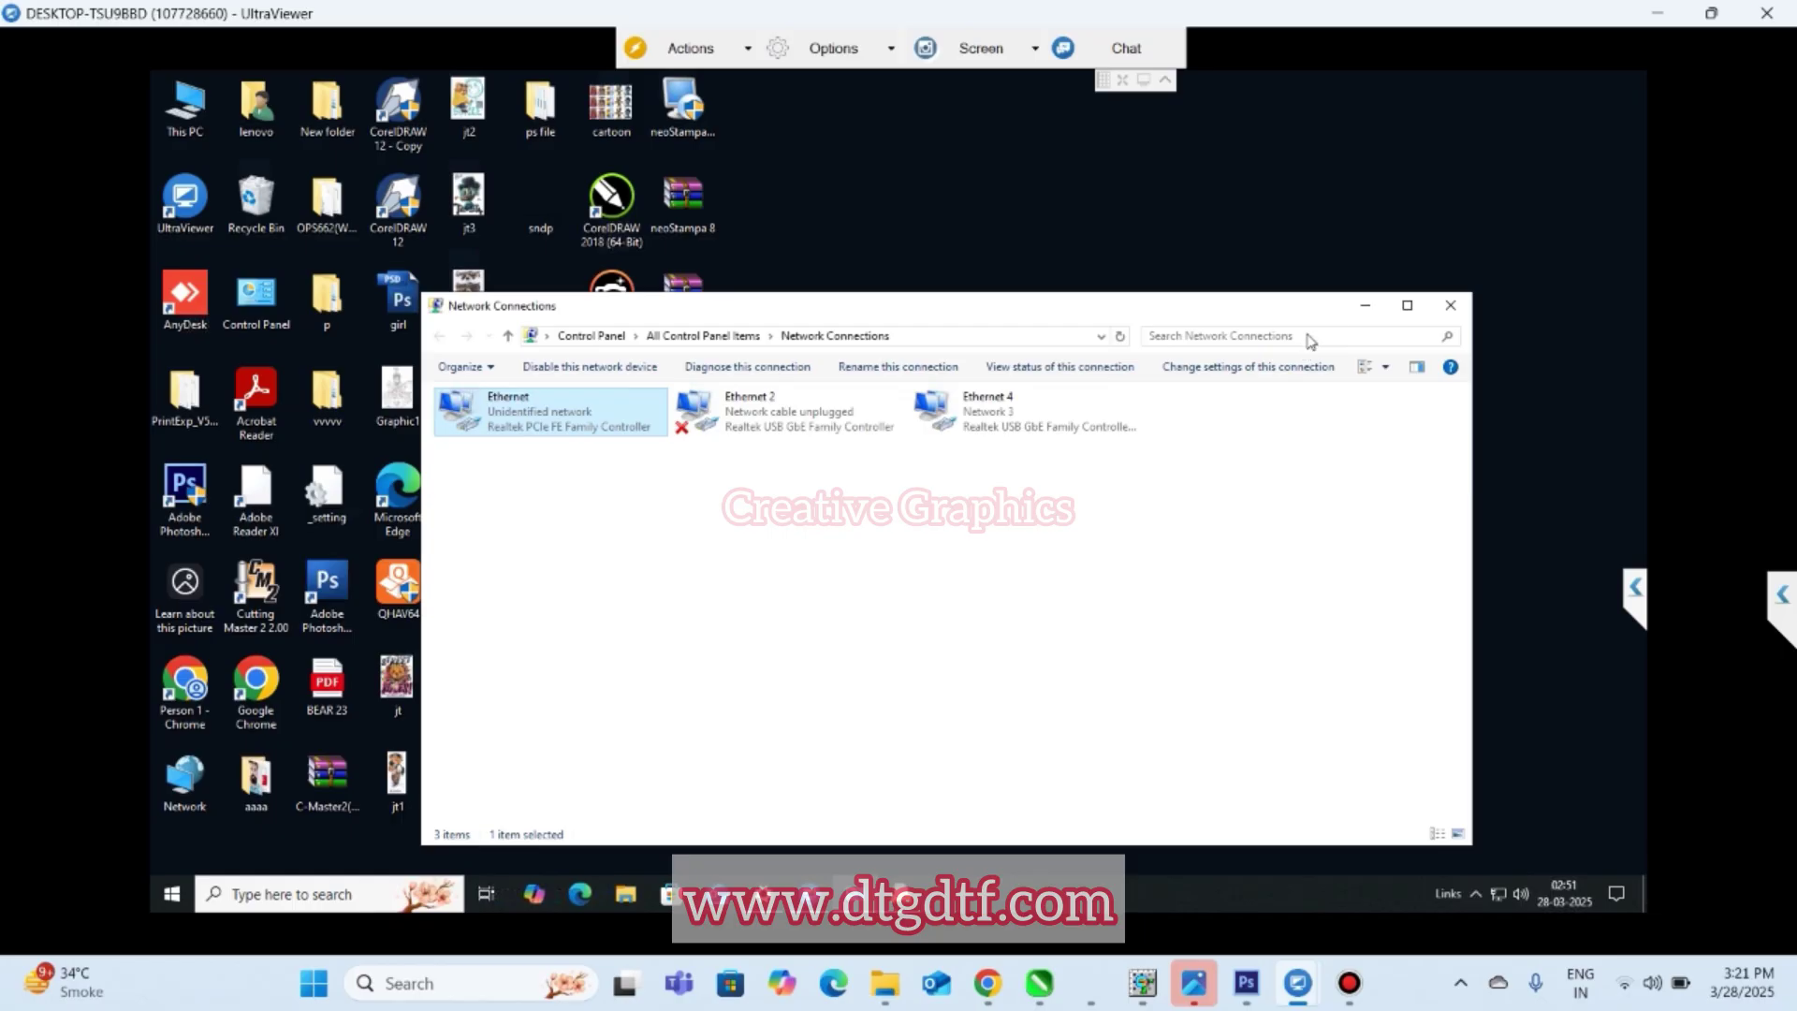
# - Close Network Connections and launch CorelDRAW 2018 (64-Bit) by searching 'corel'
pyautogui.click(1455, 306)
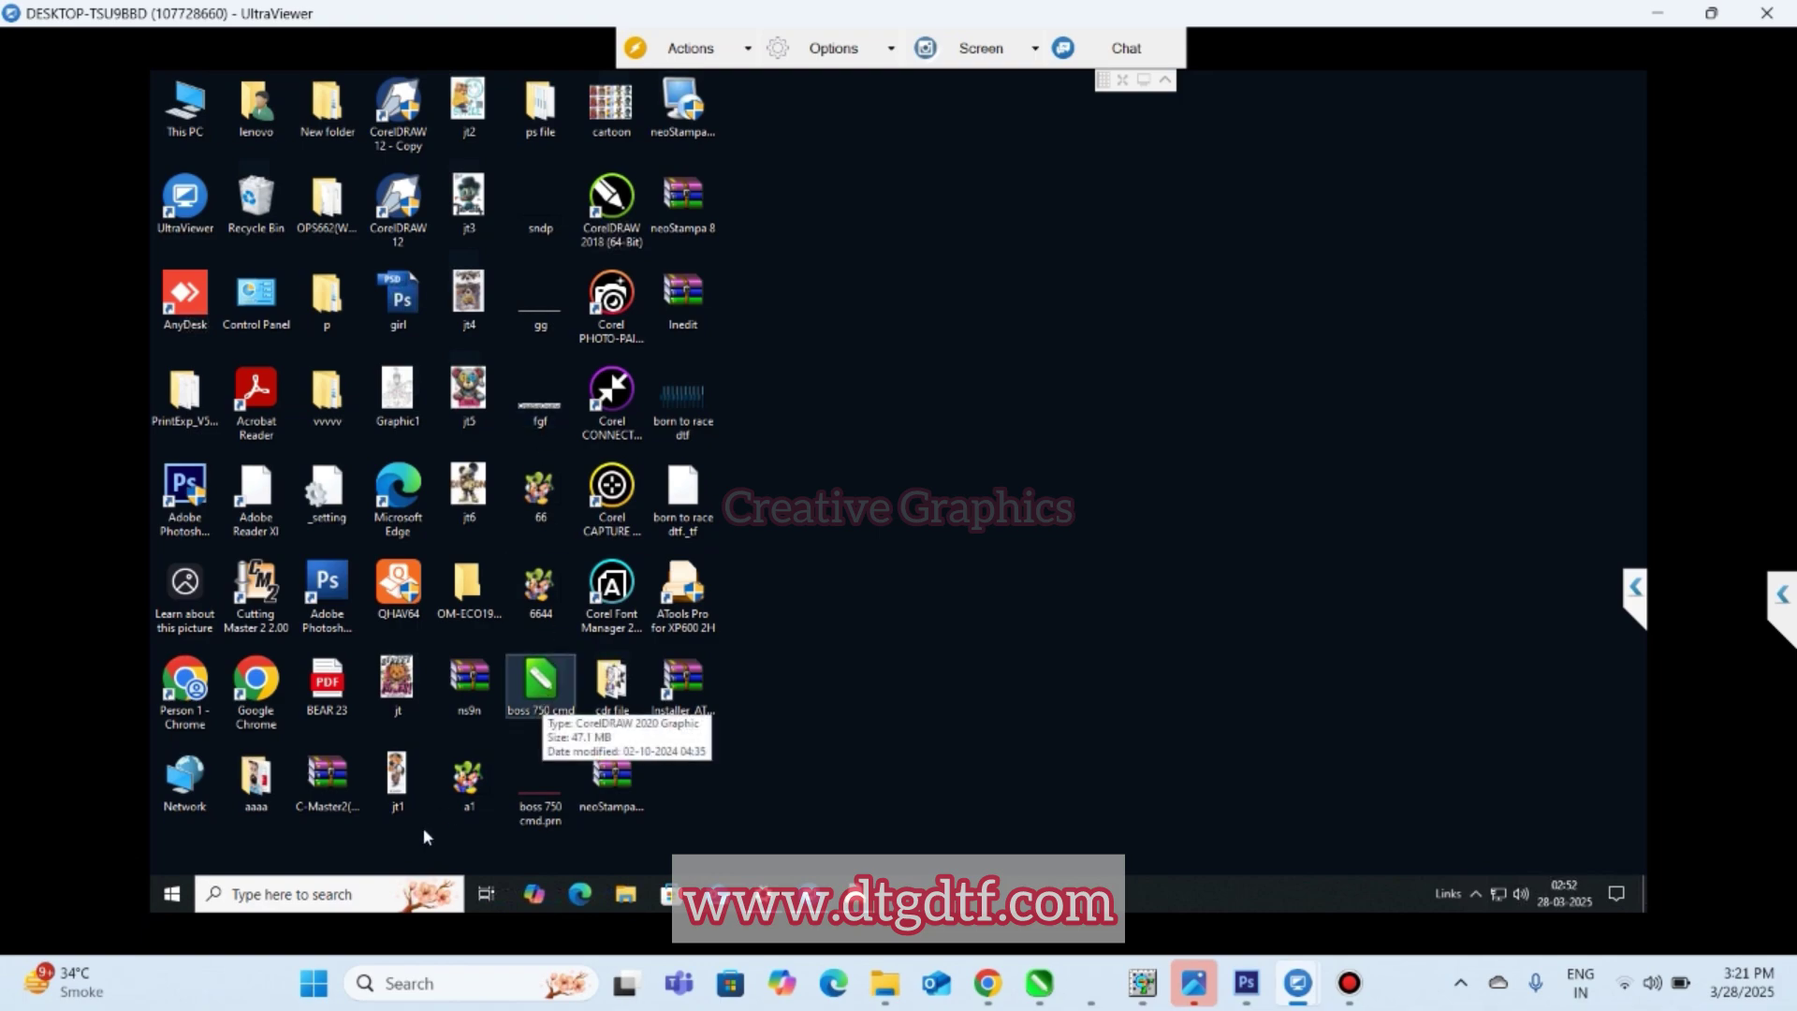
pyautogui.click(302, 895)
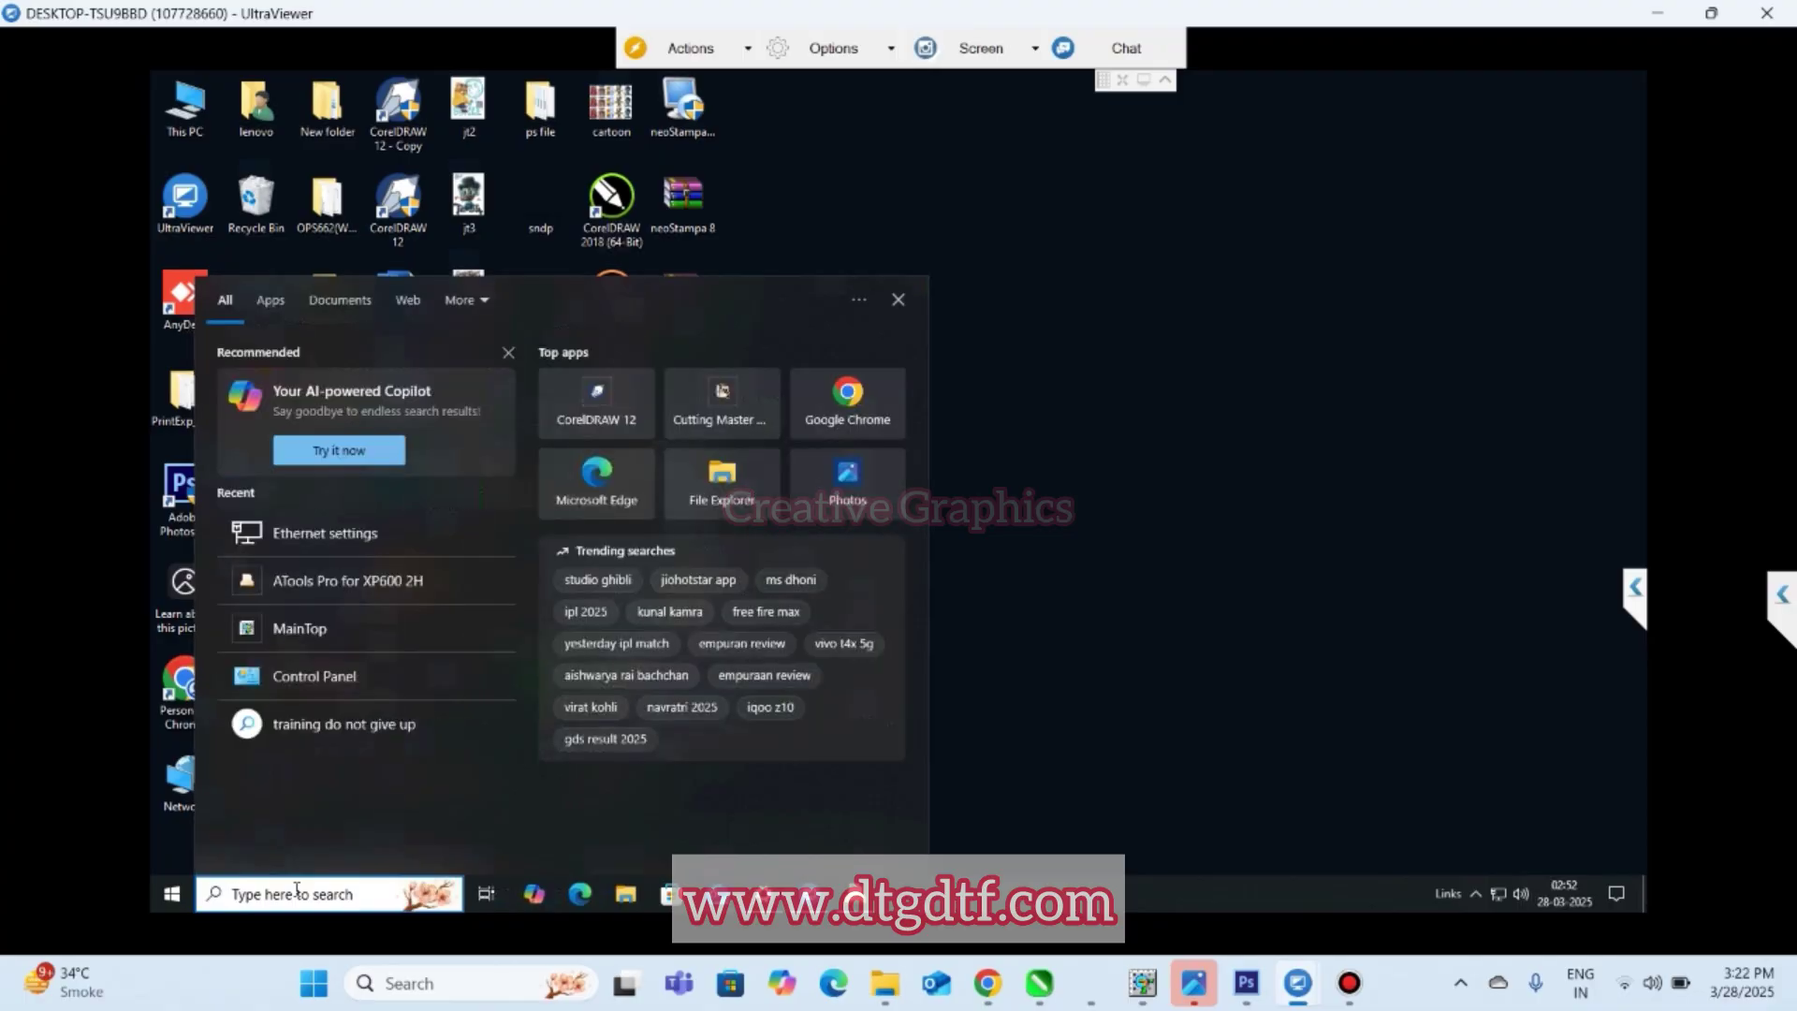
pyautogui.write('corel')
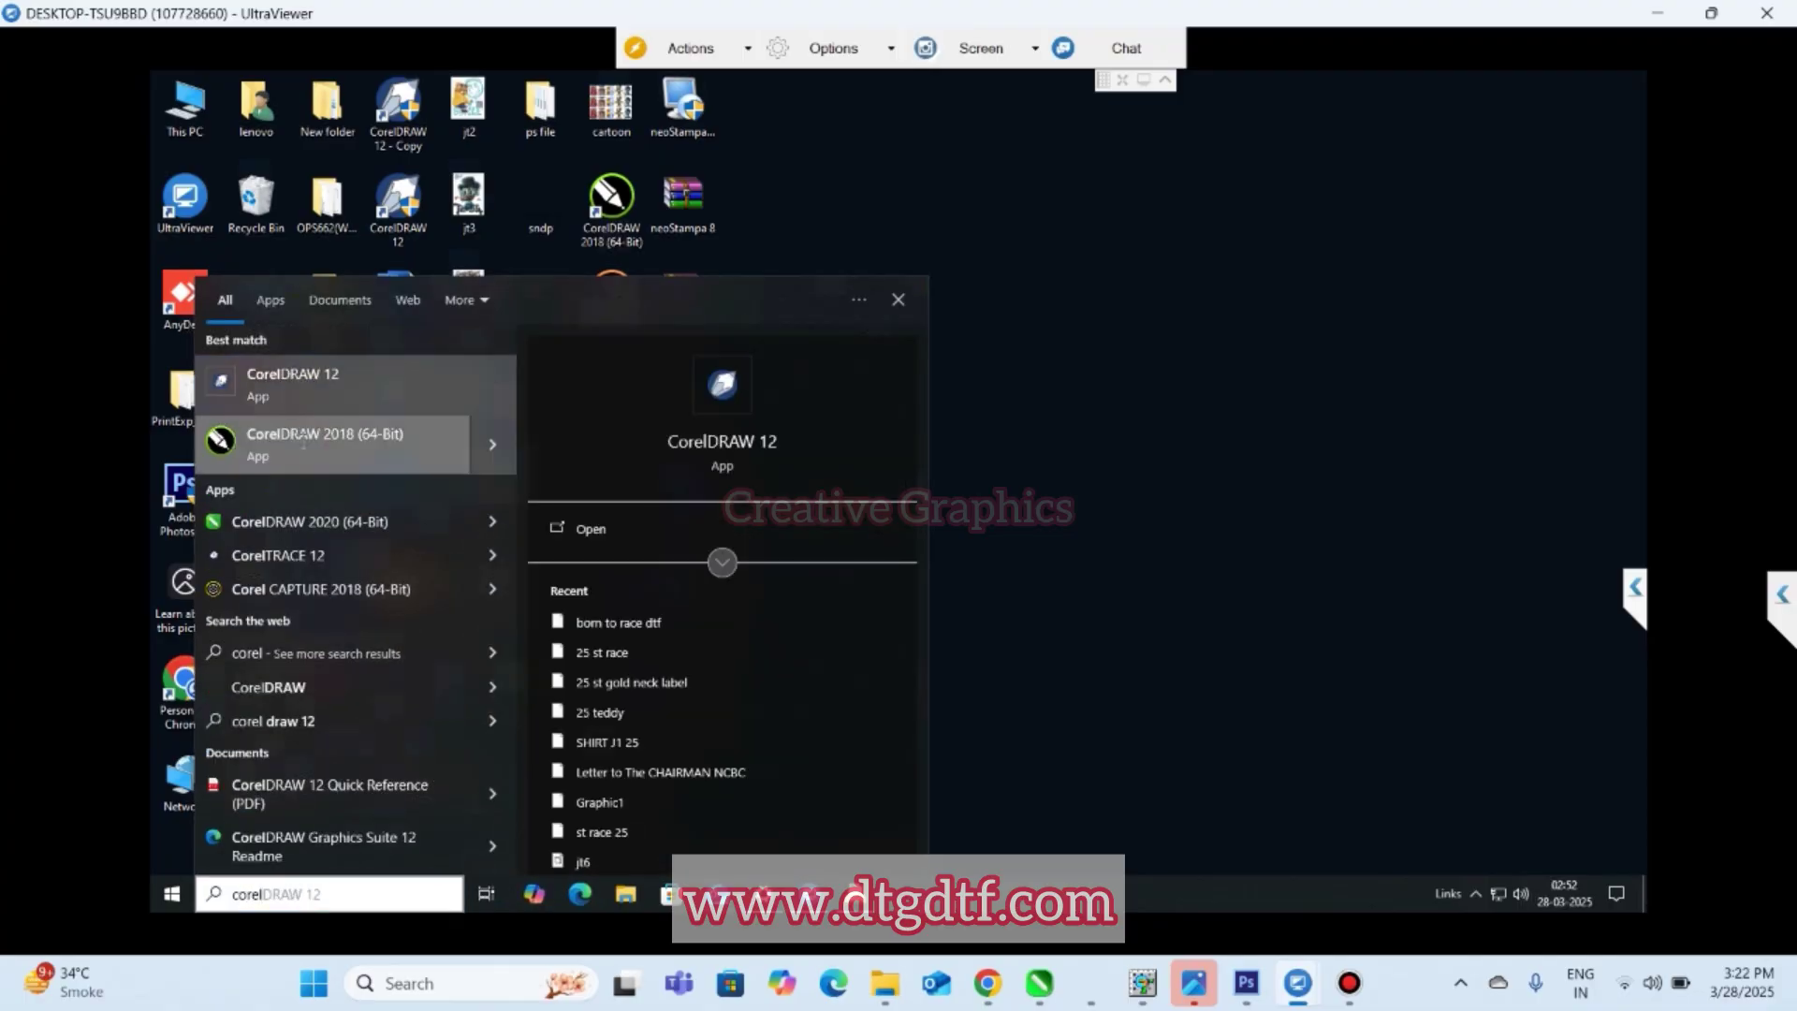
pyautogui.click(302, 441)
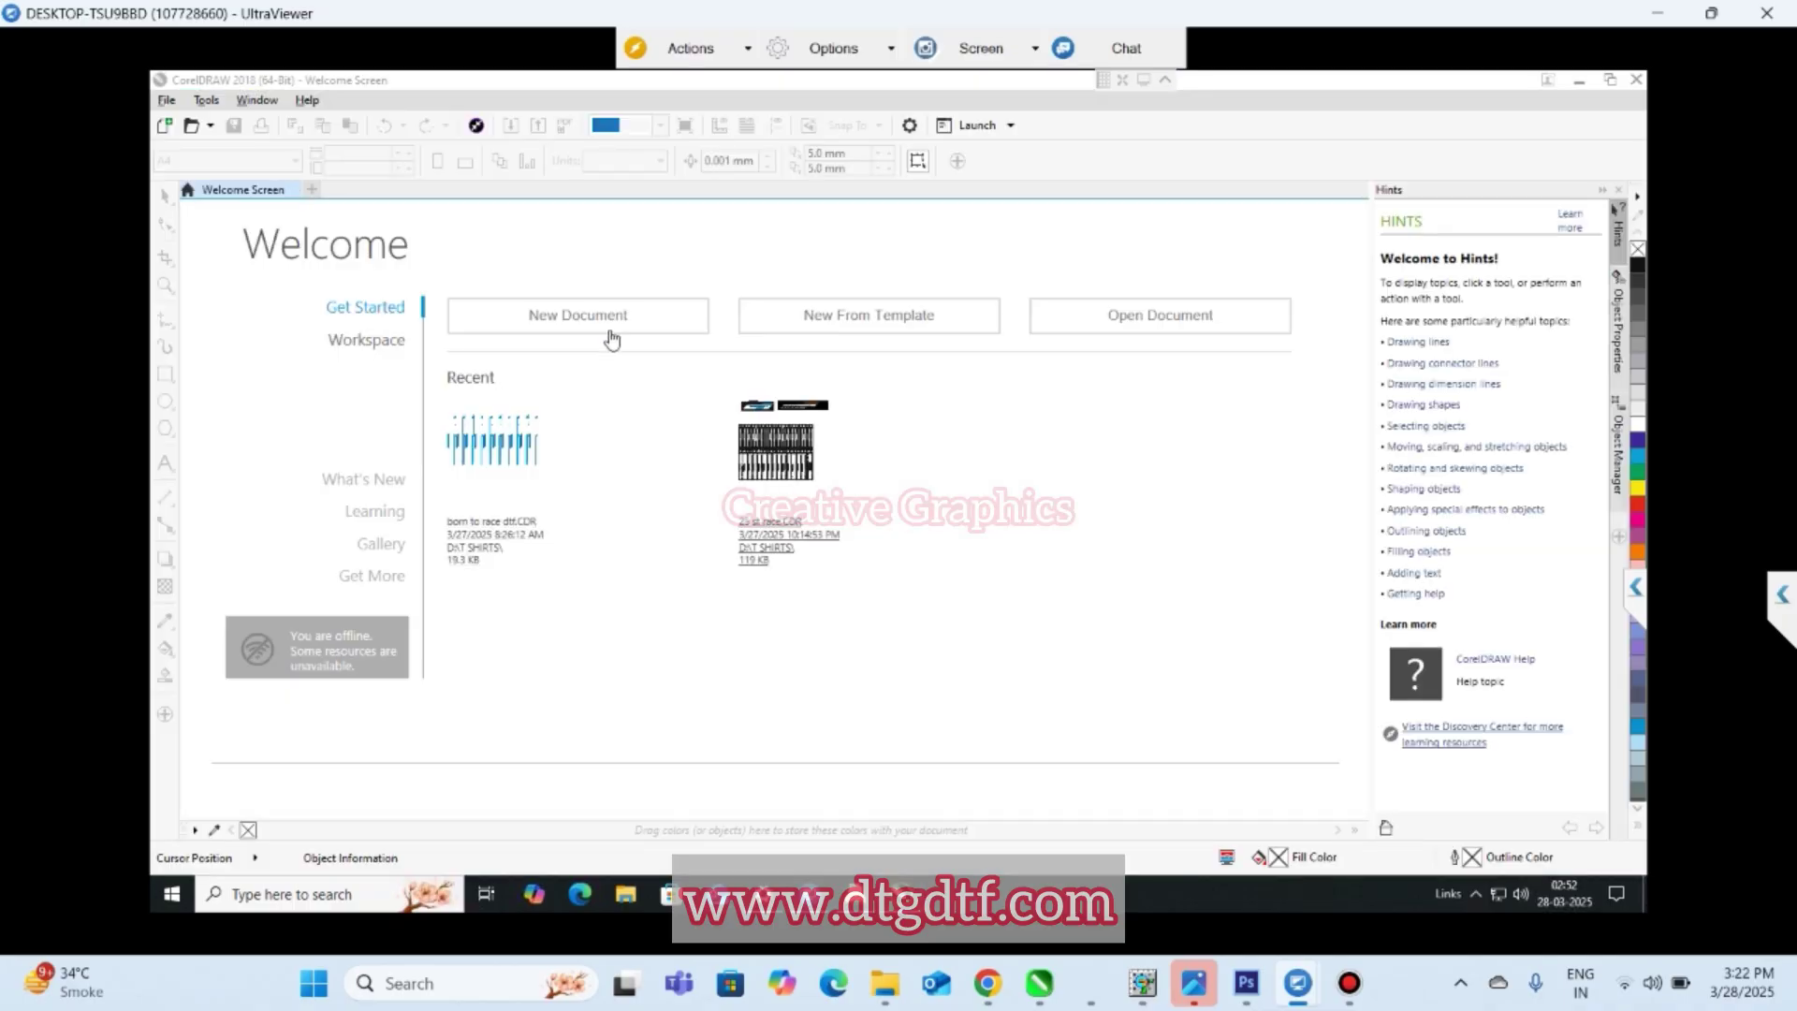
# - Create a new A4 document and drag the Mickey and Minnie image onto its page
pyautogui.click(600, 323)
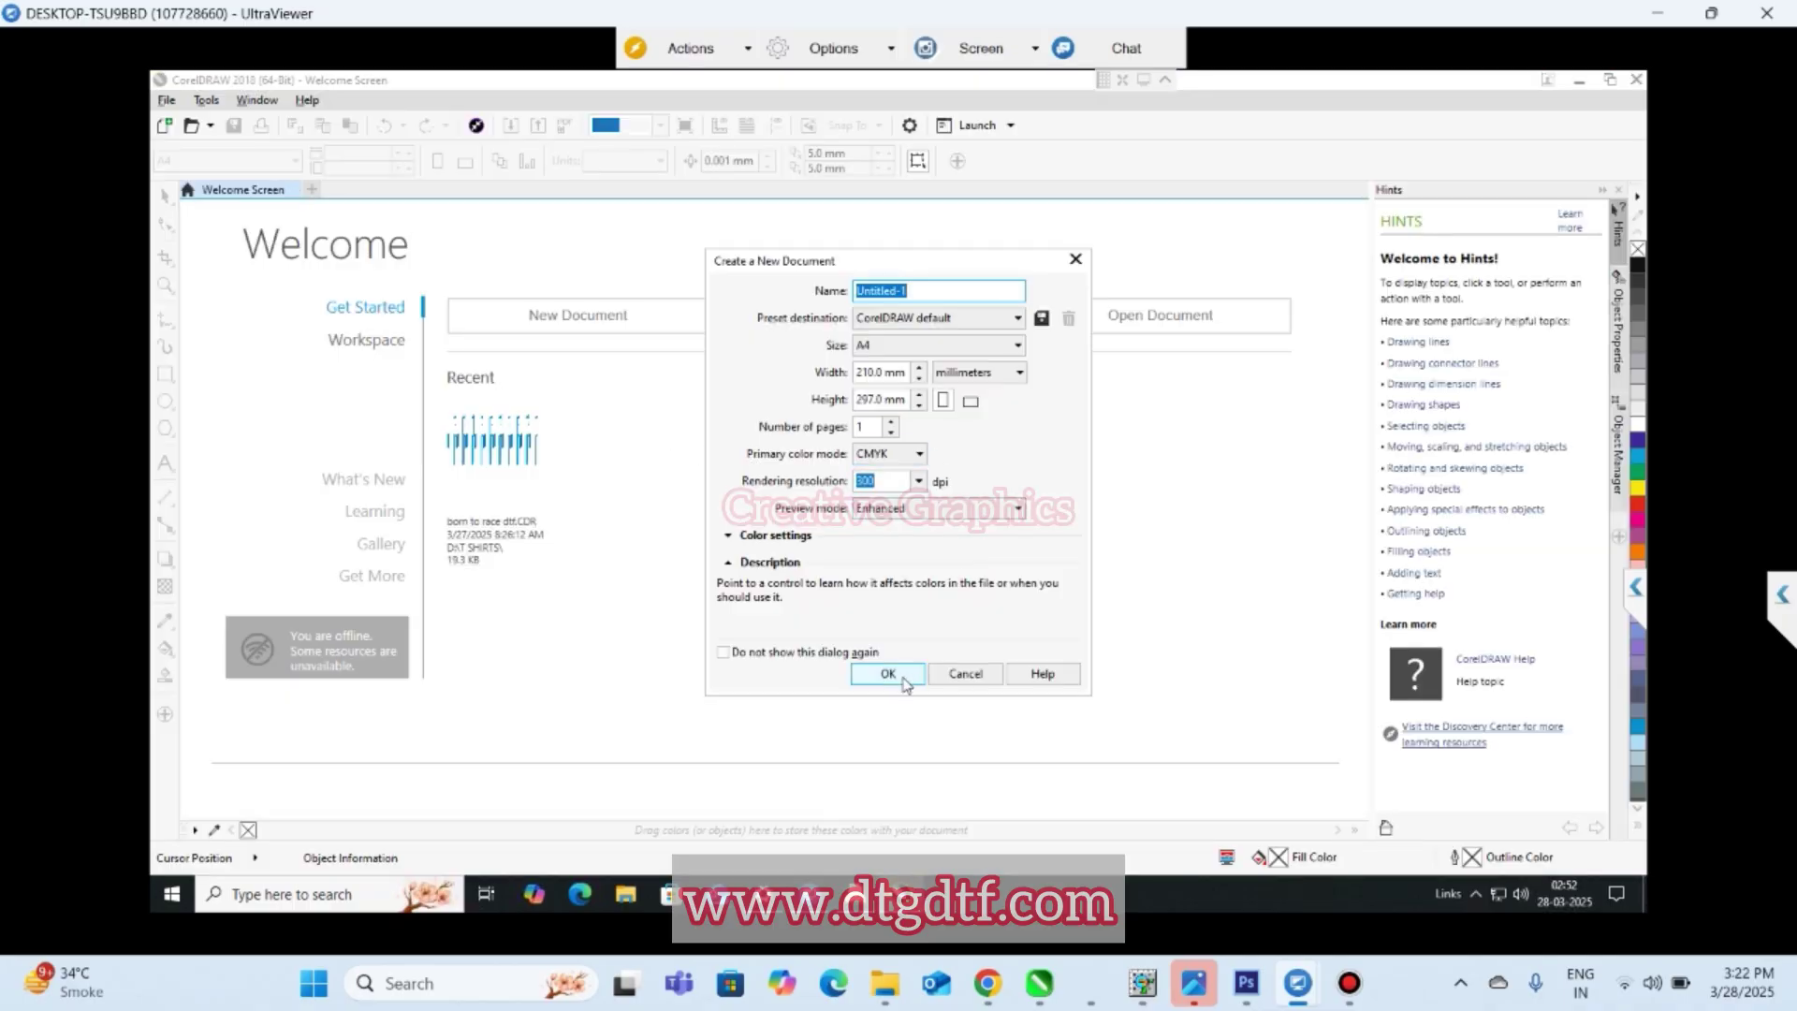
pyautogui.click(894, 674)
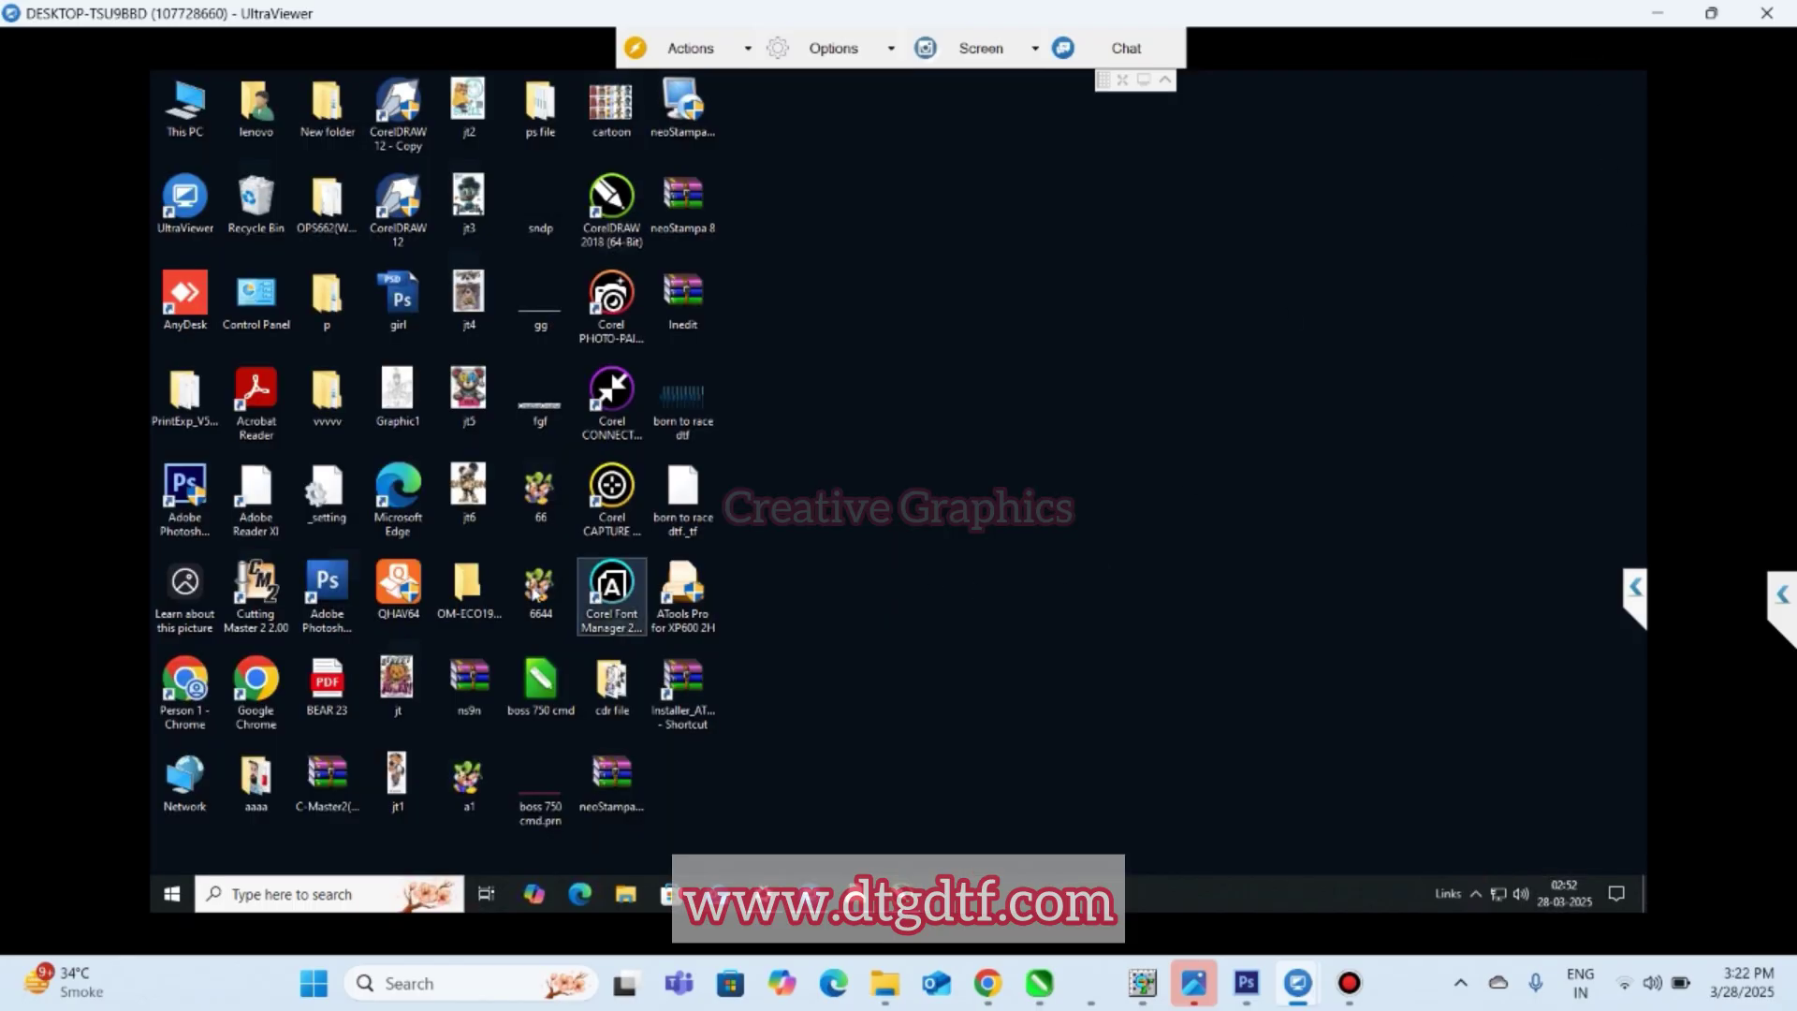
pyautogui.moveTo(538, 590); pyautogui.dragTo(868, 698)
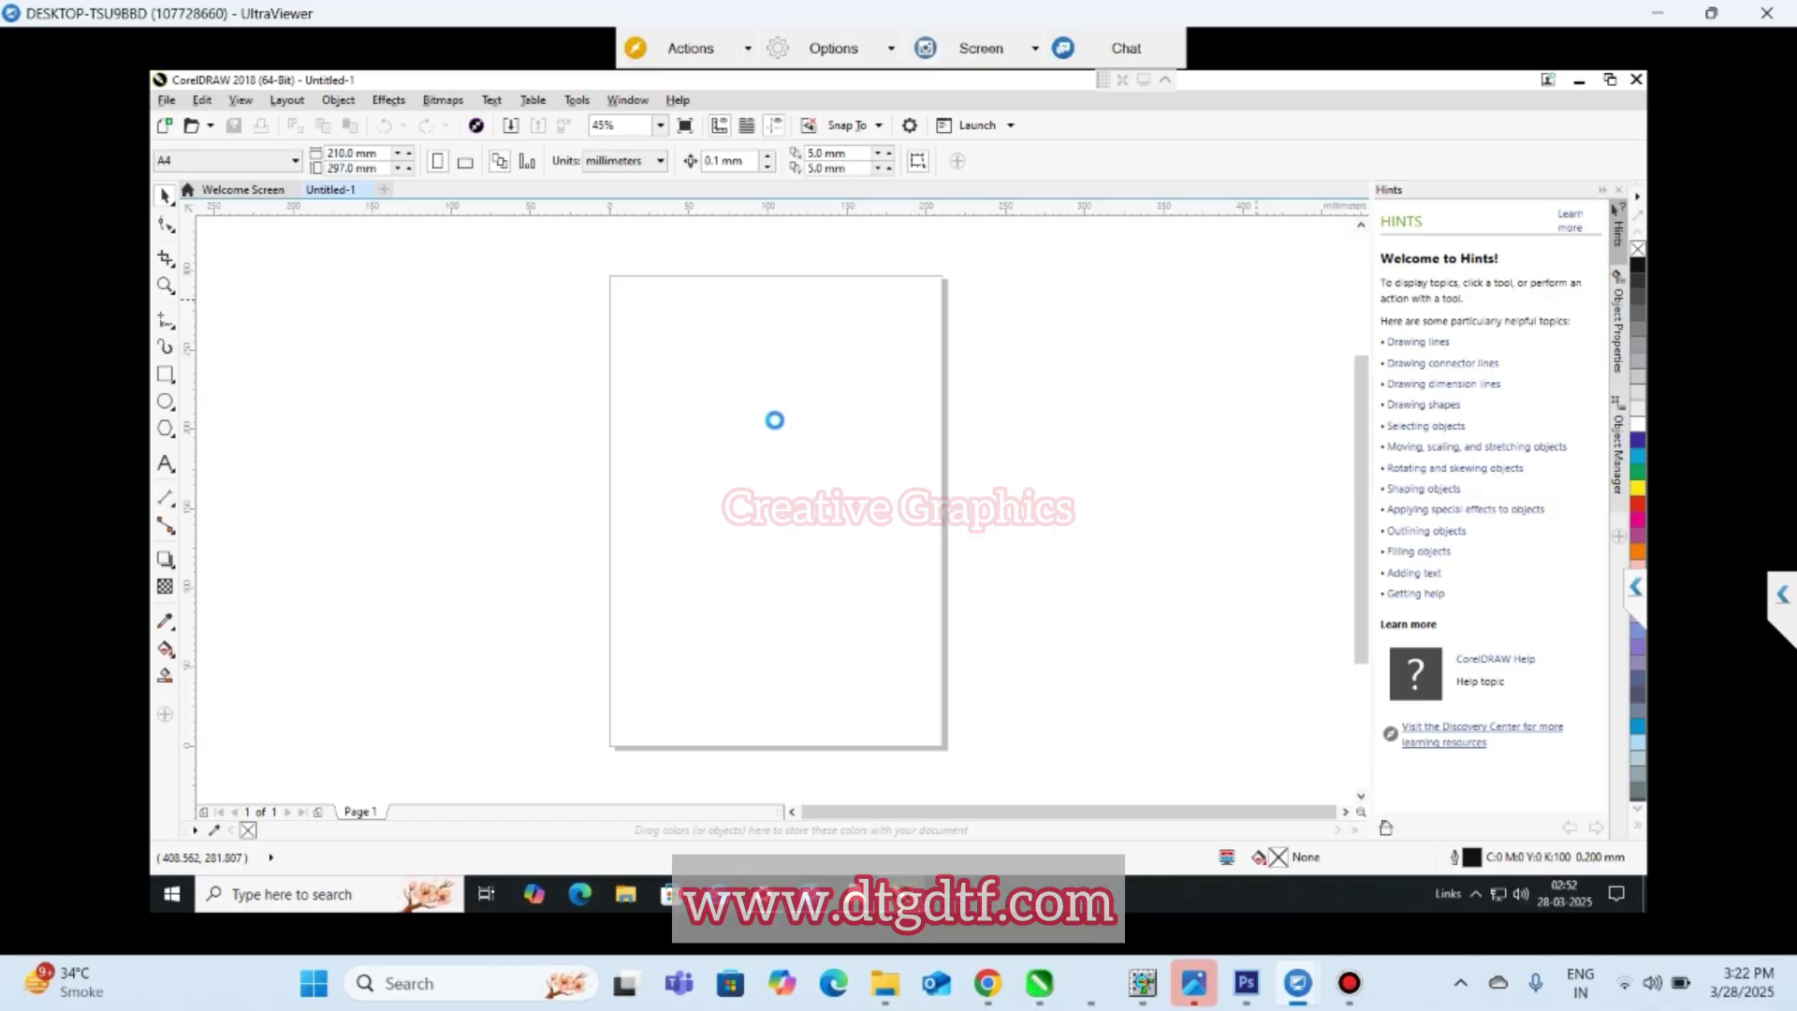
pyautogui.moveTo(771, 442); pyautogui.dragTo(768, 440)
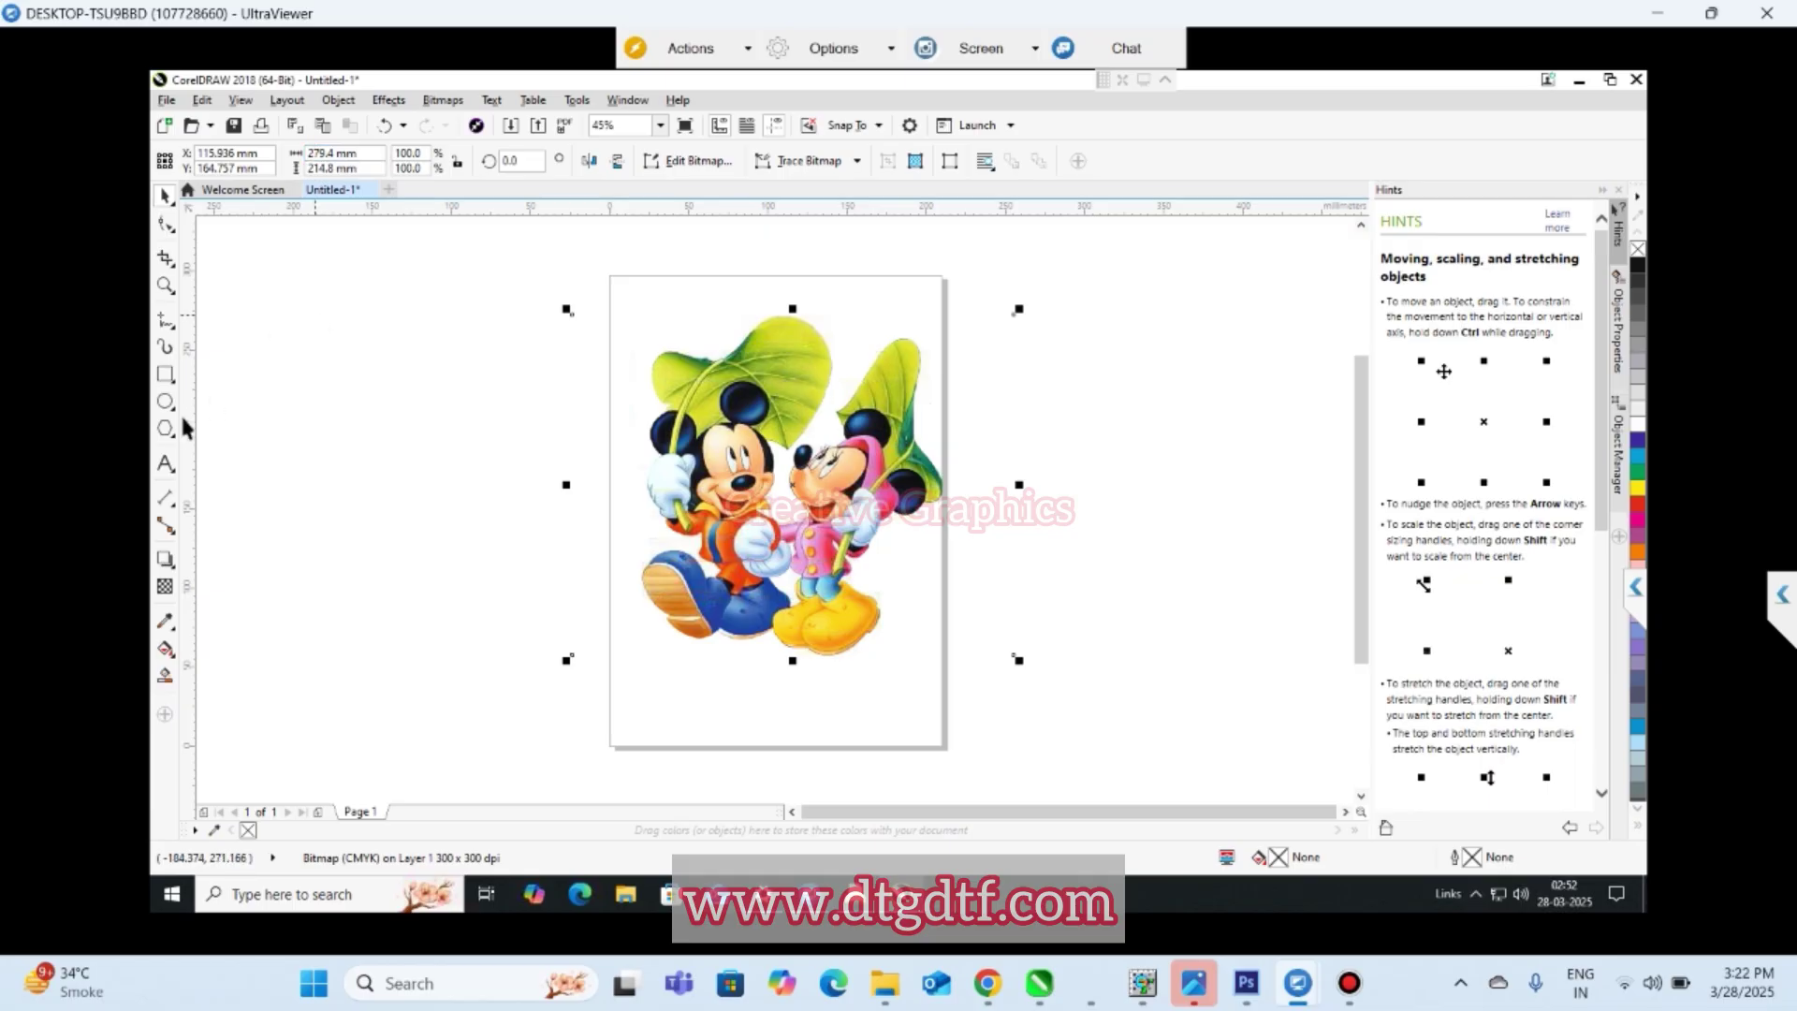
# - Draw a helper rectangle over the picture, then delete it
pyautogui.click(164, 373)
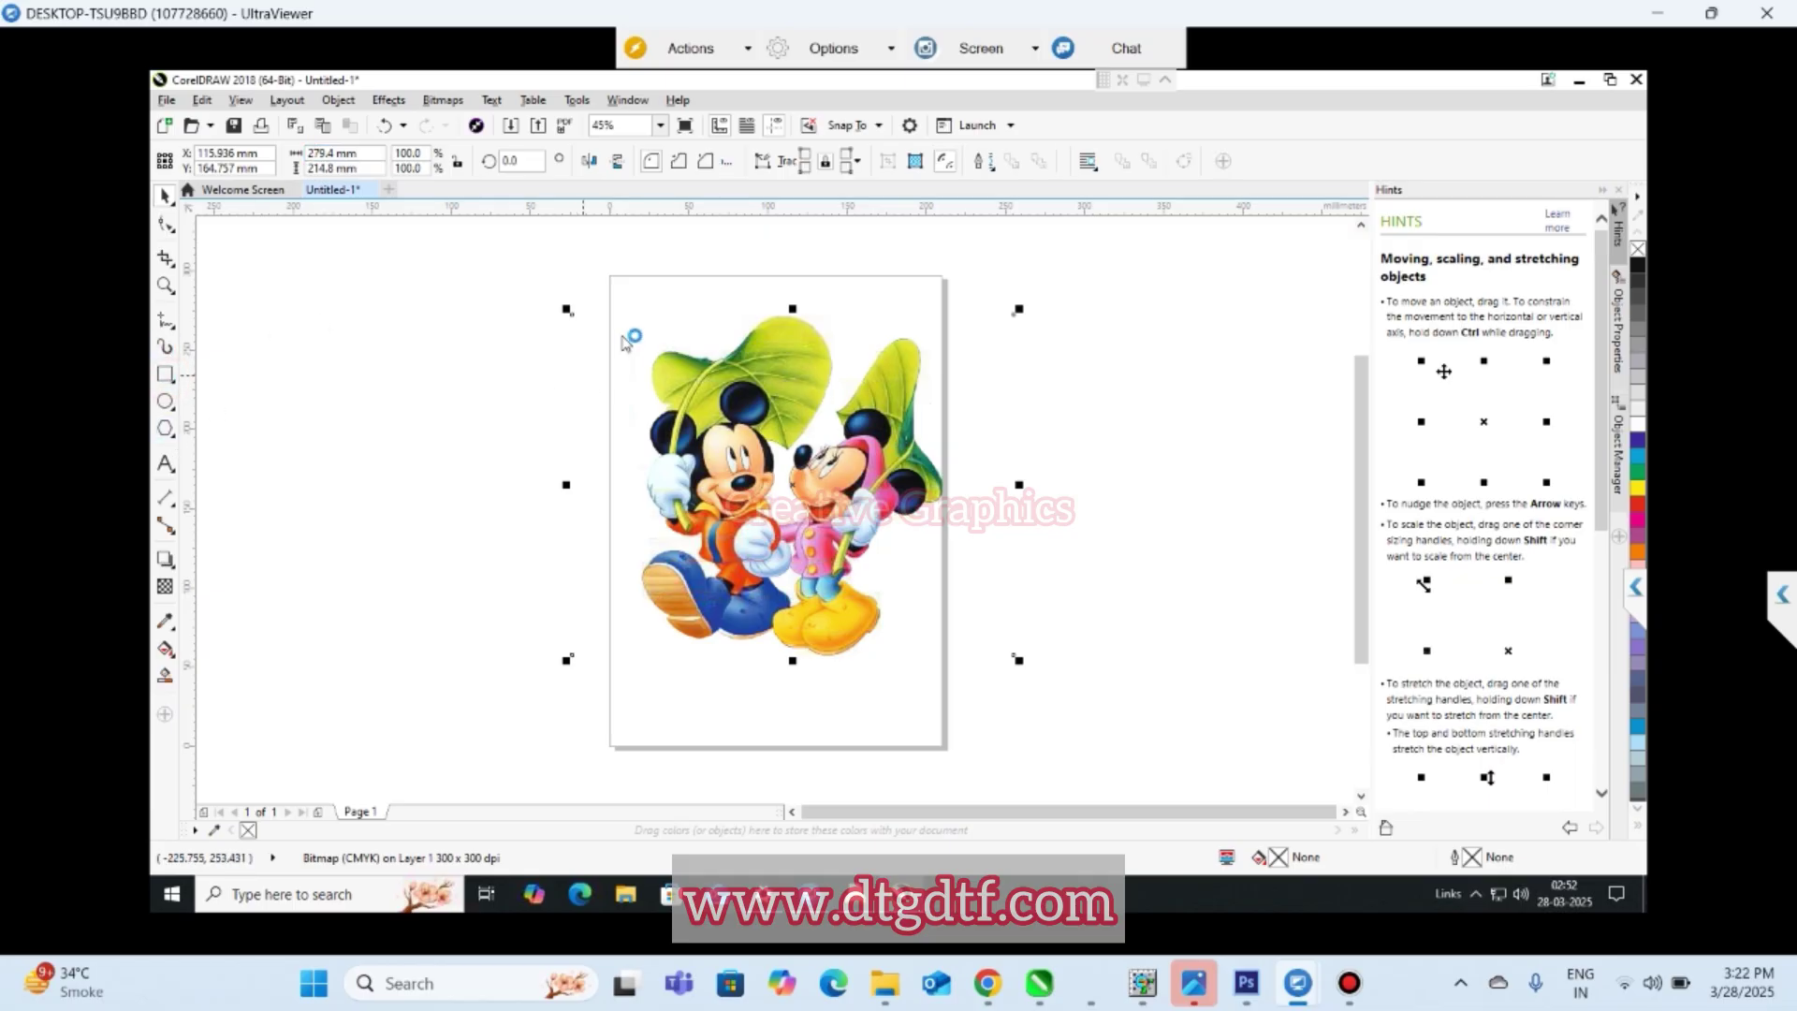
pyautogui.moveTo(662, 322); pyautogui.dragTo(944, 655)
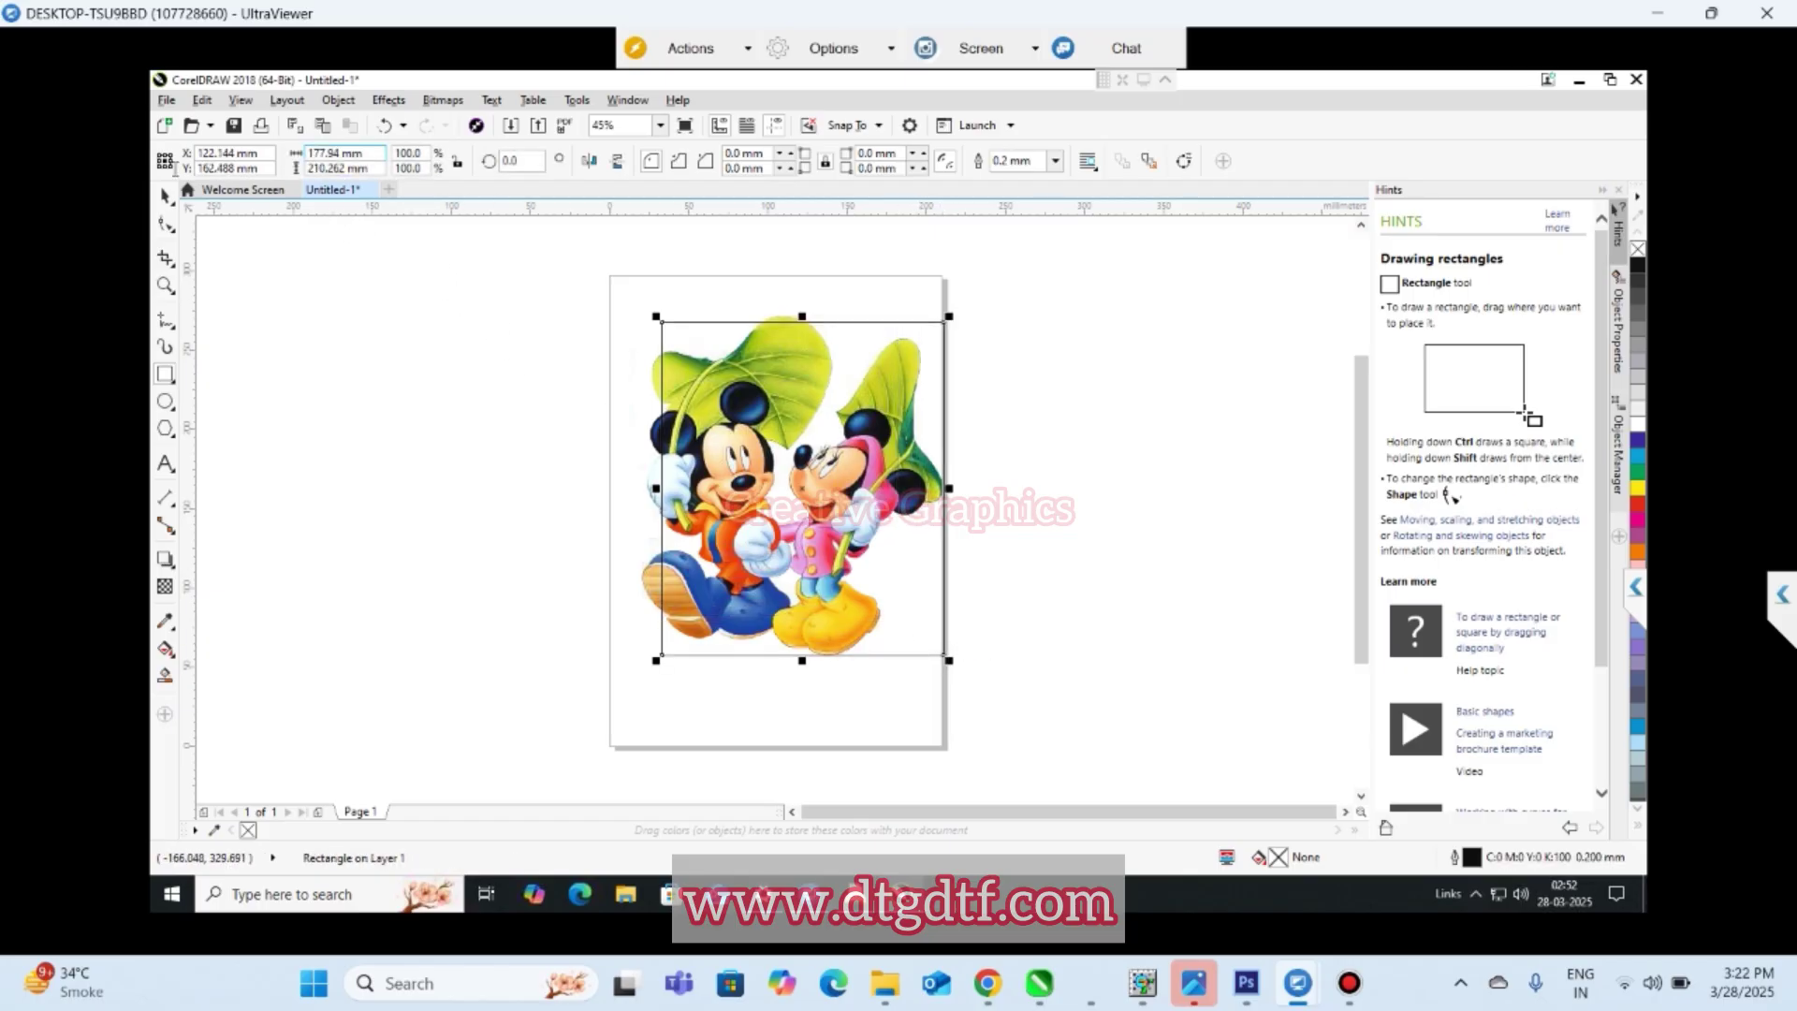
pyautogui.click(164, 192)
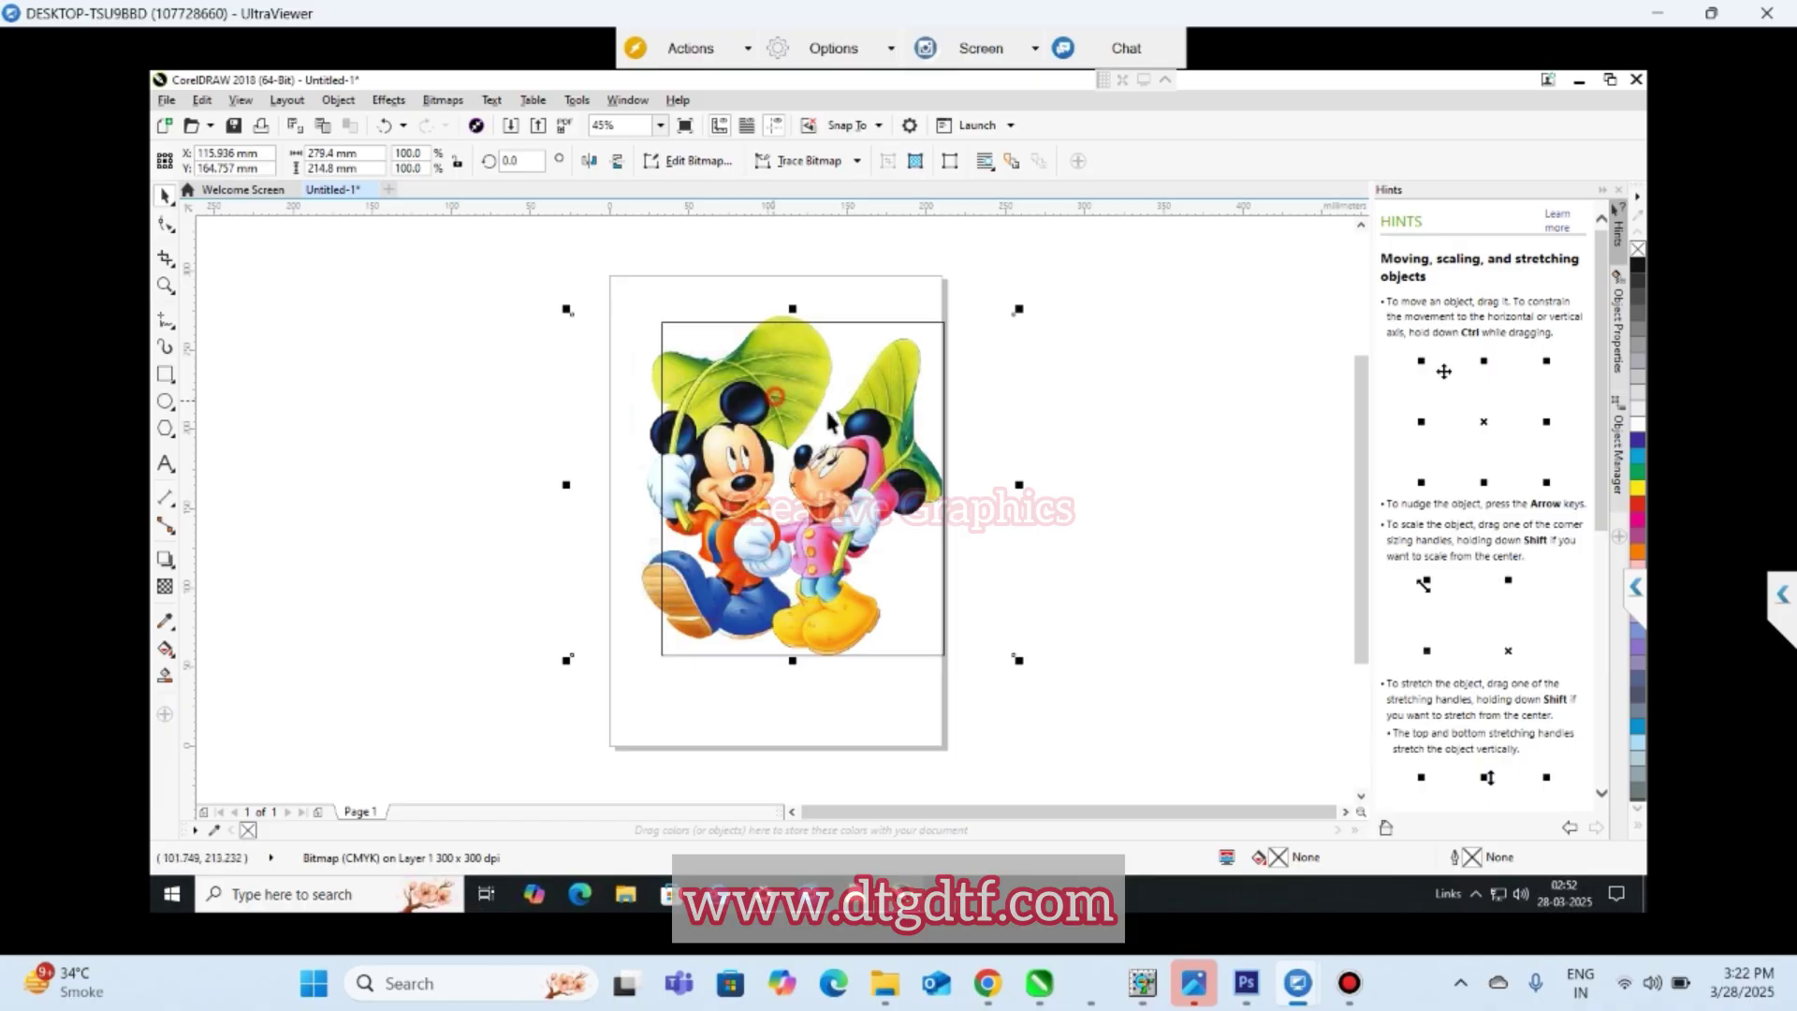
pyautogui.moveTo(701, 387); pyautogui.dragTo(1185, 474)
pyautogui.press('Delete')
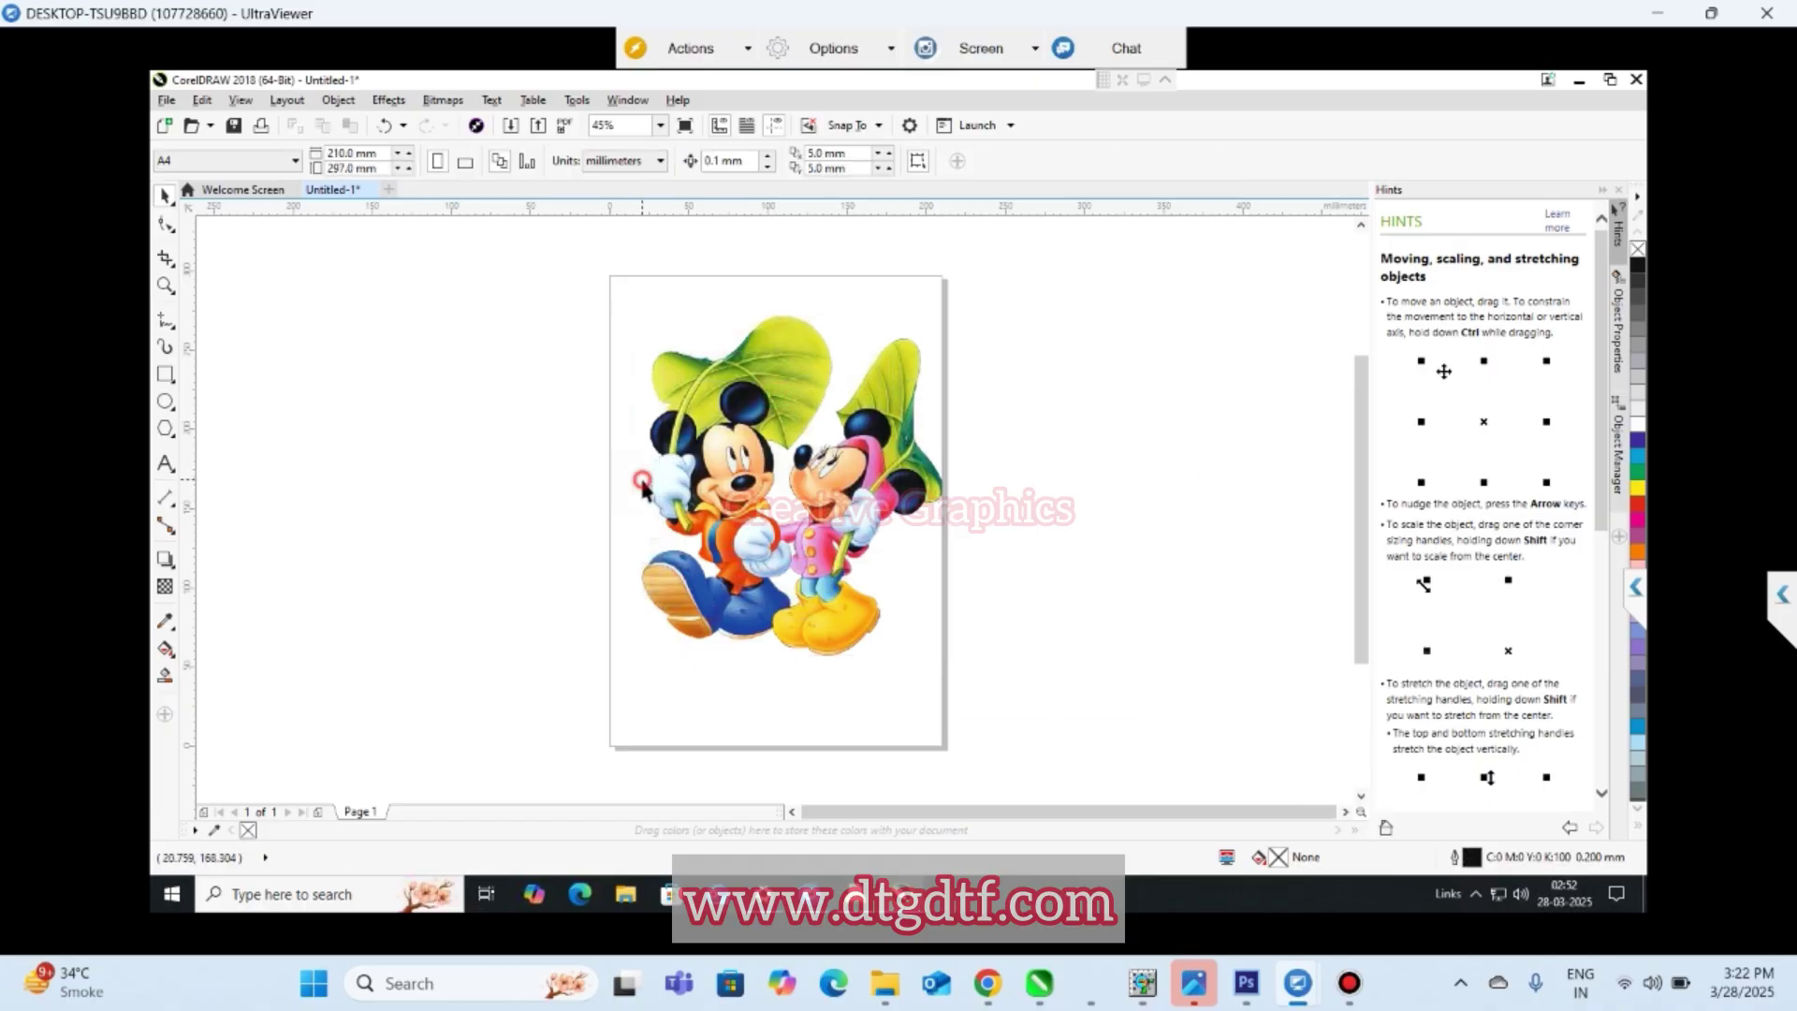
# - Crop the bitmap's left and right edges inward with the Shape tool to 193.091 × 214.8 mm
pyautogui.click(626, 483)
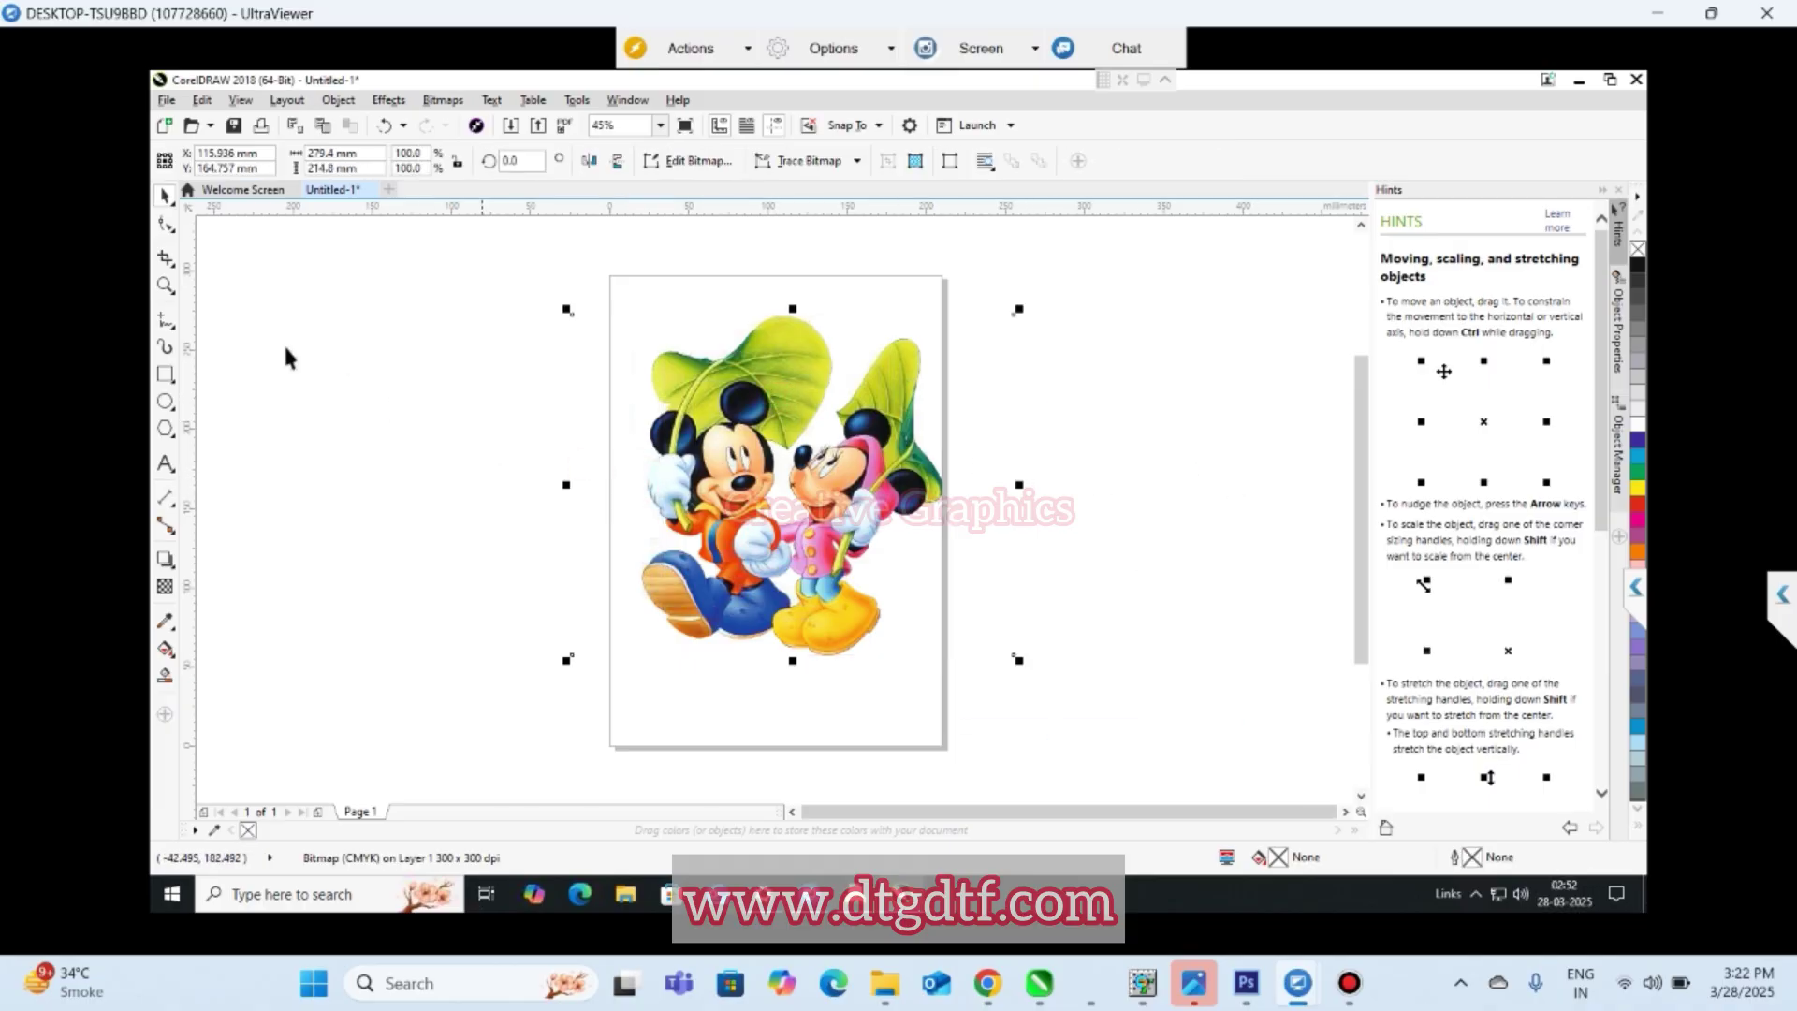
pyautogui.click(165, 223)
pyautogui.moveTo(493, 273); pyautogui.dragTo(642, 657)
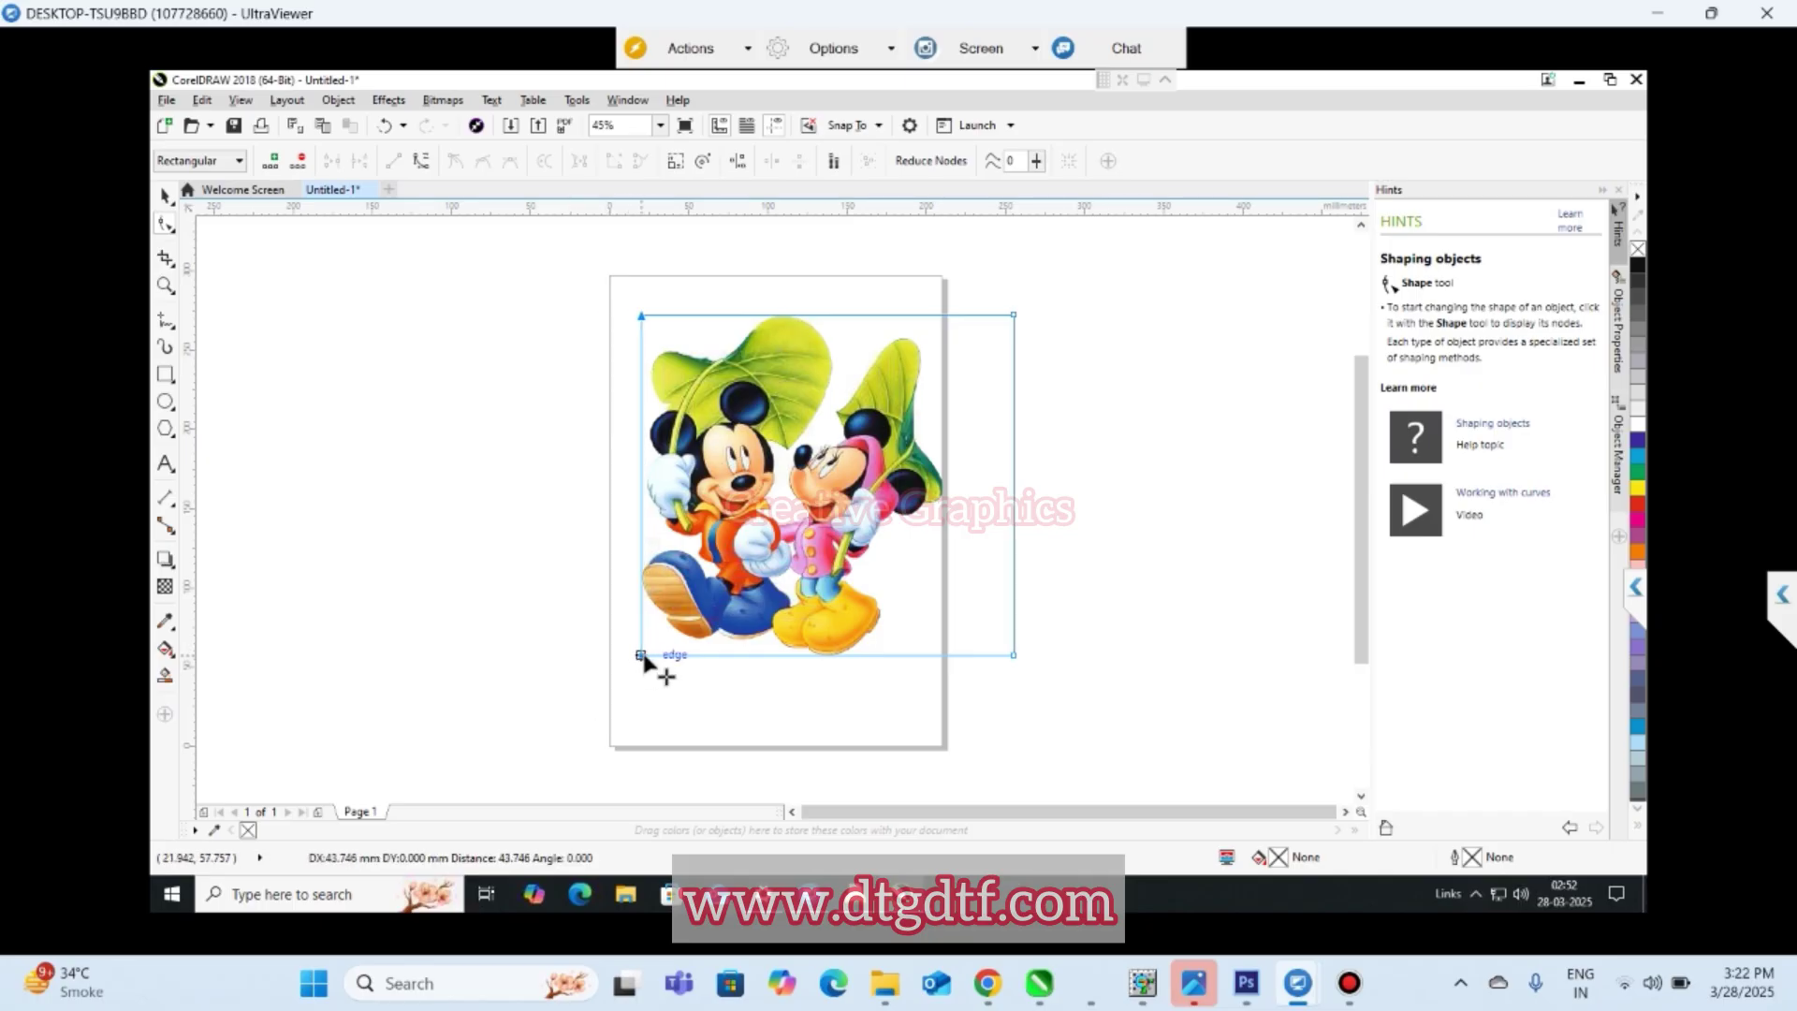
pyautogui.moveTo(928, 713); pyautogui.dragTo(950, 328)
# - Switch the document units to inches and set the page width to 11
pyautogui.click(165, 196)
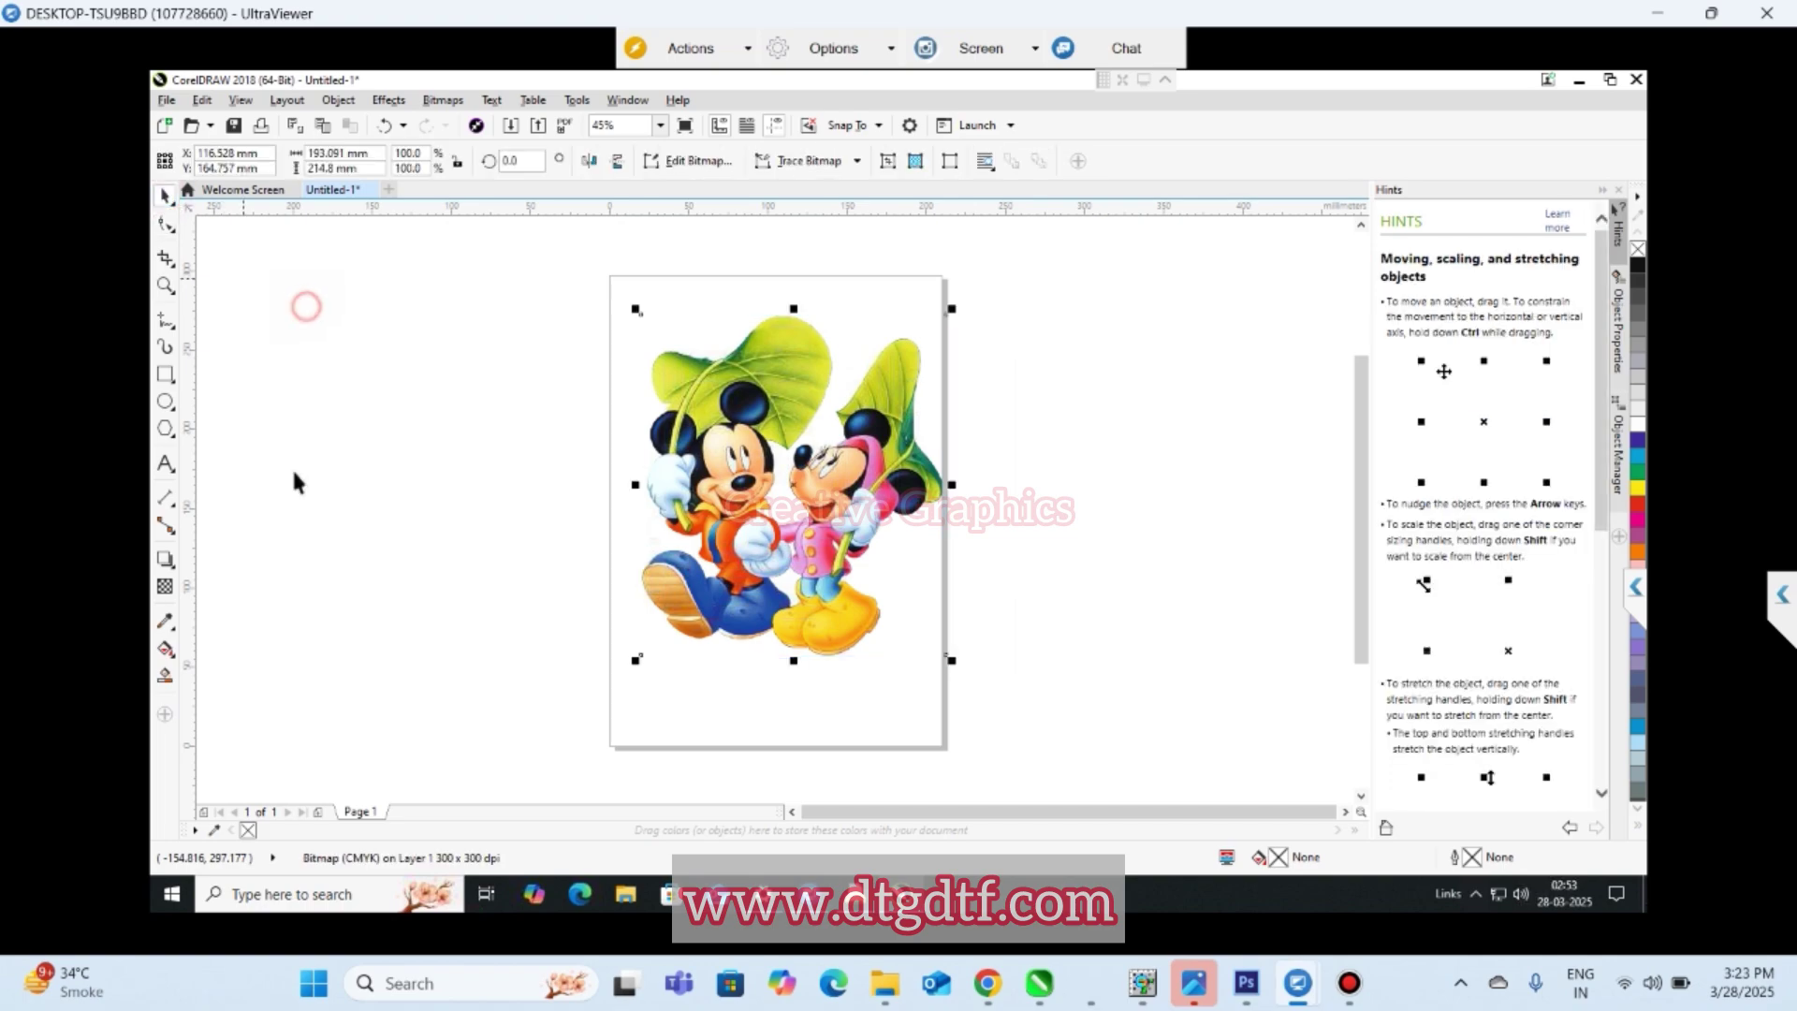
pyautogui.click(306, 306)
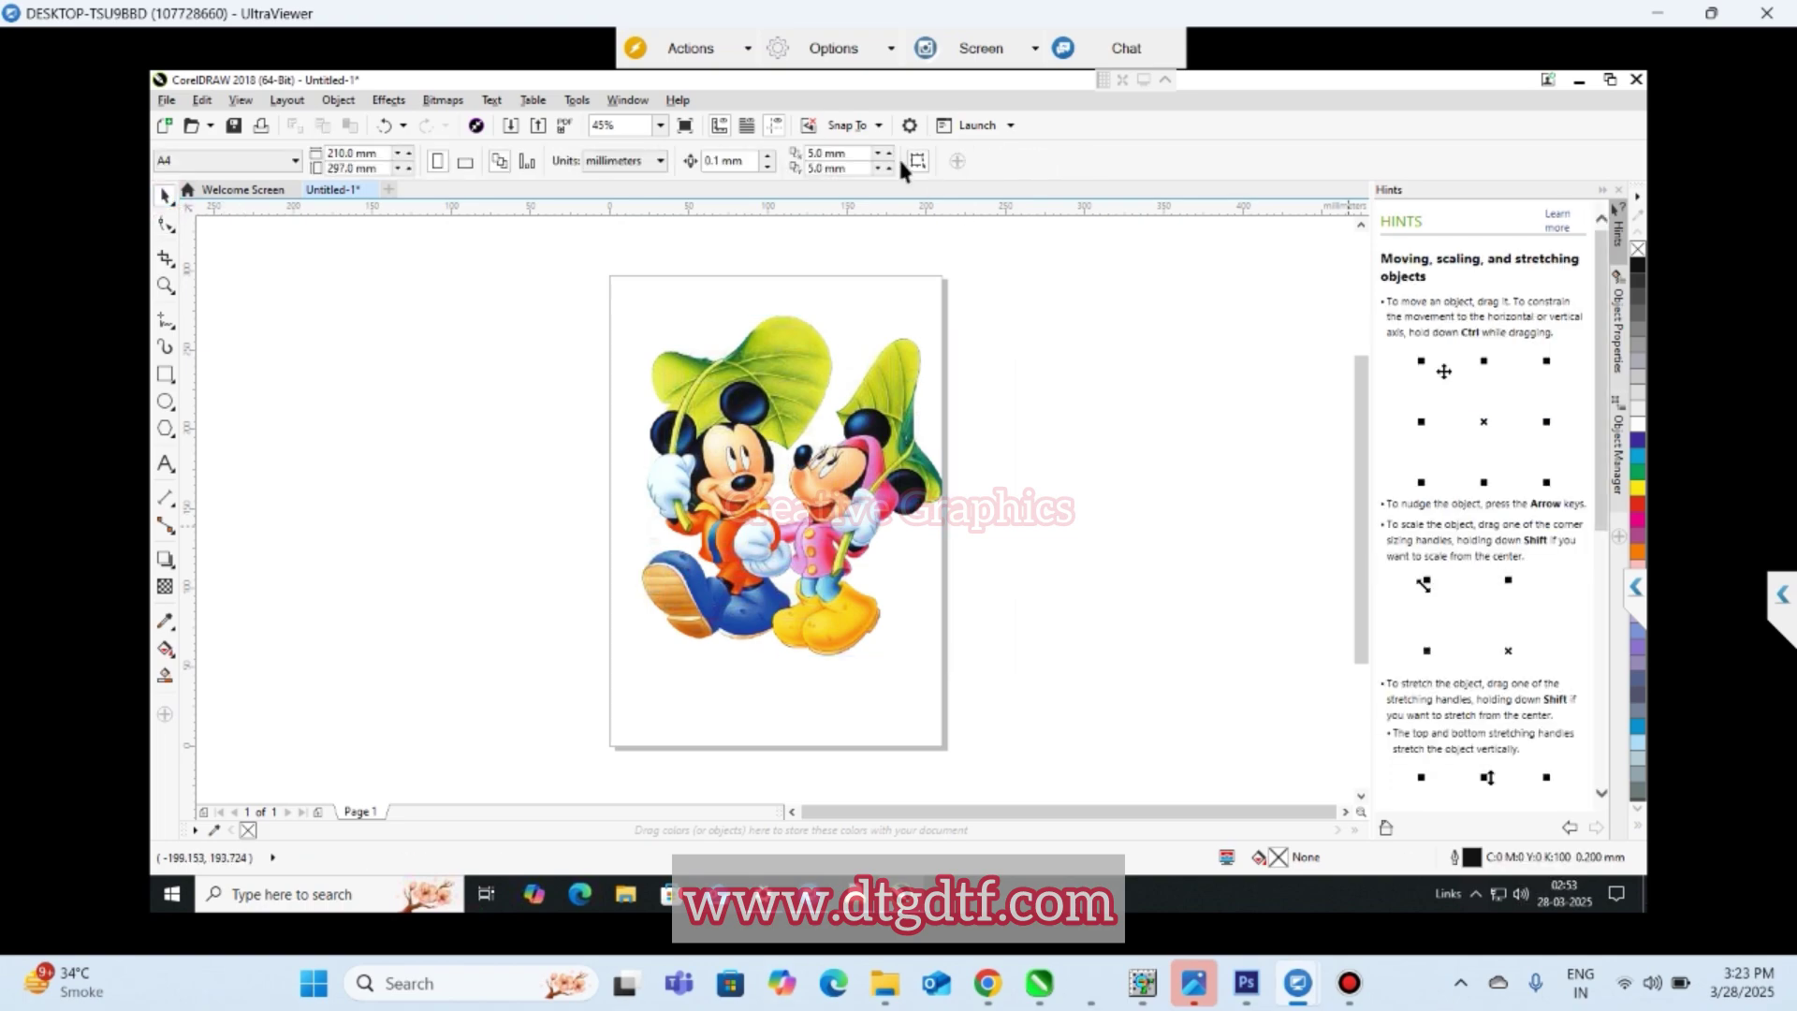
pyautogui.click(646, 165)
pyautogui.click(611, 177)
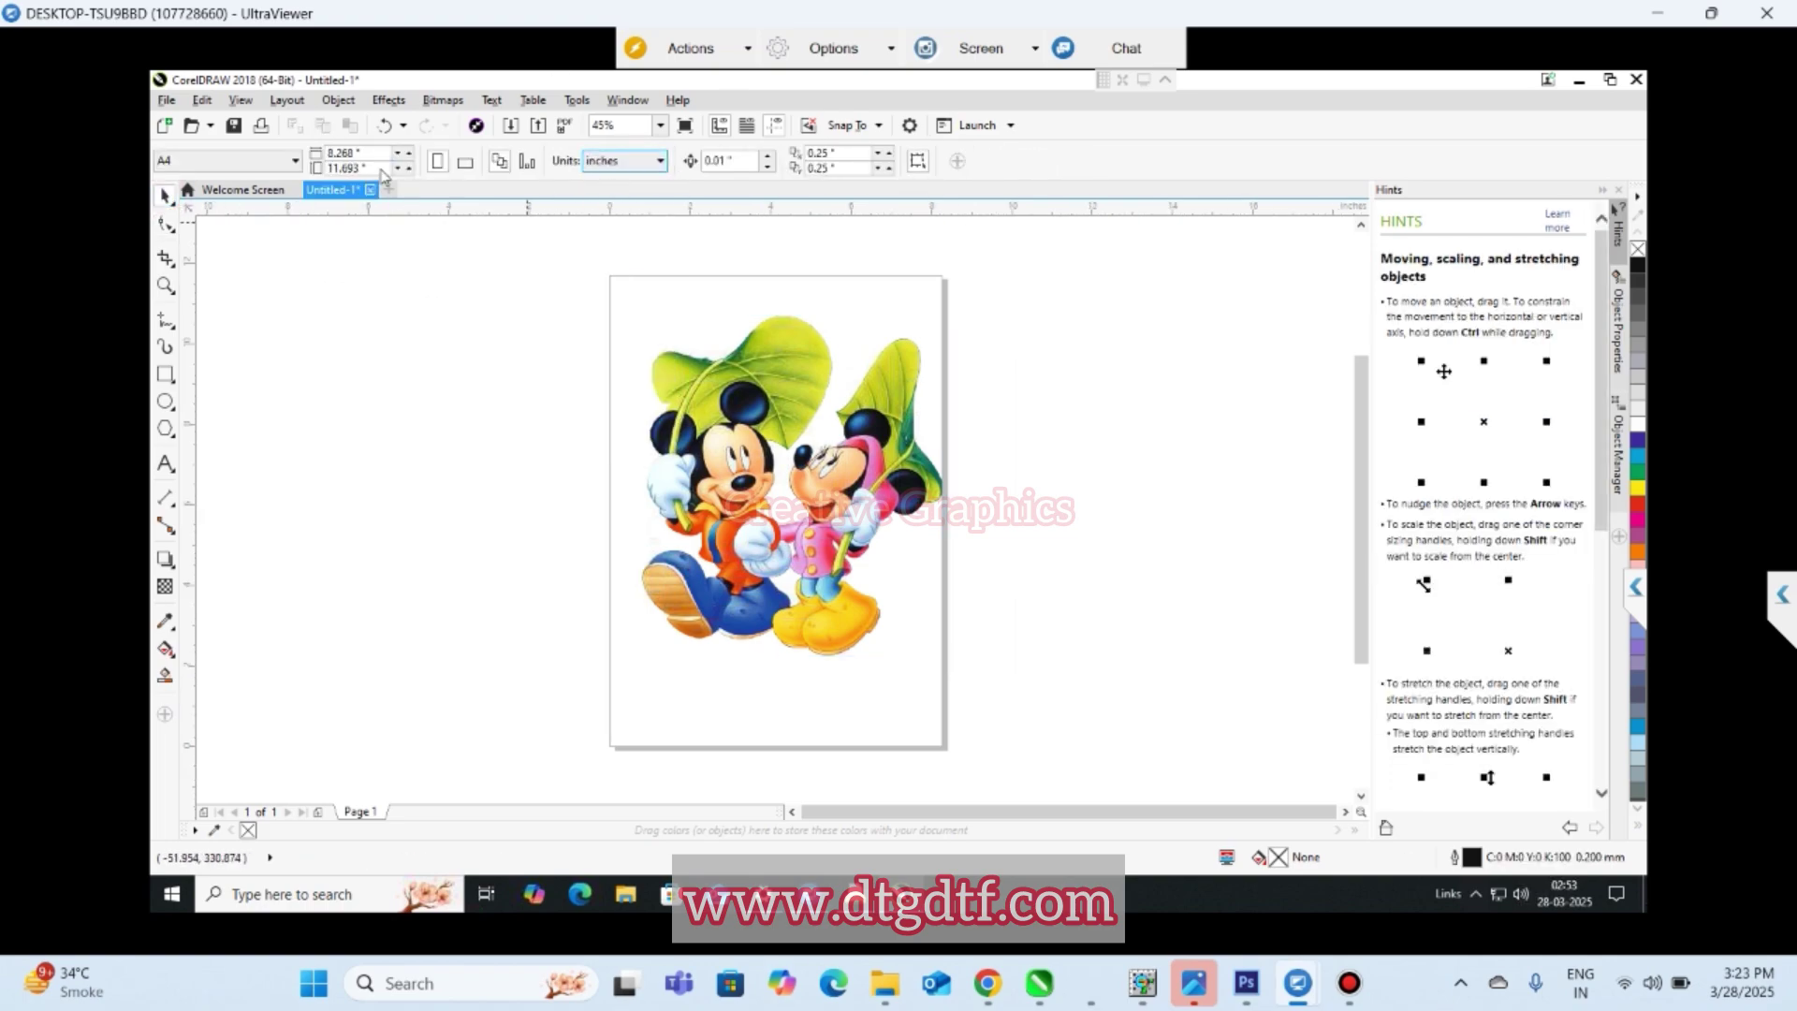
pyautogui.click(346, 152)
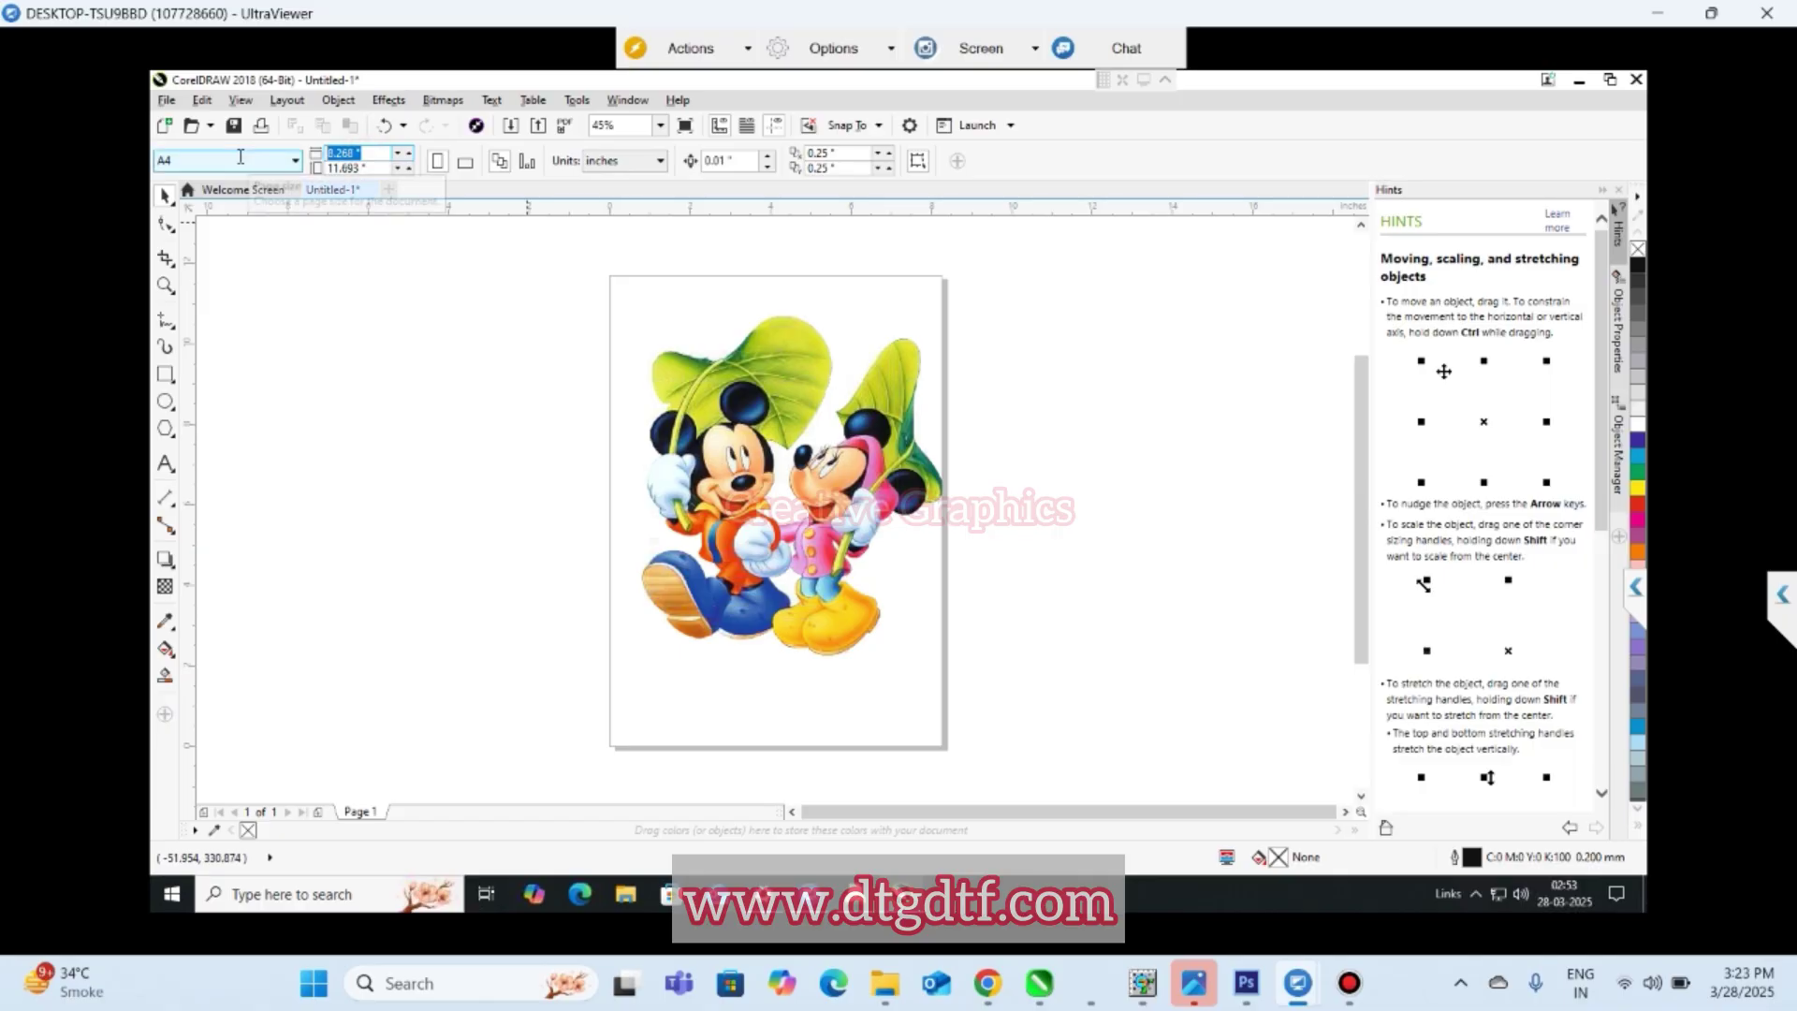
pyautogui.write('11')
pyautogui.press('Return')
# - Scale the Mickey picture to half size, add smaller copies, and copy the four-picture row below
pyautogui.click(837, 455)
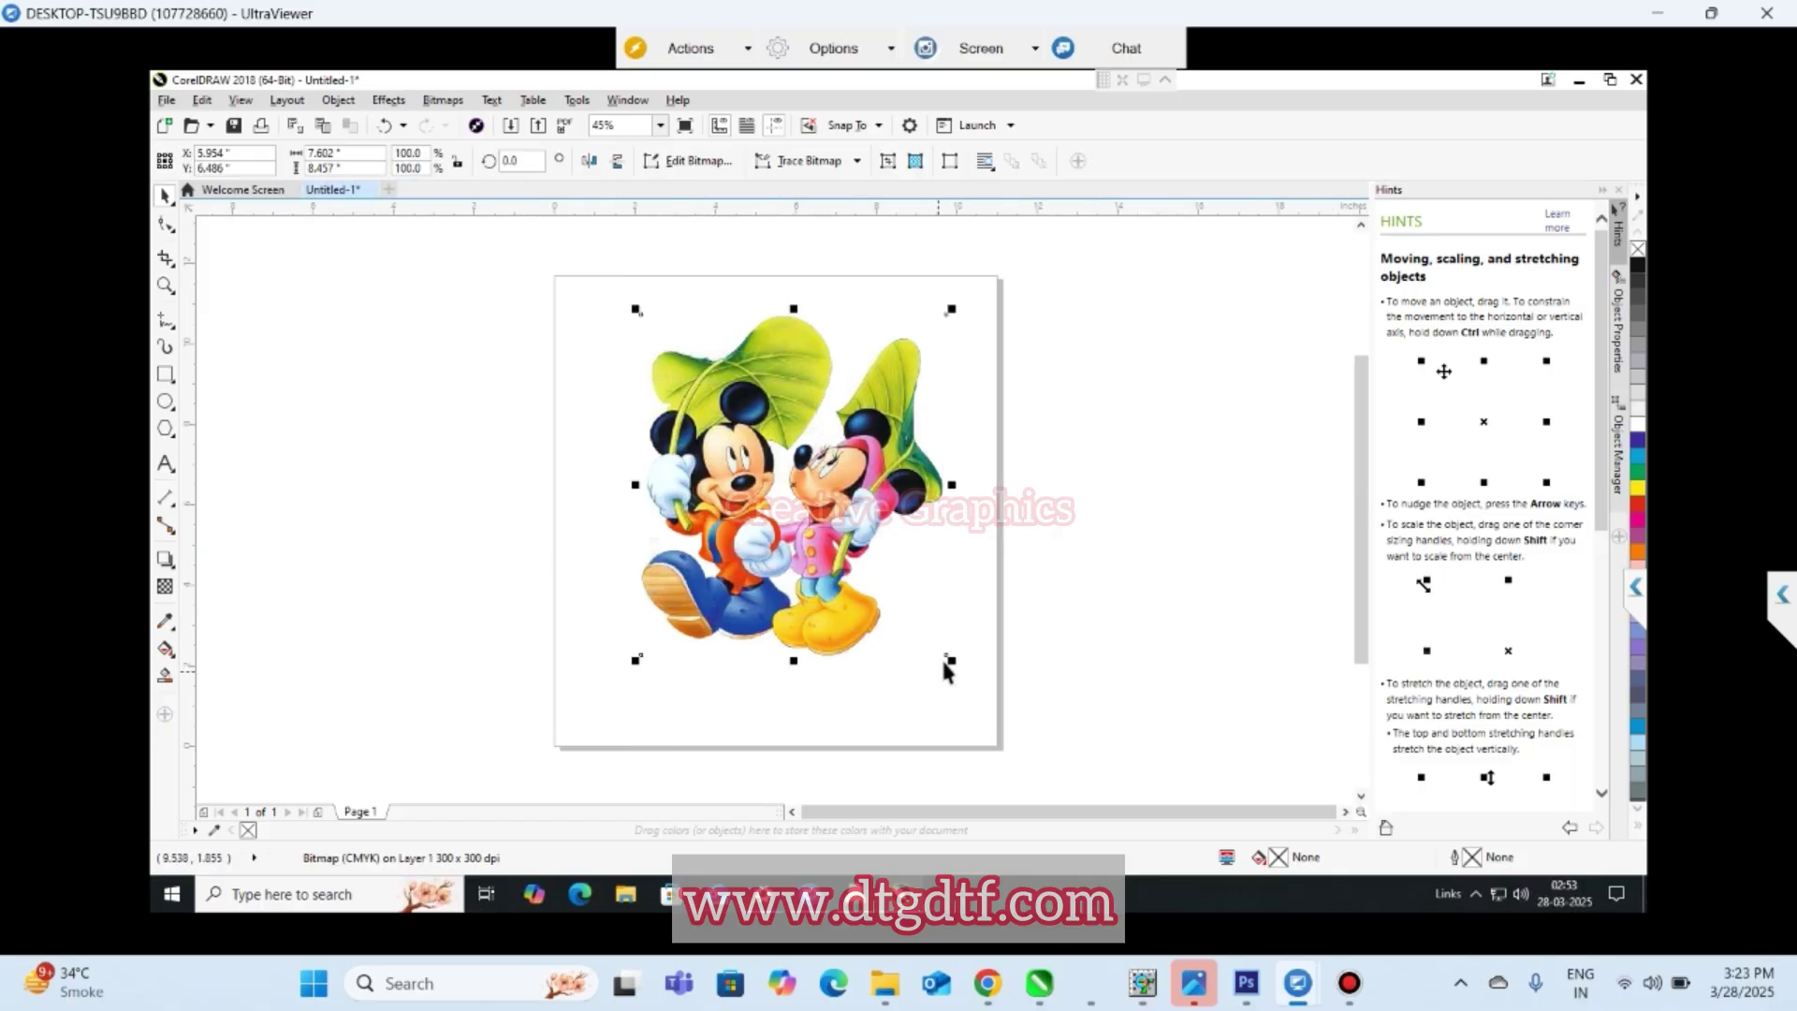
pyautogui.moveTo(950, 661); pyautogui.dragTo(785, 412)
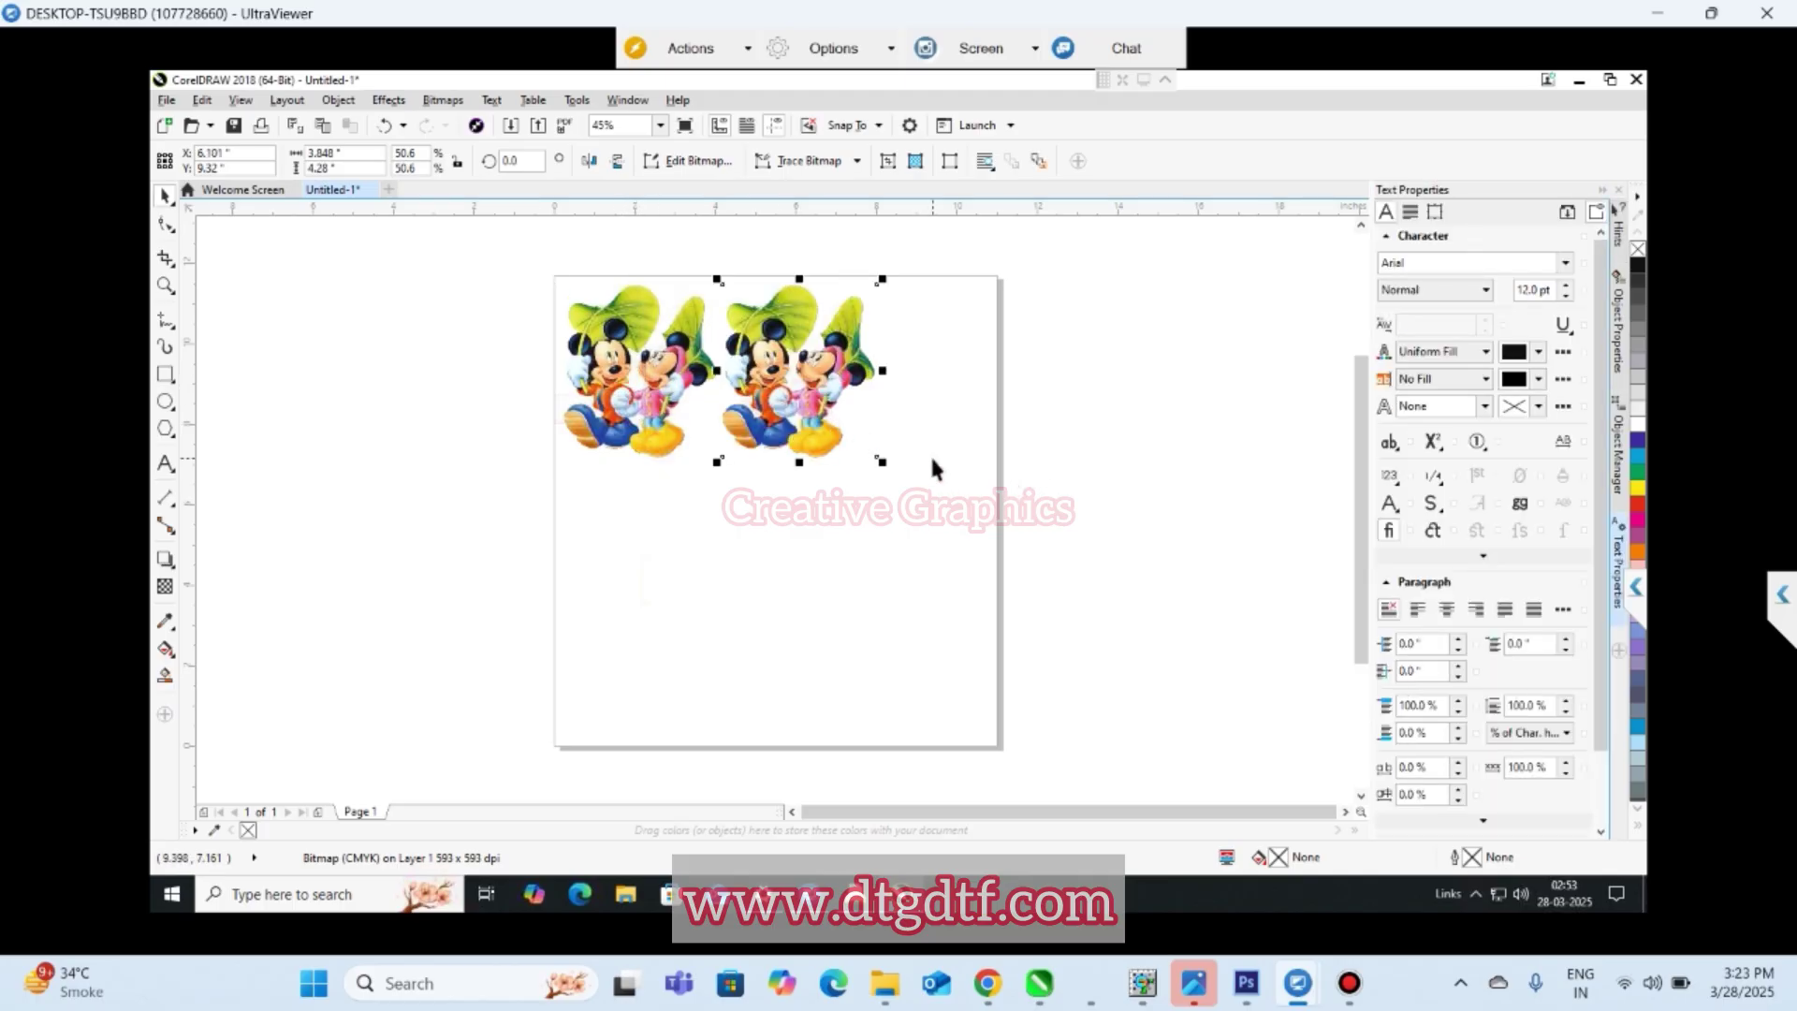
pyautogui.hotkey('ctrl', 'r')
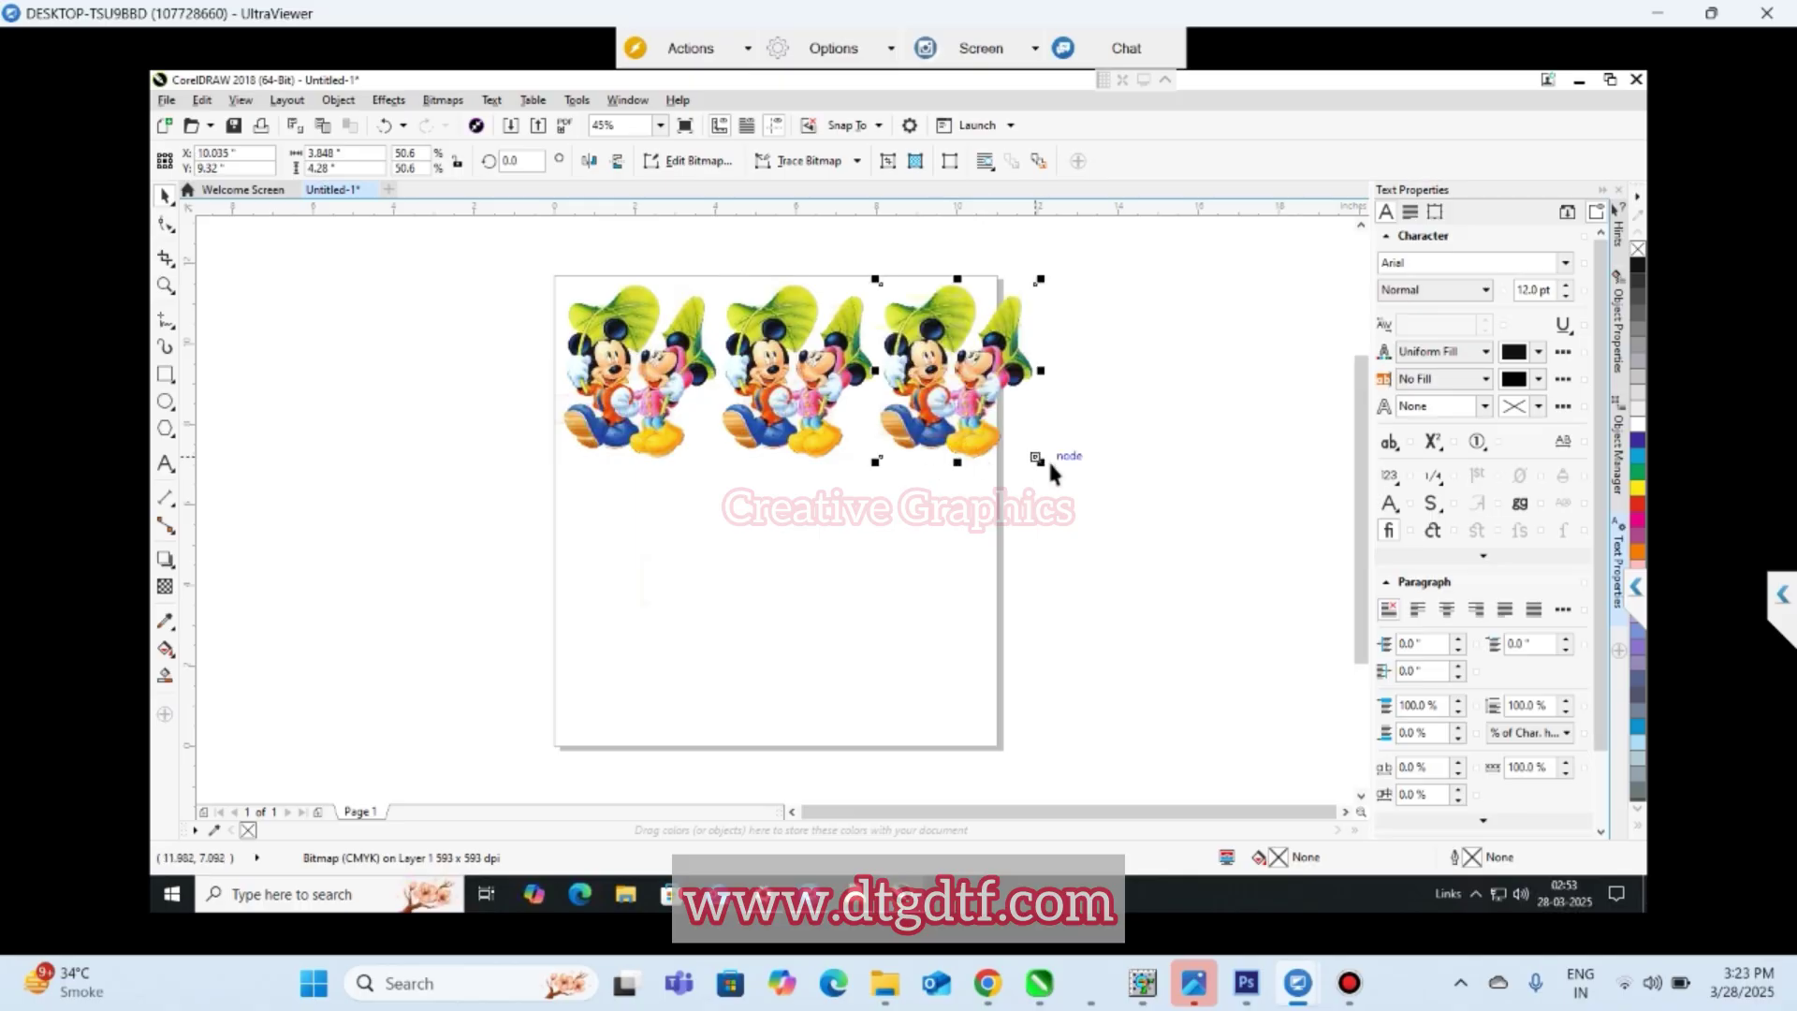
pyautogui.moveTo(1039, 460); pyautogui.dragTo(983, 450)
pyautogui.hotkey('ctrl', 'z')
pyautogui.moveTo(1039, 458); pyautogui.dragTo(941, 433)
pyautogui.moveTo(1030, 524); pyautogui.dragTo(468, 244)
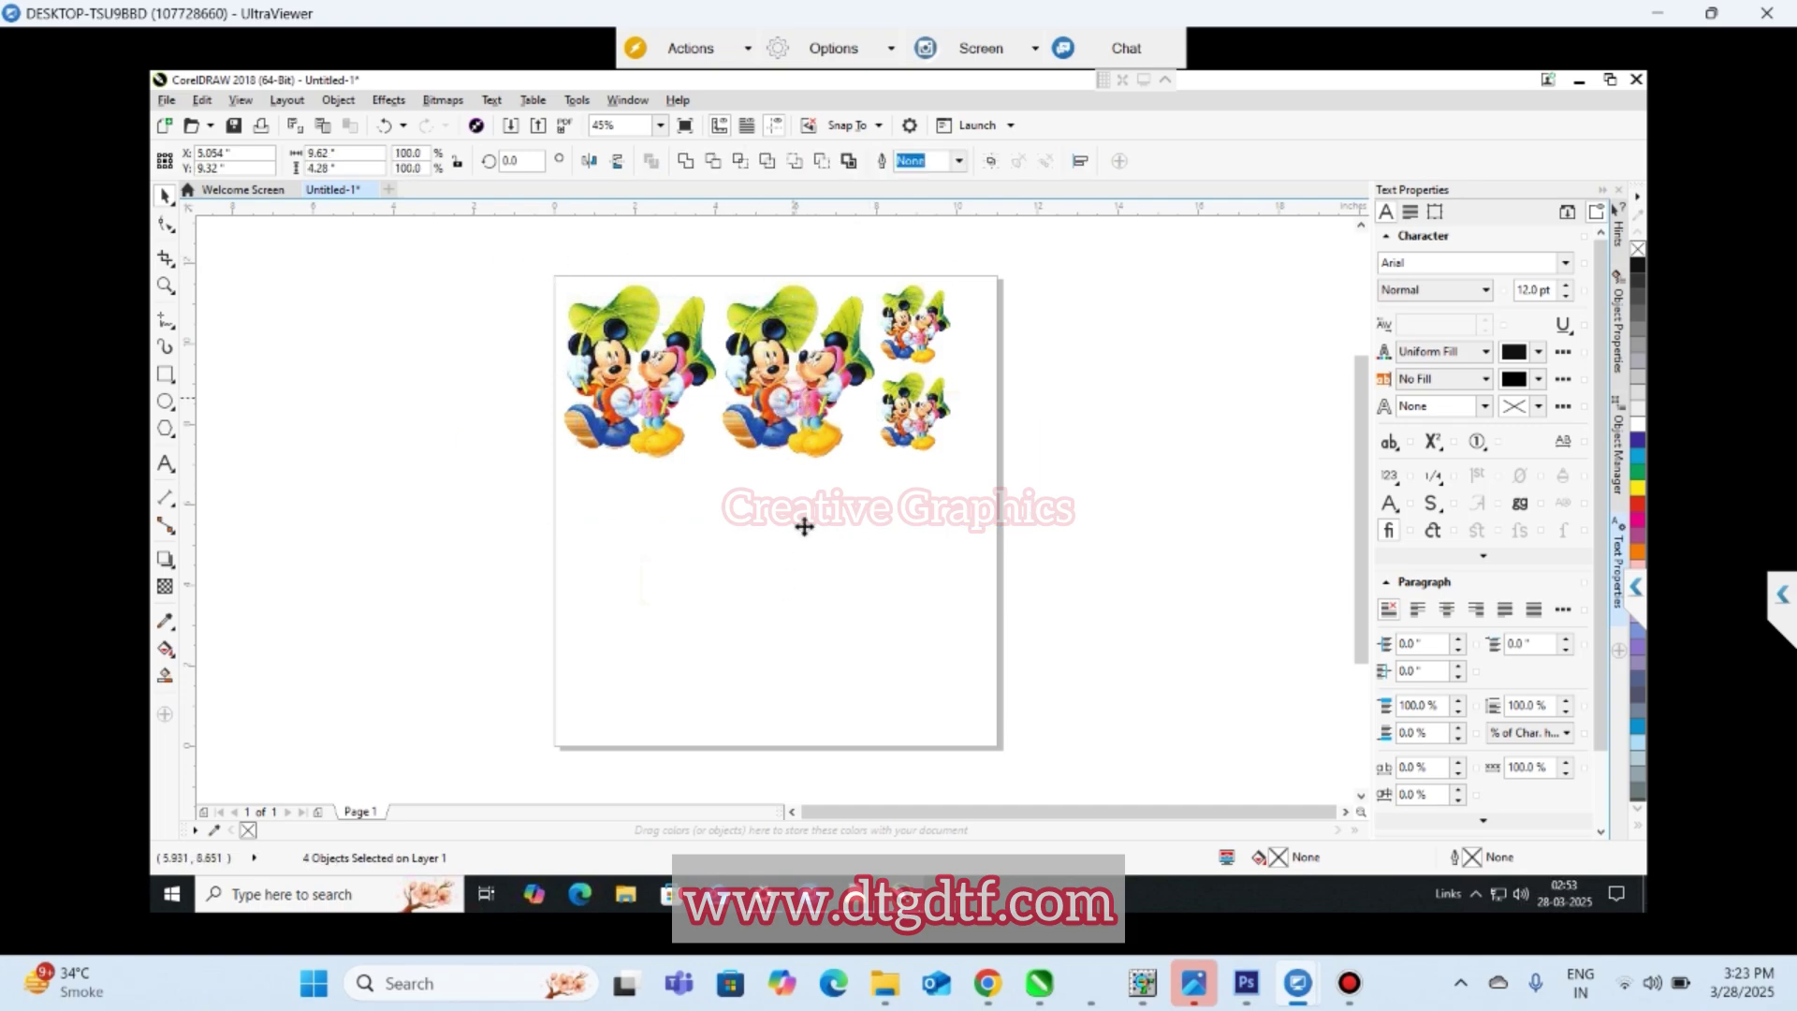
pyautogui.moveTo(799, 405); pyautogui.dragTo(801, 581)
# - Add a third row with Ctrl+R and mirror all twelve pictures horizontally
pyautogui.hotkey('ctrl', 'r')
pyautogui.scroll(-5, 1002, 481)
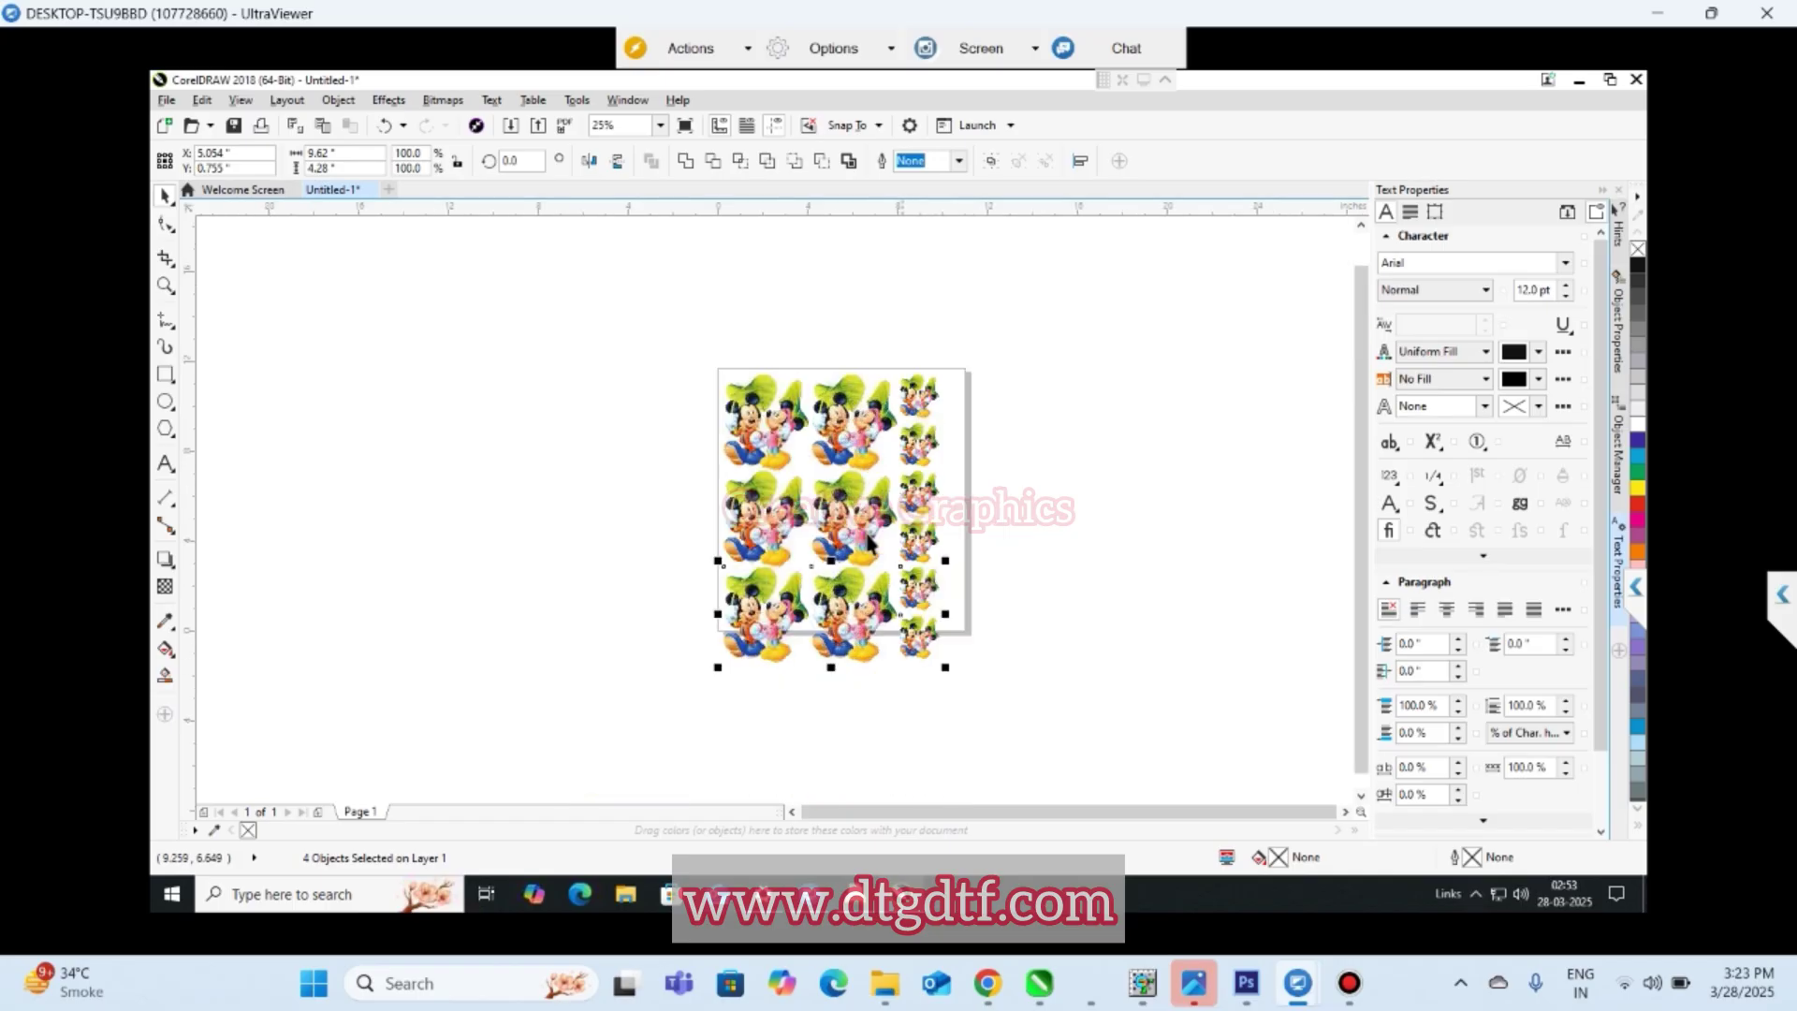
pyautogui.moveTo(719, 403); pyautogui.dragTo(1032, 697)
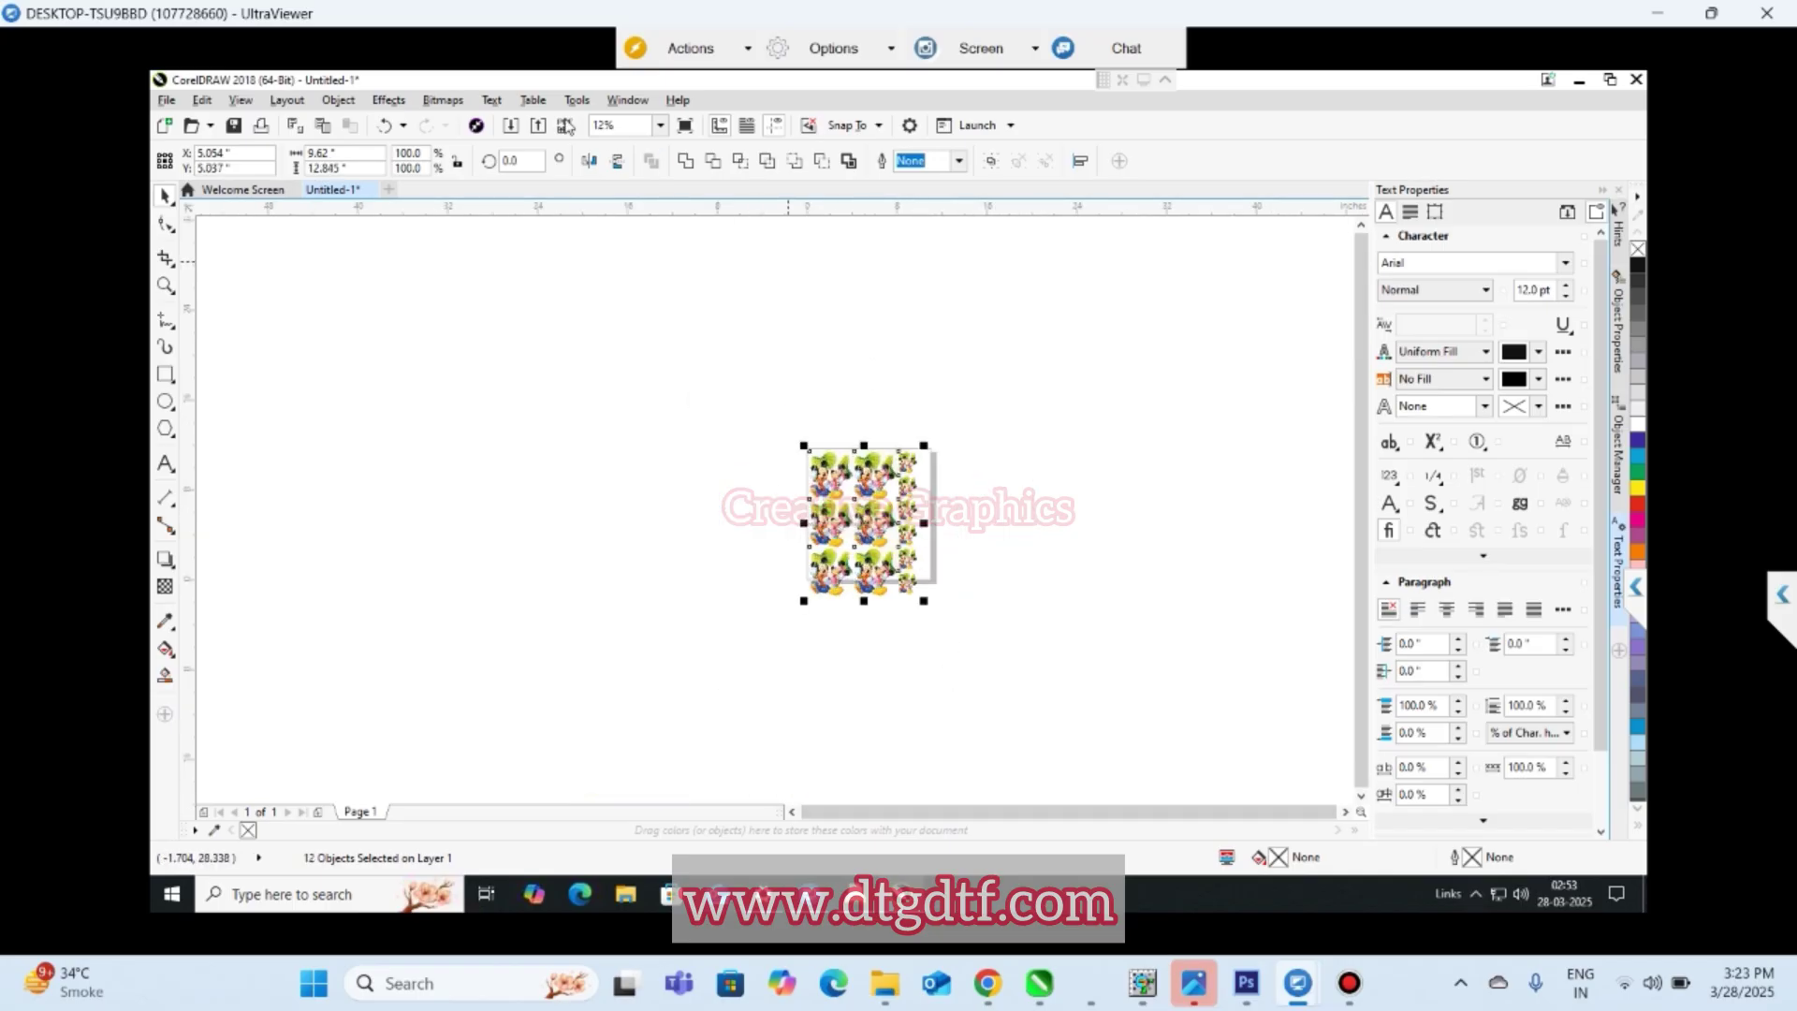
pyautogui.click(586, 160)
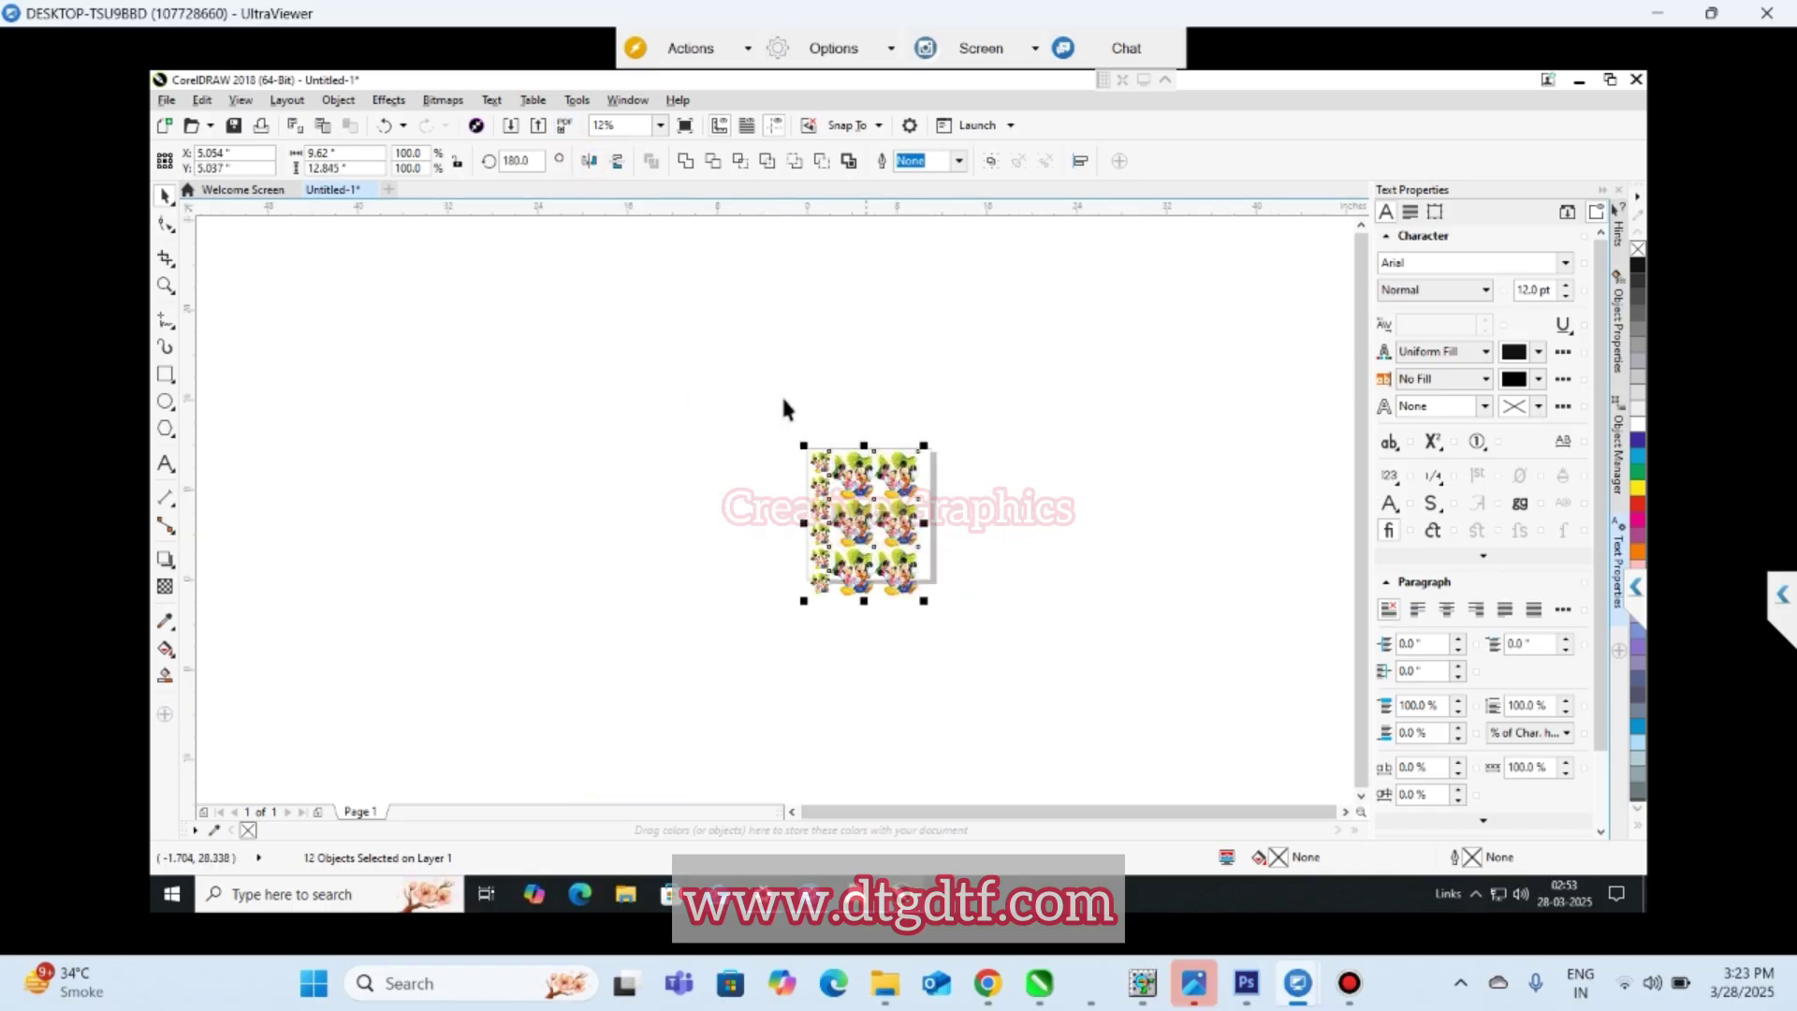
# - Export the sheet as a TIFF named 'corel' to the Desktop at original size
pyautogui.hotkey('ctrl', 'e')
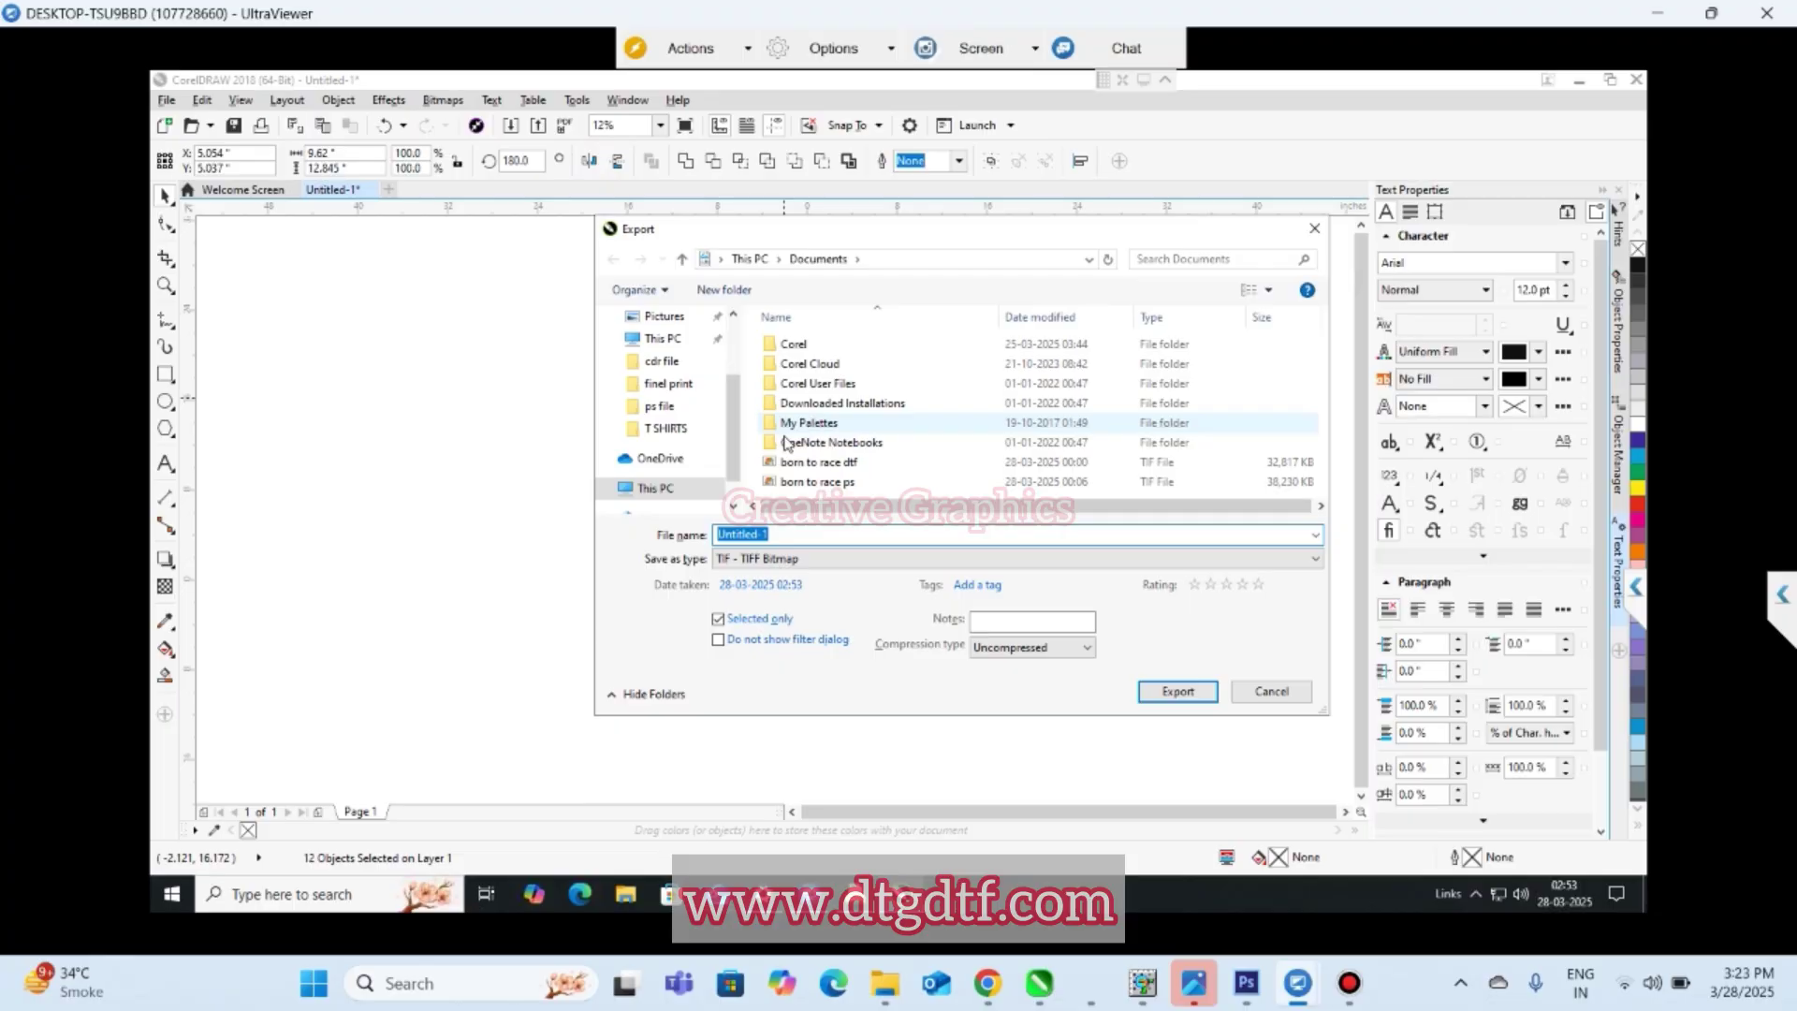
pyautogui.scroll(2, 688, 402)
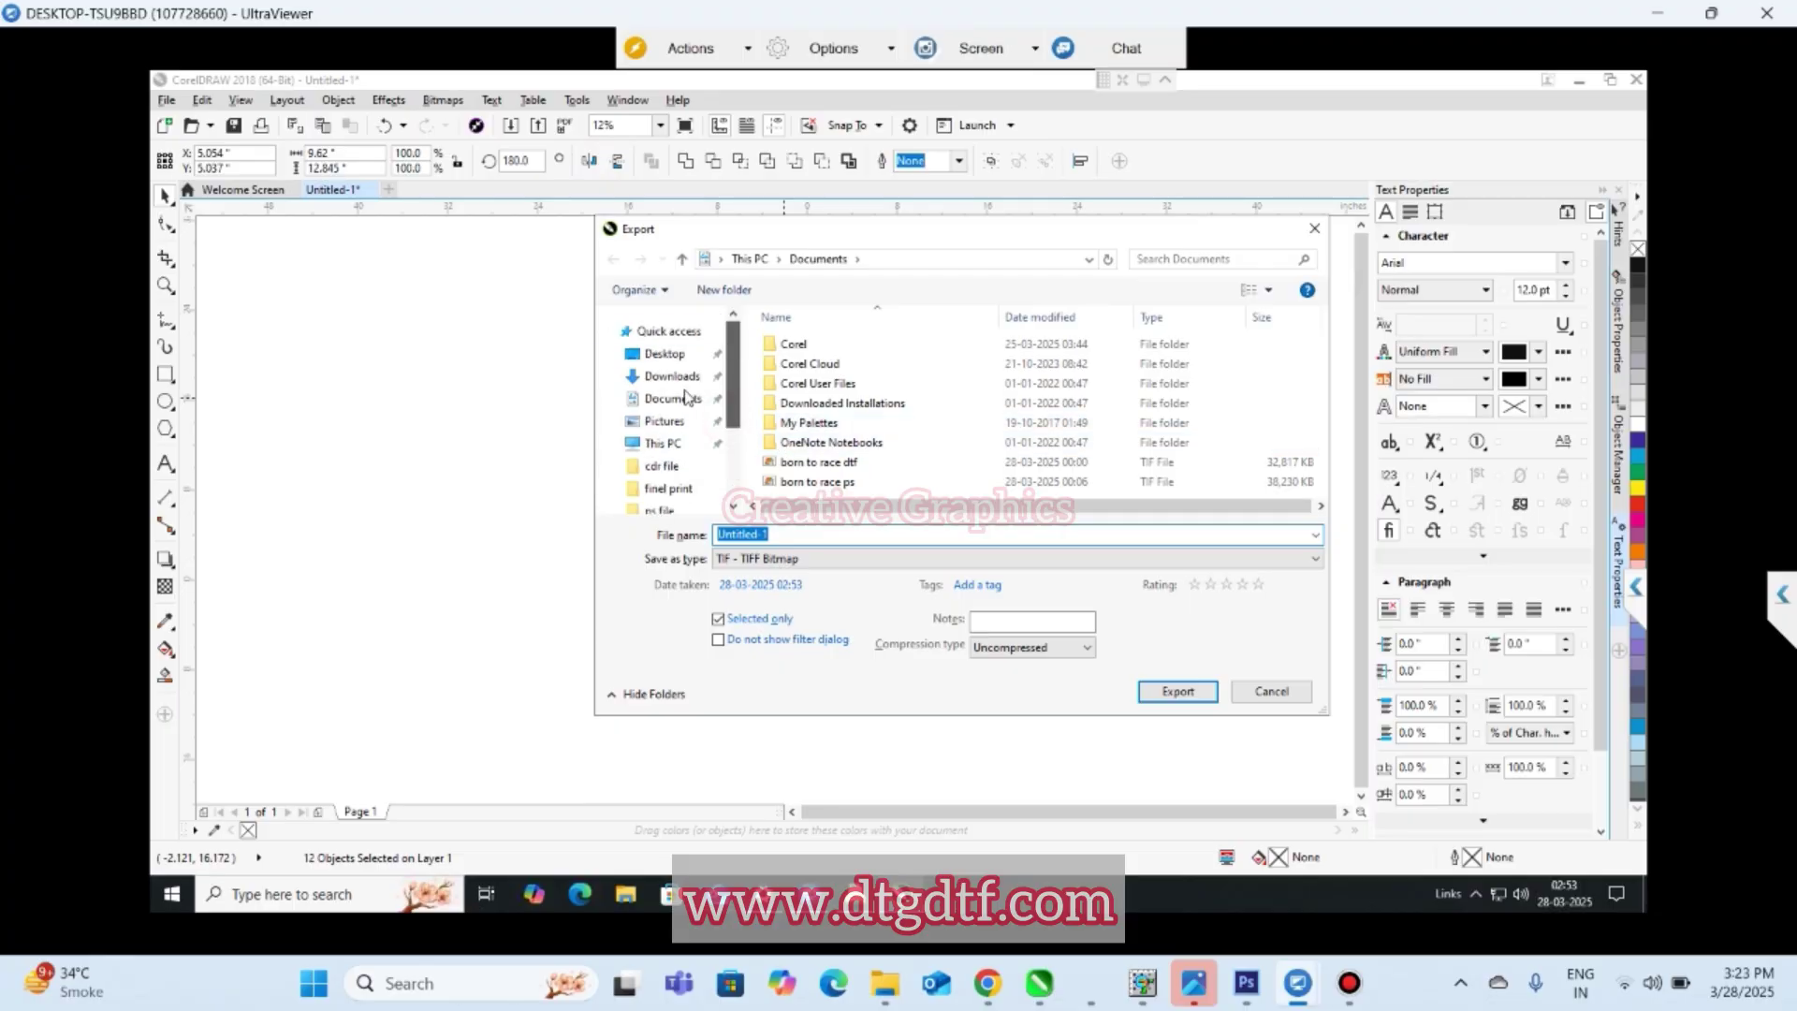
pyautogui.click(663, 357)
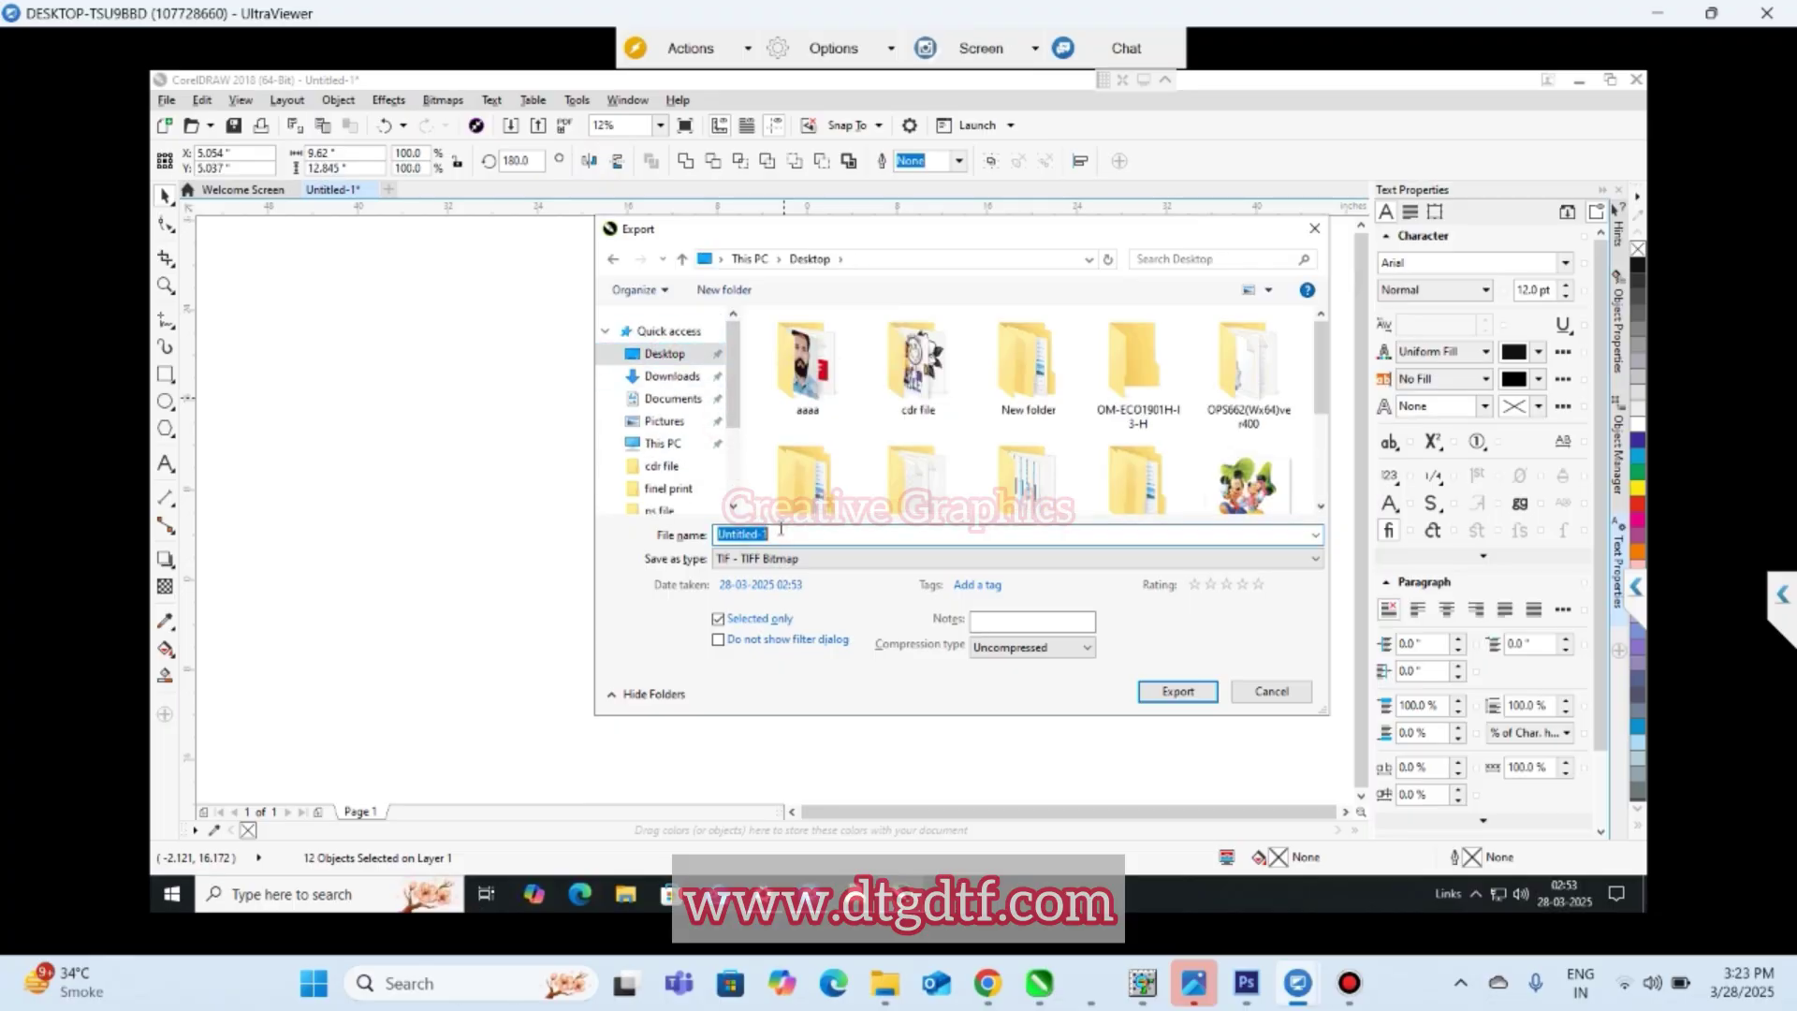
pyautogui.write('corel tif')
pyautogui.click(1181, 696)
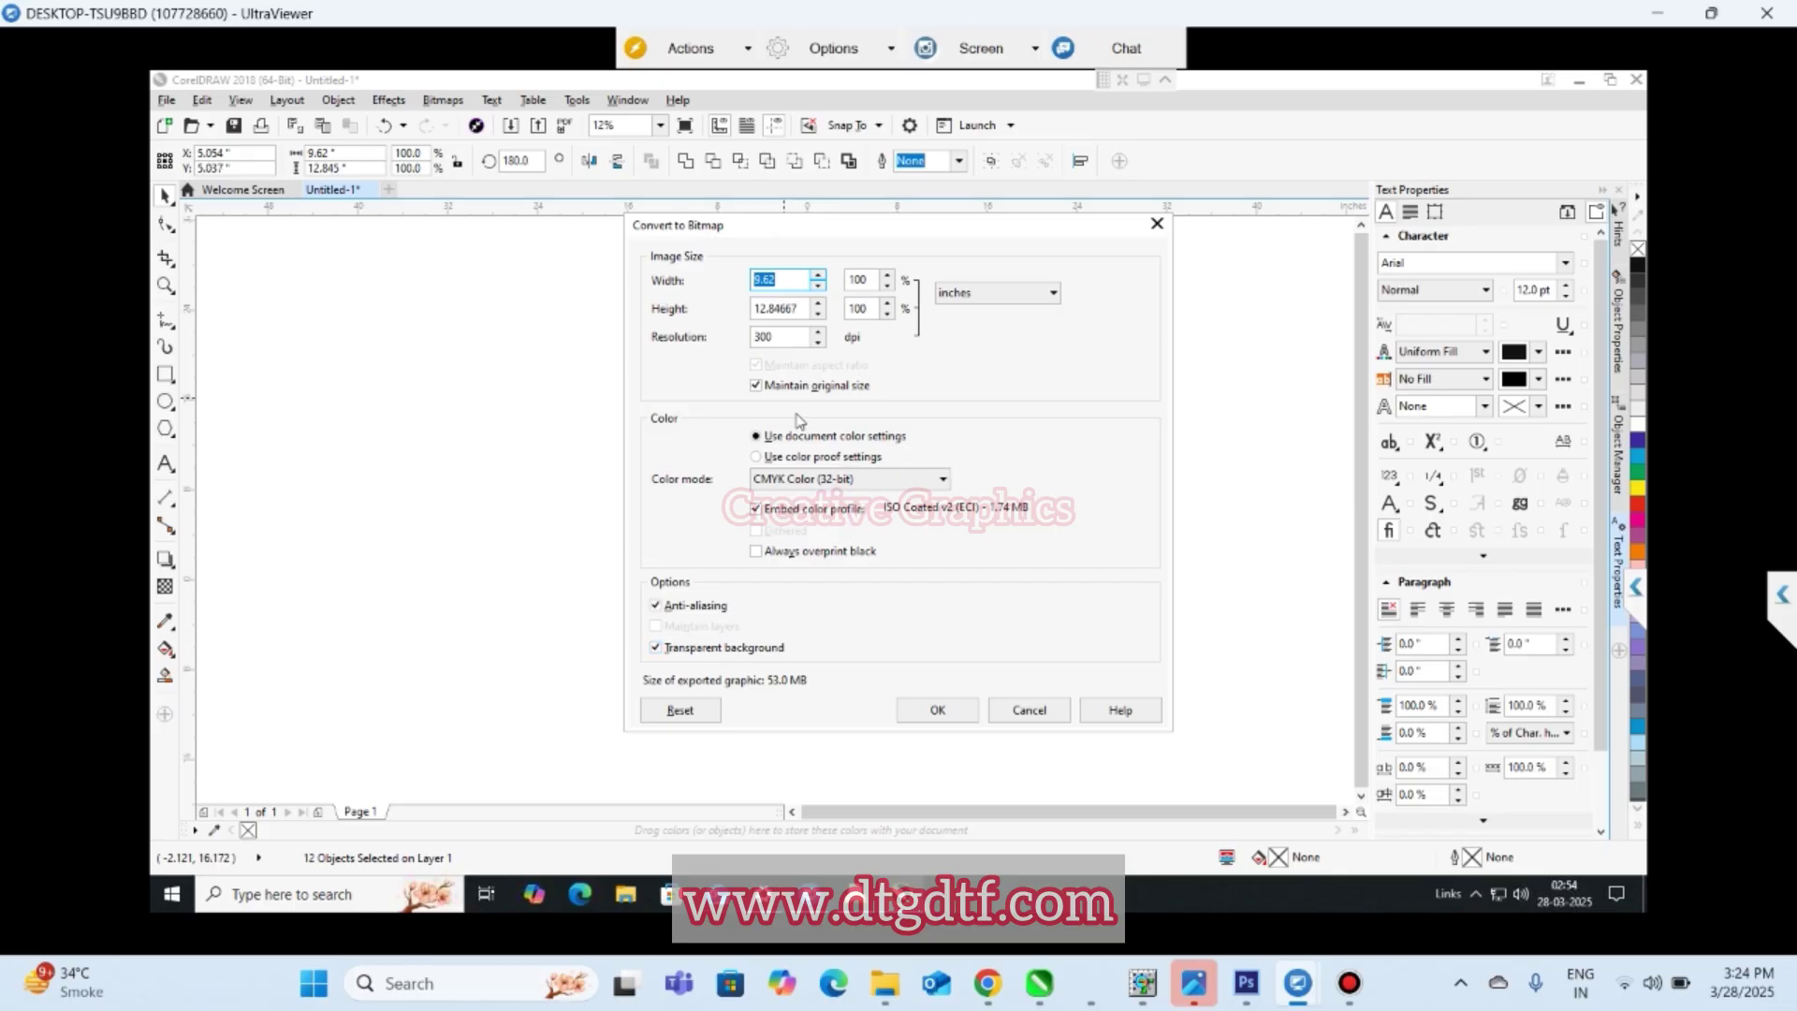
pyautogui.click(755, 386)
pyautogui.click(949, 713)
pyautogui.click(333, 895)
# - Launch Photoshop CS3, and in CorelDRAW place a black-filled rectangle behind the Mickey sheet
pyautogui.write('photoshop')
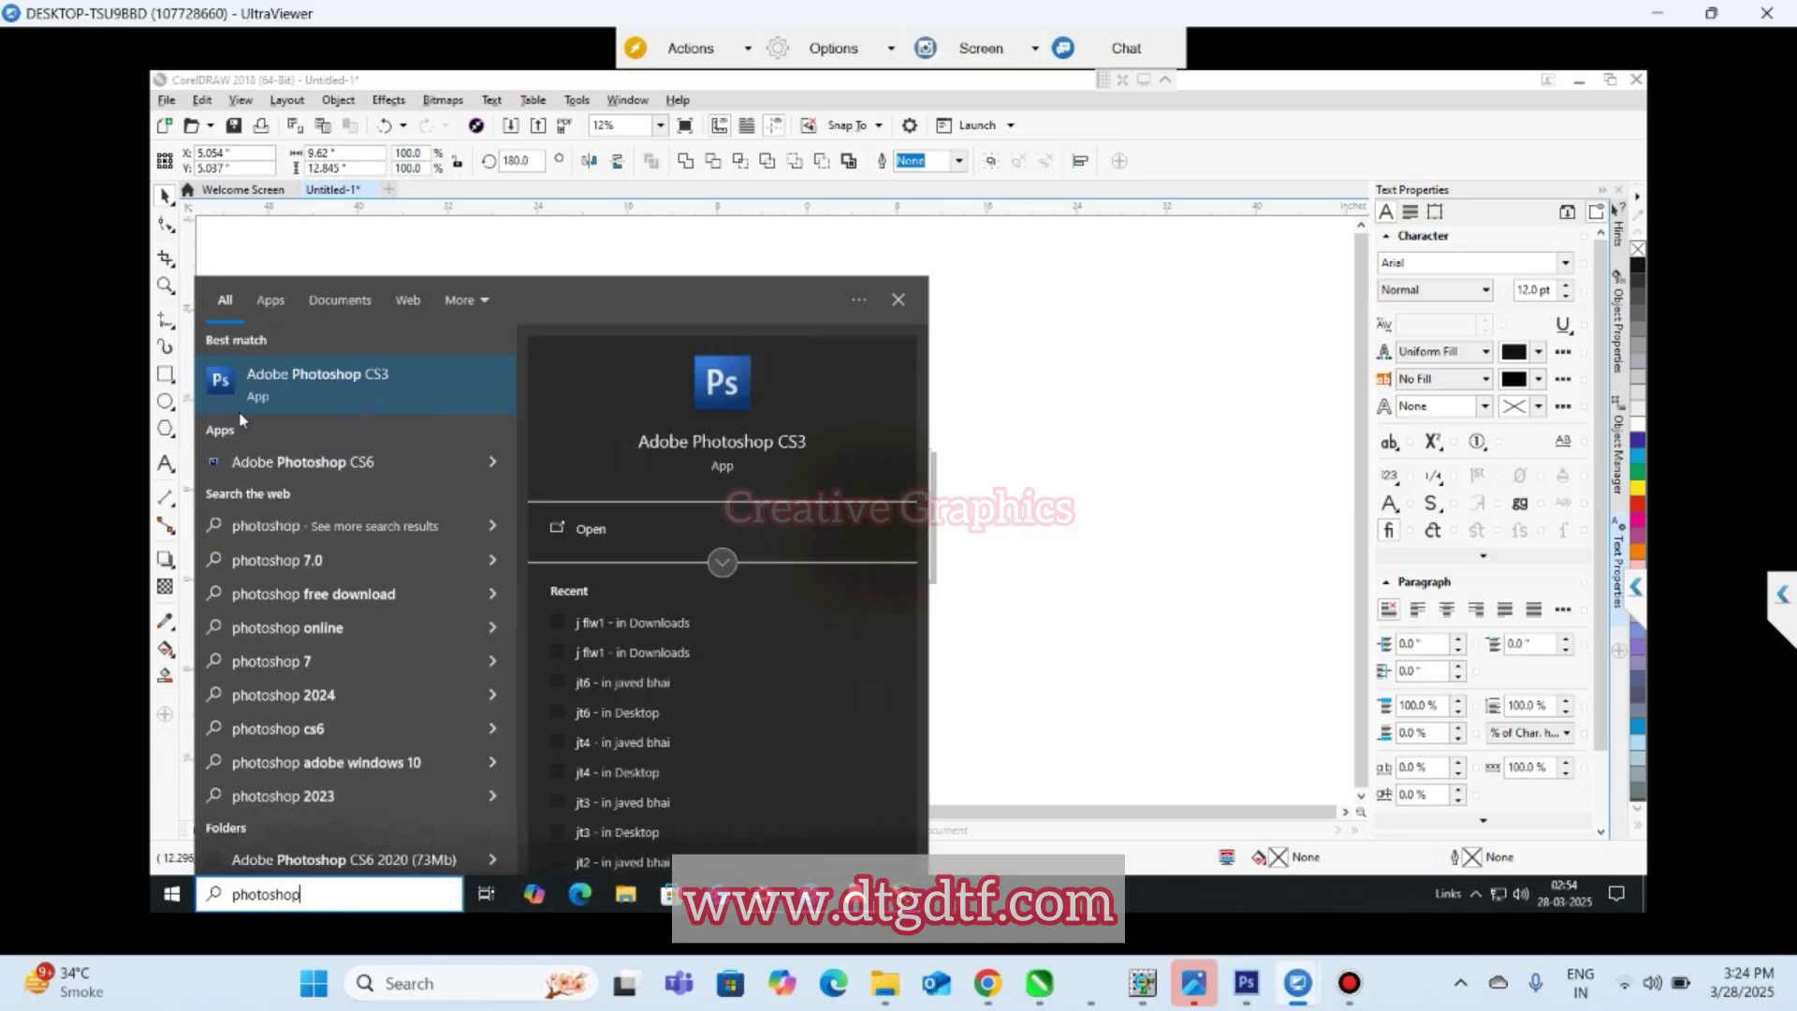
pyautogui.click(294, 401)
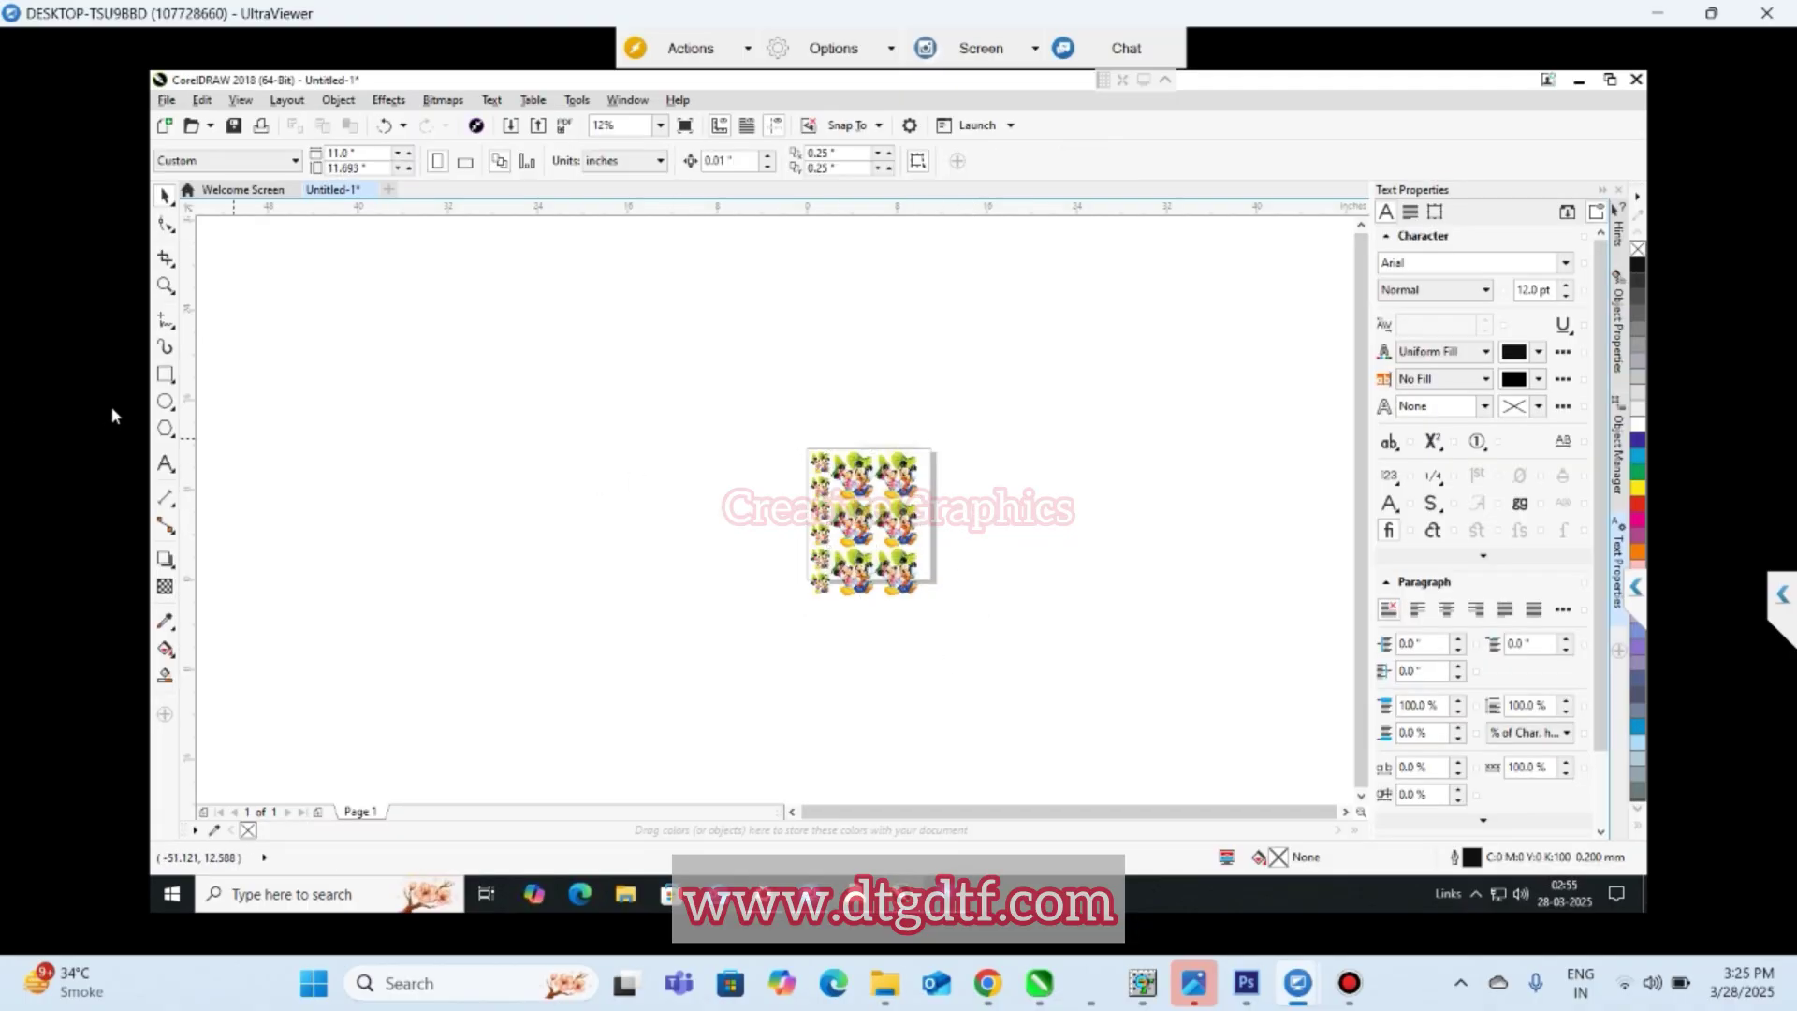
pyautogui.click(165, 374)
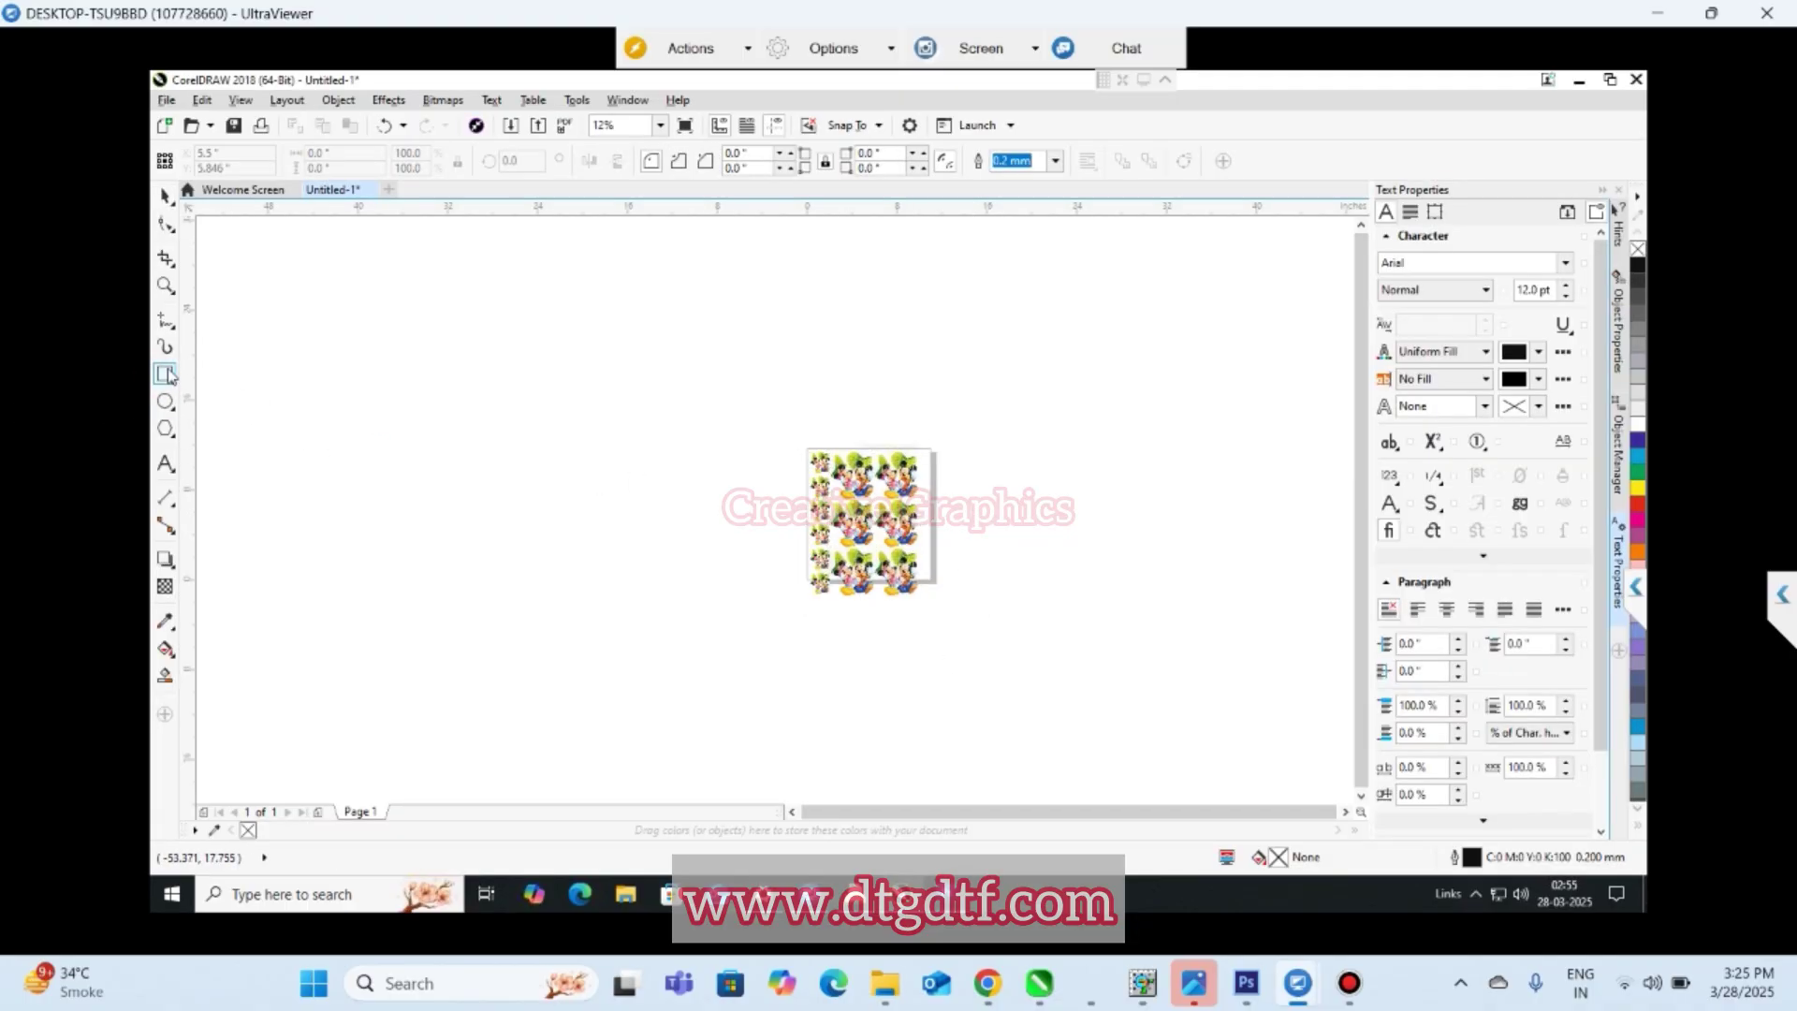
pyautogui.moveTo(739, 405); pyautogui.dragTo(1087, 690)
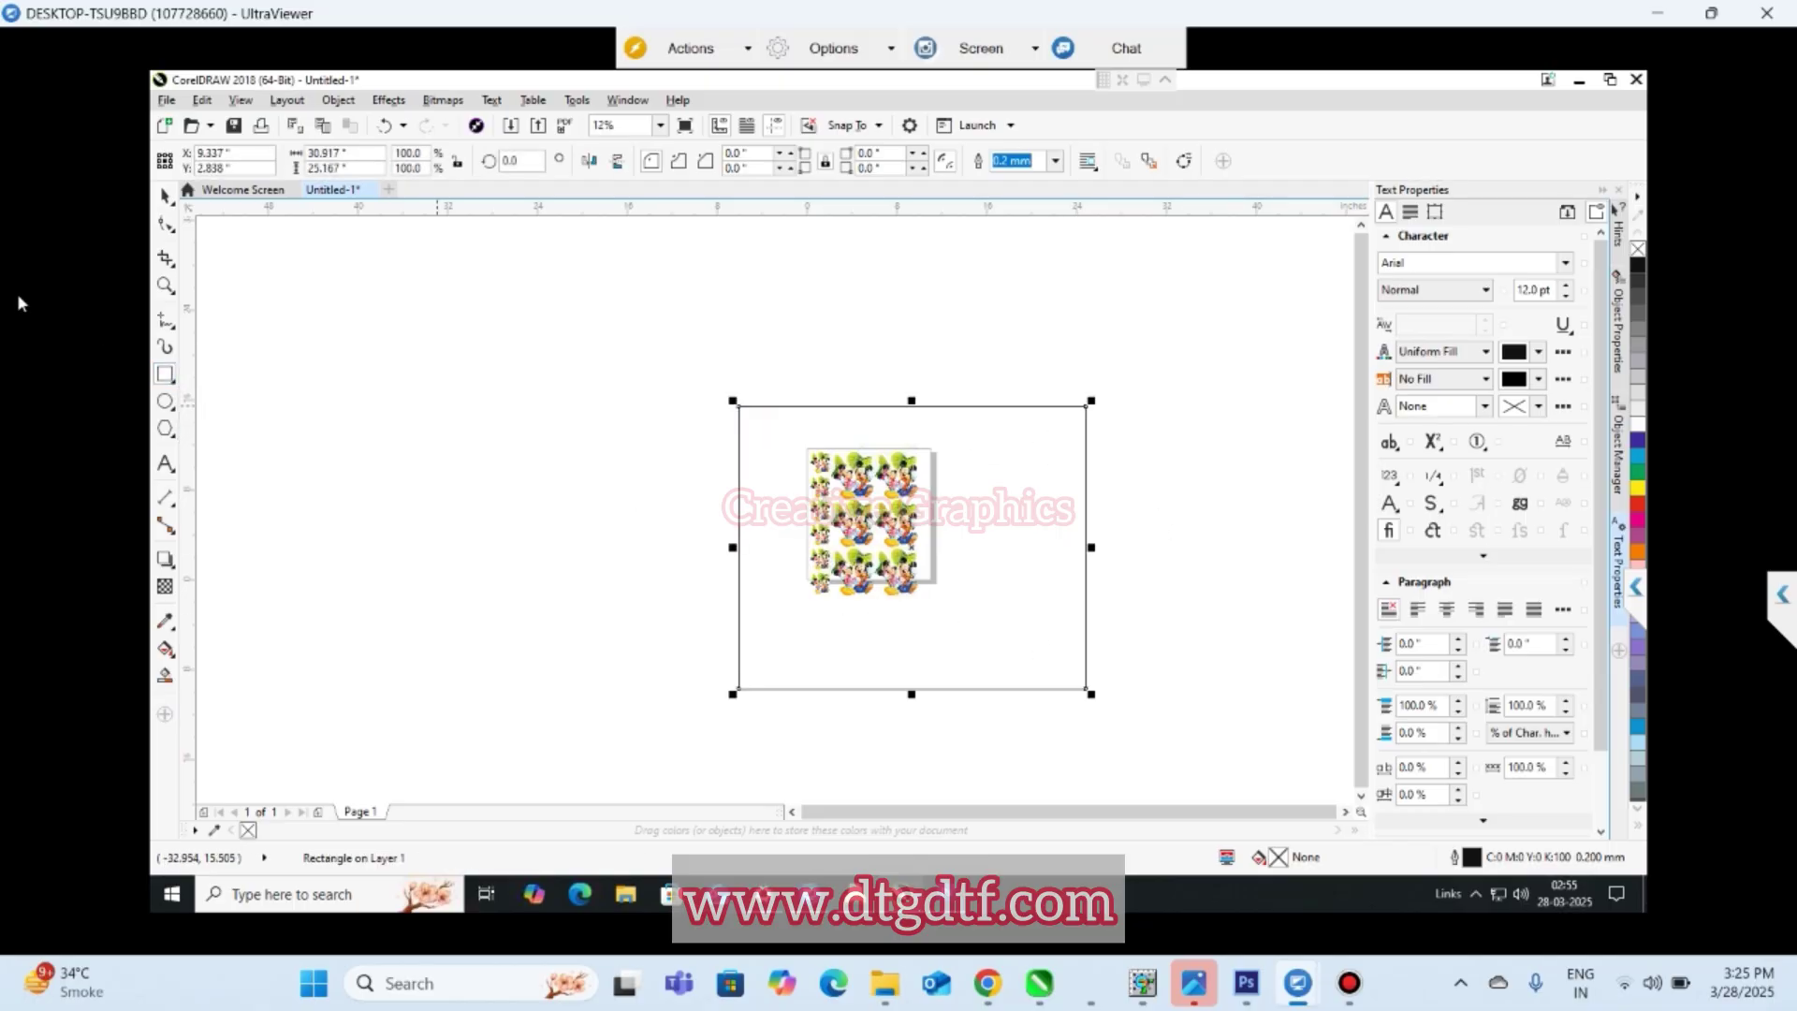
pyautogui.click(166, 194)
pyautogui.click(1638, 265)
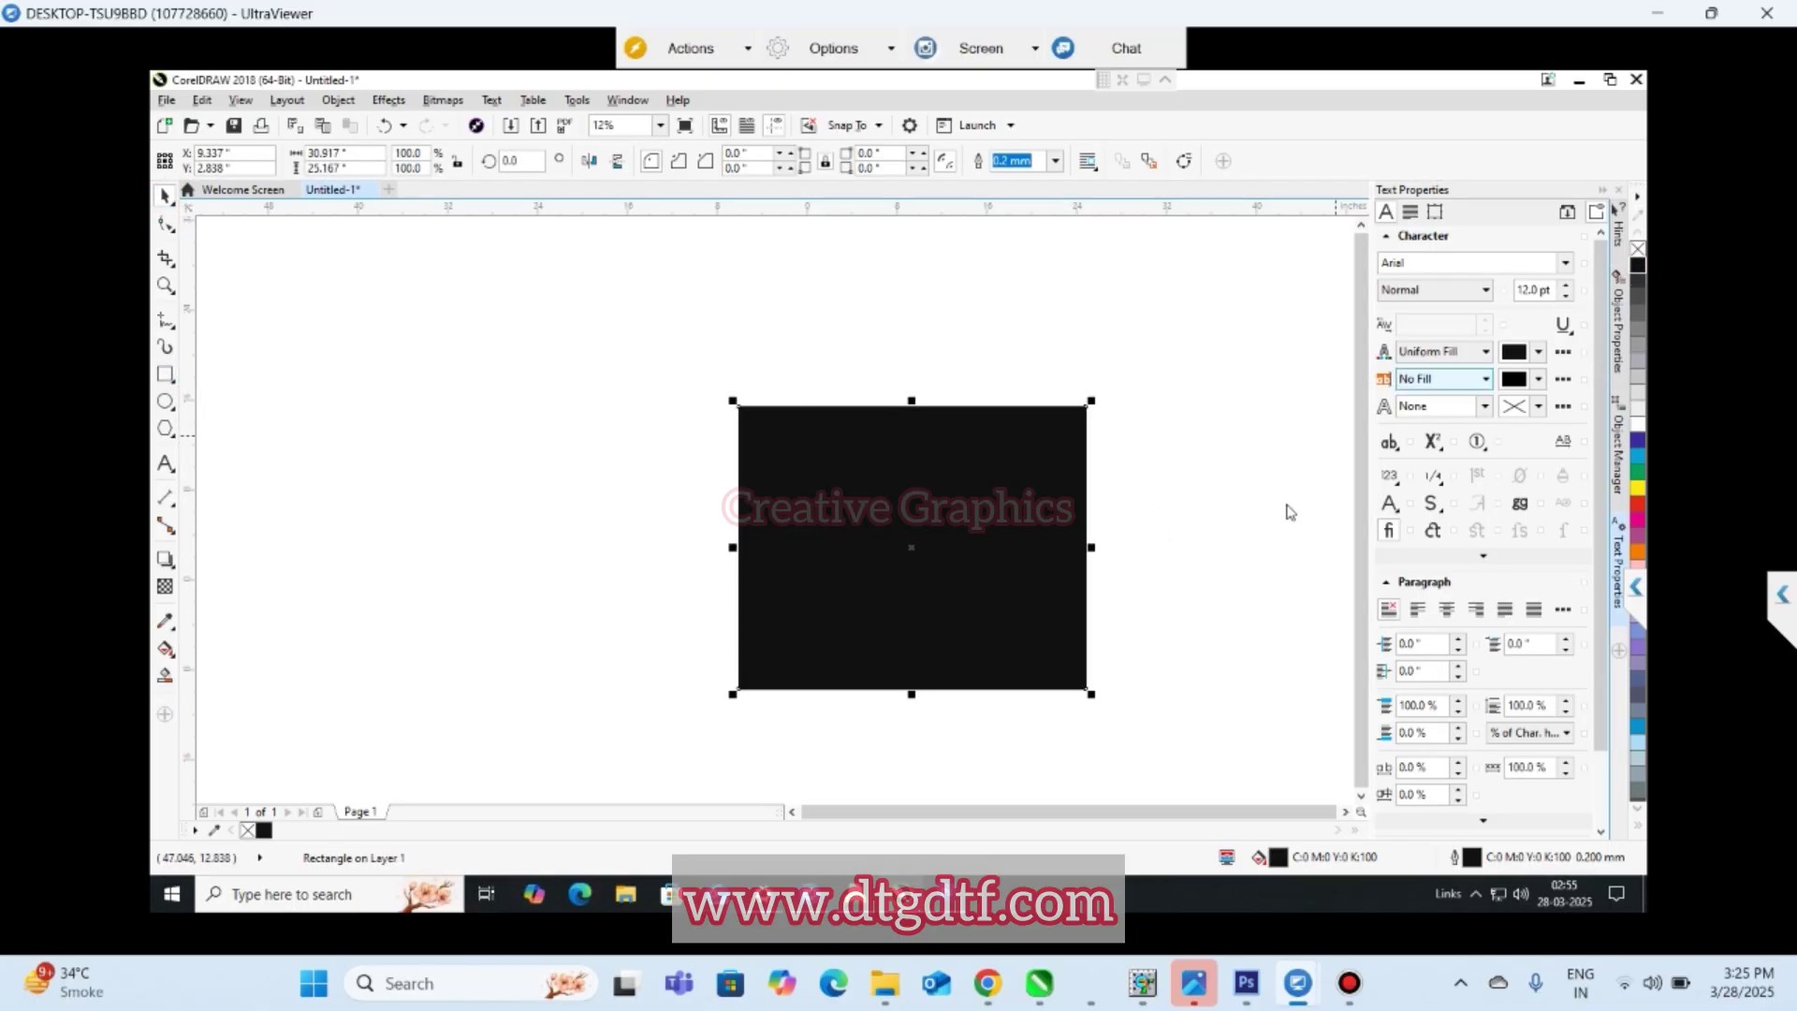
pyautogui.hotkey('shift', 'pagedown')
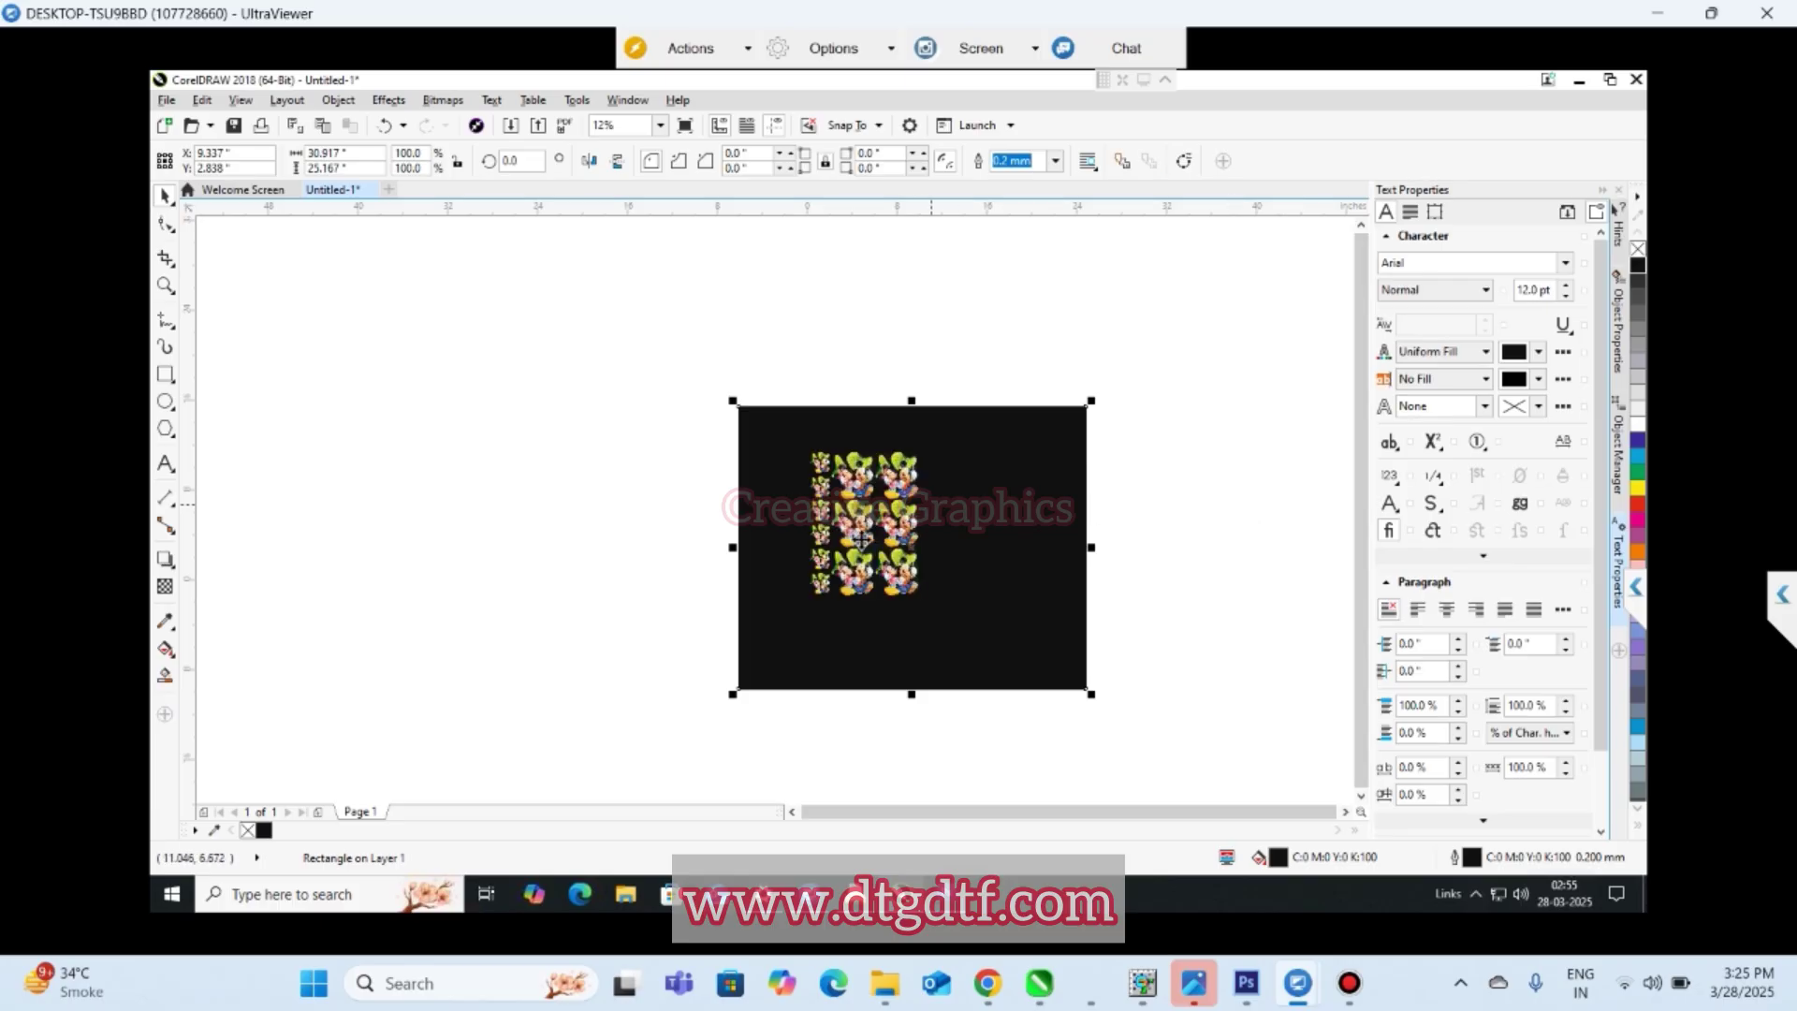
pyautogui.scroll(3, 889, 548)
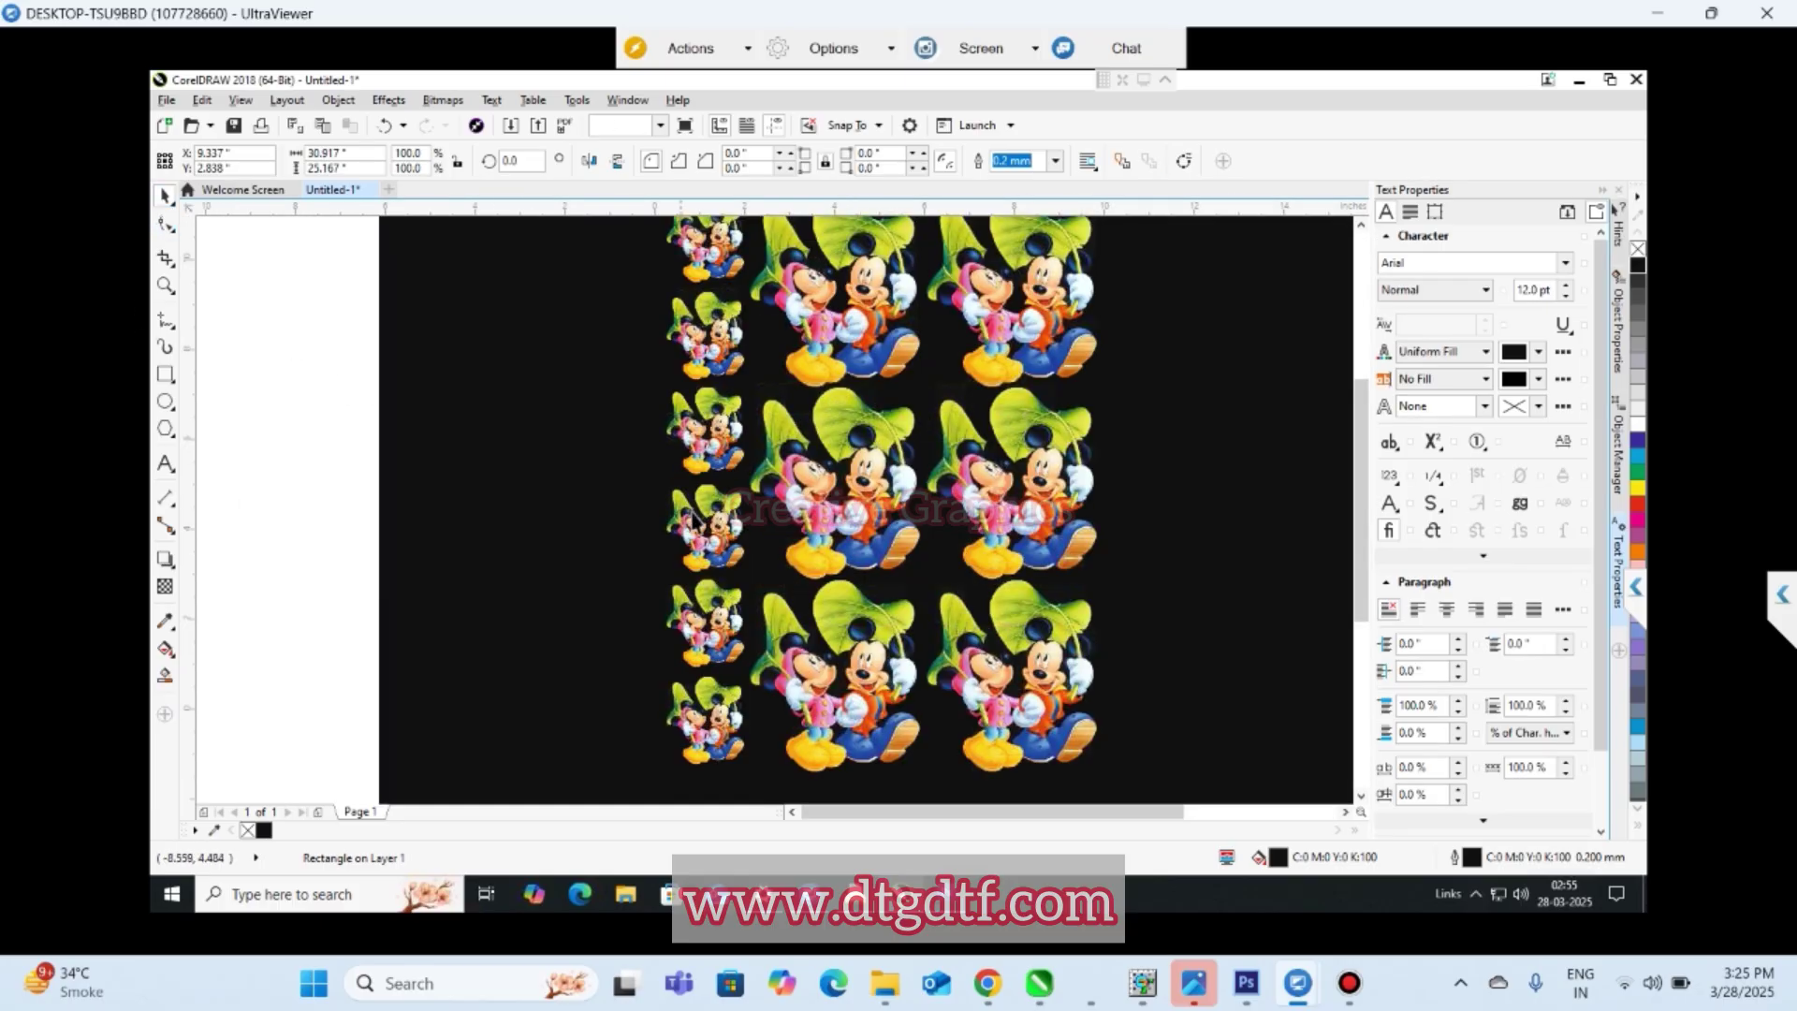
pyautogui.click(269, 509)
pyautogui.scroll(-3, 269, 509)
# - Unlock the Photoshop Background as Layer 0 and load its selection, then marquee-select the 12 CorelDRAW images
pyautogui.hotkey('alt', 'Tab')
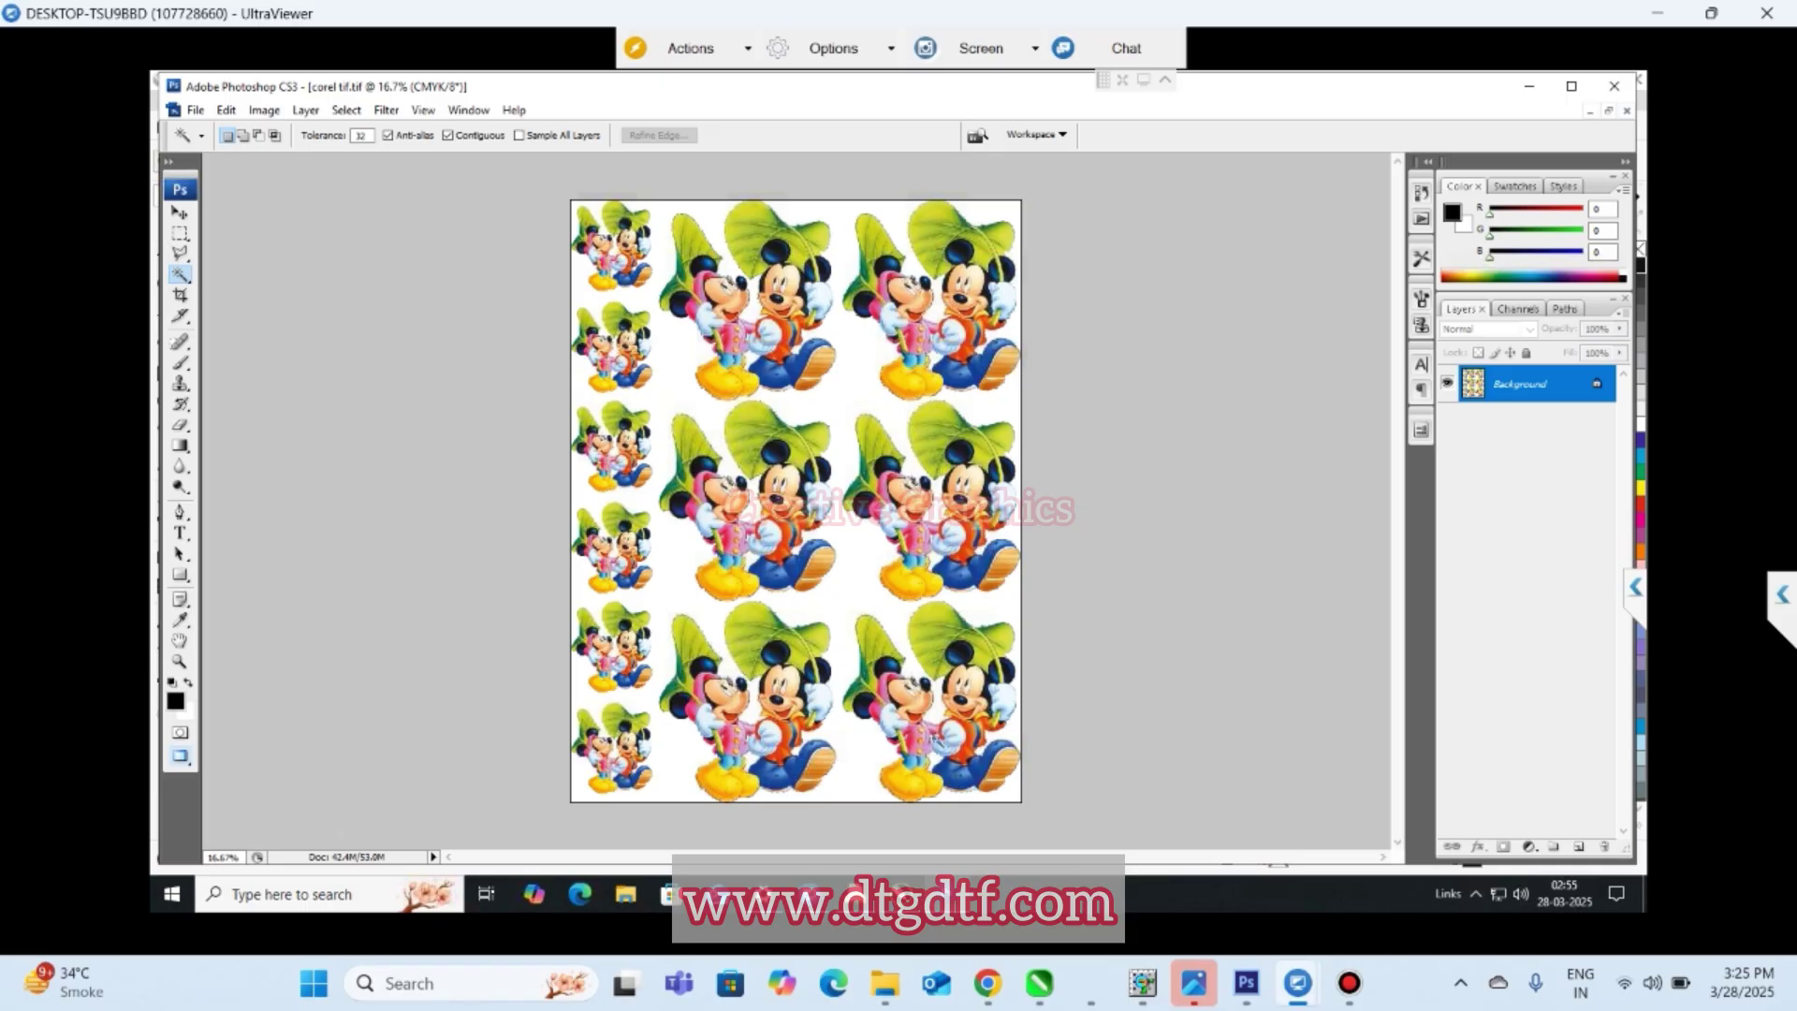
pyautogui.doubleClick(1536, 400)
pyautogui.press('Return')
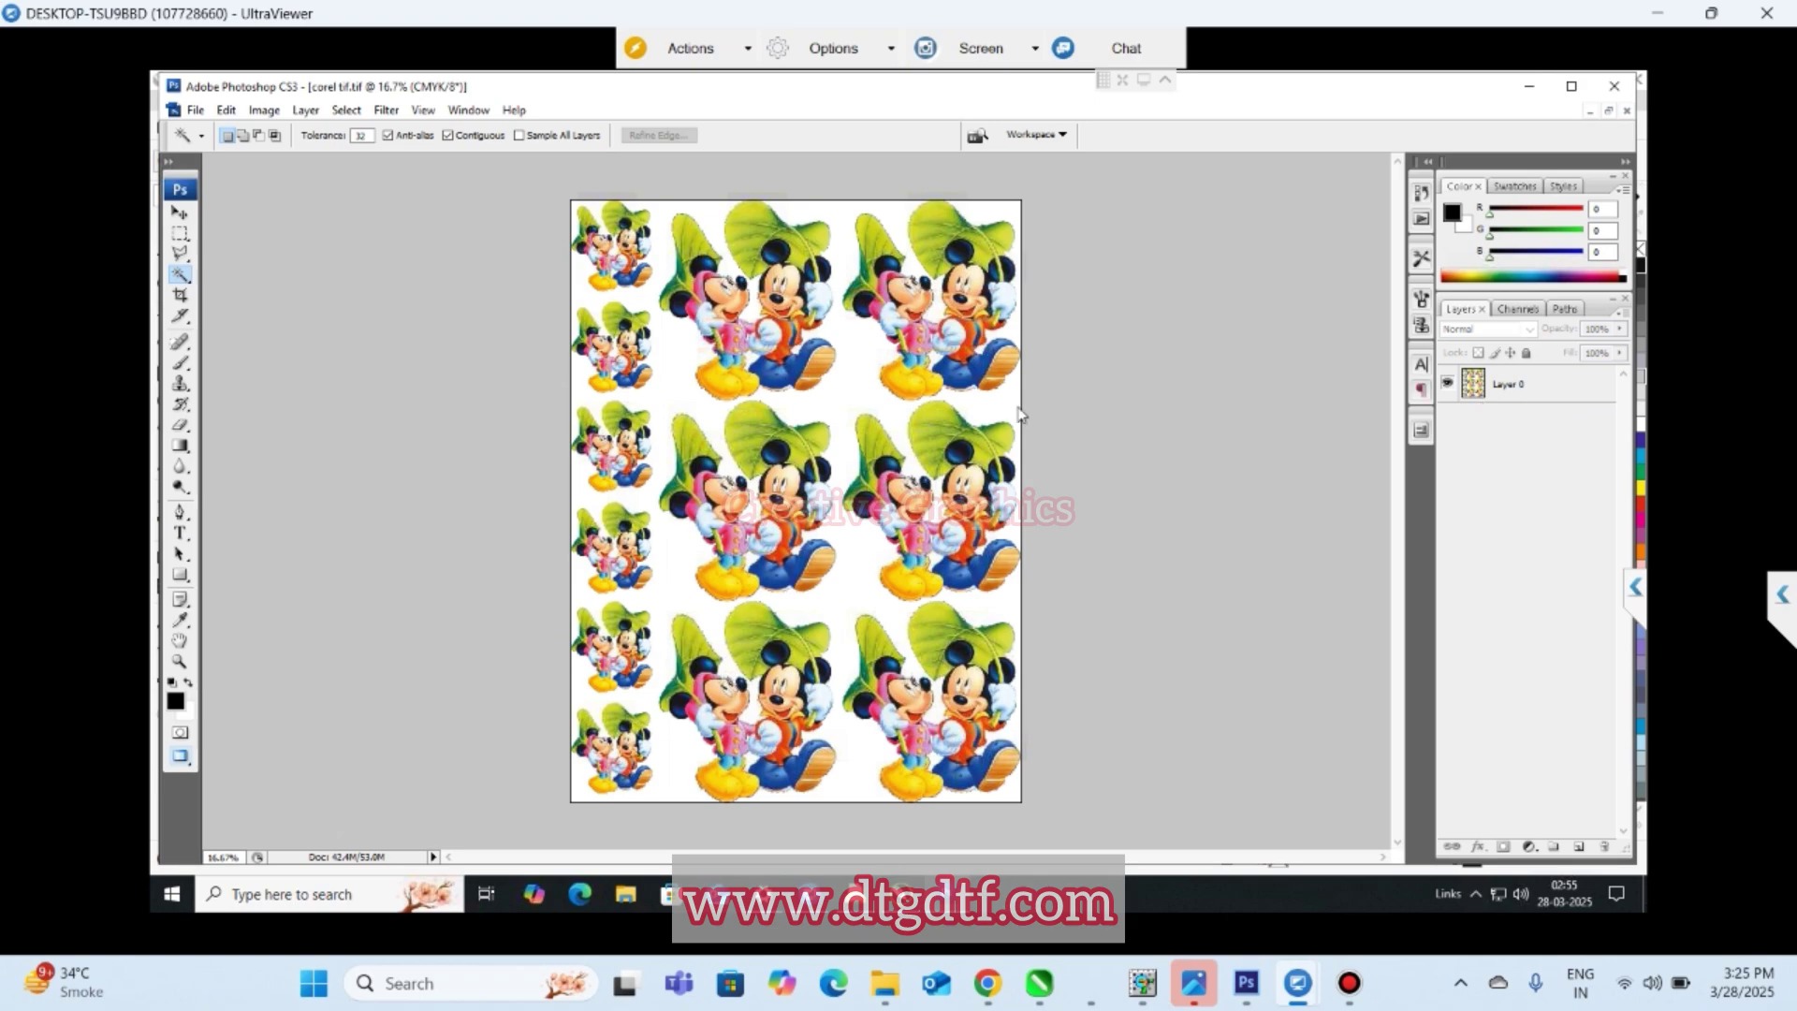
pyautogui.keyDown('ctrl'); pyautogui.click(1474, 384); pyautogui.keyUp('ctrl')
pyautogui.hotkey('alt', 'Tab')
pyautogui.moveTo(650, 379); pyautogui.dragTo(906, 659)
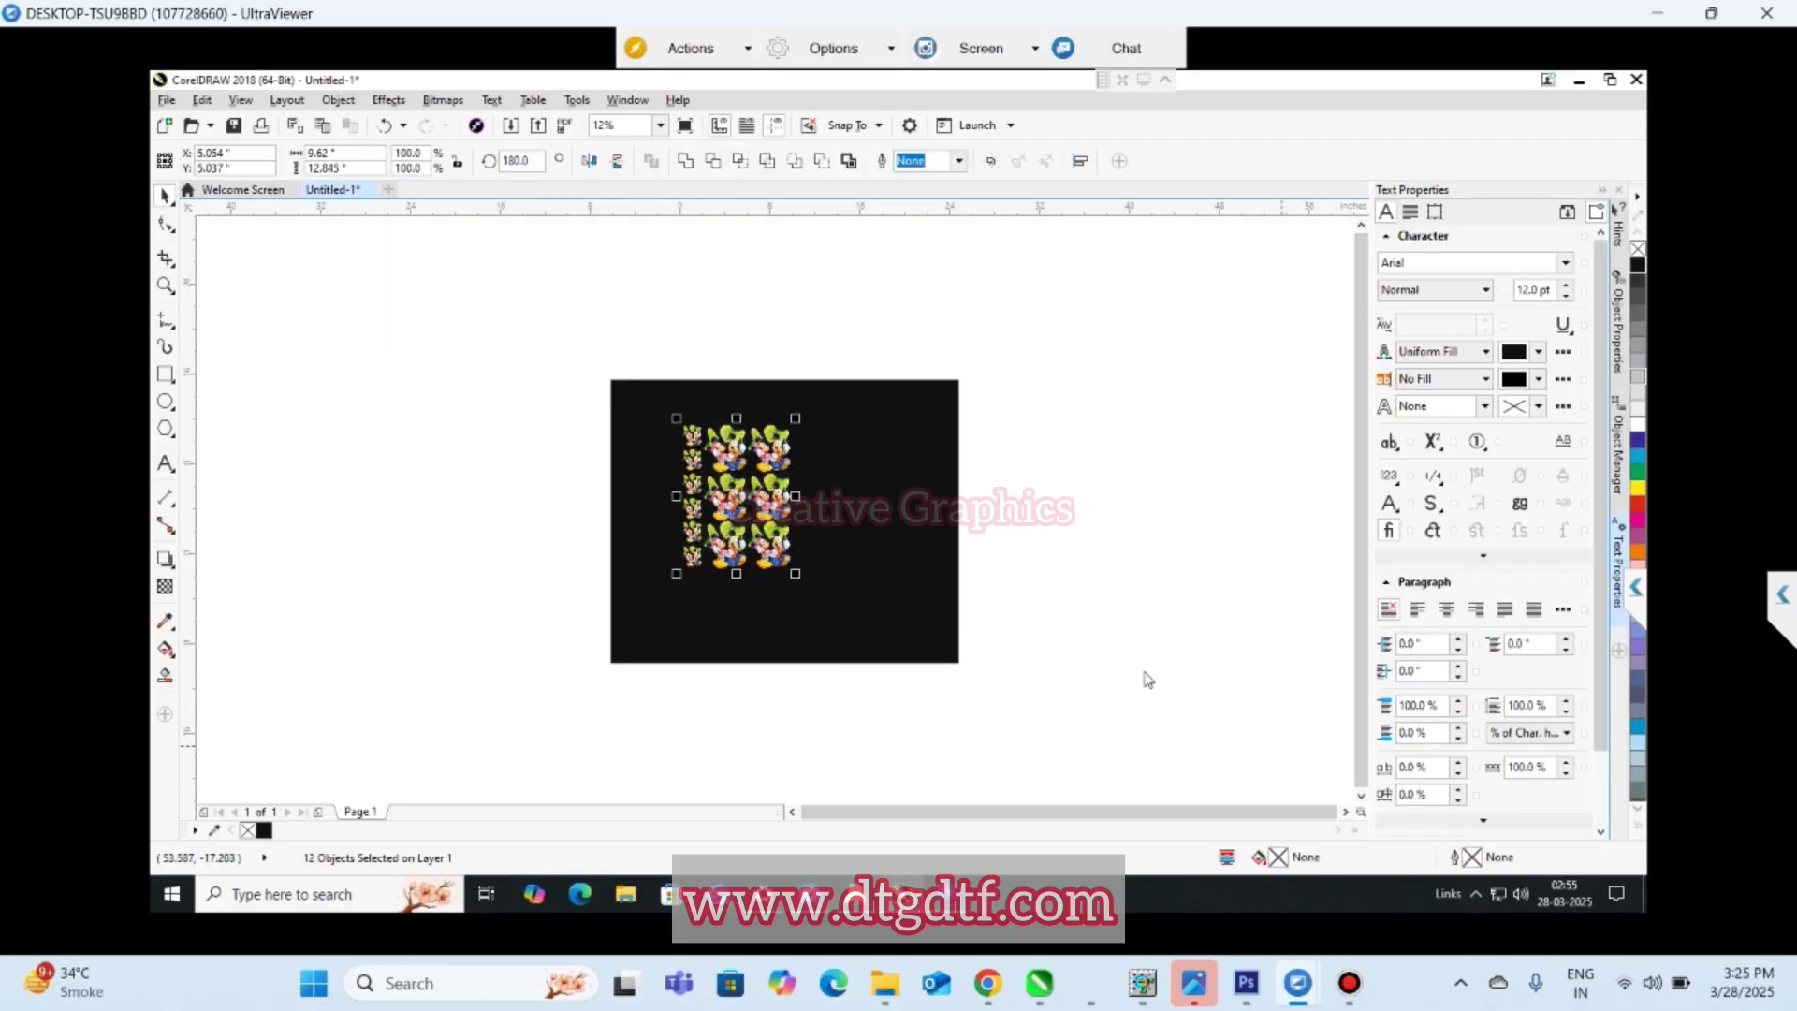
# - Reselect the 12 Mickey images and shift them further right on the black page
pyautogui.hotkey('ctrl', 'e')
pyautogui.click(620, 330)
pyautogui.moveTo(767, 593); pyautogui.dragTo(841, 649)
pyautogui.moveTo(797, 552); pyautogui.dragTo(852, 553)
# - Export the selection as PNG 'png corel' with Maintain size kept on
pyautogui.hotkey('ctrl', 'e')
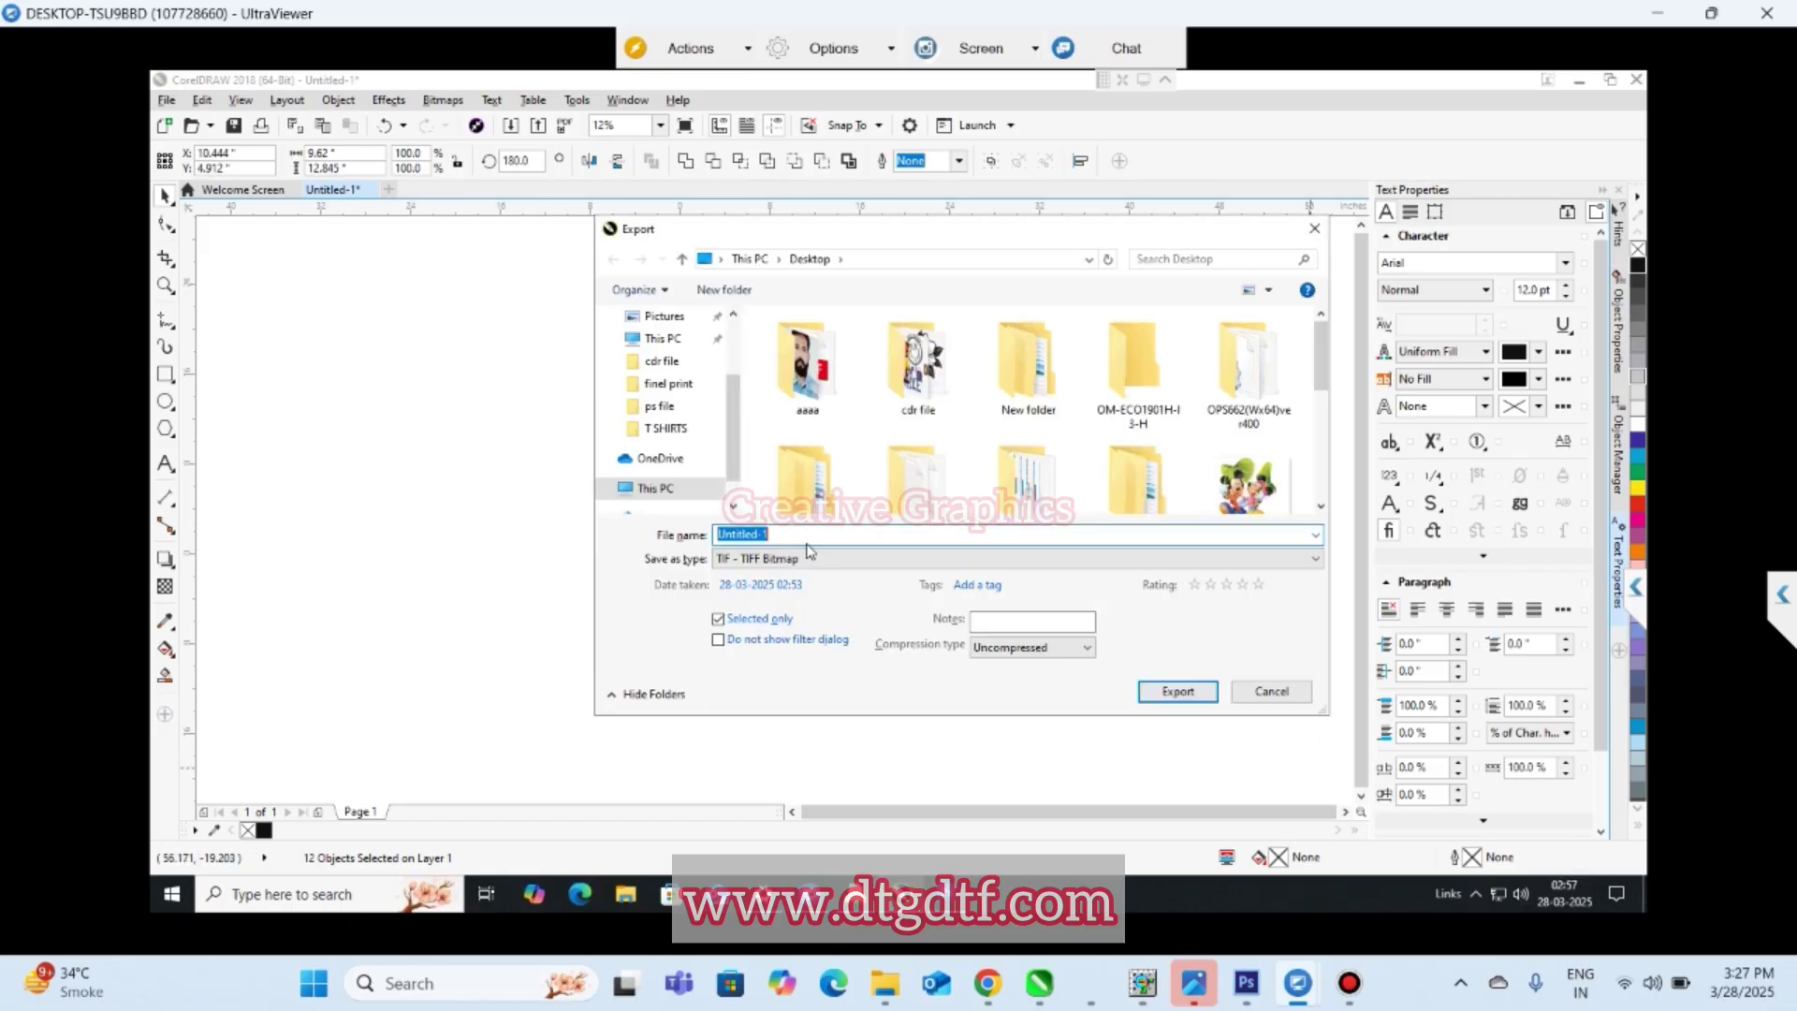
pyautogui.write('png corel')
pyautogui.click(851, 560)
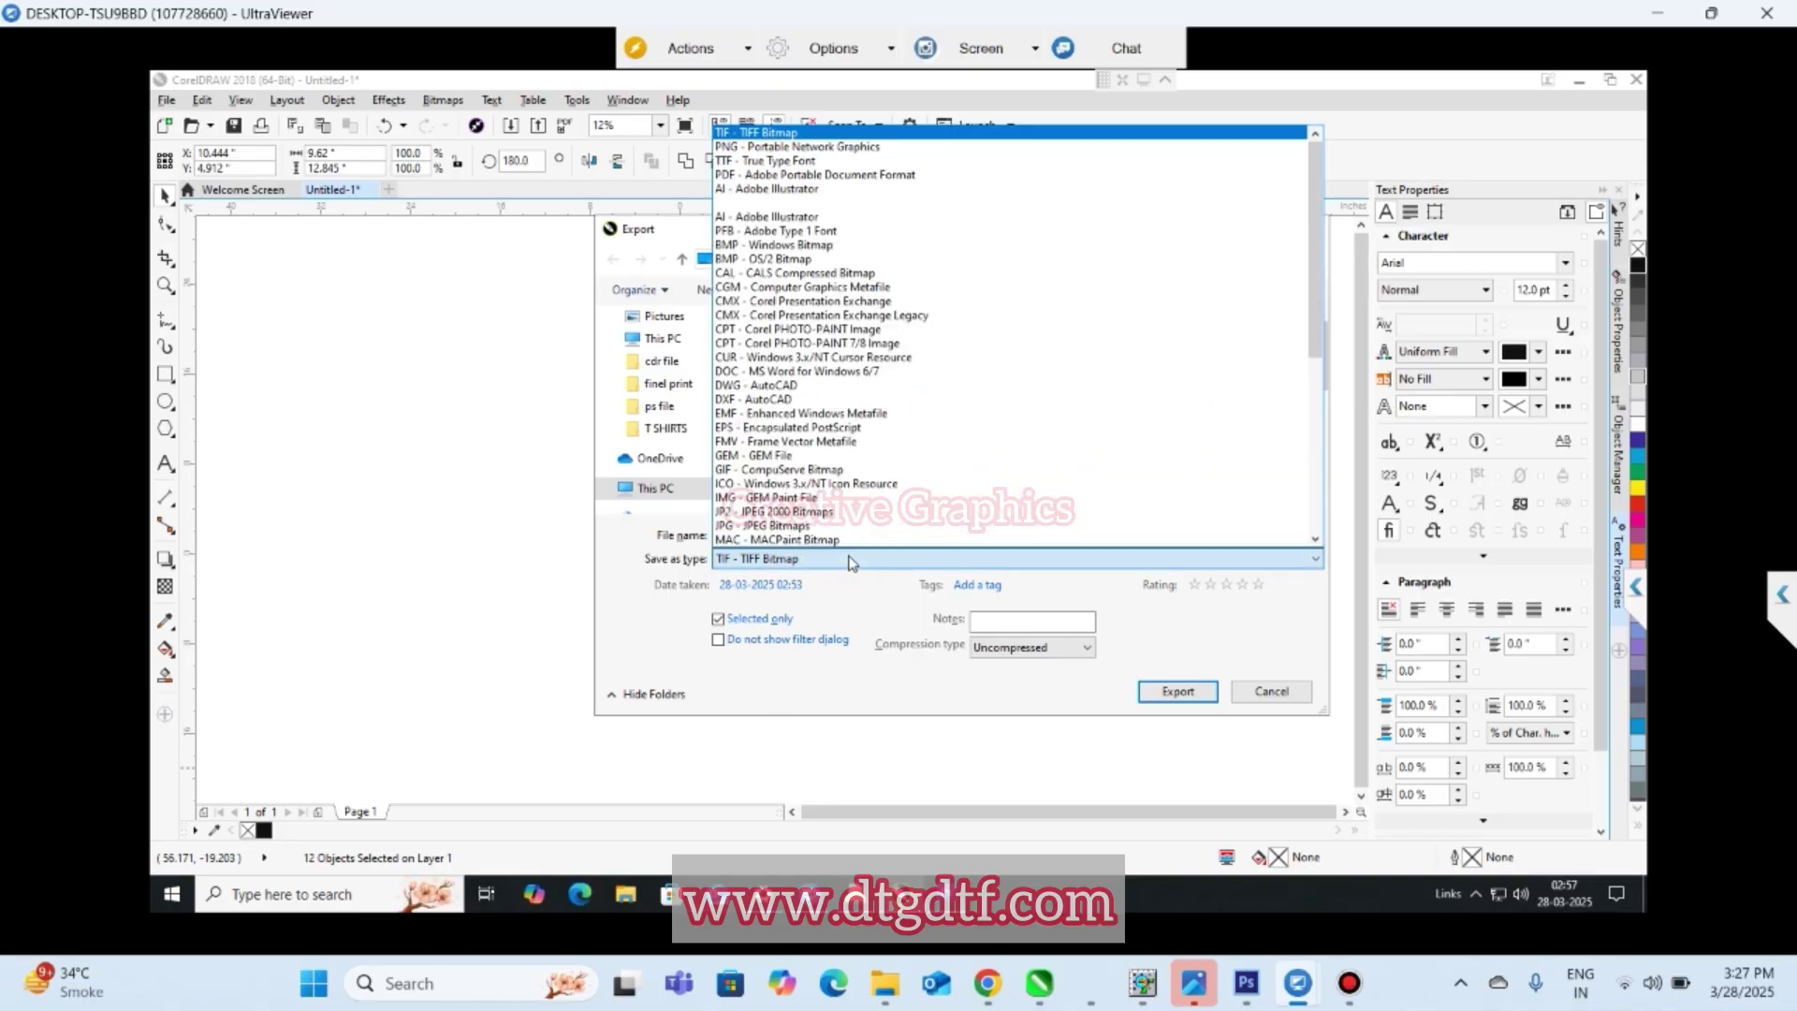
pyautogui.press('Down')
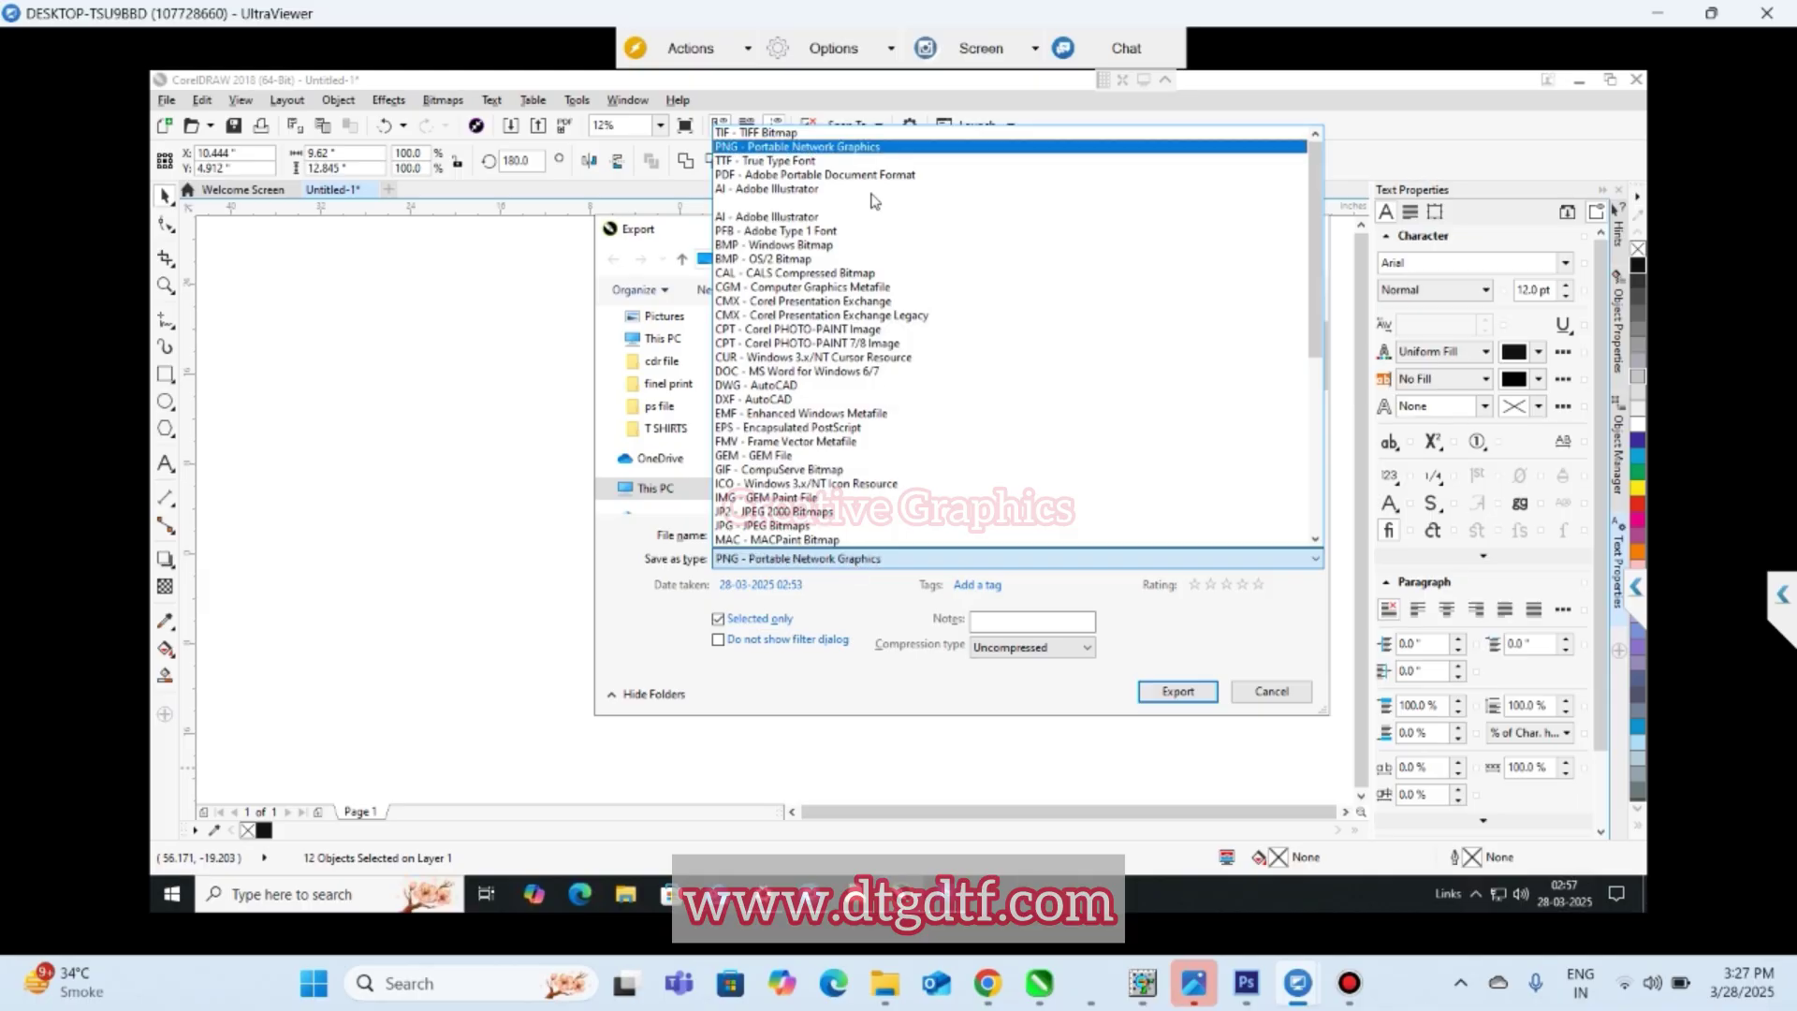
pyautogui.click(880, 150)
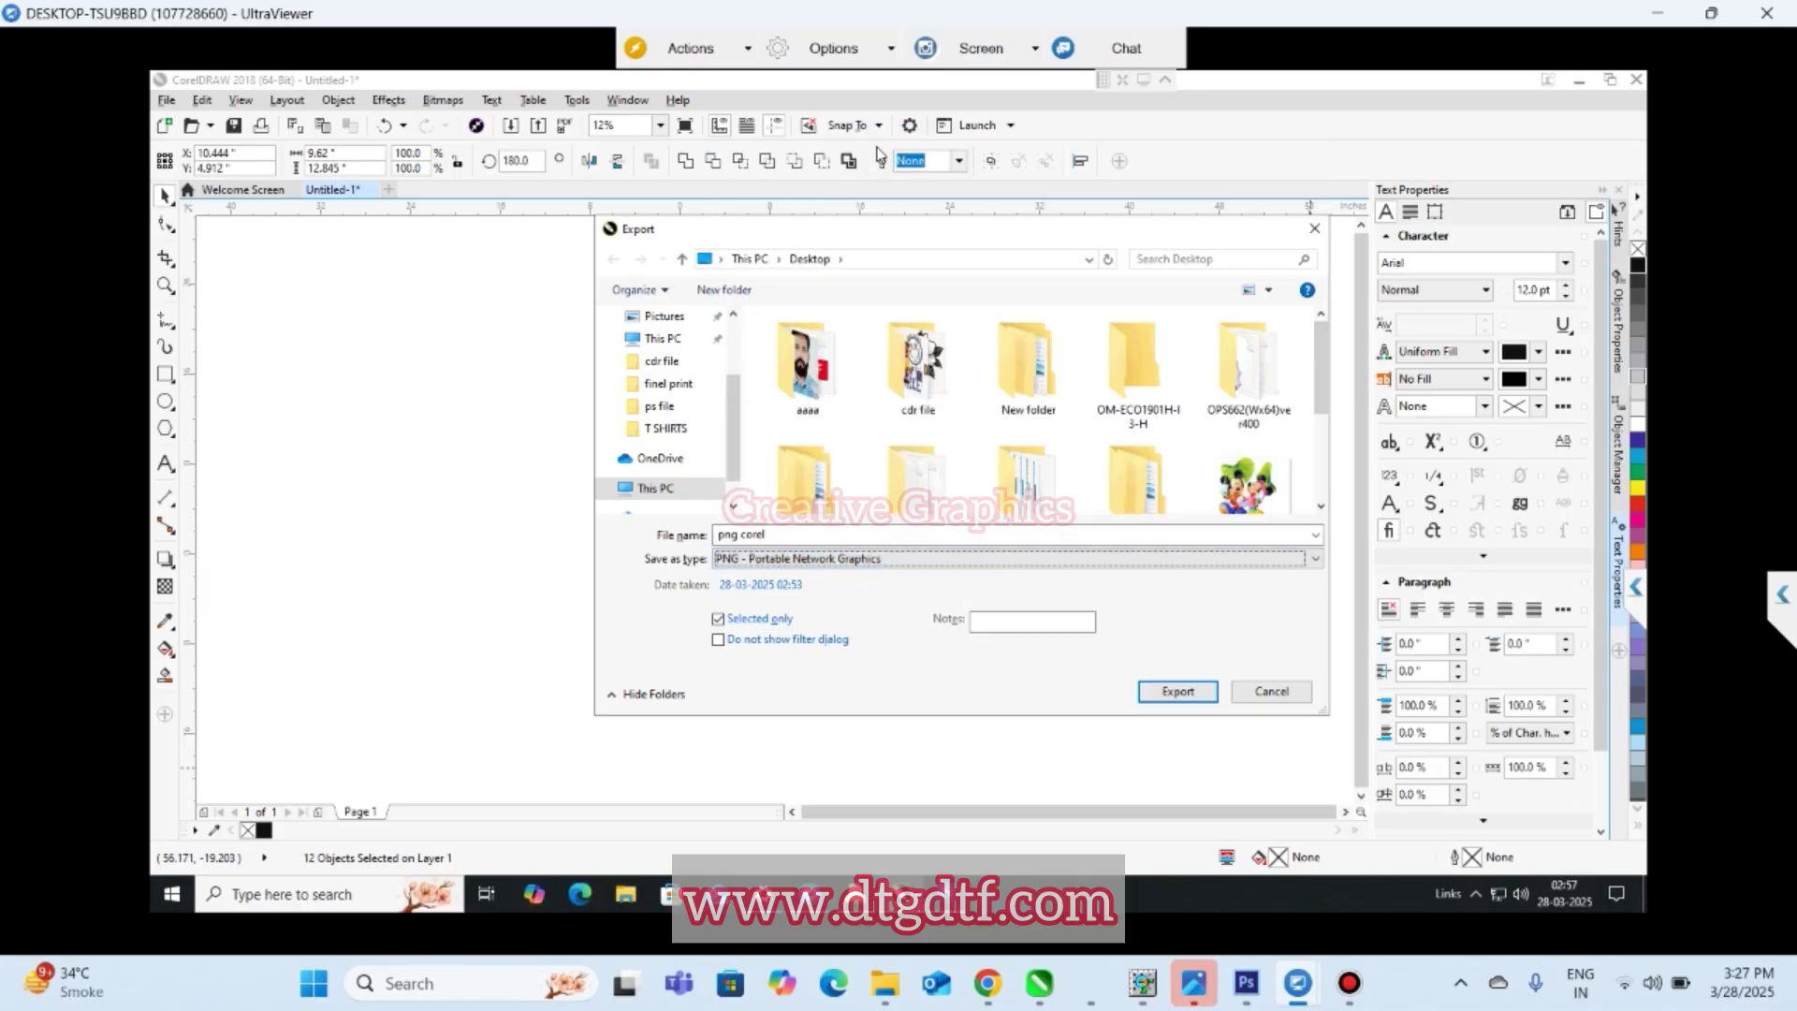
pyautogui.click(1177, 691)
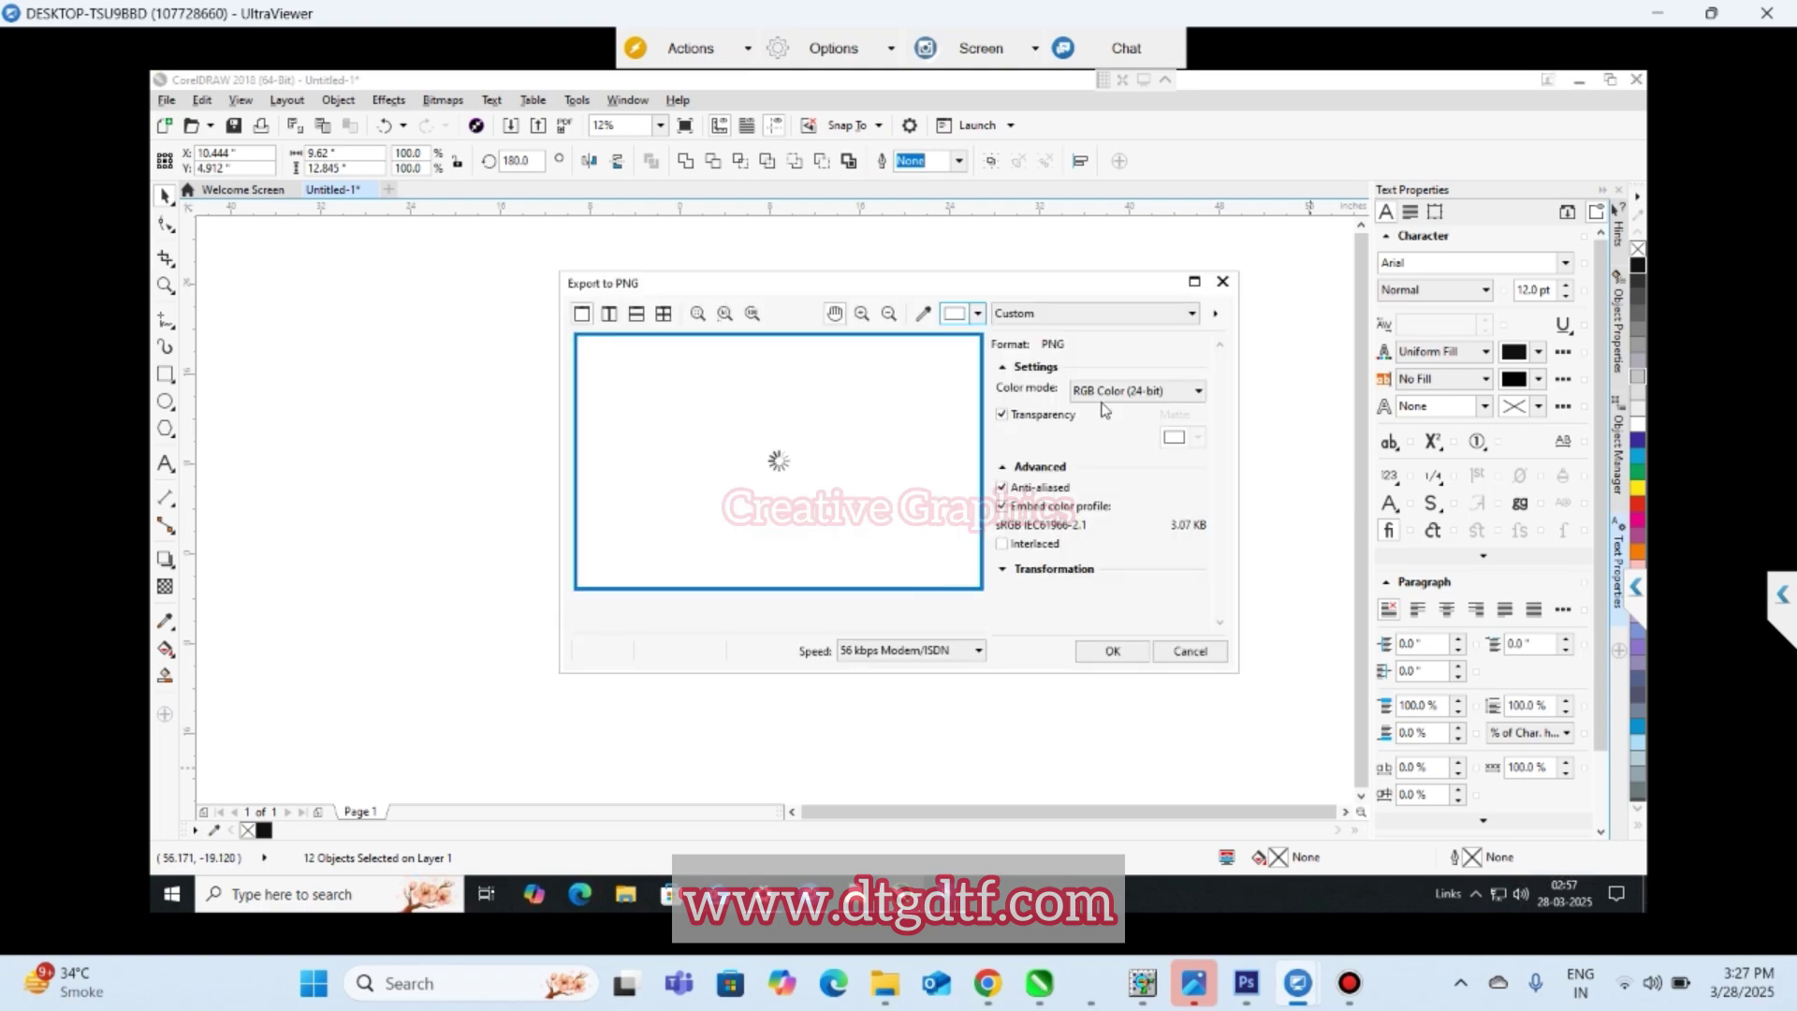
pyautogui.click(1048, 578)
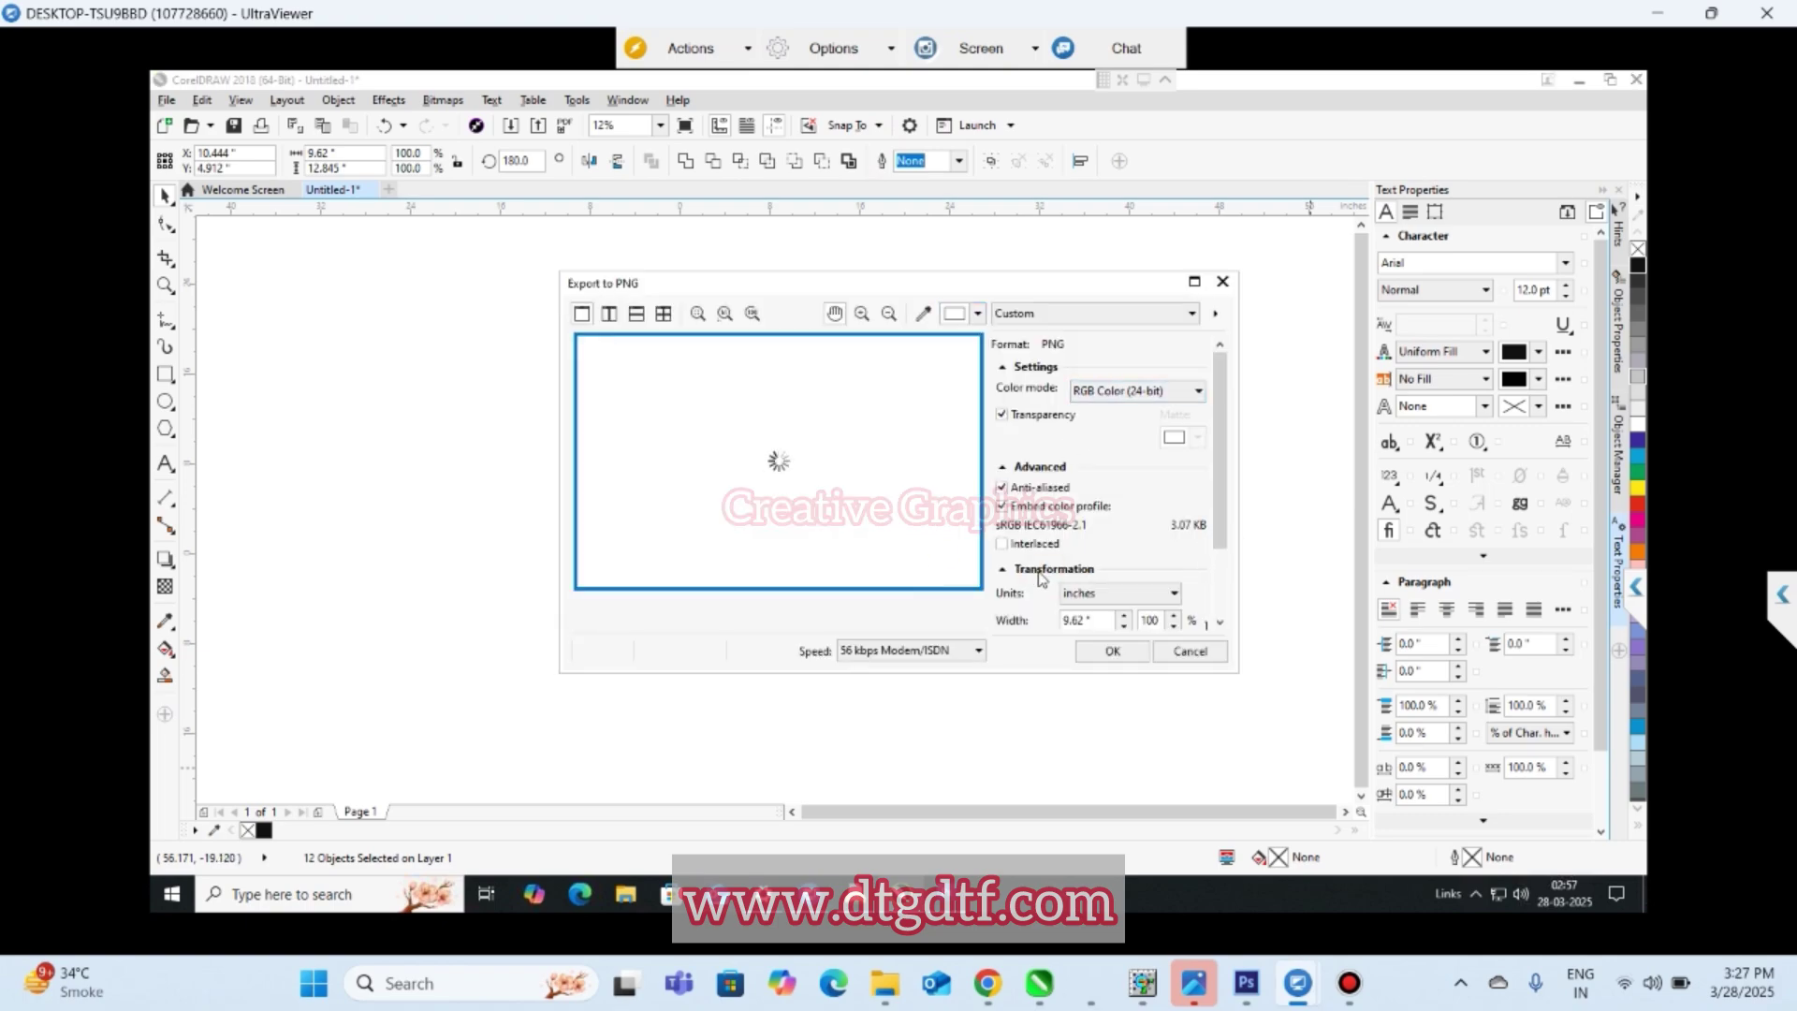
pyautogui.scroll(-3, 1211, 524)
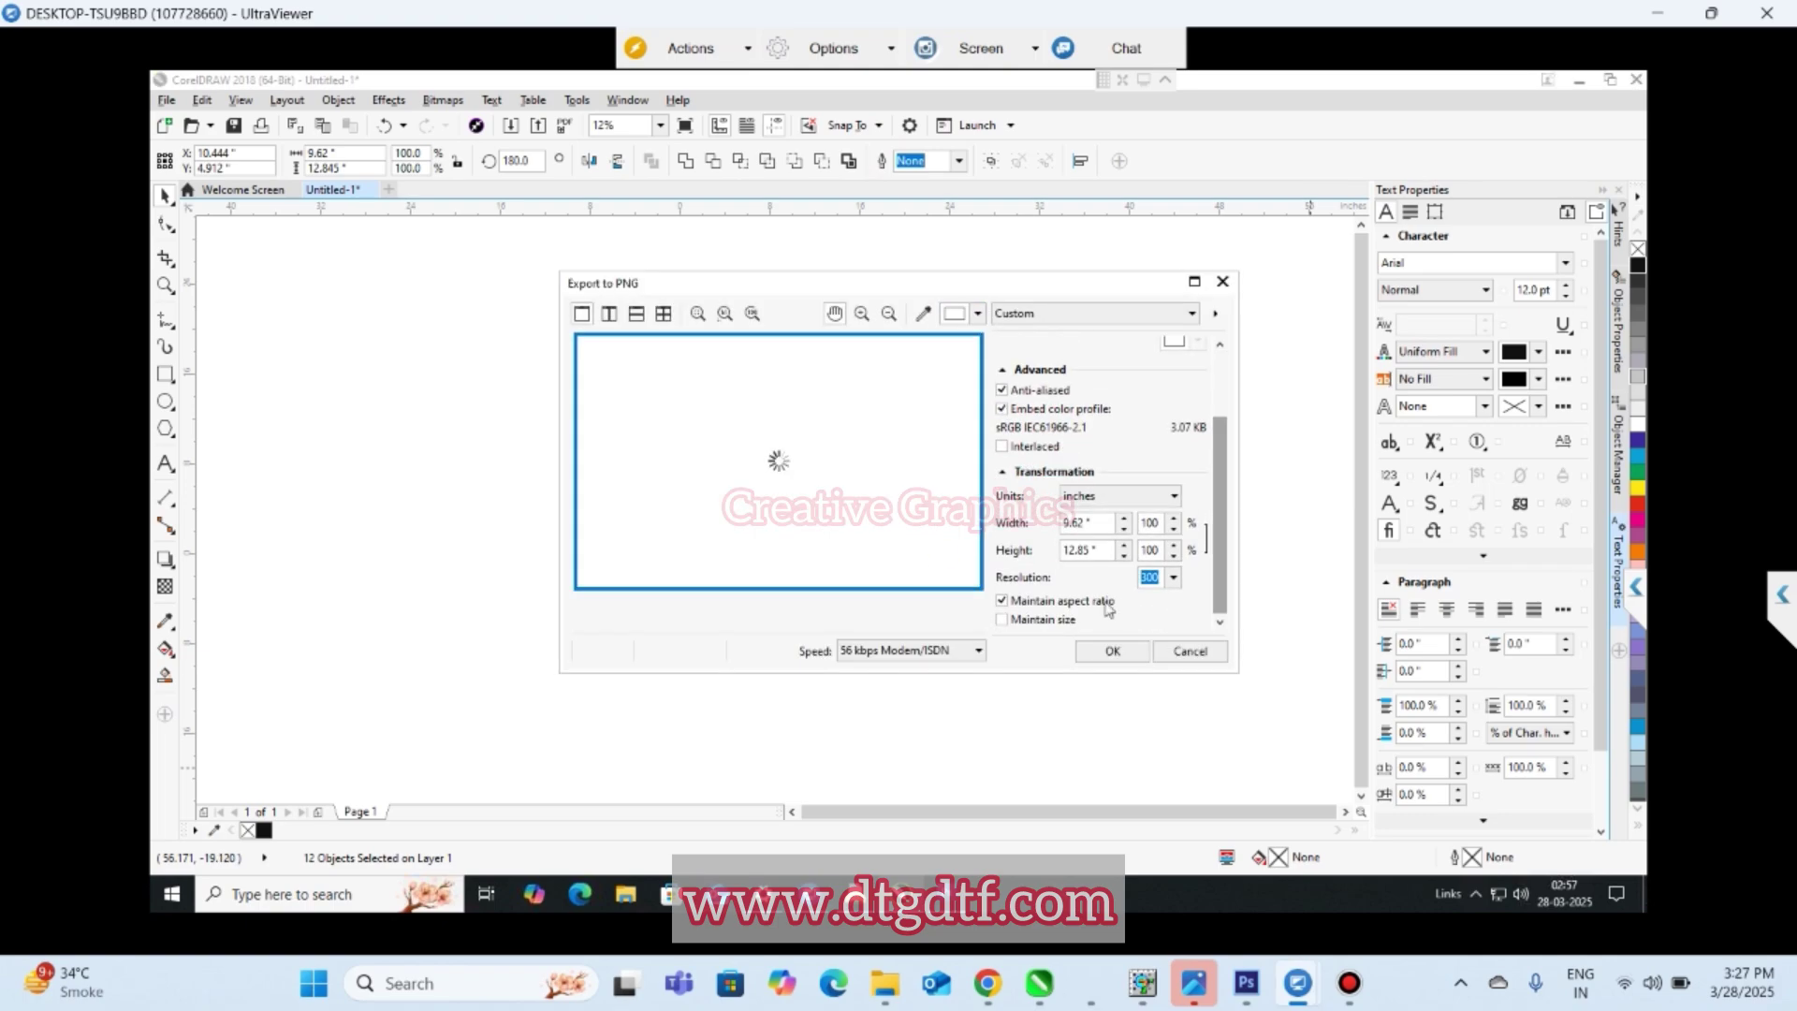
pyautogui.click(1003, 620)
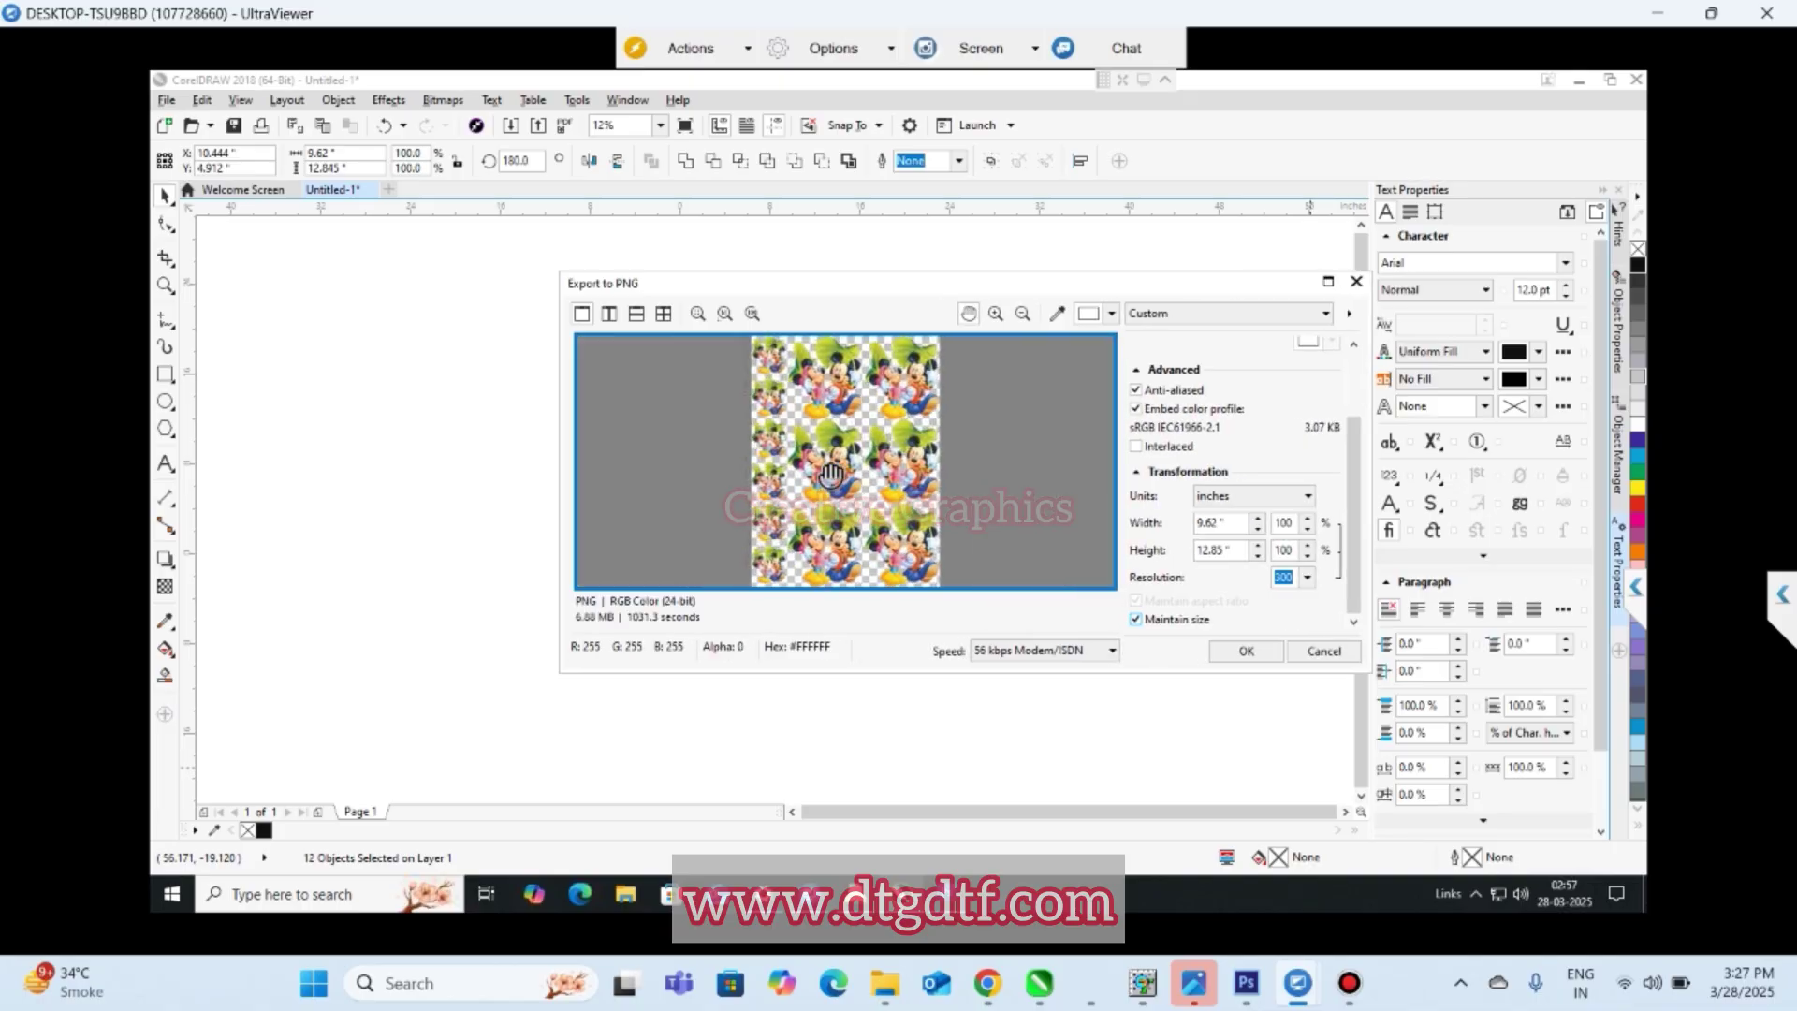
pyautogui.click(1259, 656)
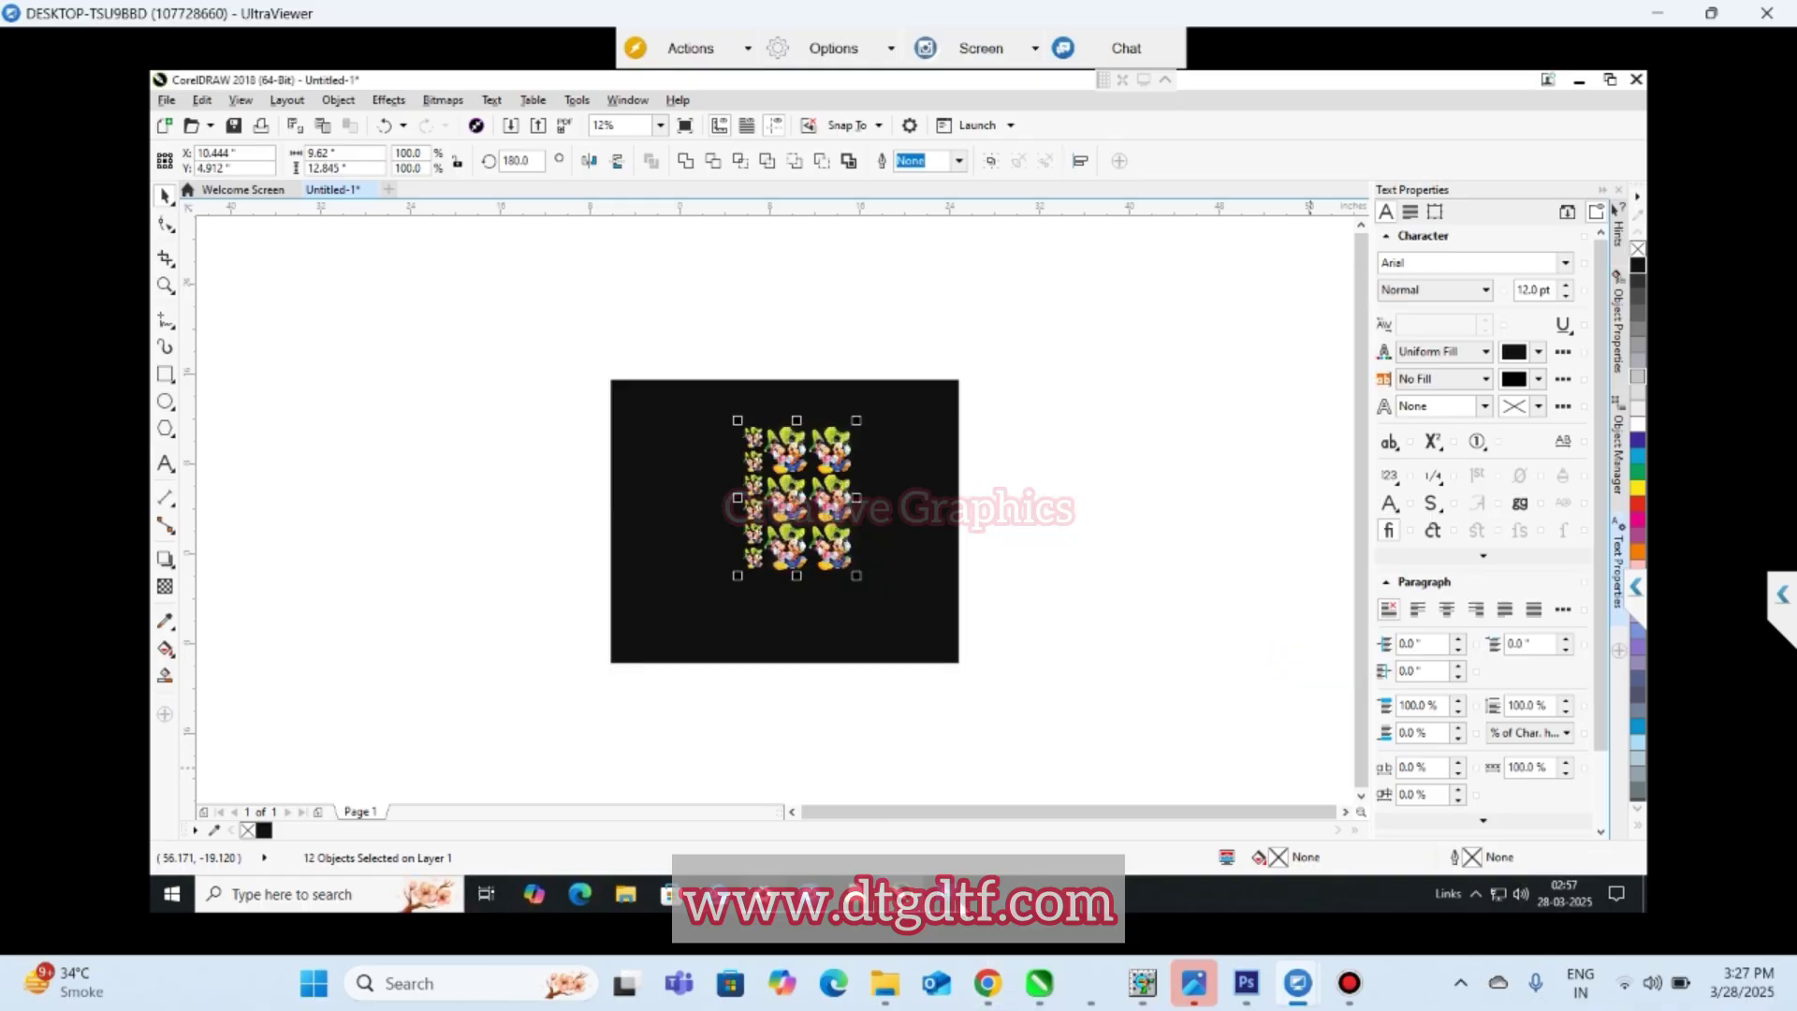
# - Open the png corel image in Photoshop
pyautogui.click(852, 810)
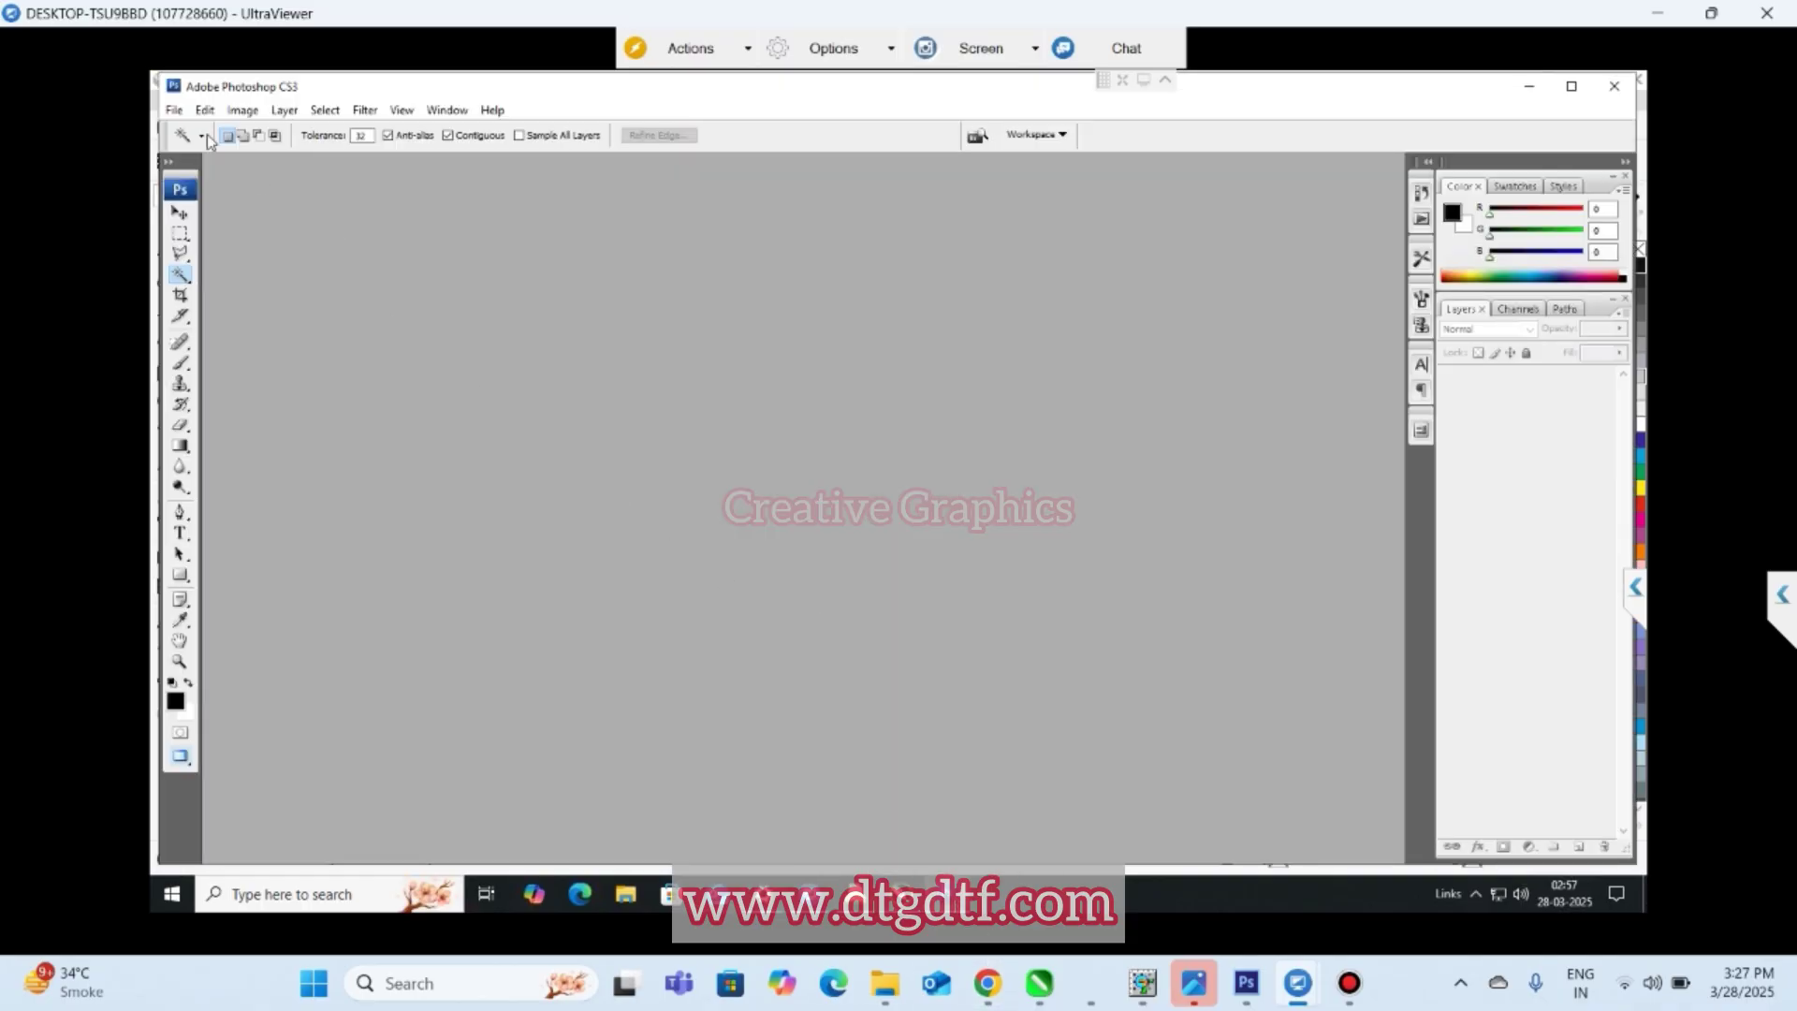
pyautogui.click(175, 110)
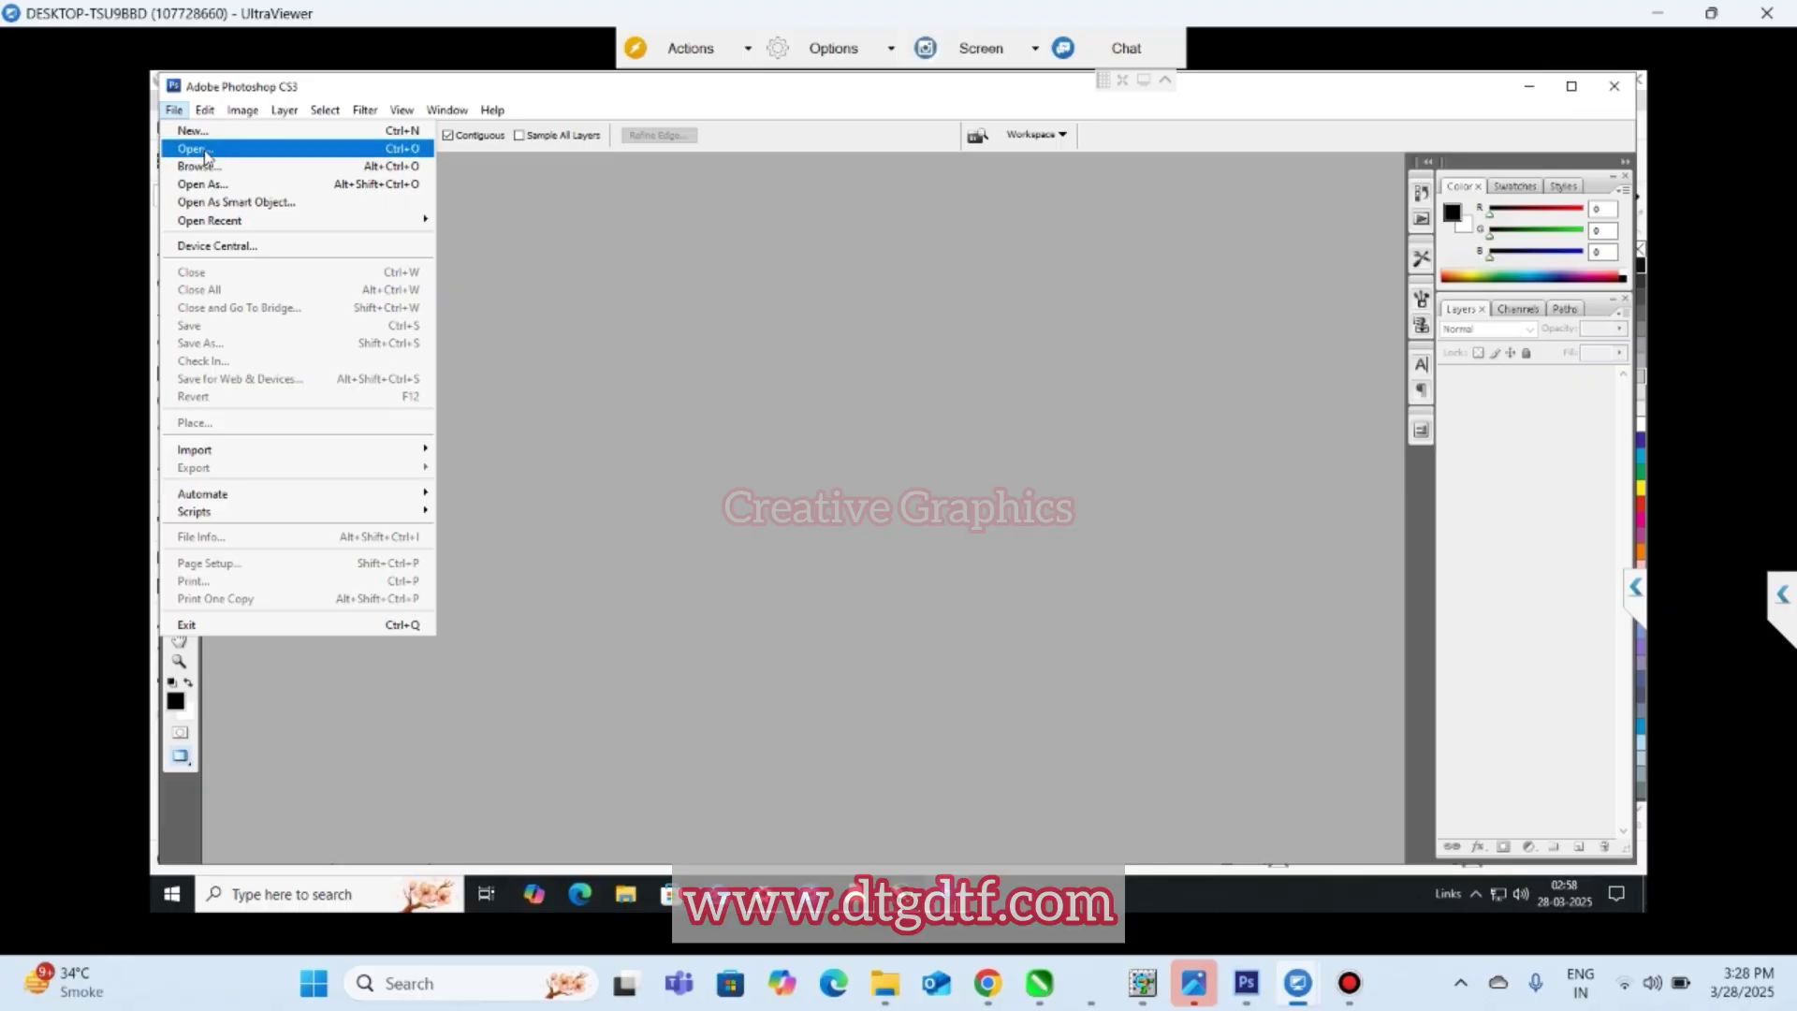
pyautogui.click(204, 150)
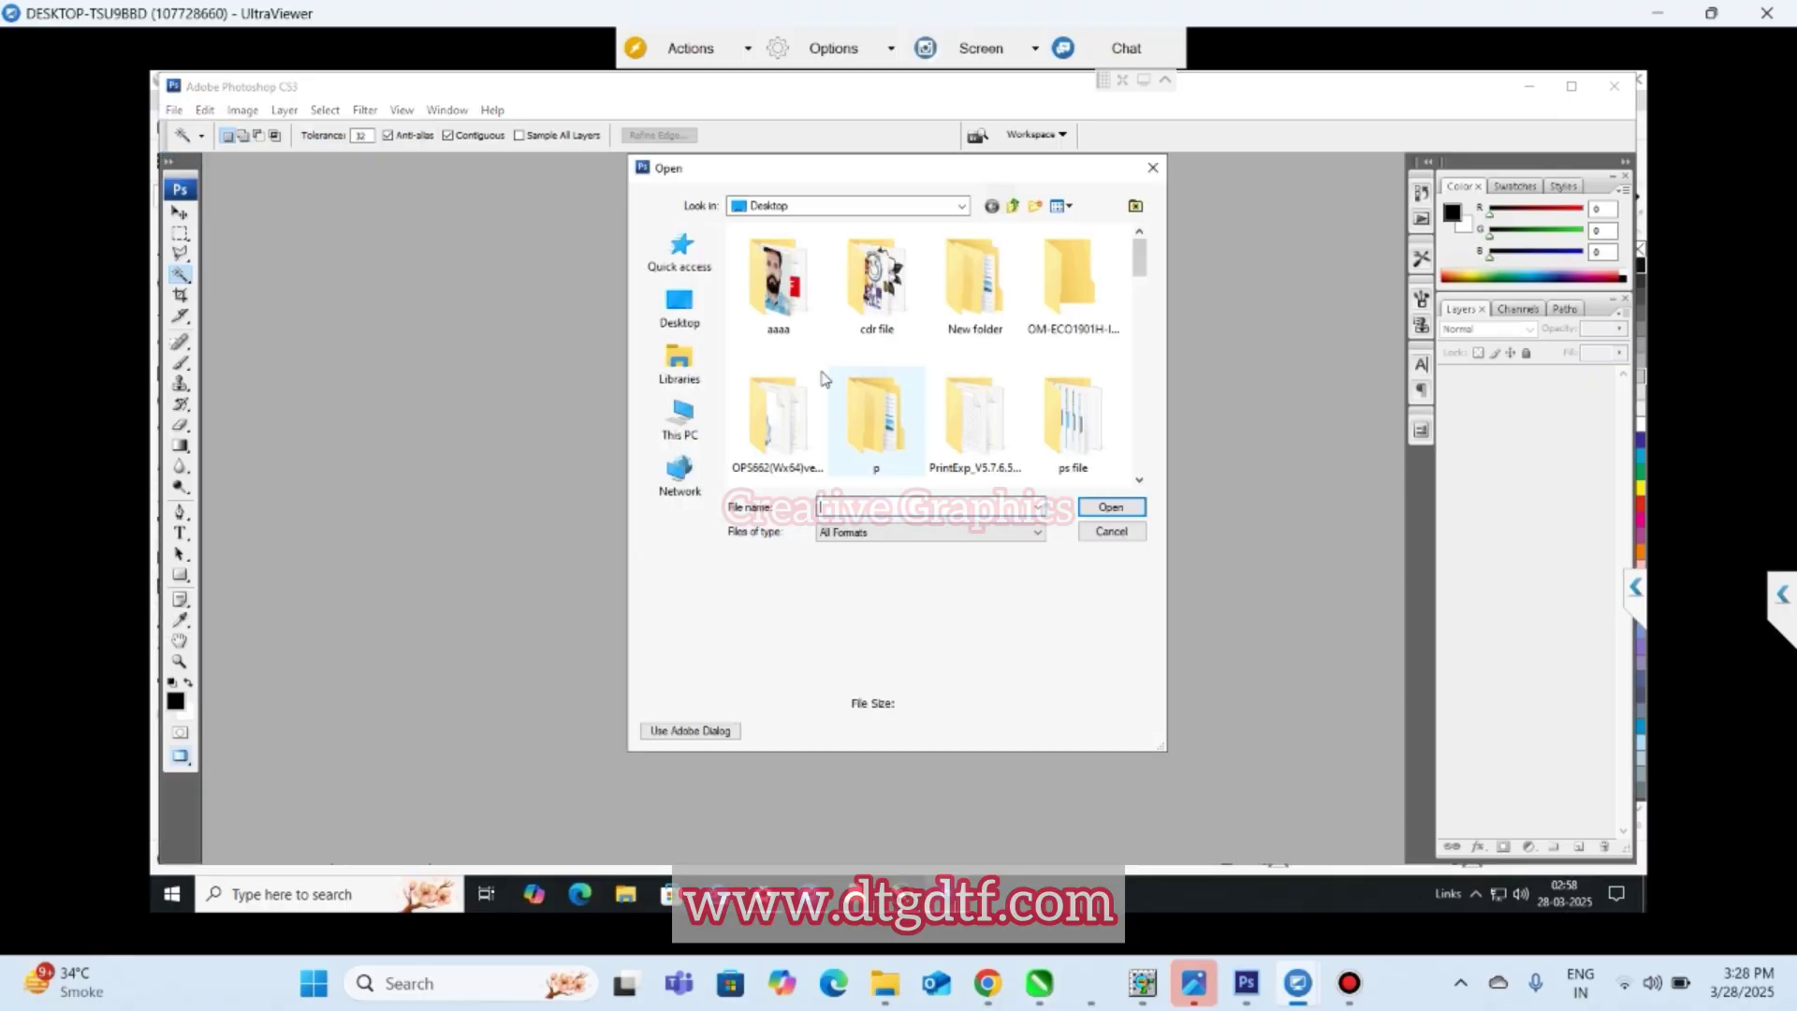
pyautogui.moveTo(1140, 262); pyautogui.dragTo(1138, 472)
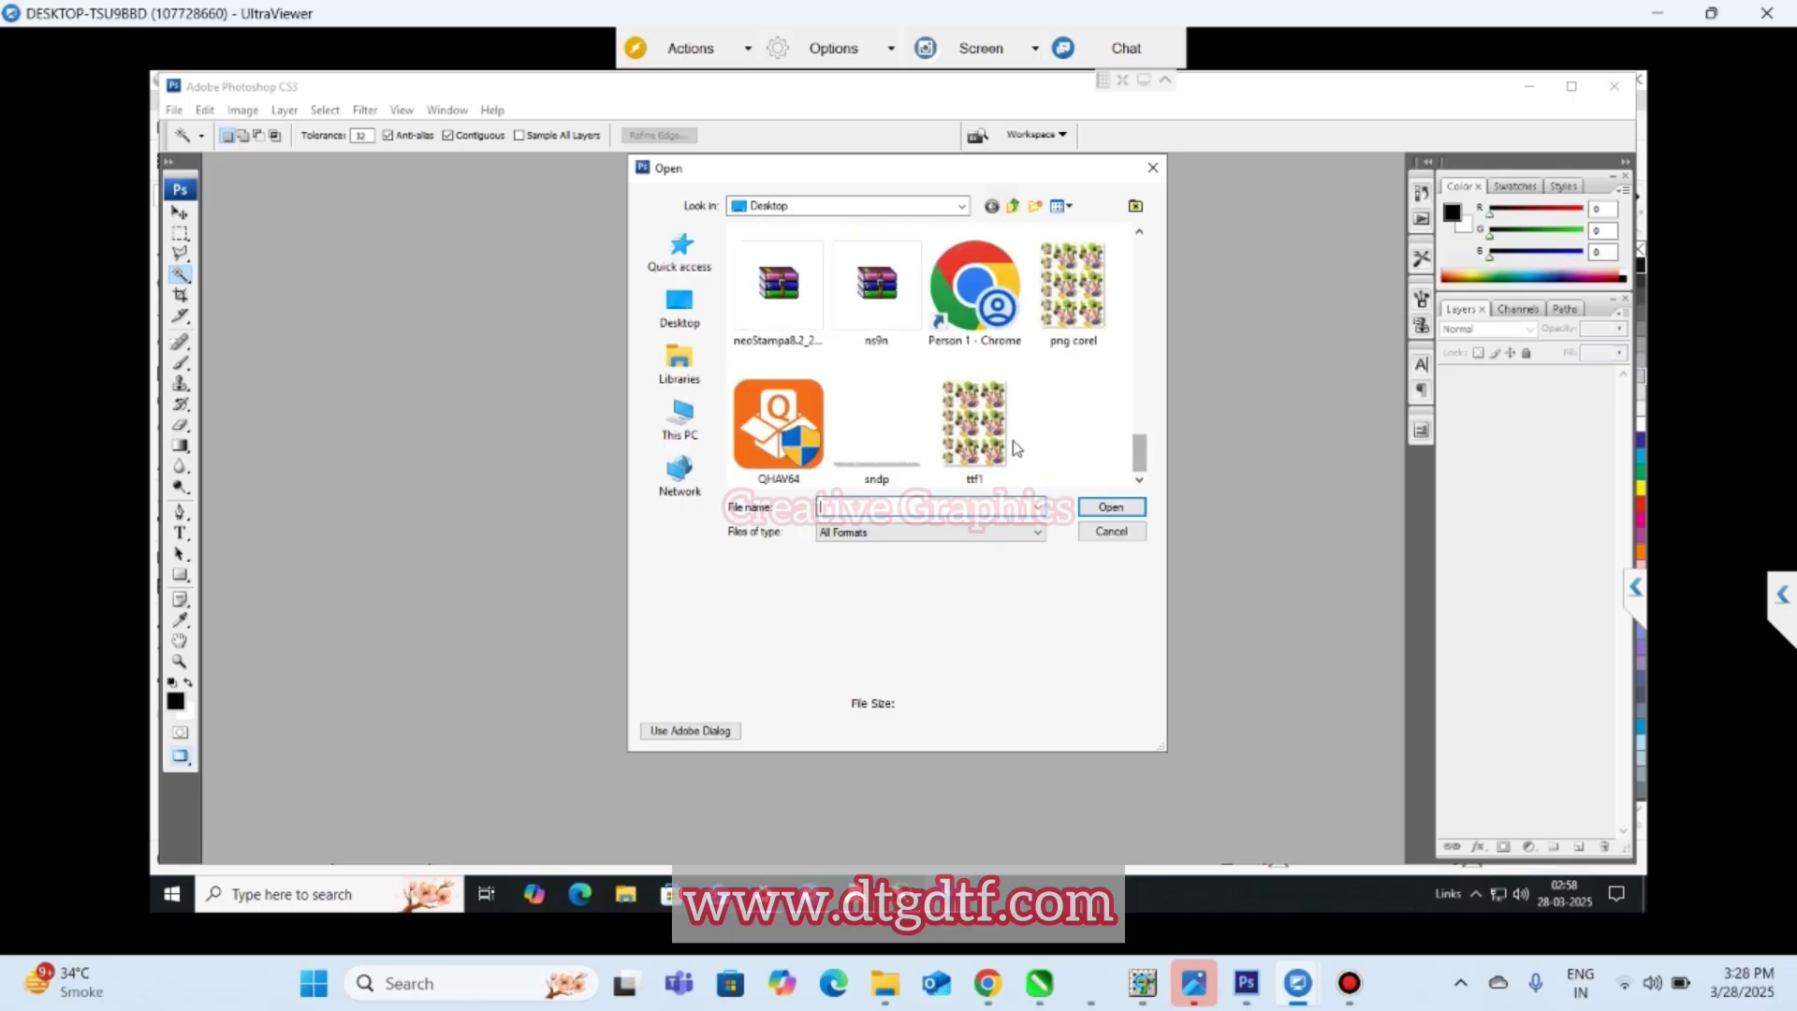
pyautogui.click(1072, 285)
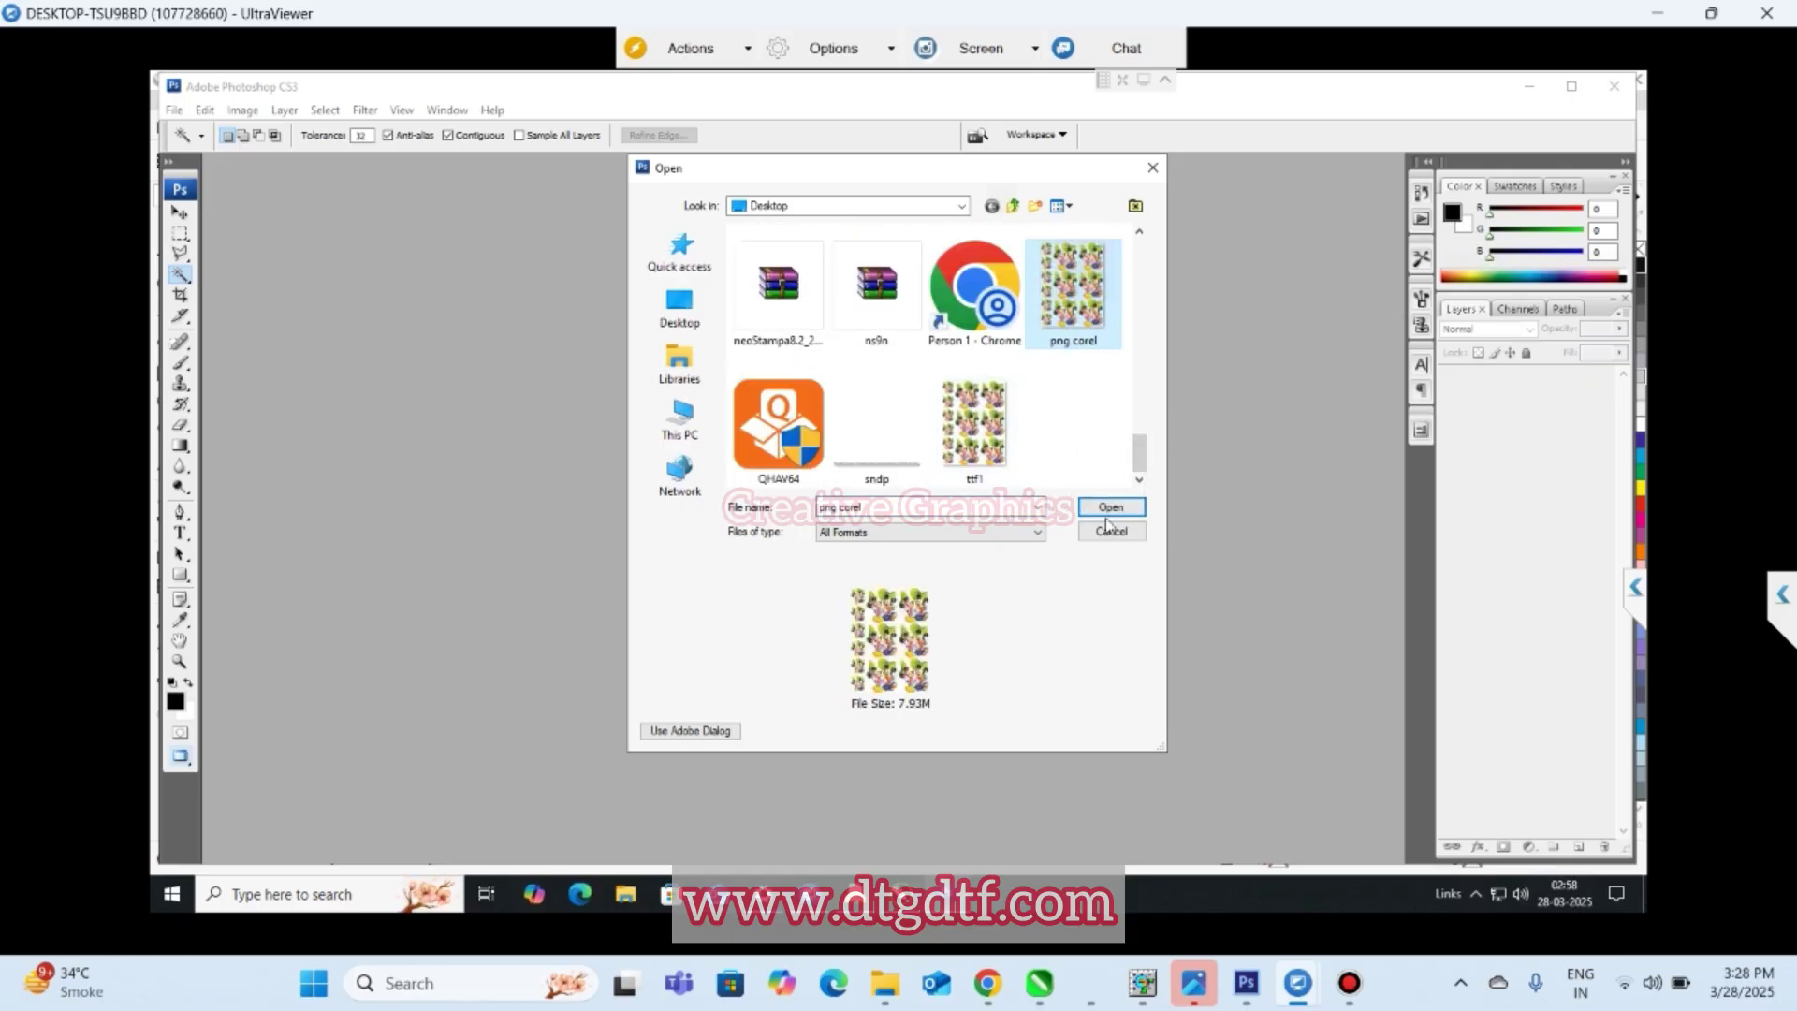
pyautogui.click(1111, 510)
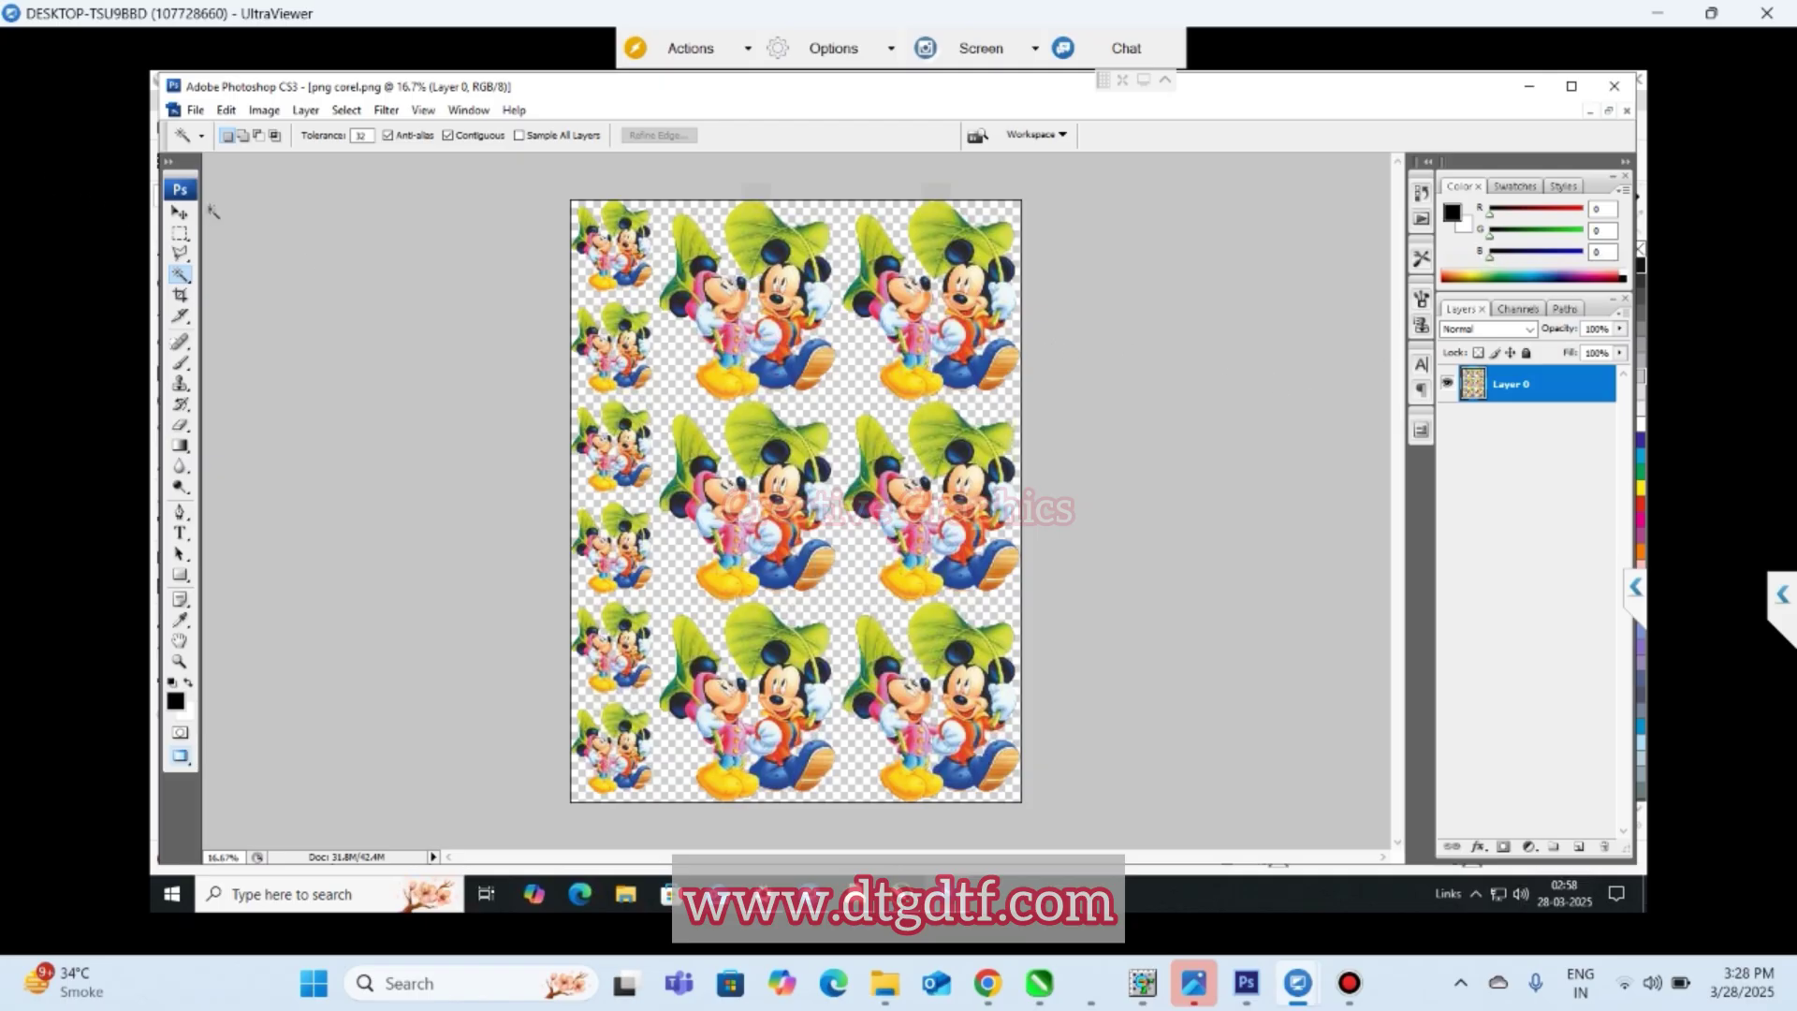
# - Pick the Move tool, convert png corel to CMYK Color, and load Layer 0's pixel selection
pyautogui.click(175, 212)
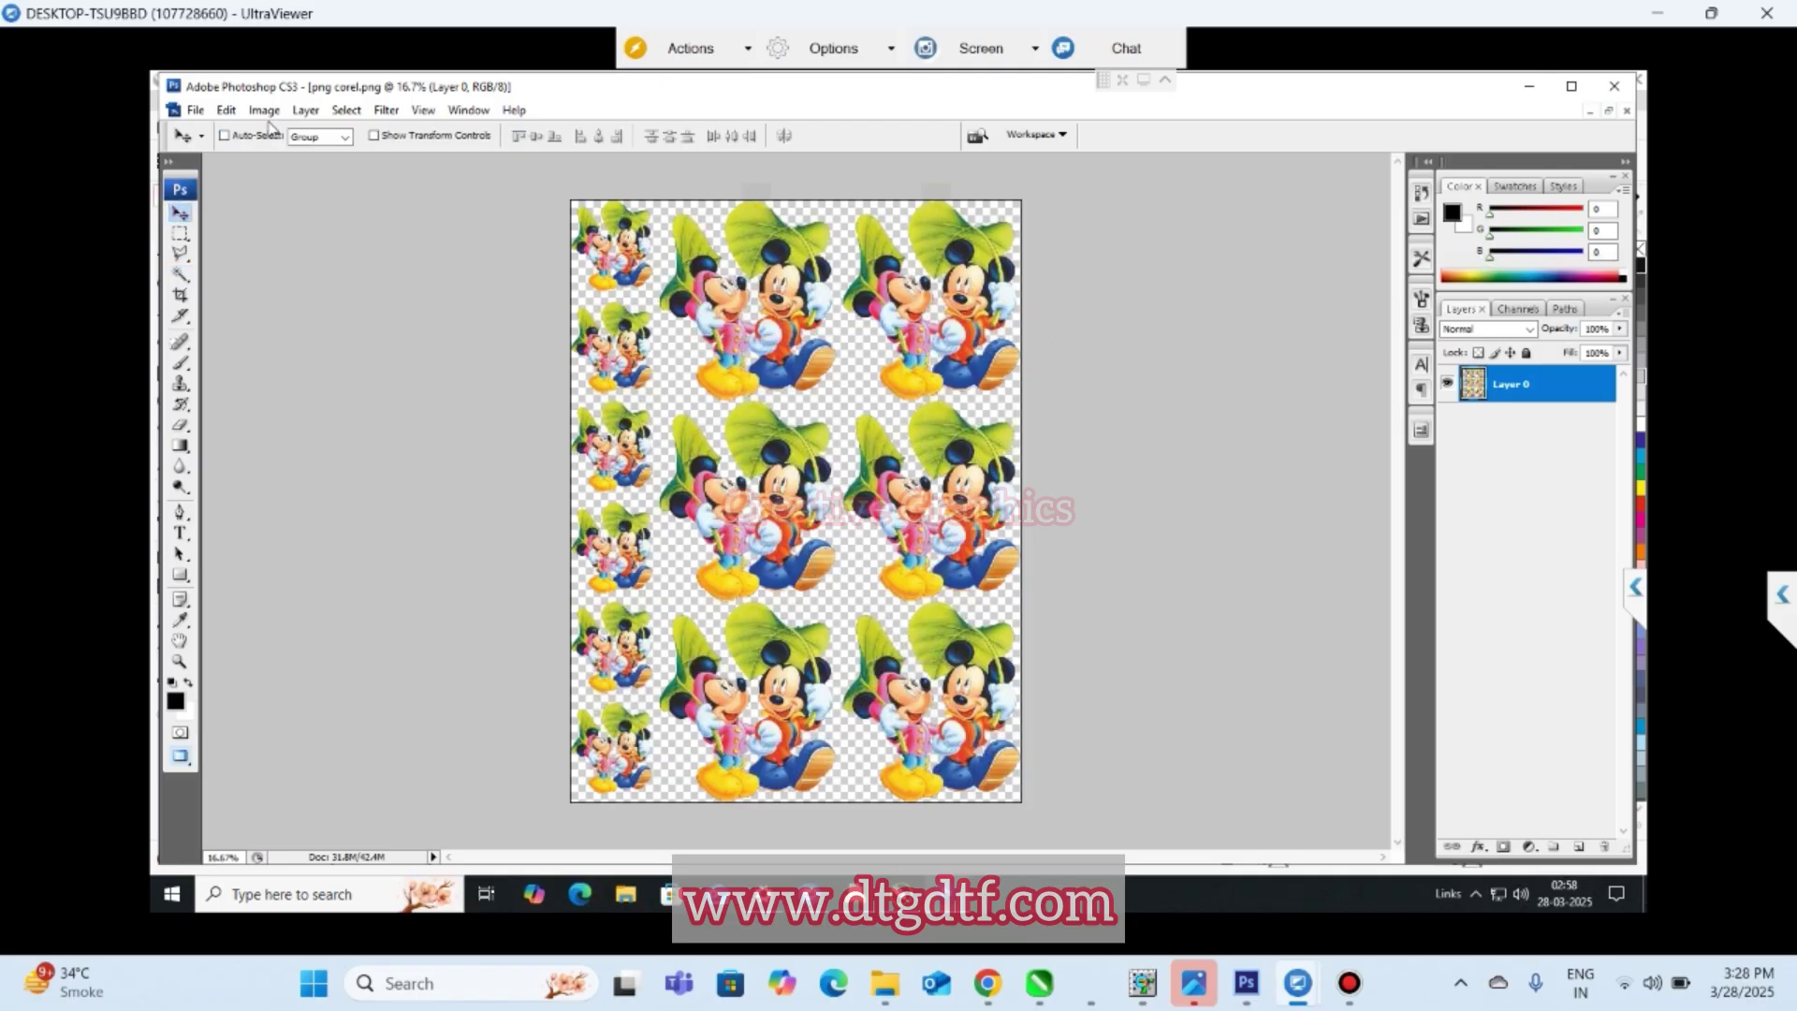
pyautogui.click(348, 111)
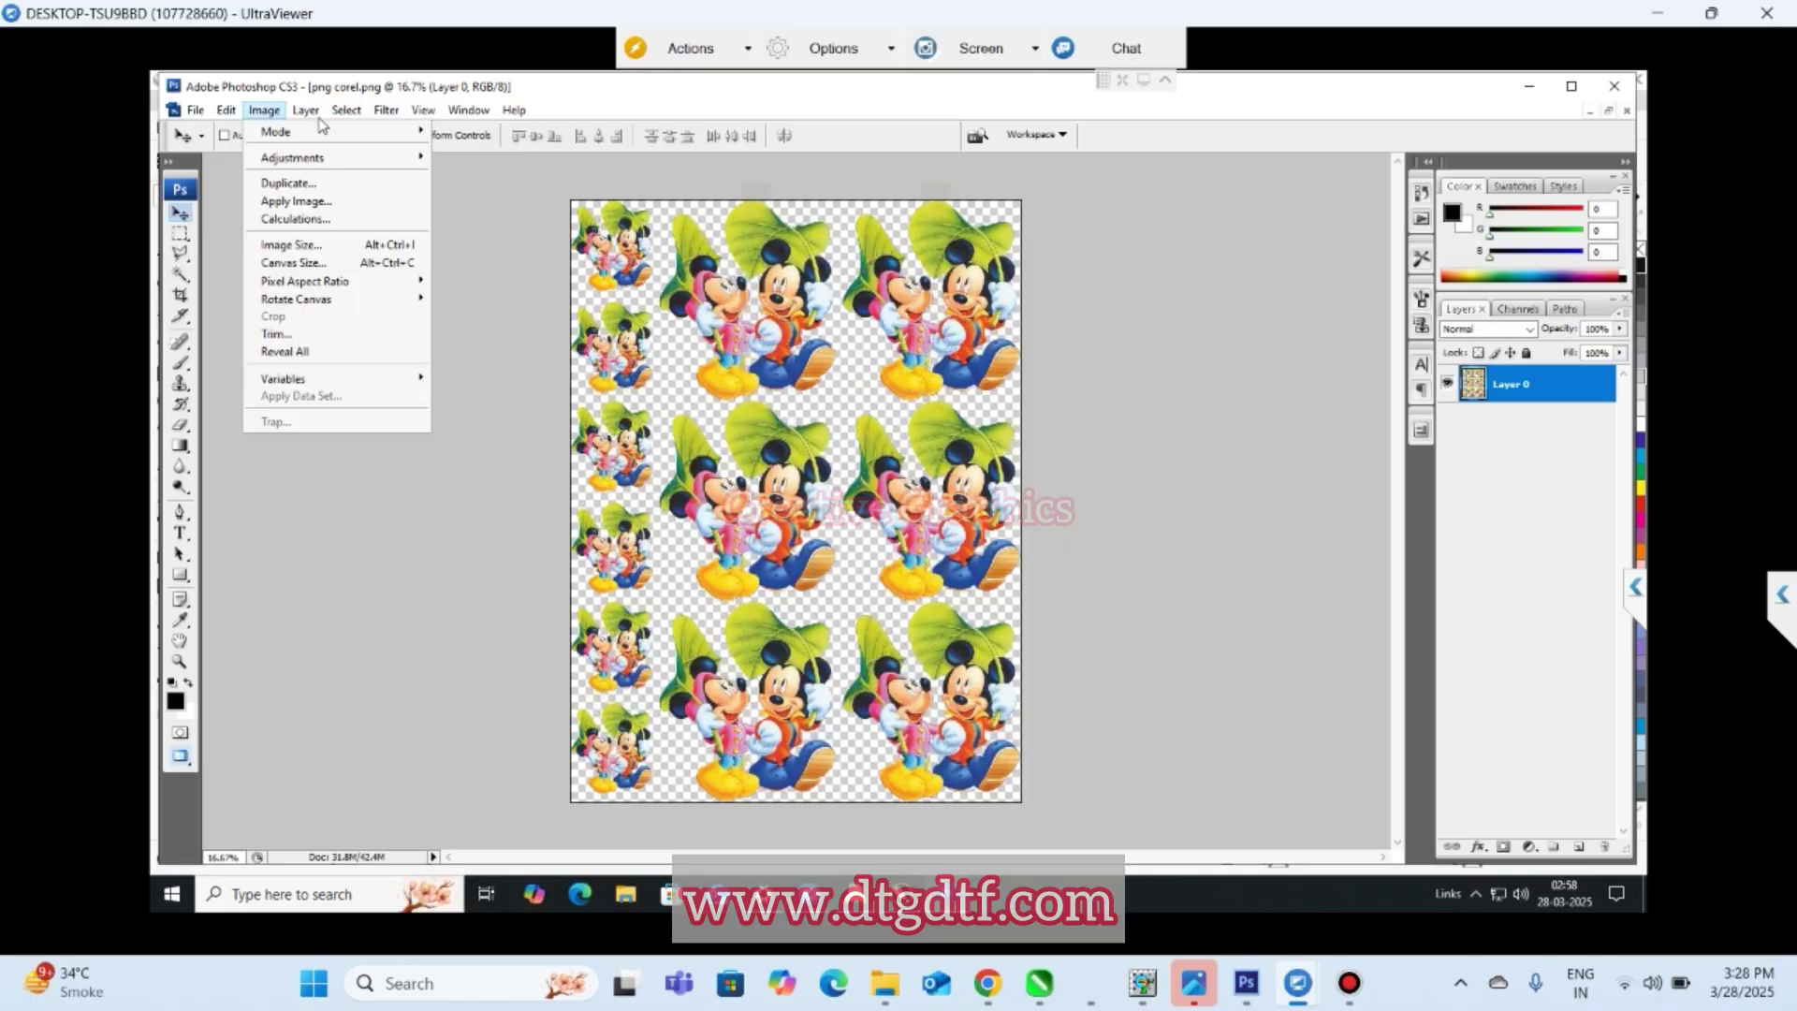
pyautogui.moveTo(263, 113)
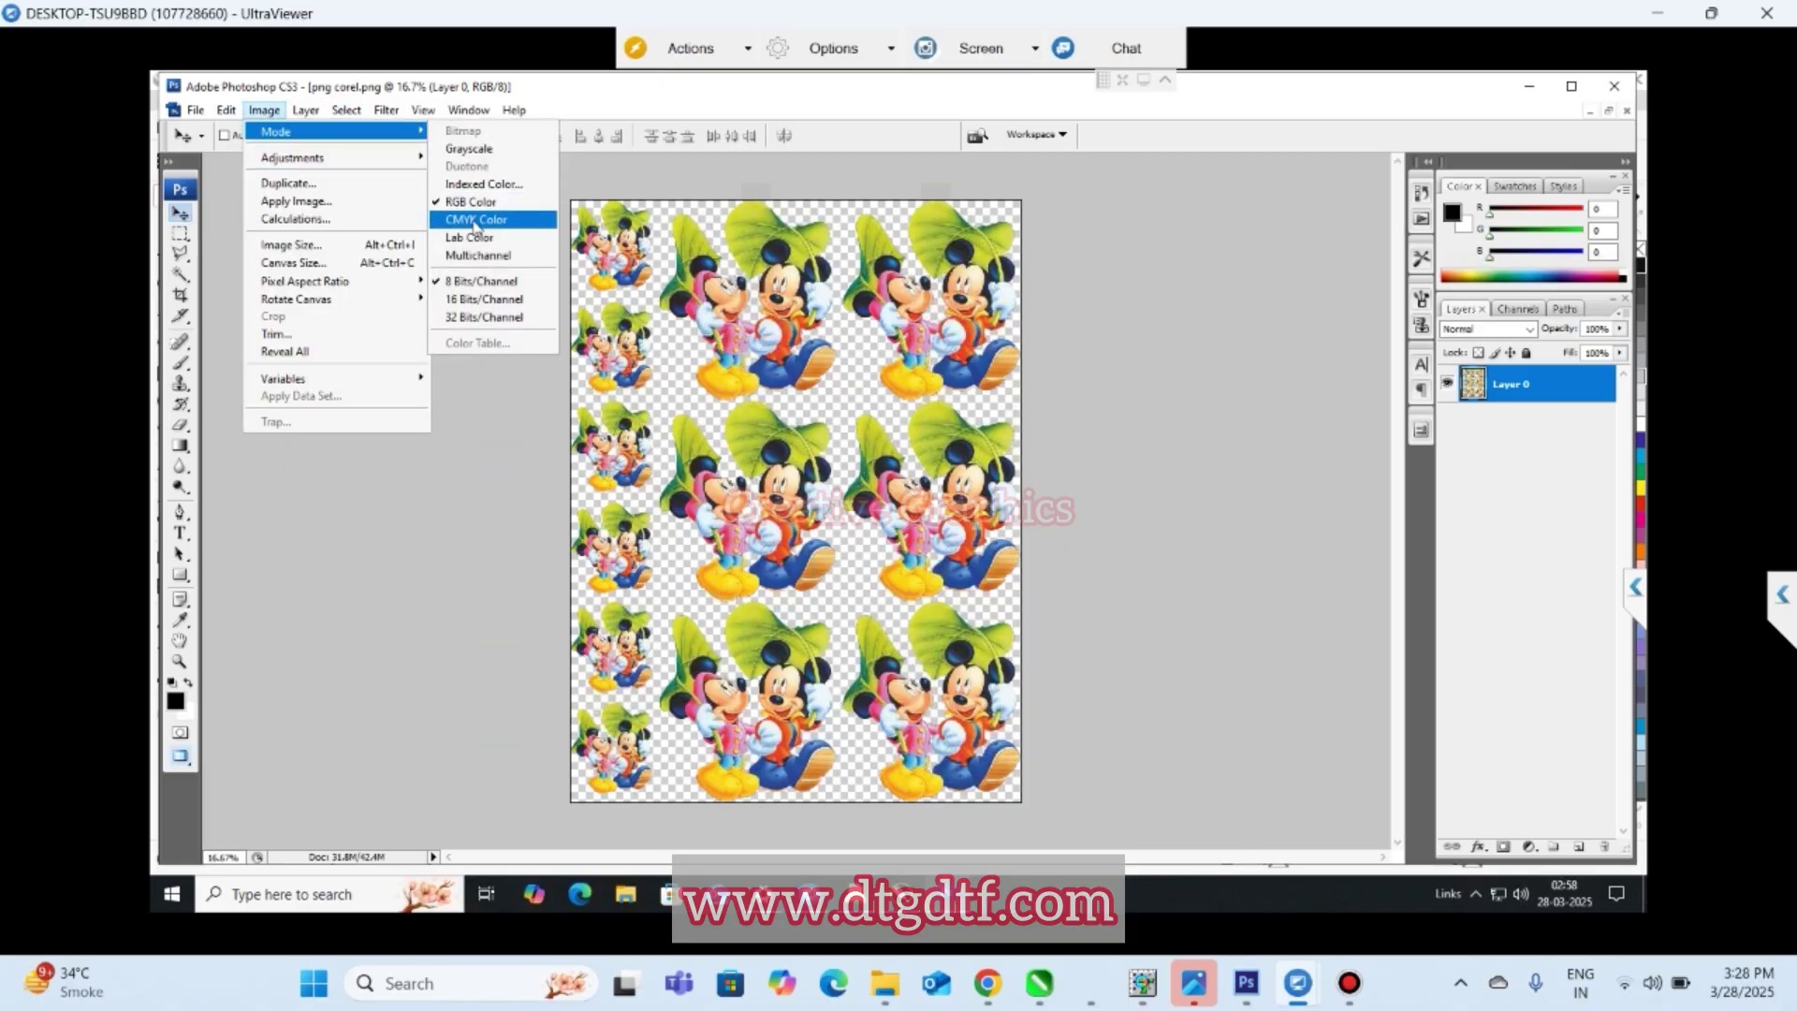
pyautogui.click(475, 221)
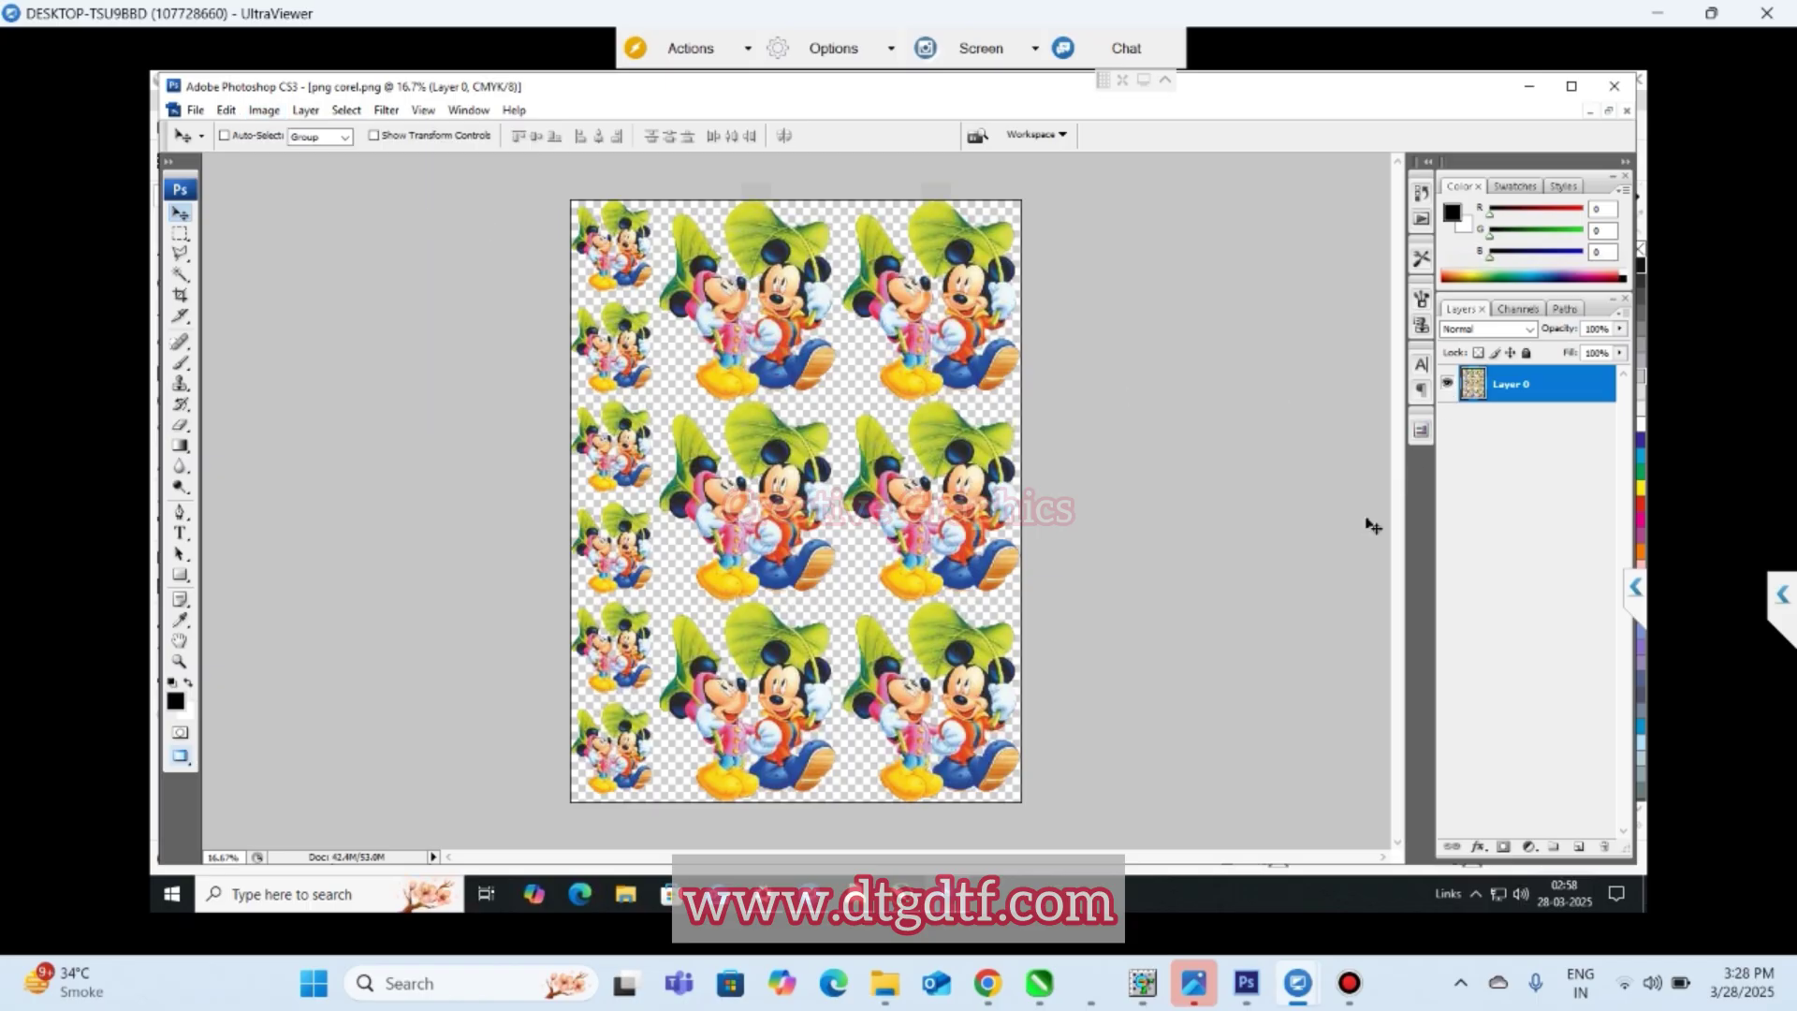
pyautogui.keyDown('ctrl'); pyautogui.click(1472, 386); pyautogui.keyUp('ctrl')
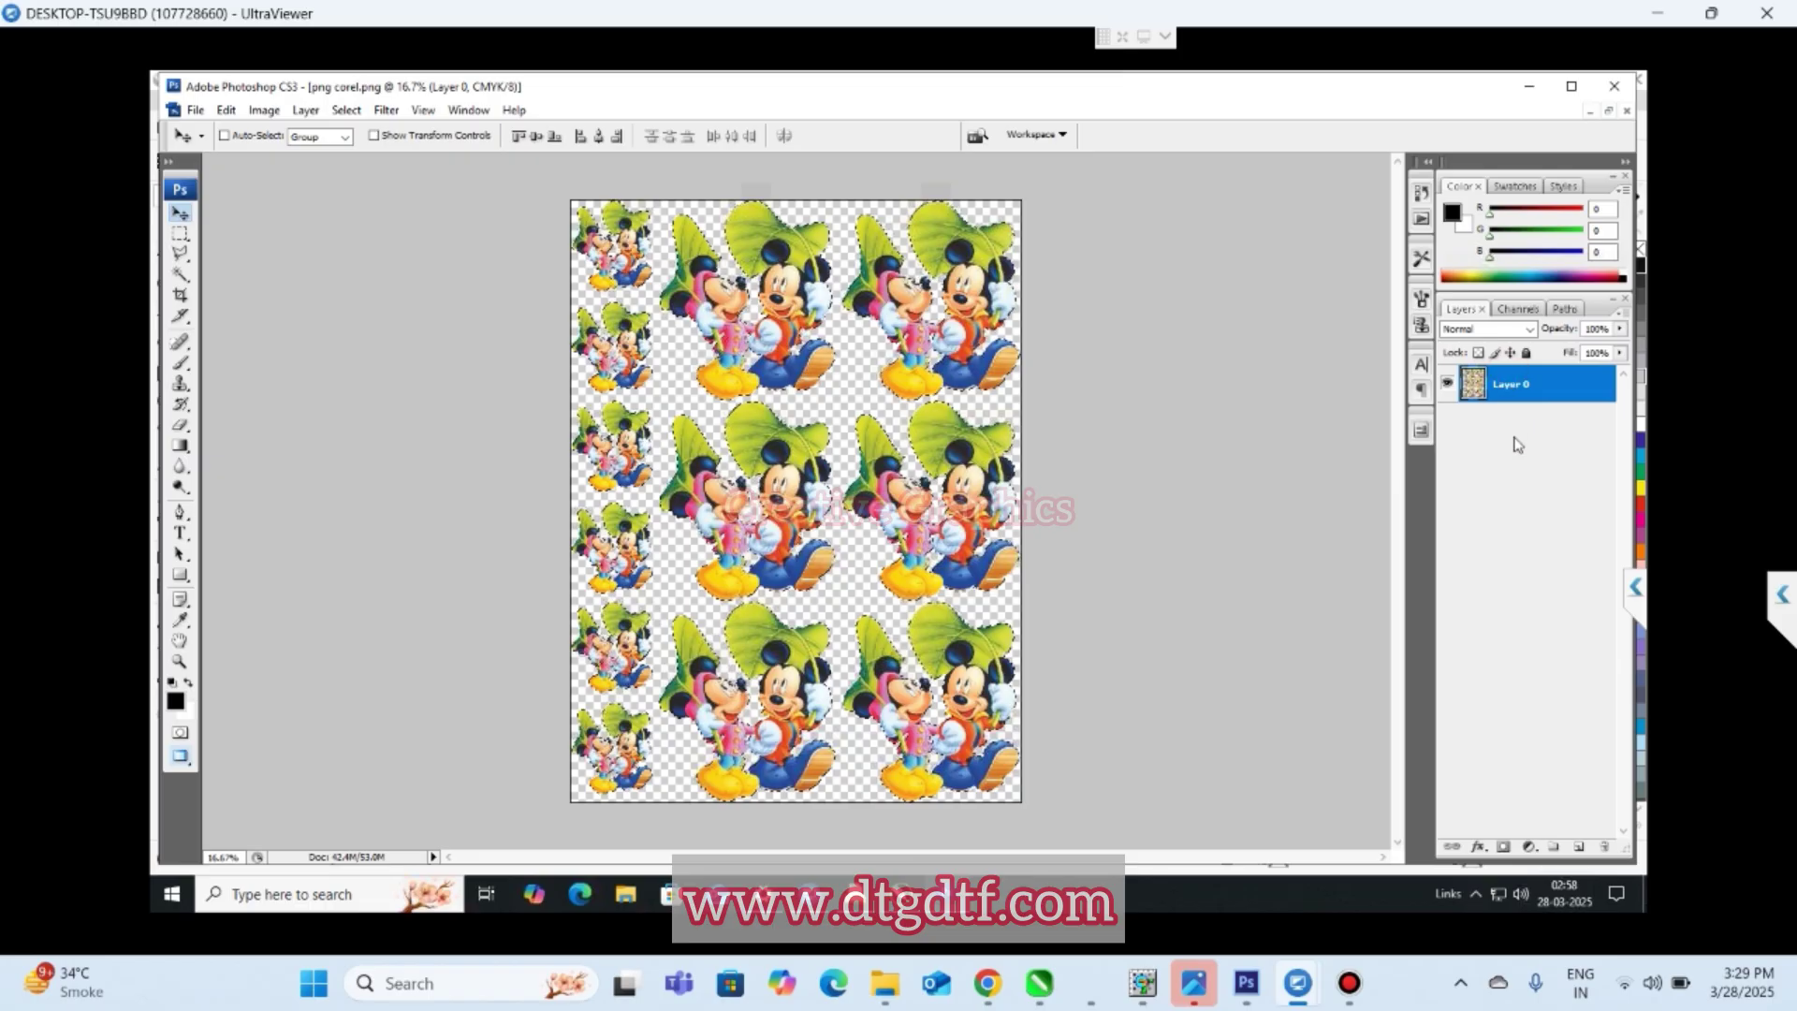
# - Contract the characters' selection inward using Select > Modify > Contract
pyautogui.click(1154, 475)
pyautogui.hotkey('alt', 'w')
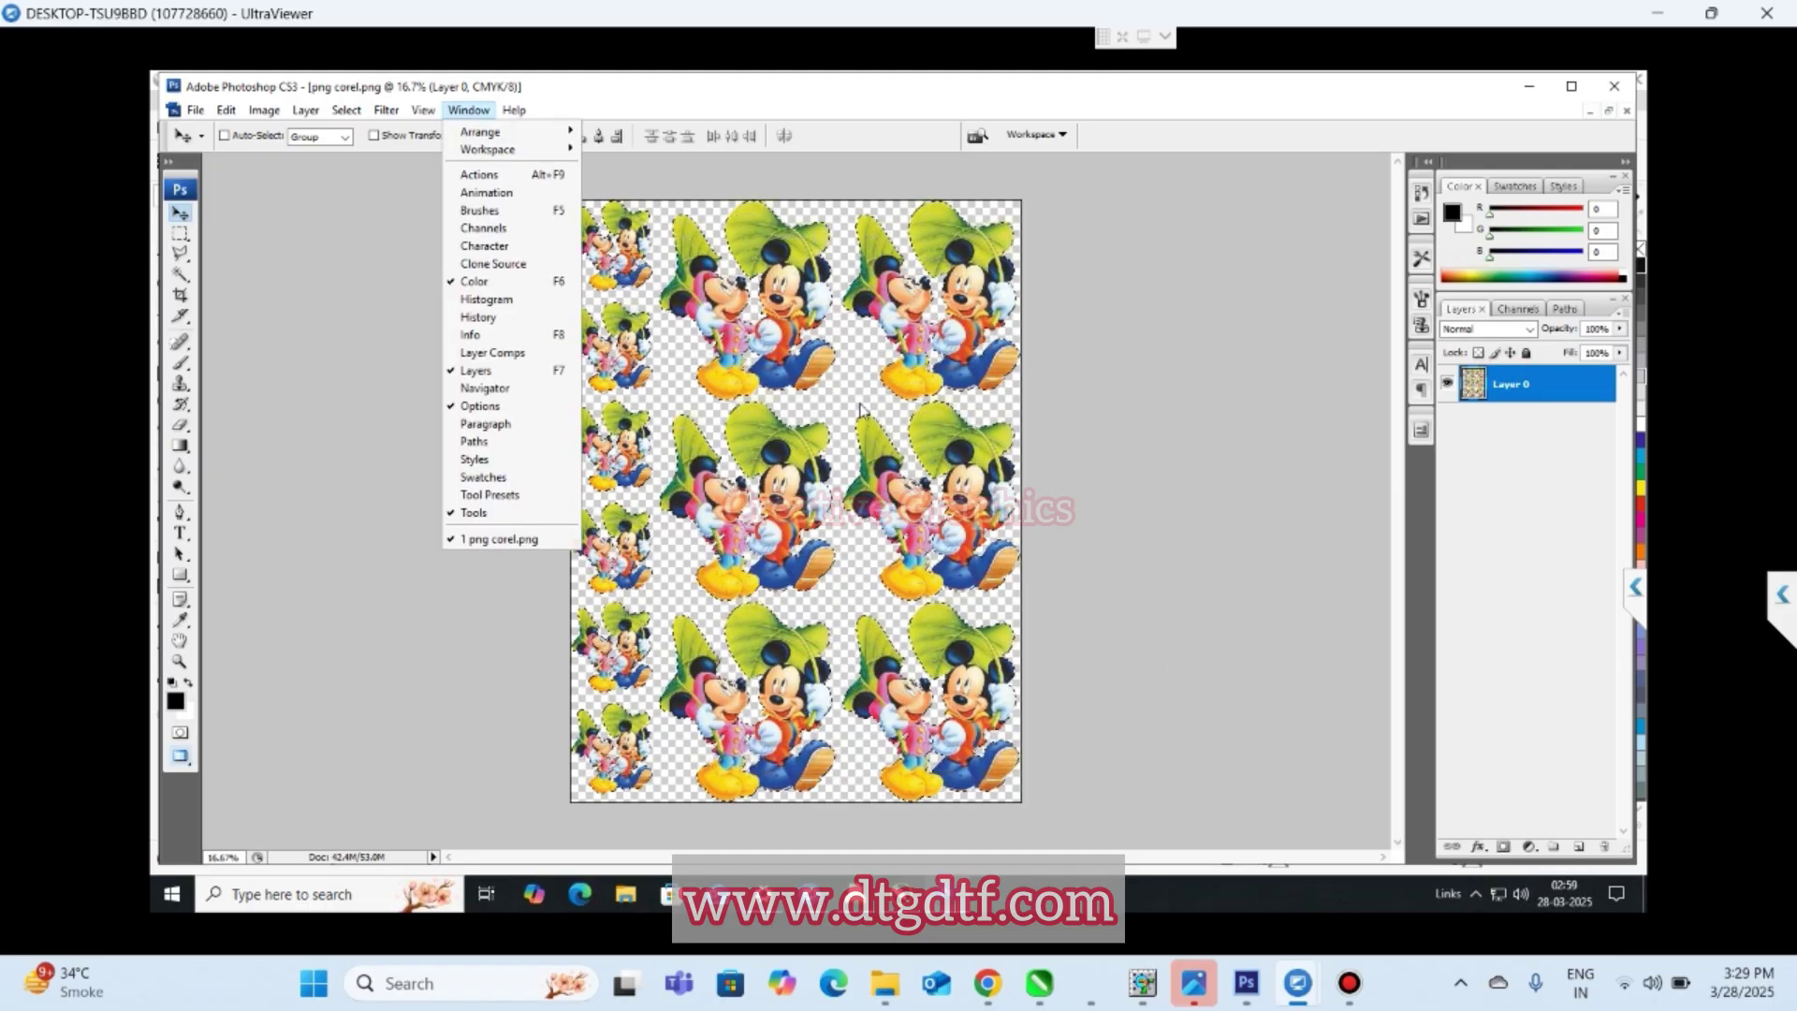
pyautogui.click(351, 112)
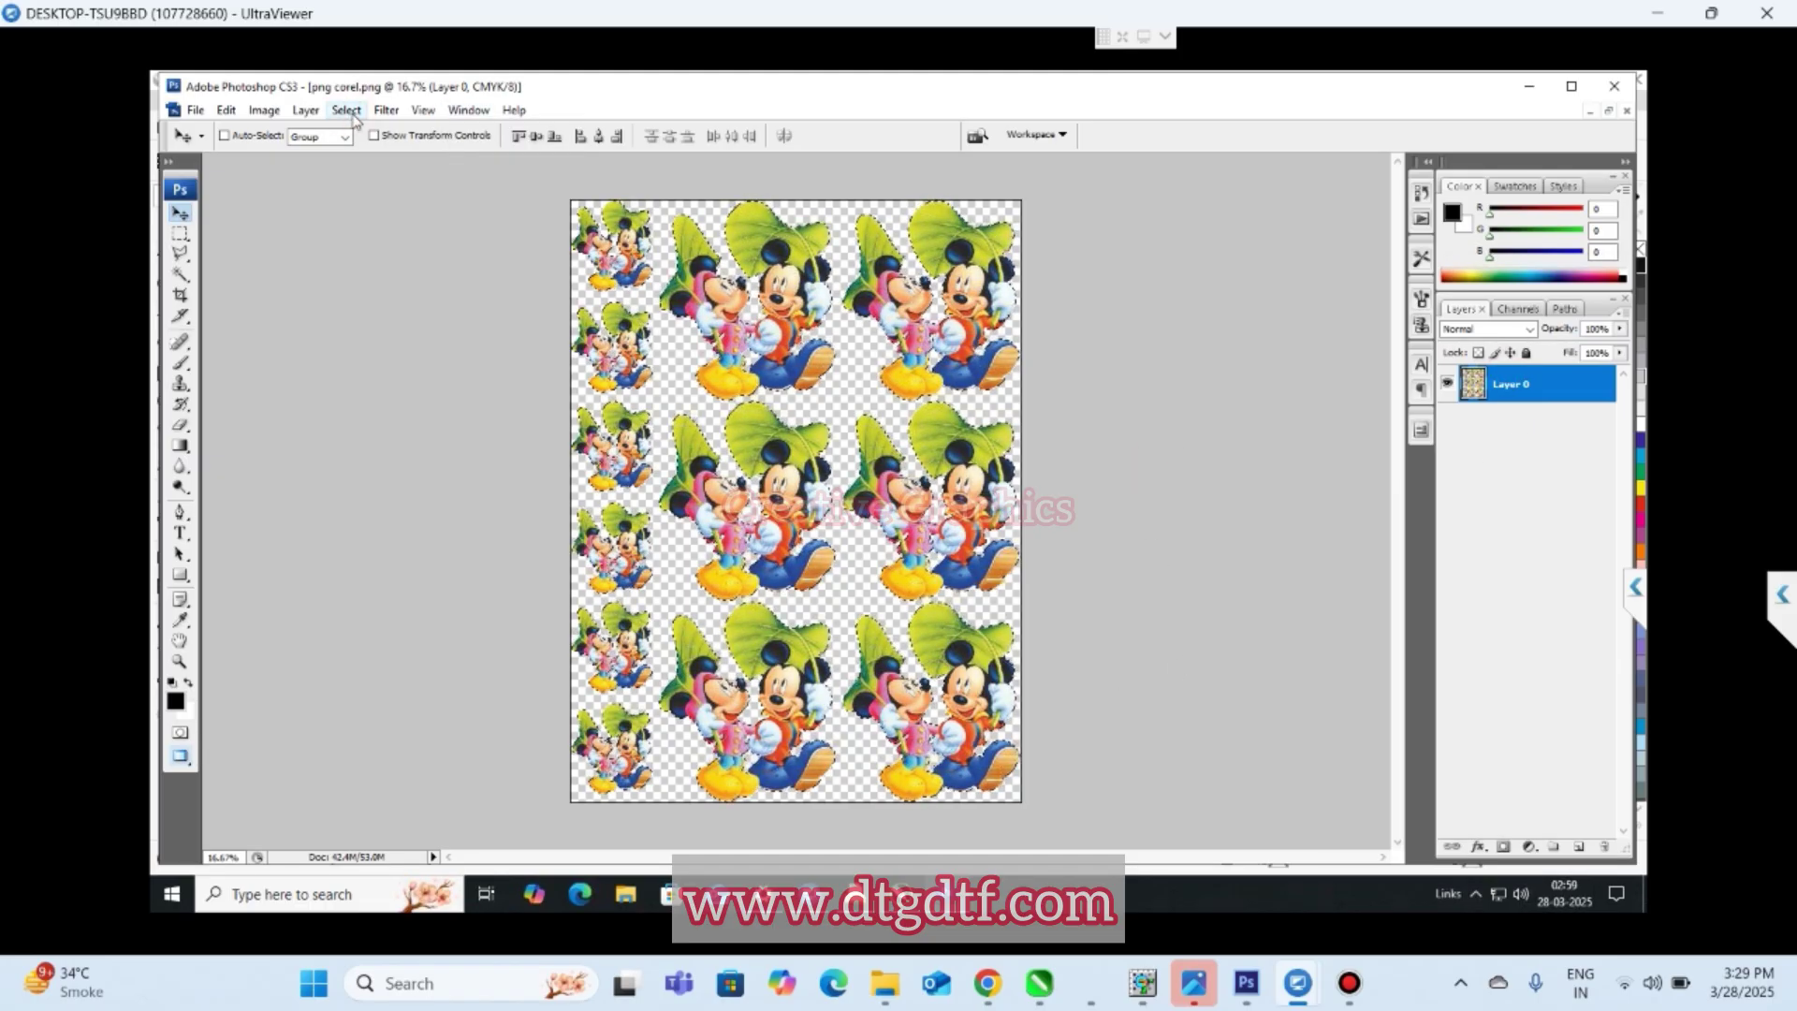
pyautogui.press('Escape')
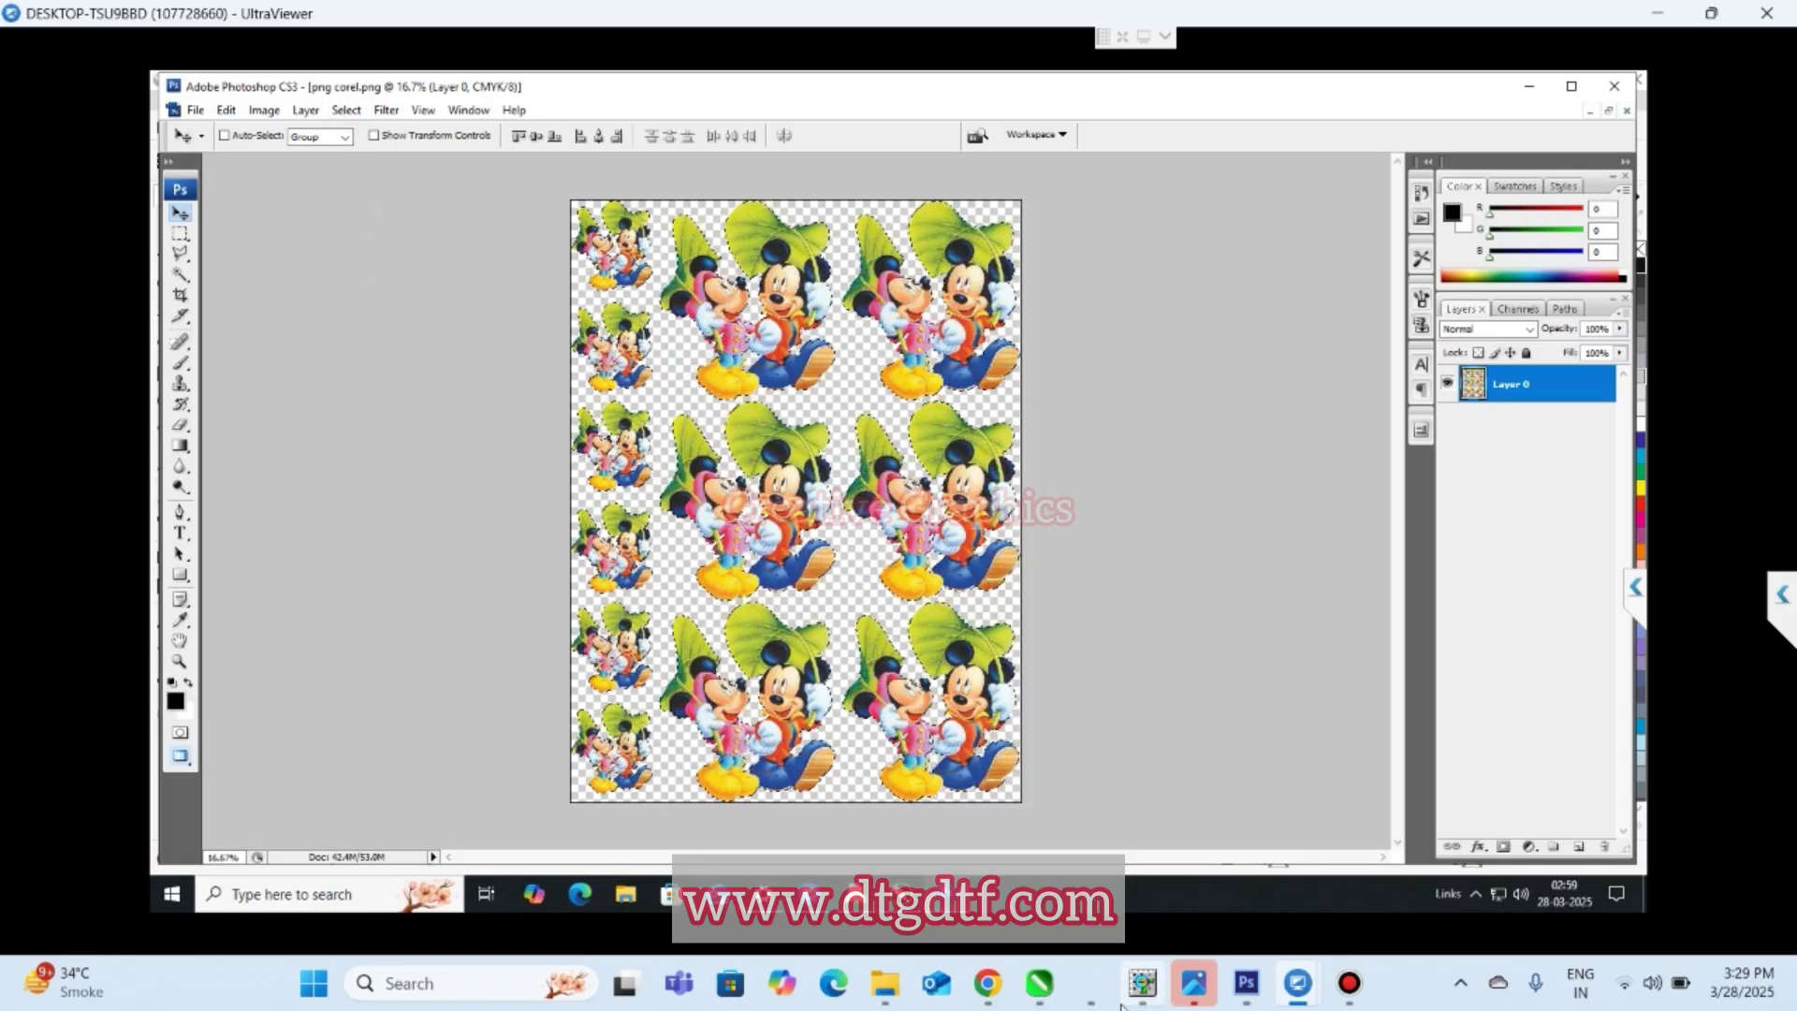
pyautogui.moveTo(987, 983)
pyautogui.click(347, 109)
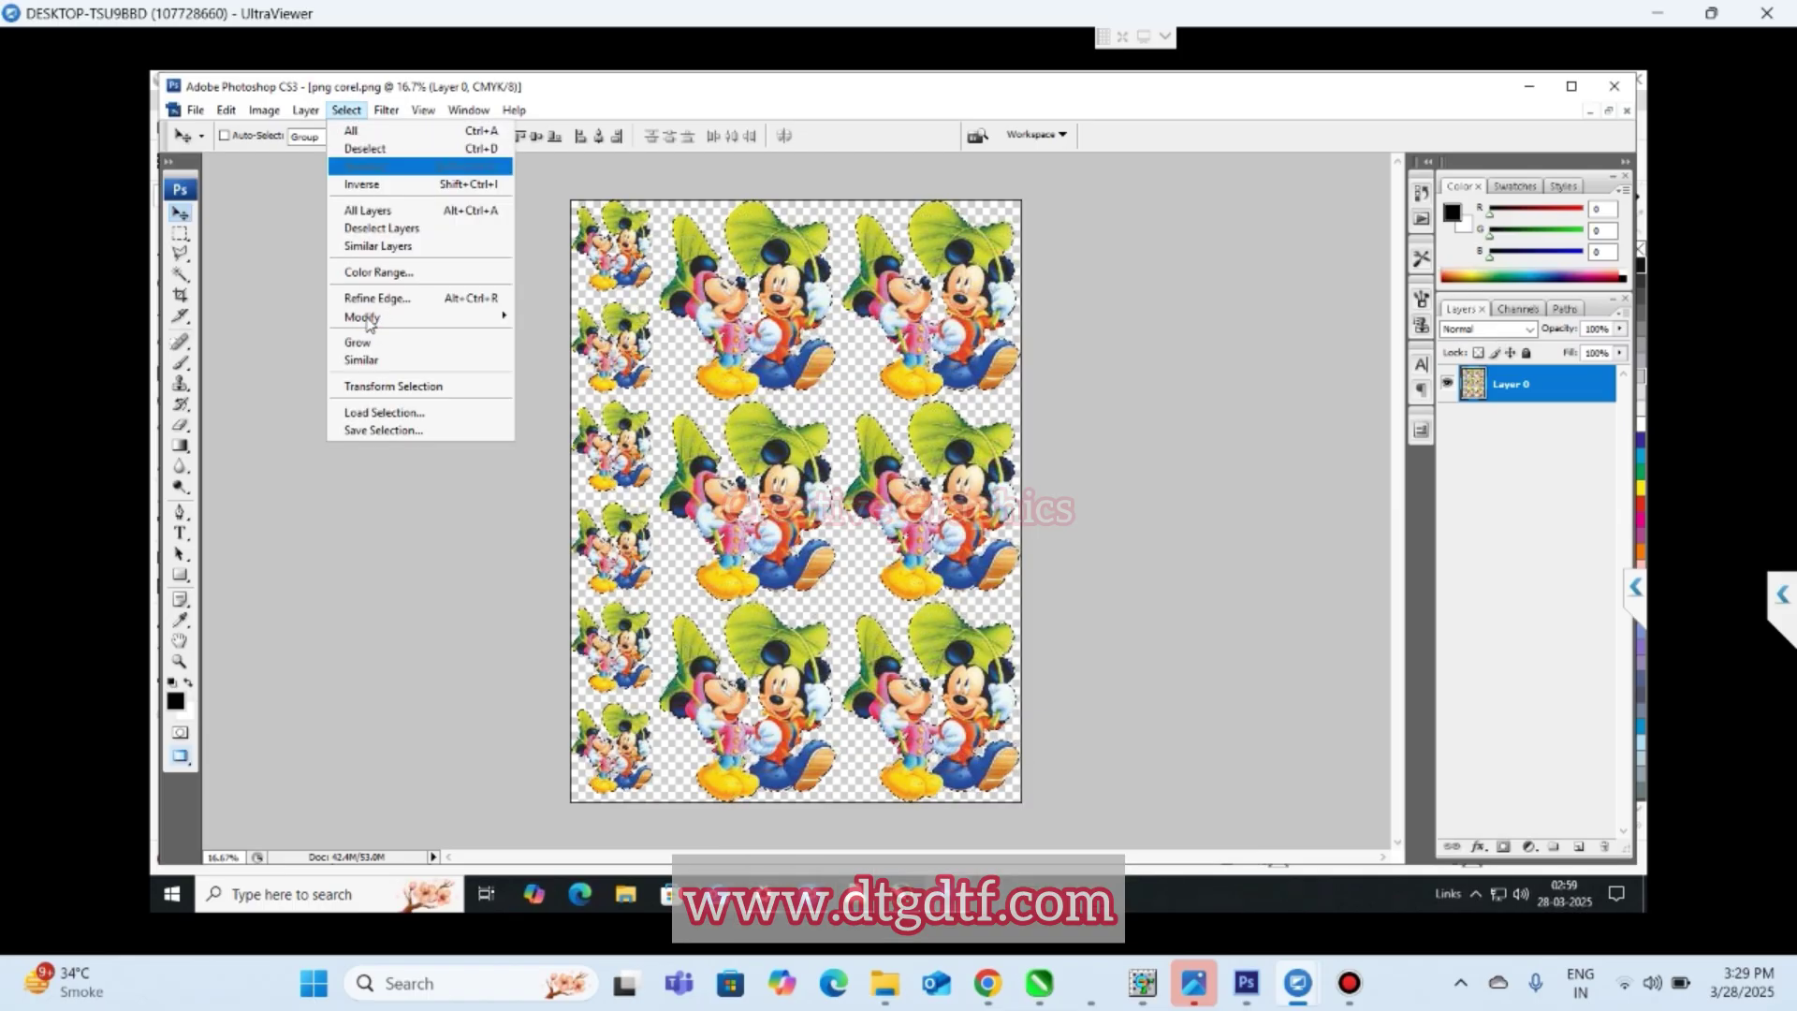
pyautogui.moveTo(368, 322)
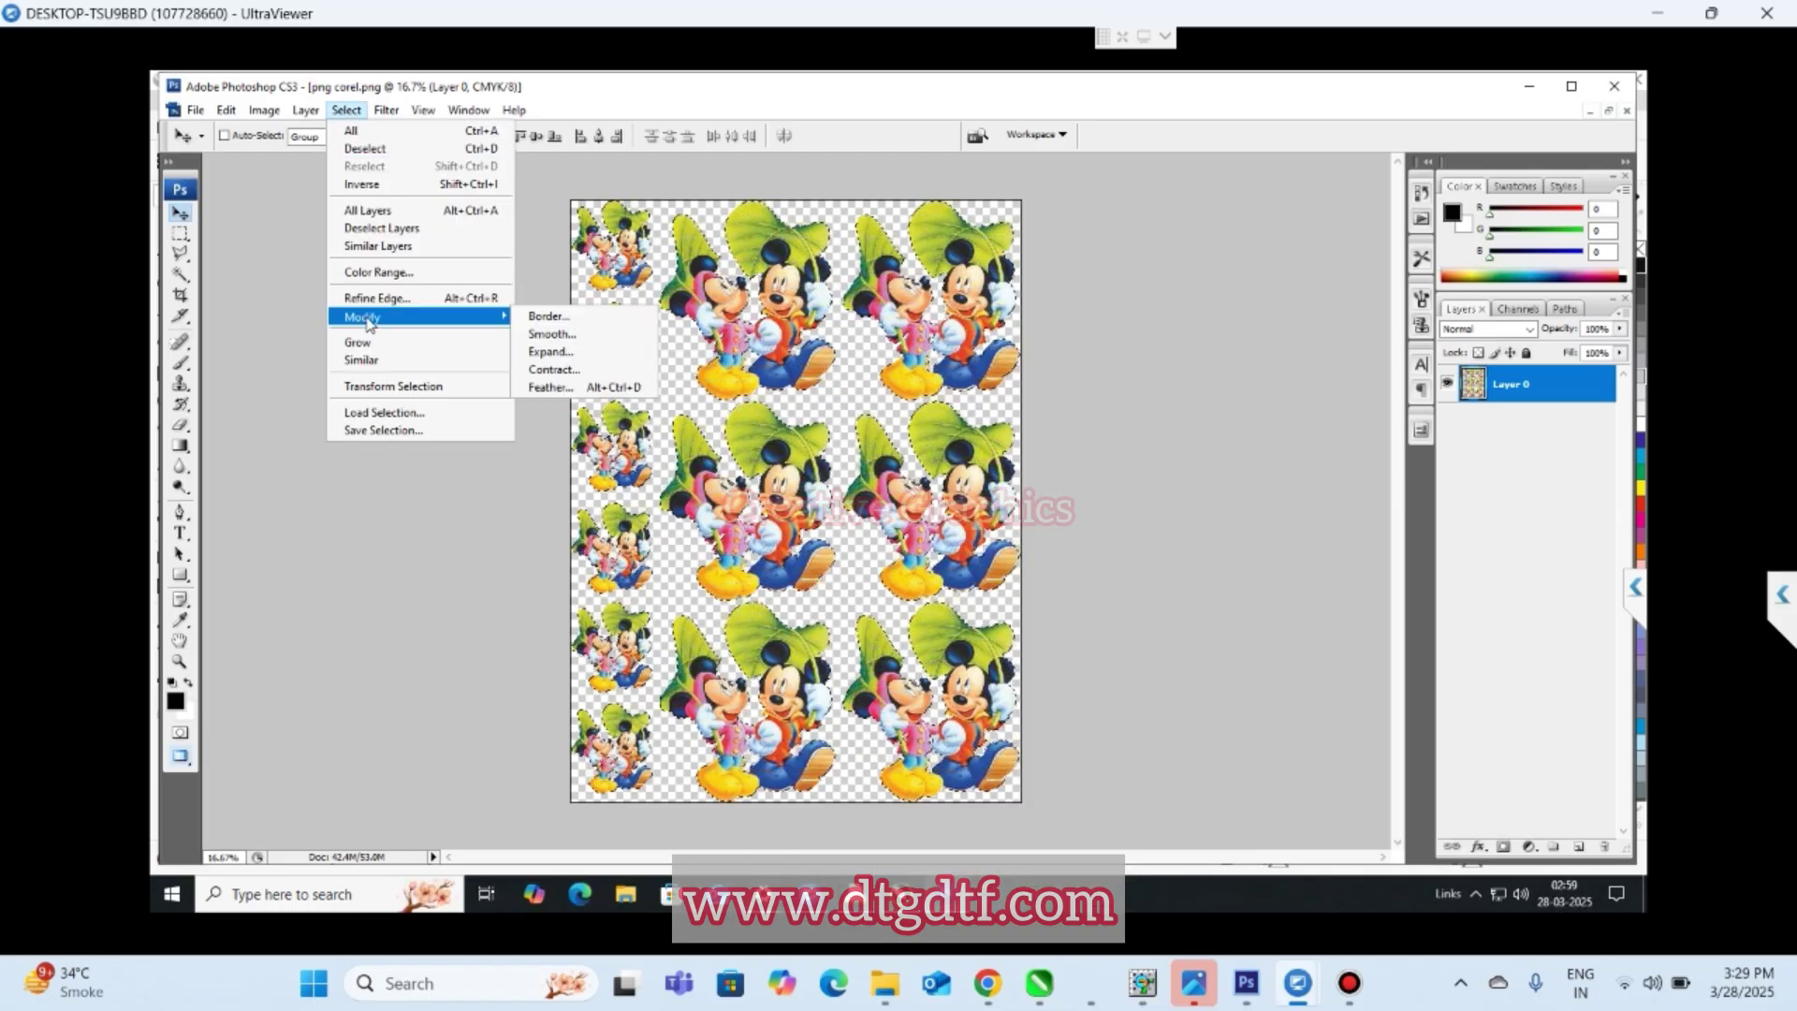
pyautogui.click(558, 373)
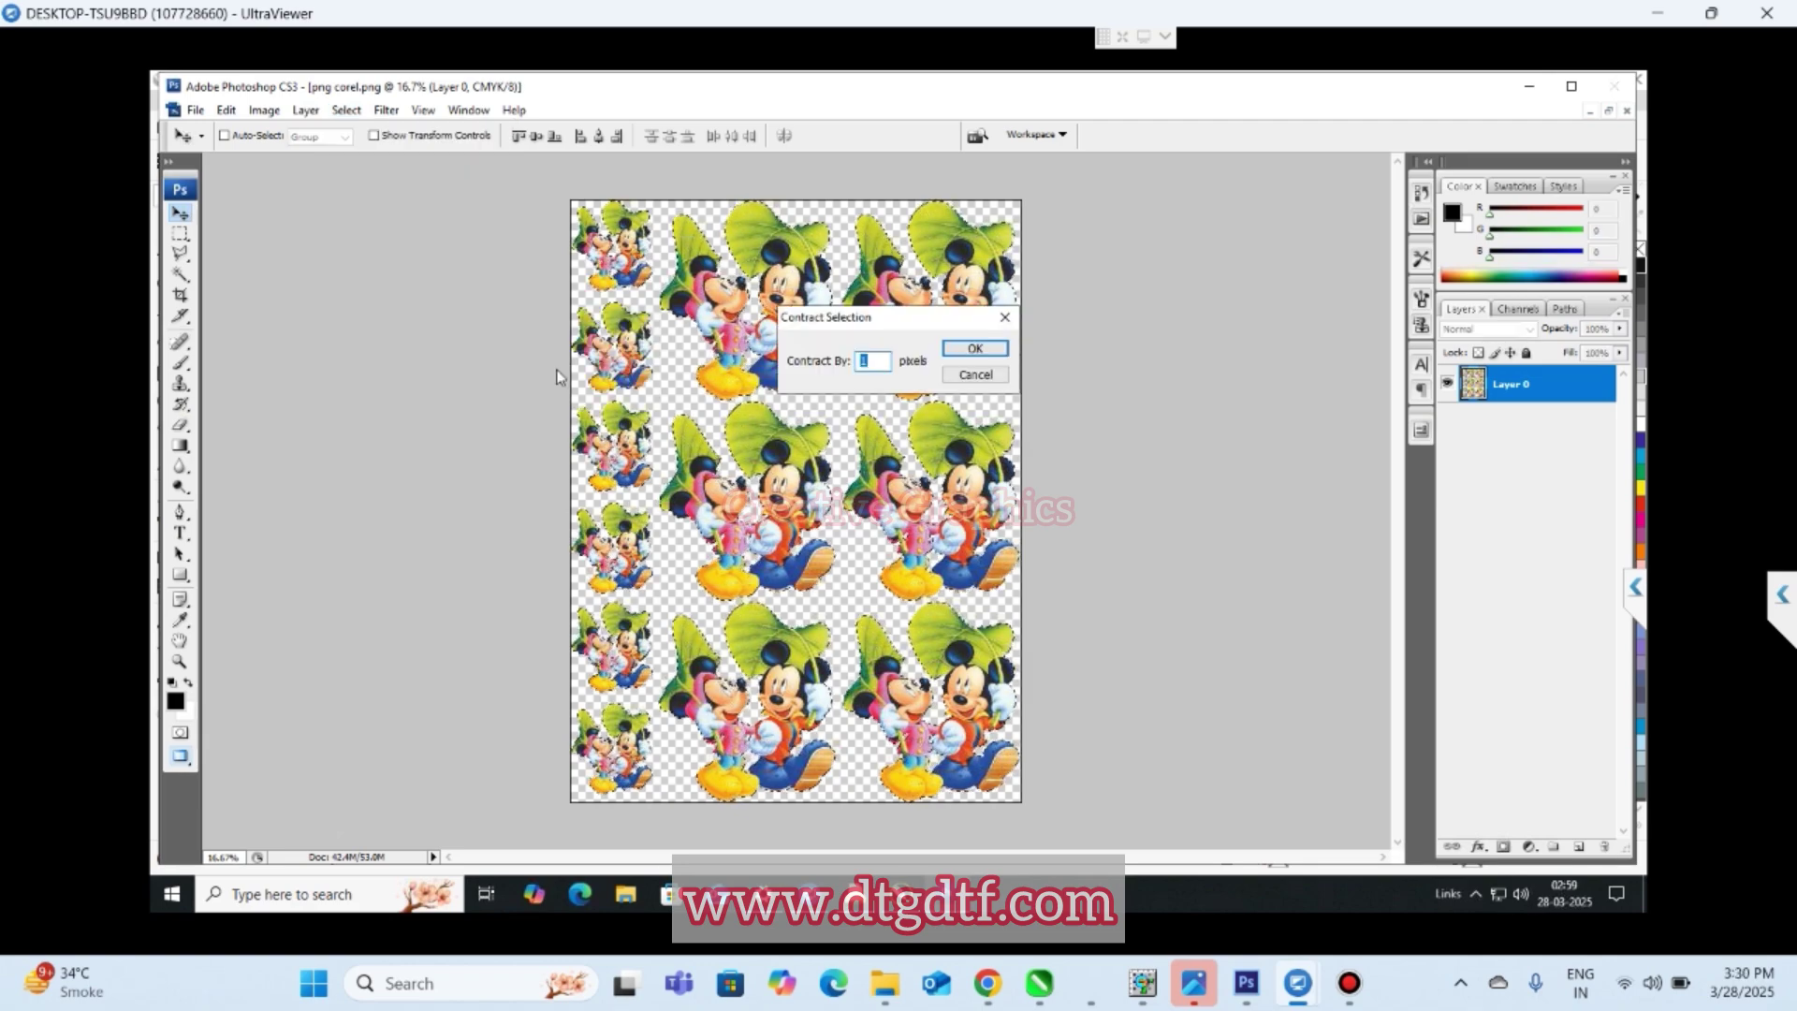
pyautogui.click(987, 354)
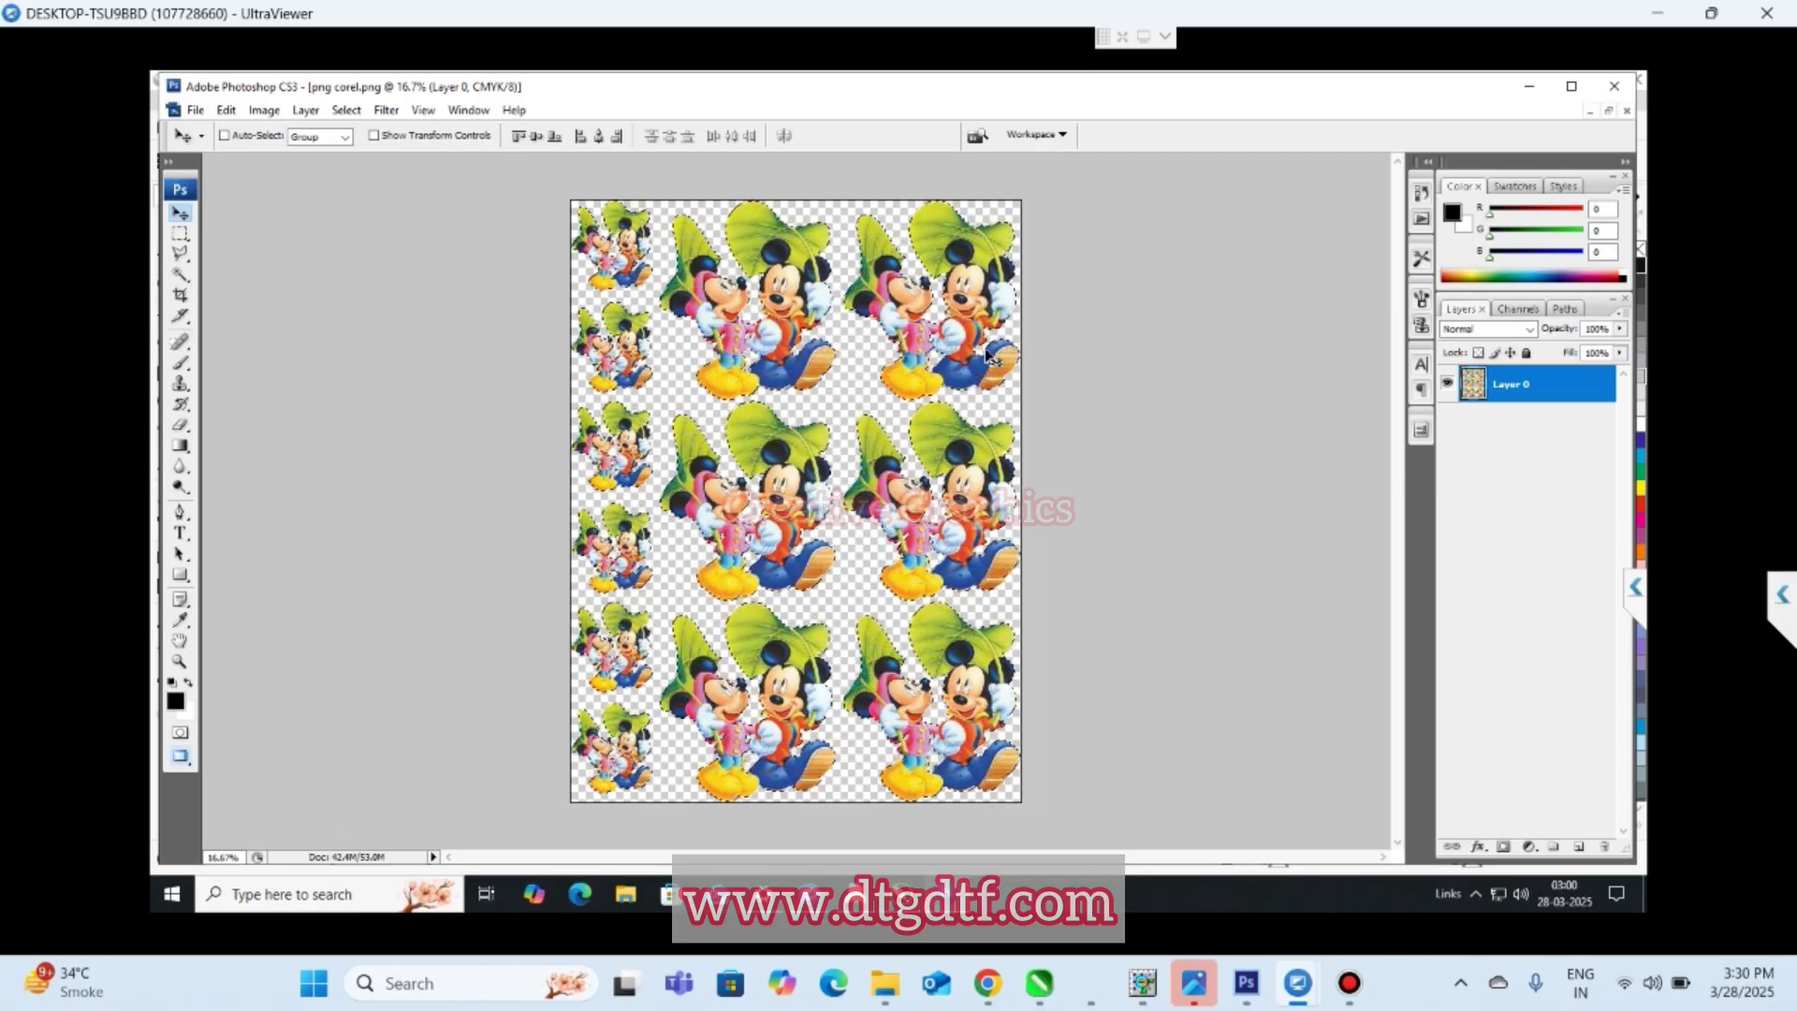
# - Add a spot channel named W1 with 100% solidity from the Channels panel
pyautogui.click(1518, 310)
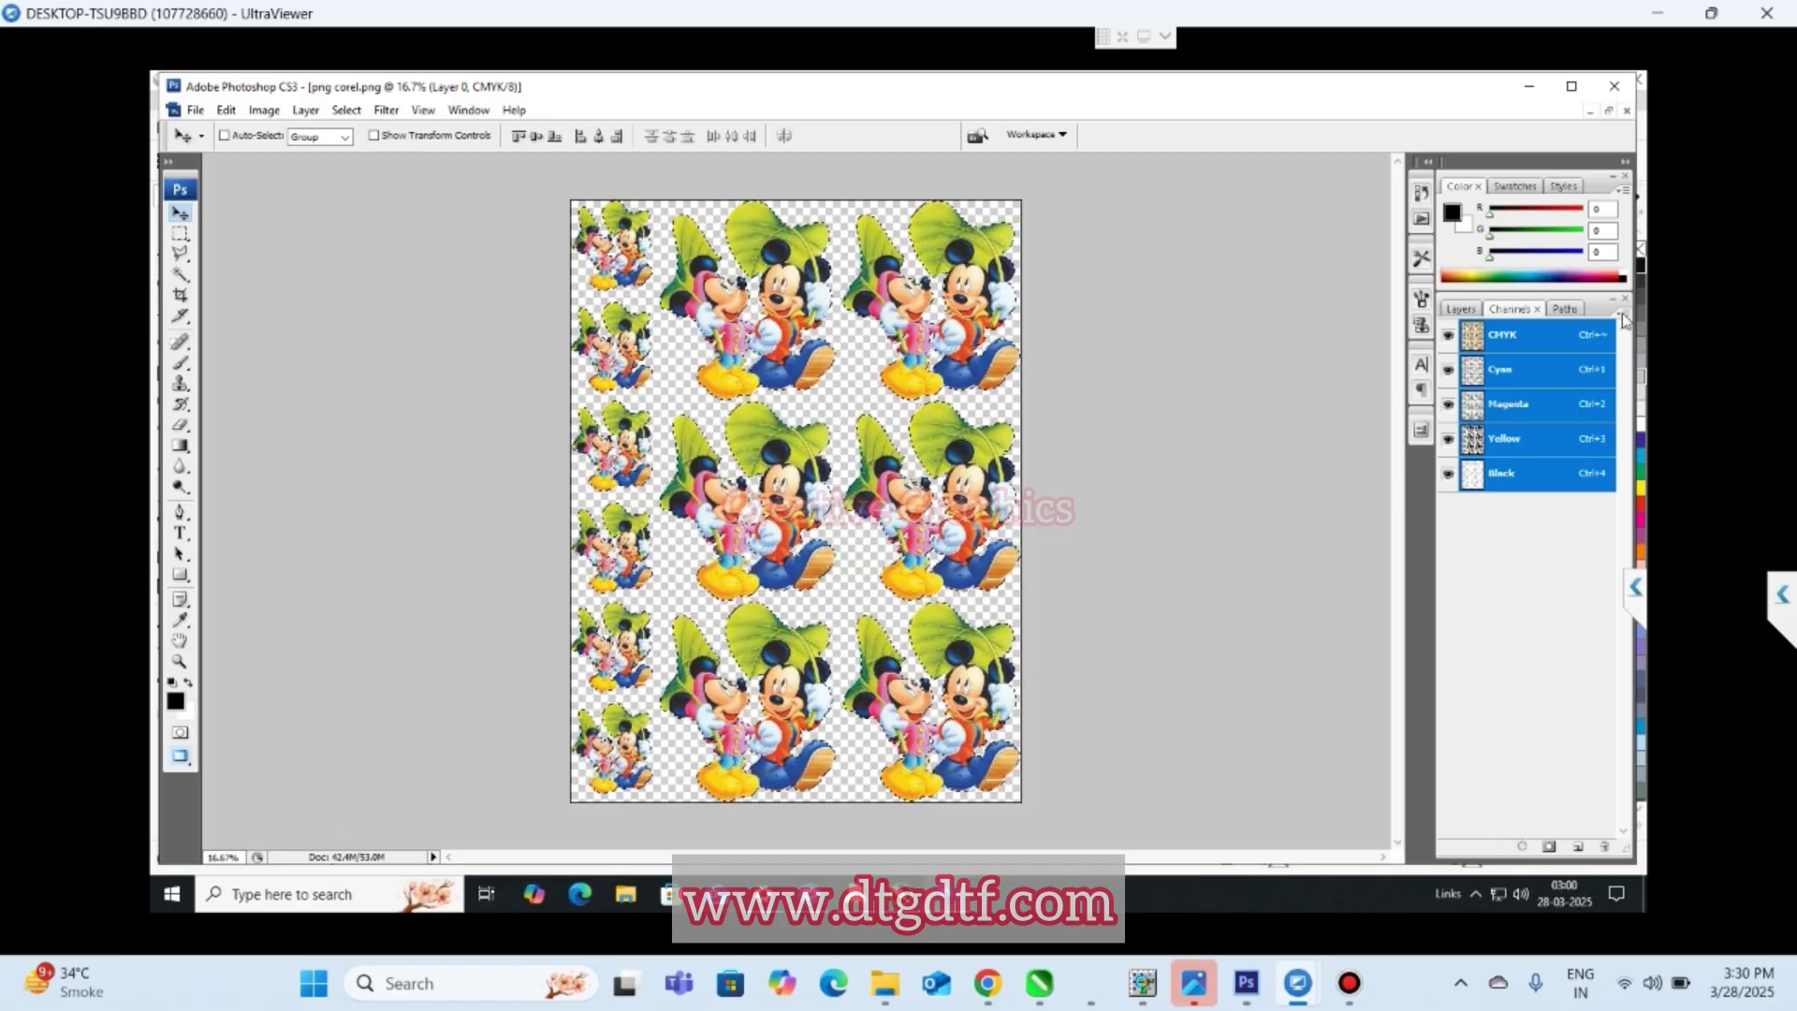
pyautogui.click(1624, 321)
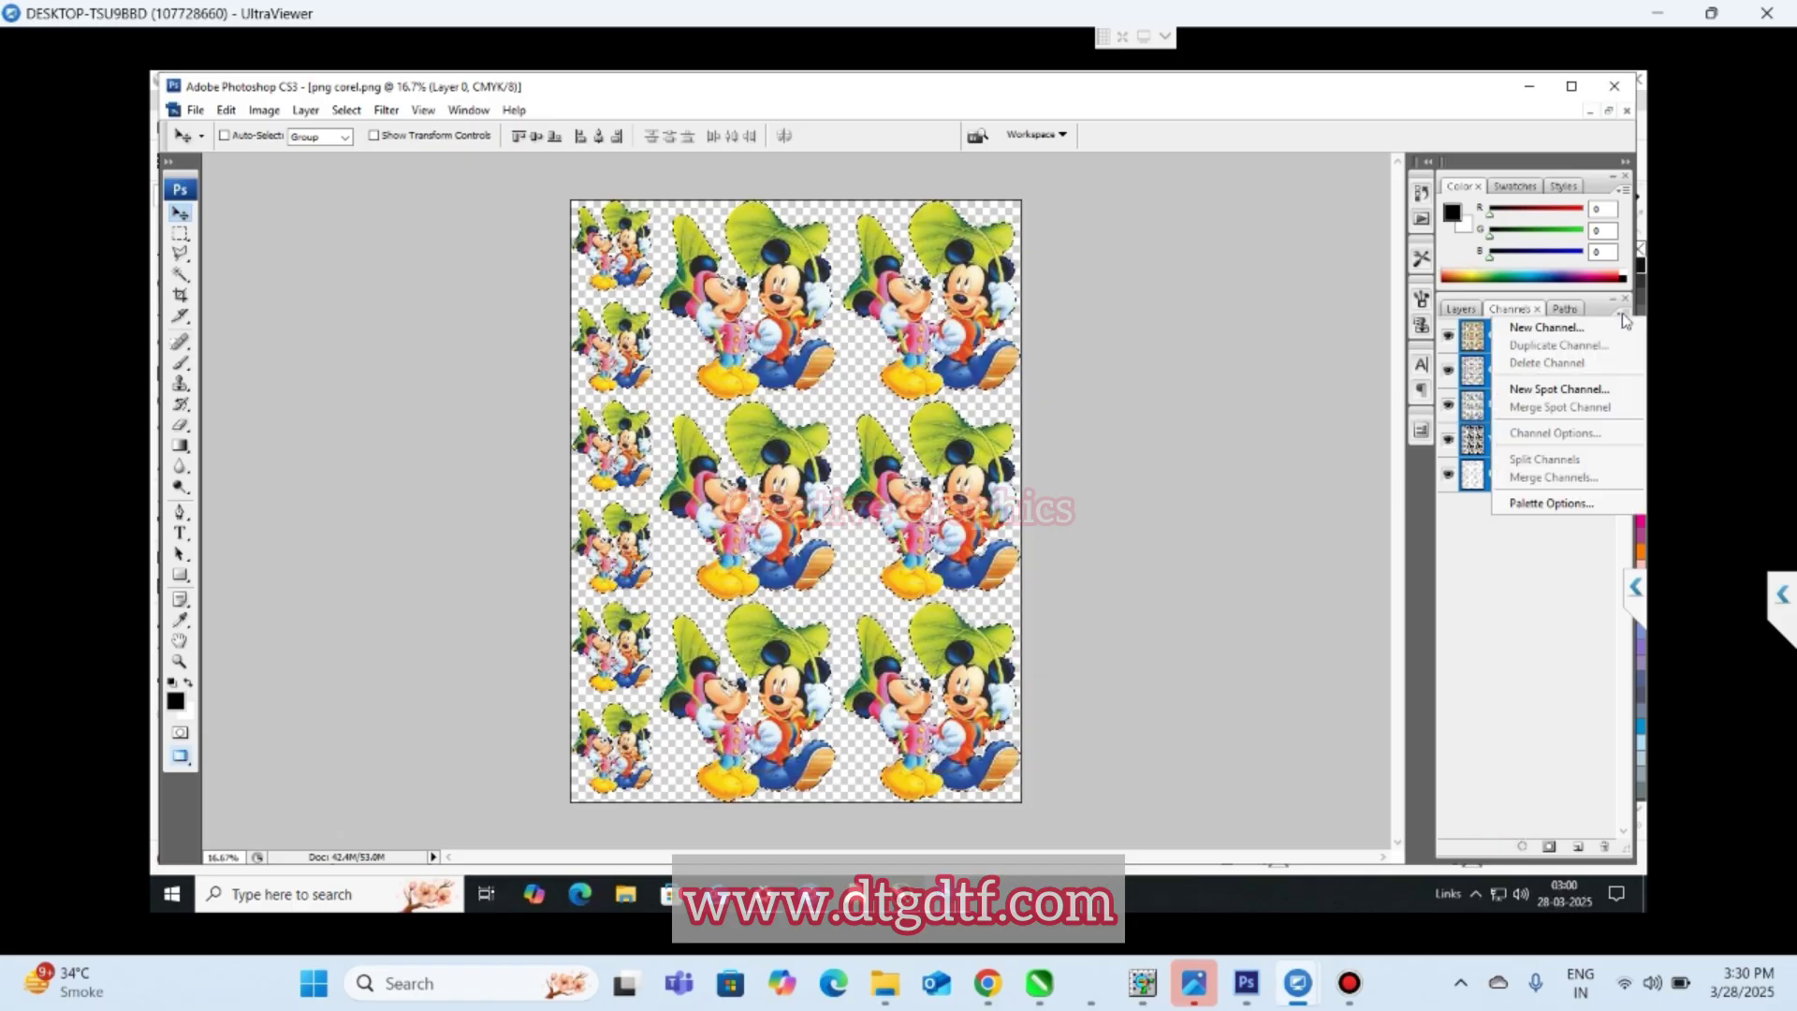
pyautogui.click(1549, 389)
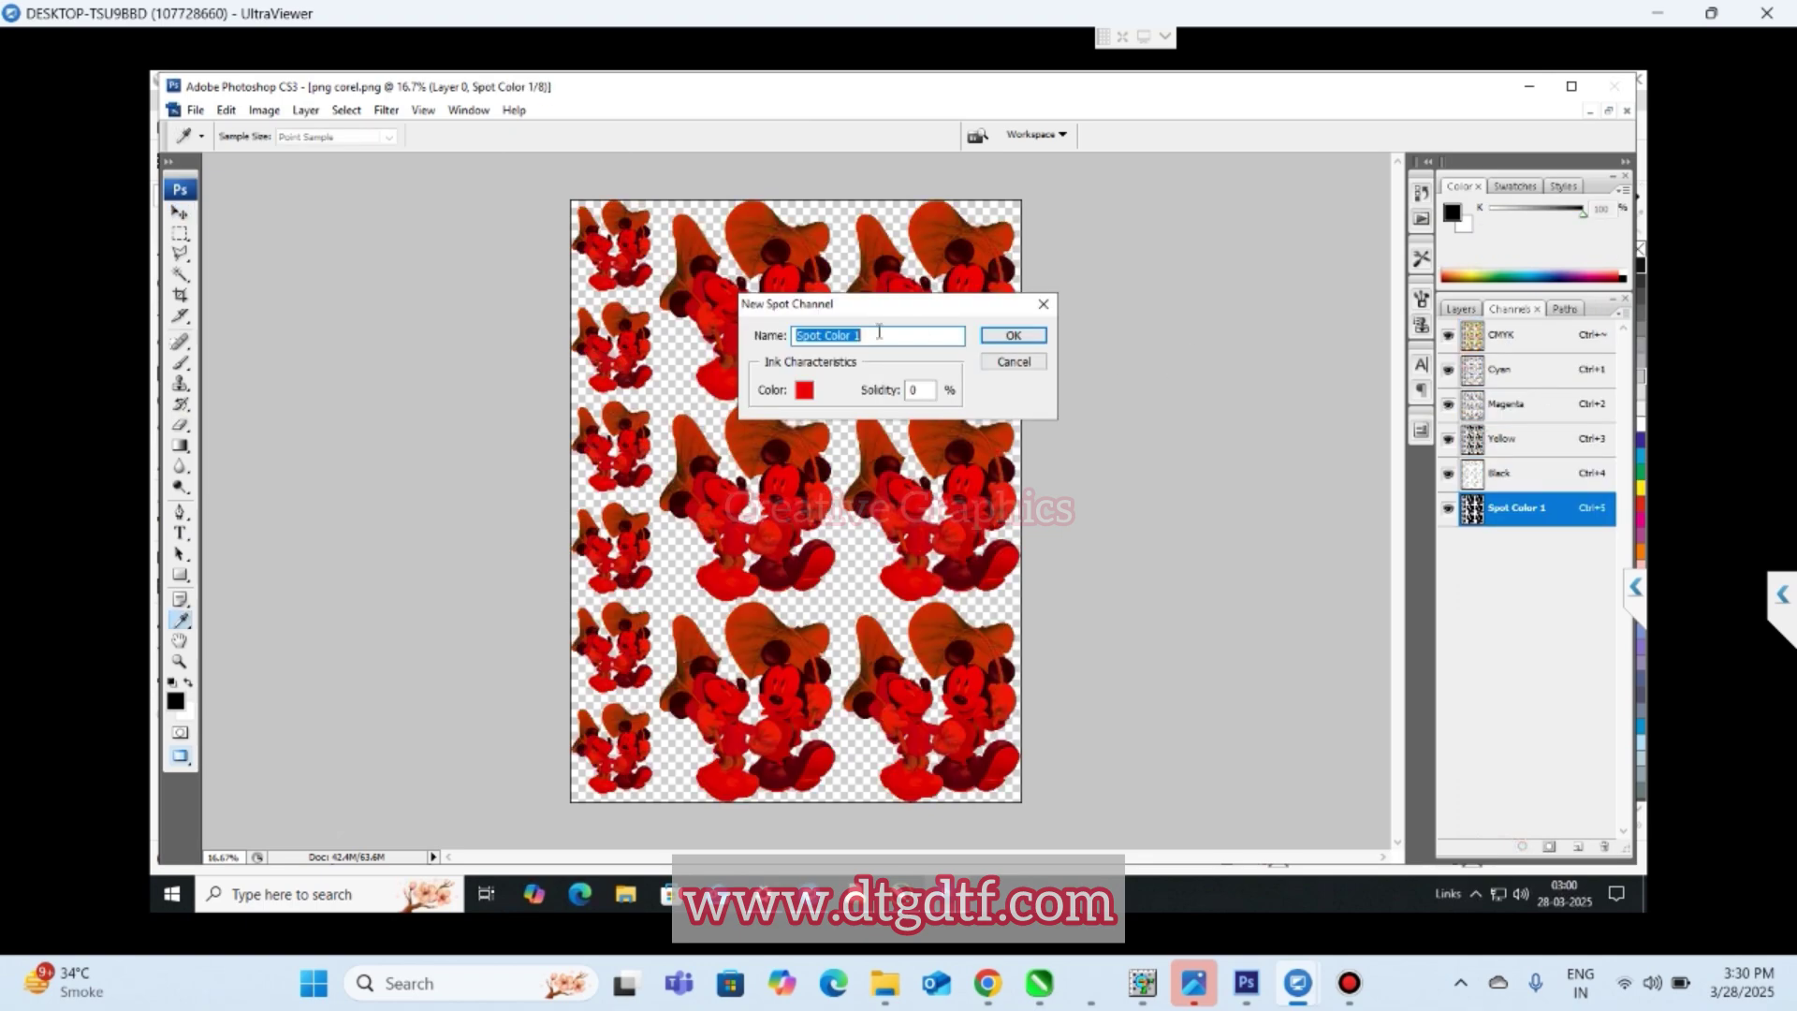
pyautogui.write('W')
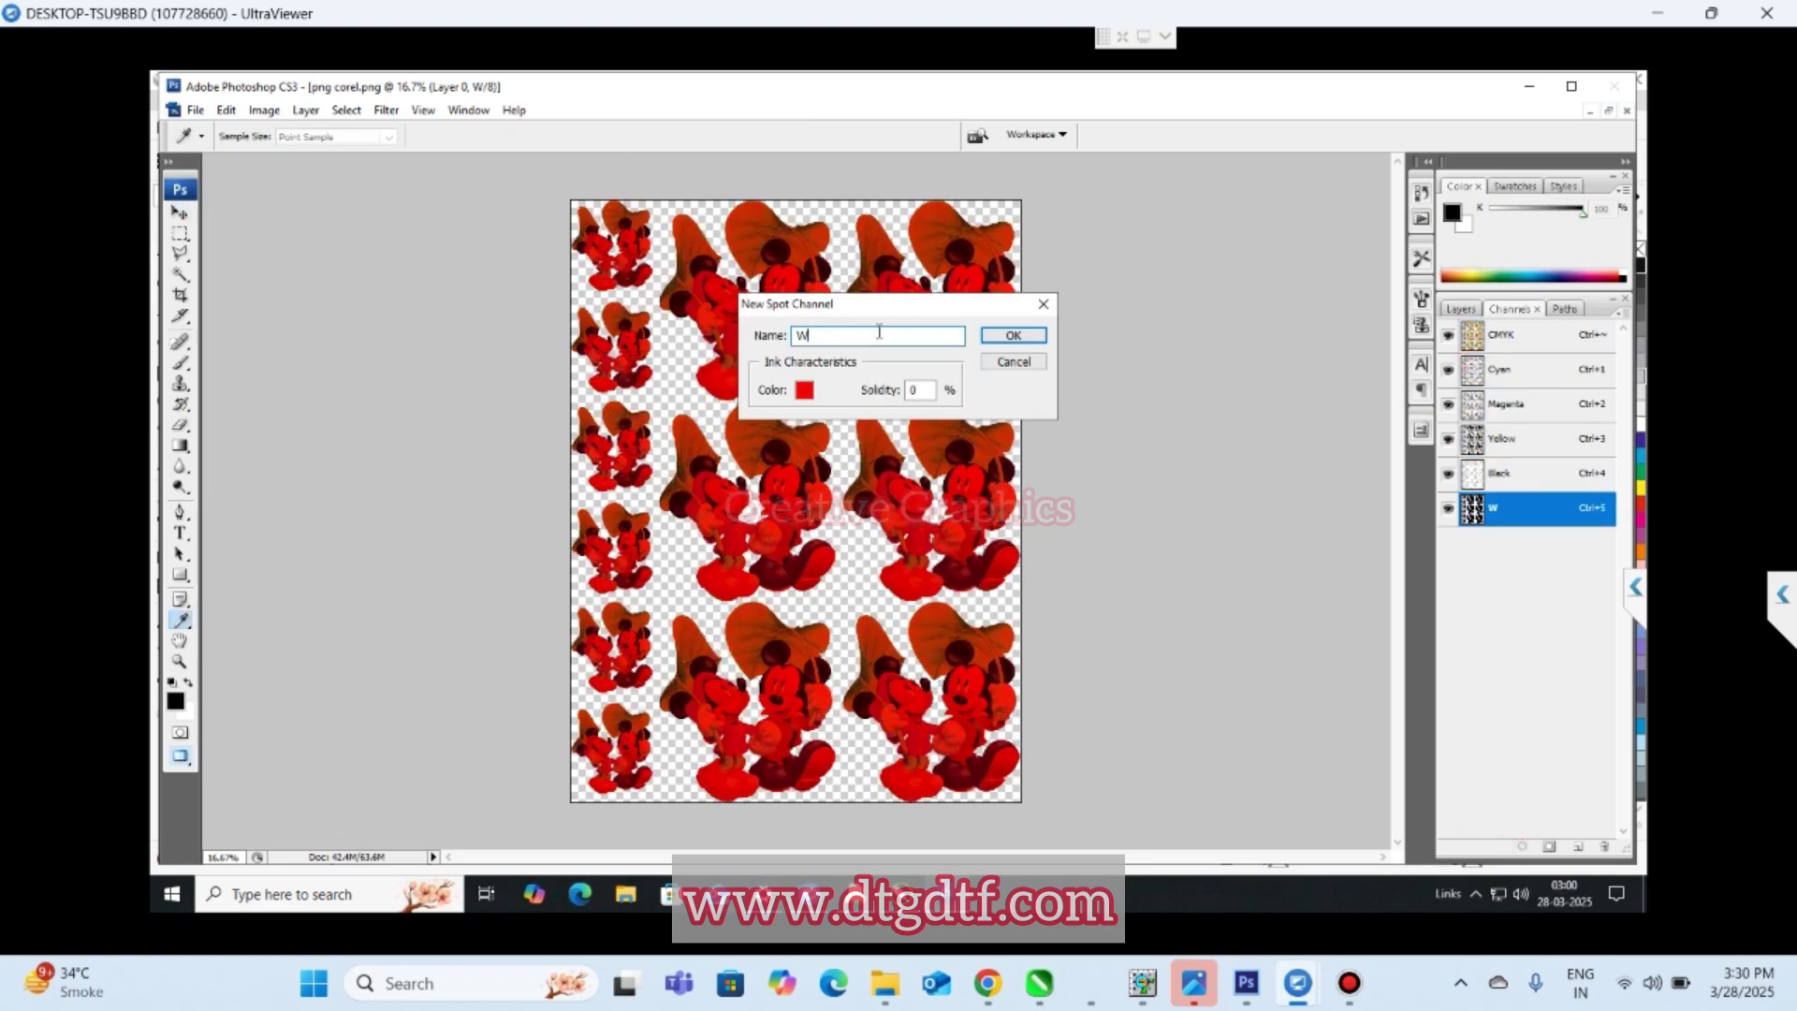
pyautogui.write('1')
pyautogui.doubleClick(908, 391)
pyautogui.write('100')
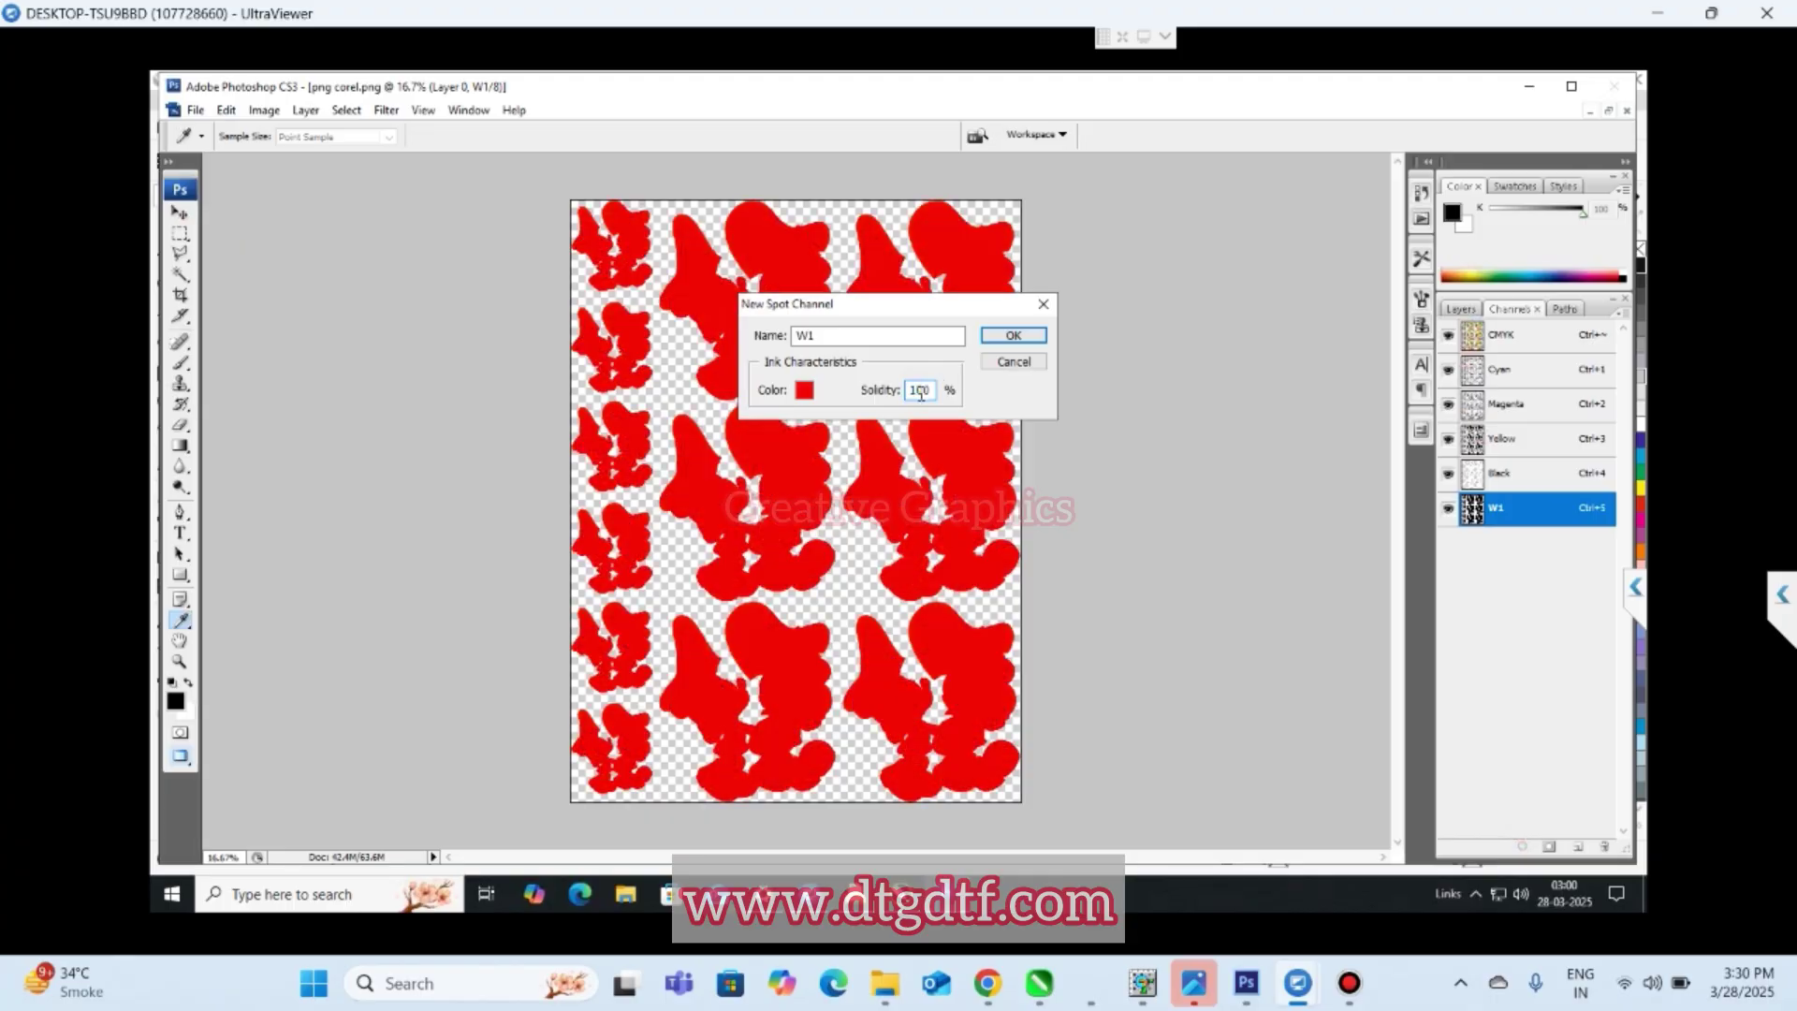
pyautogui.click(1015, 336)
pyautogui.press('v')
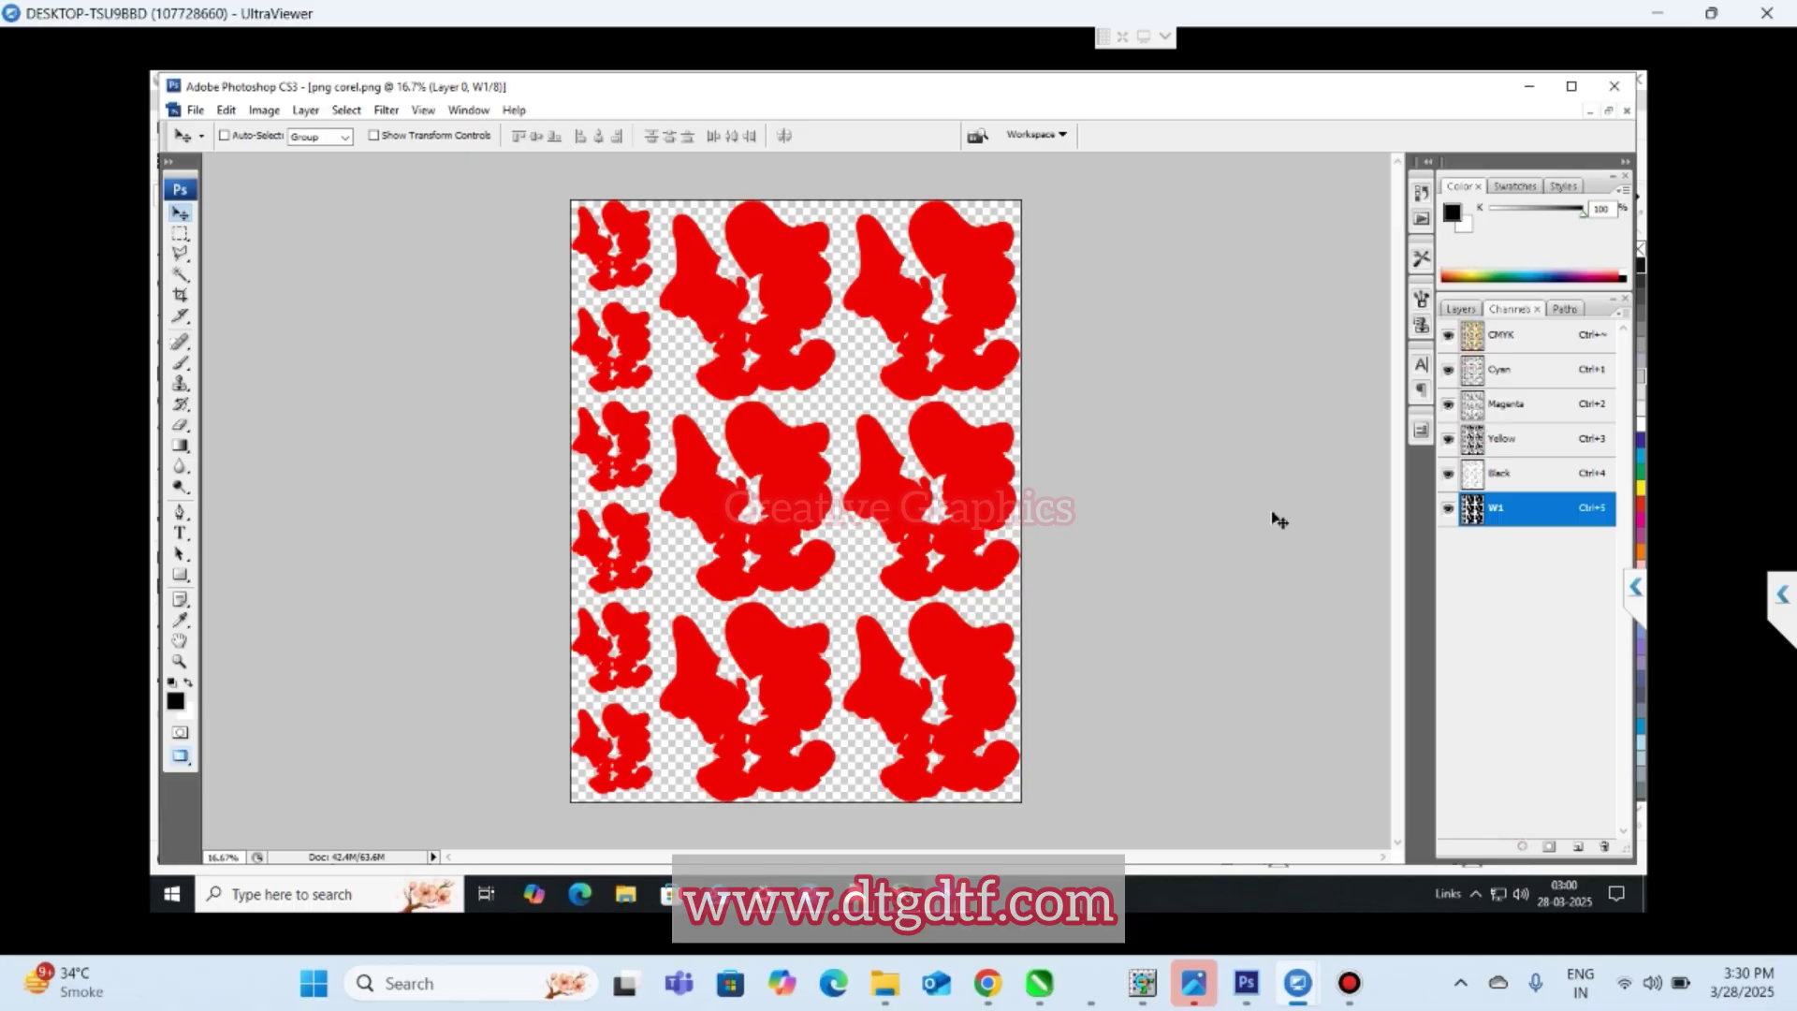
# - Save the document to the Desktop as PHOTOSHOP FILE.psd with maximized compatibility
pyautogui.hotkey('ctrl', 'shift', 's')
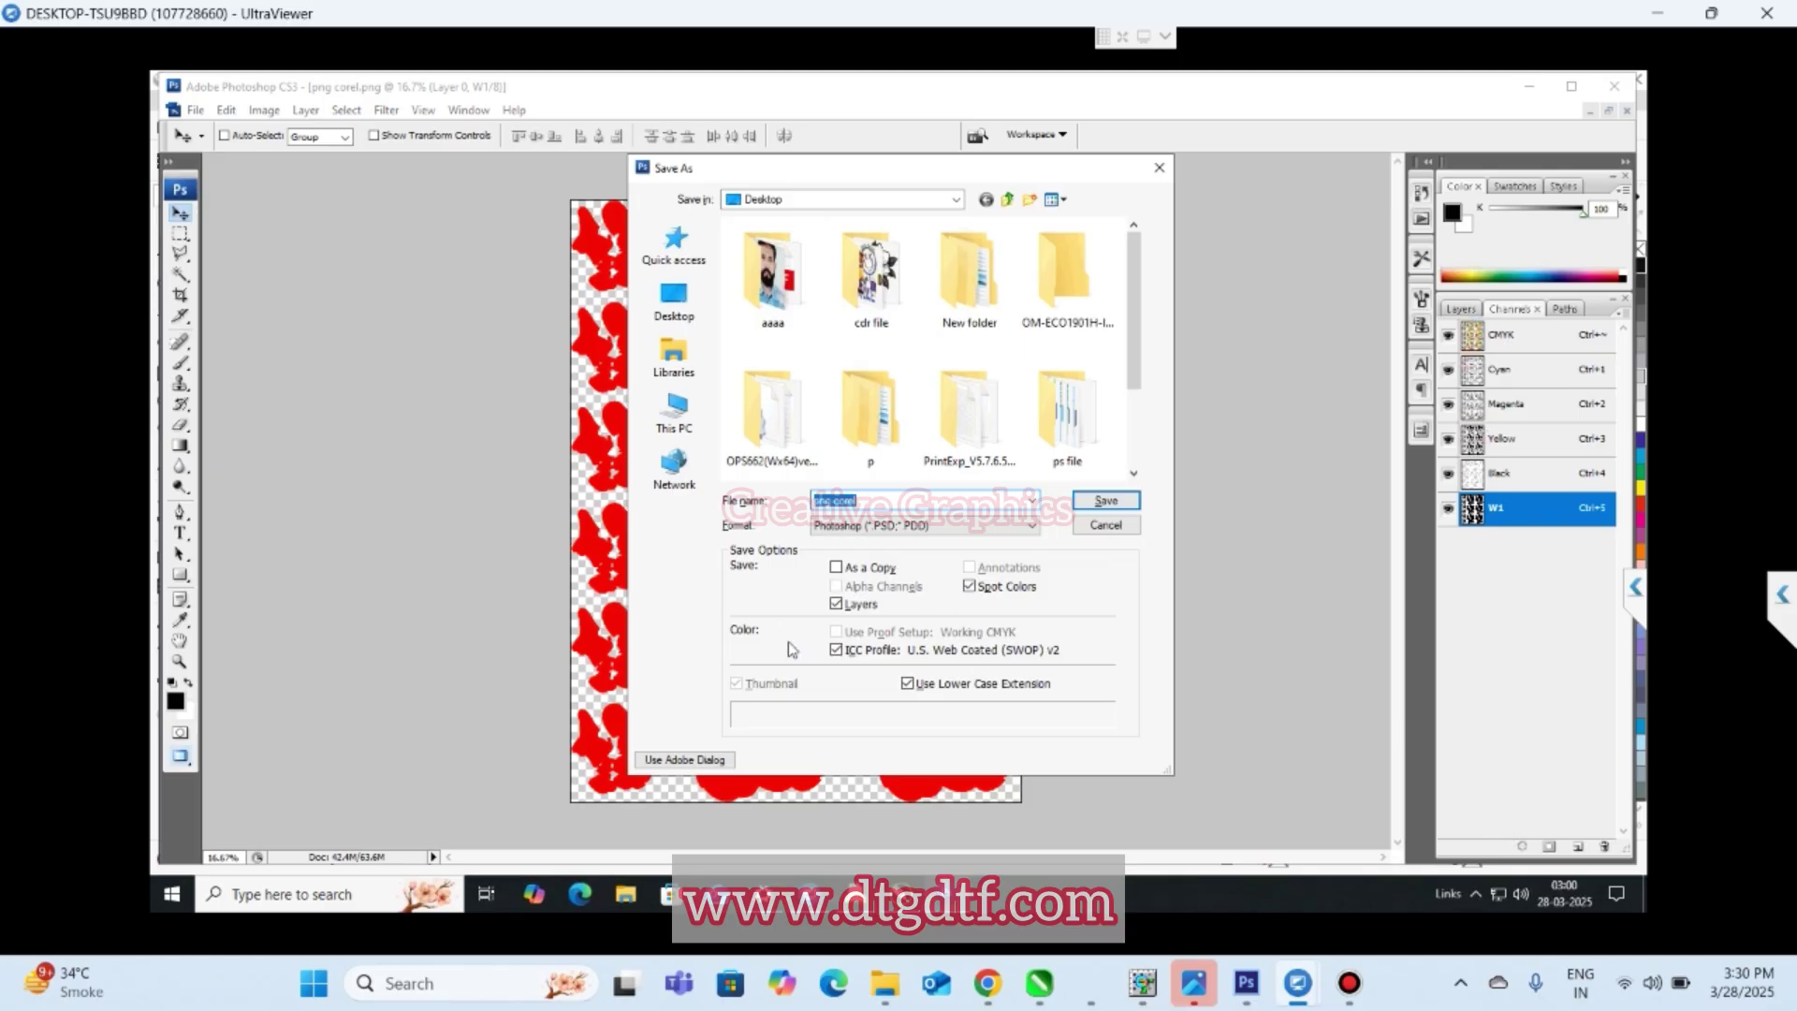
pyautogui.click(658, 309)
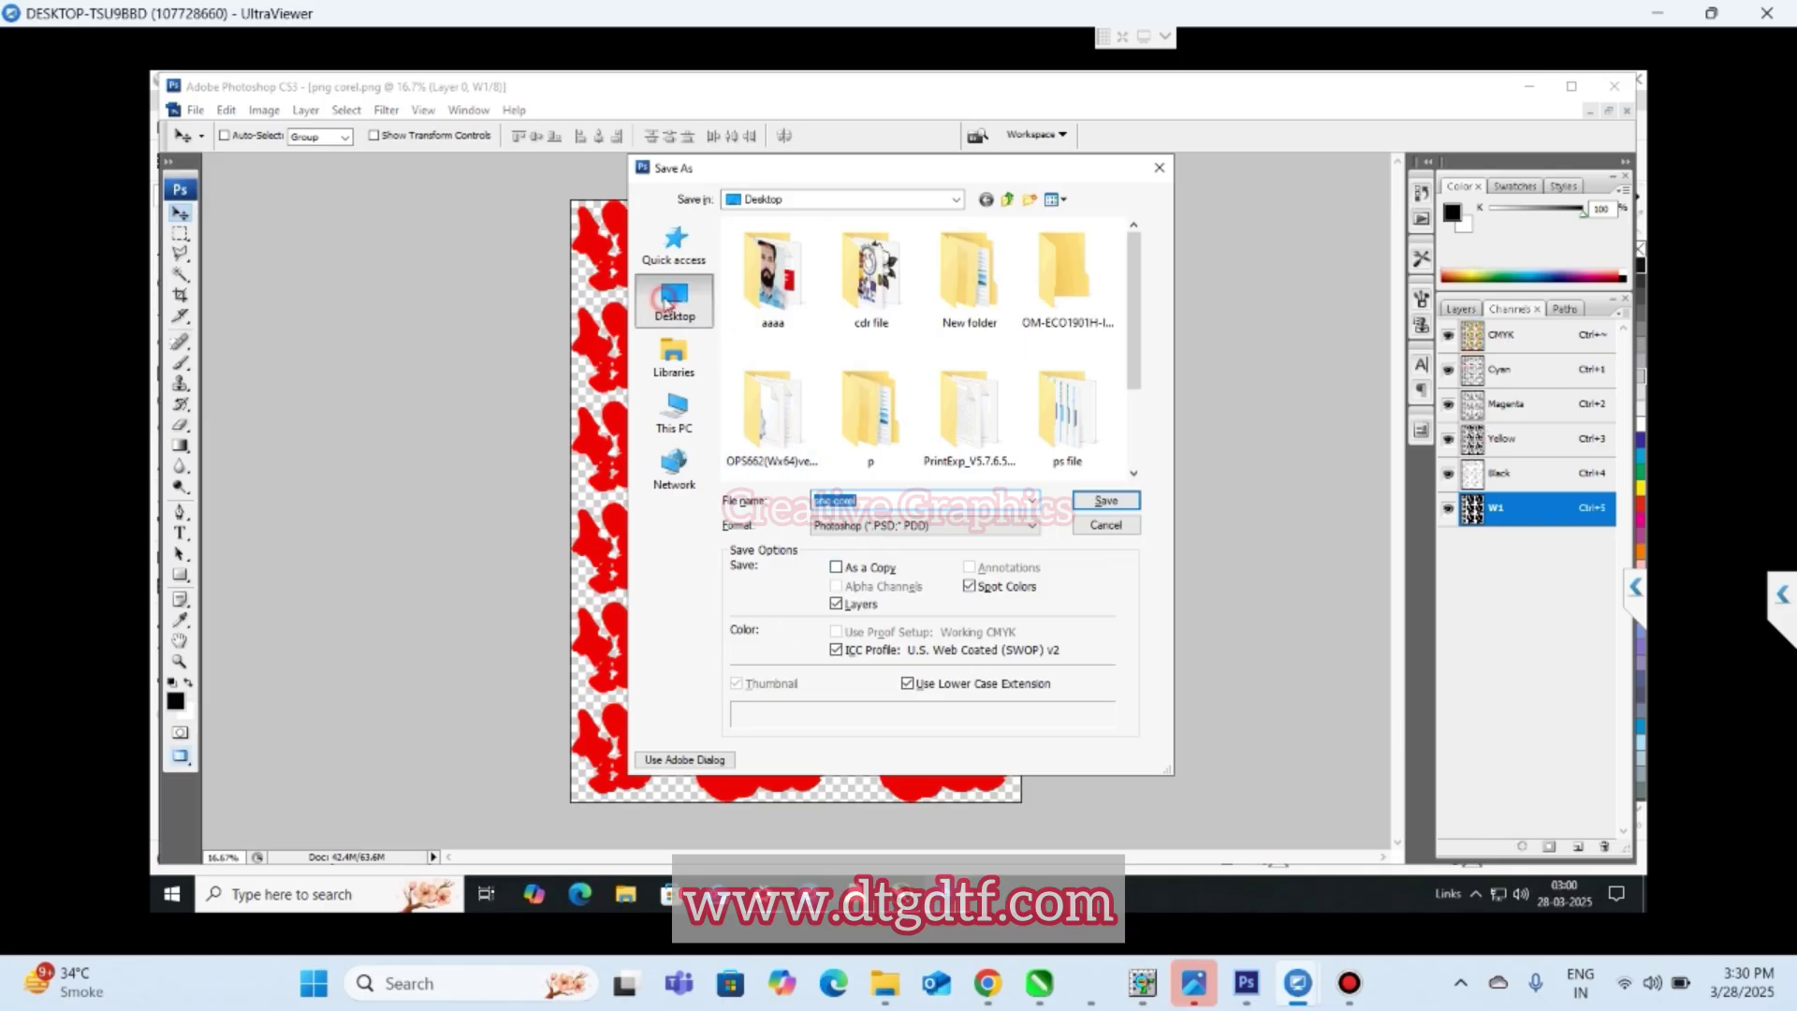
pyautogui.doubleClick(845, 500)
pyautogui.write('PHOTOSHOP FILE')
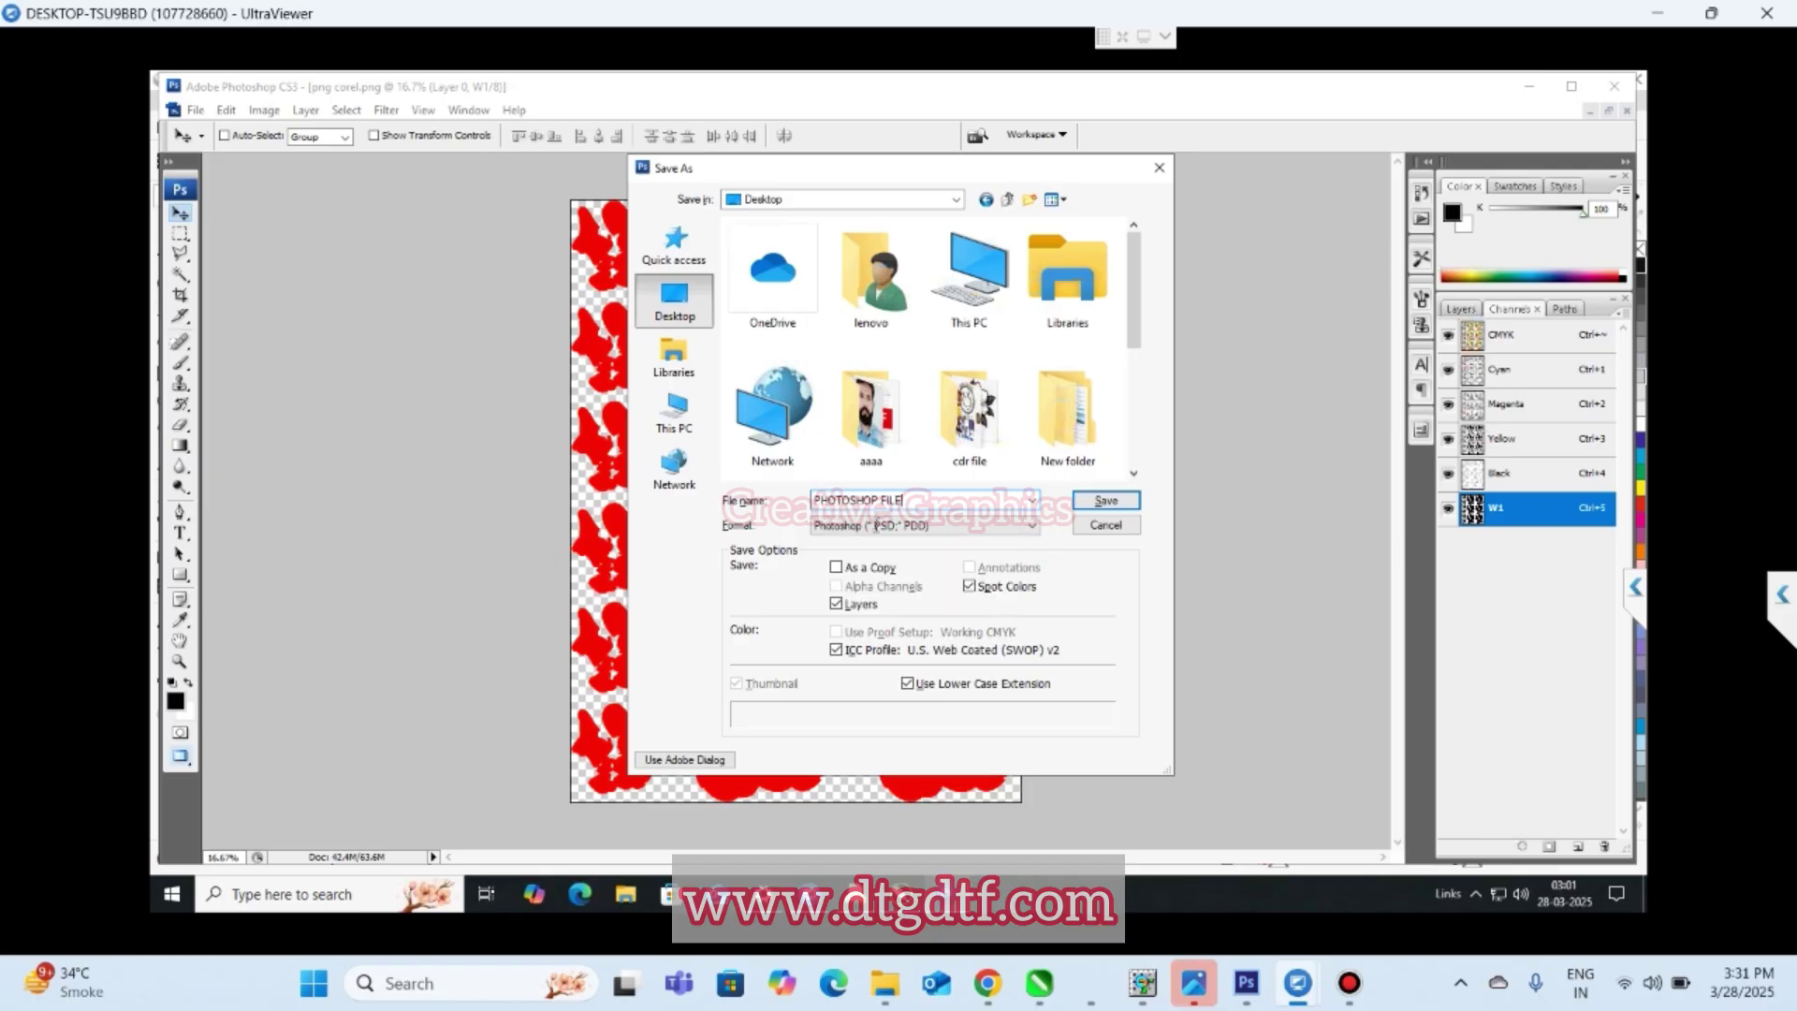
pyautogui.click(1097, 501)
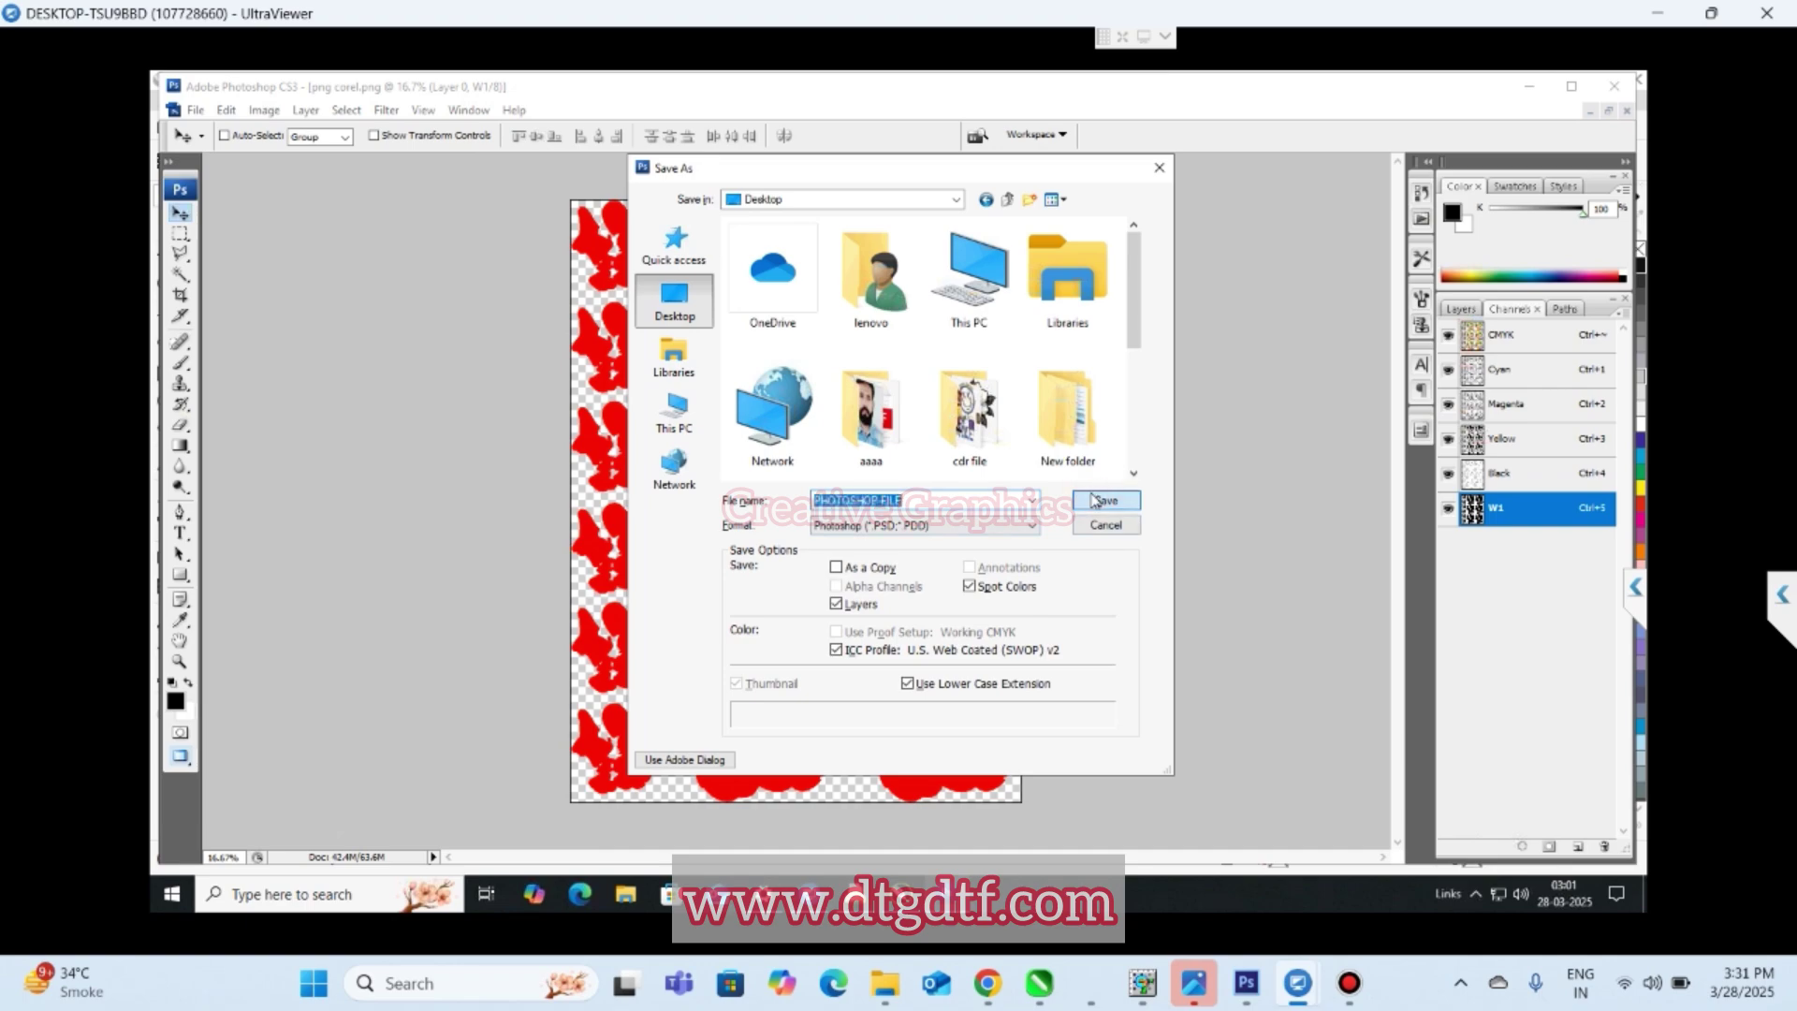
pyautogui.click(1096, 500)
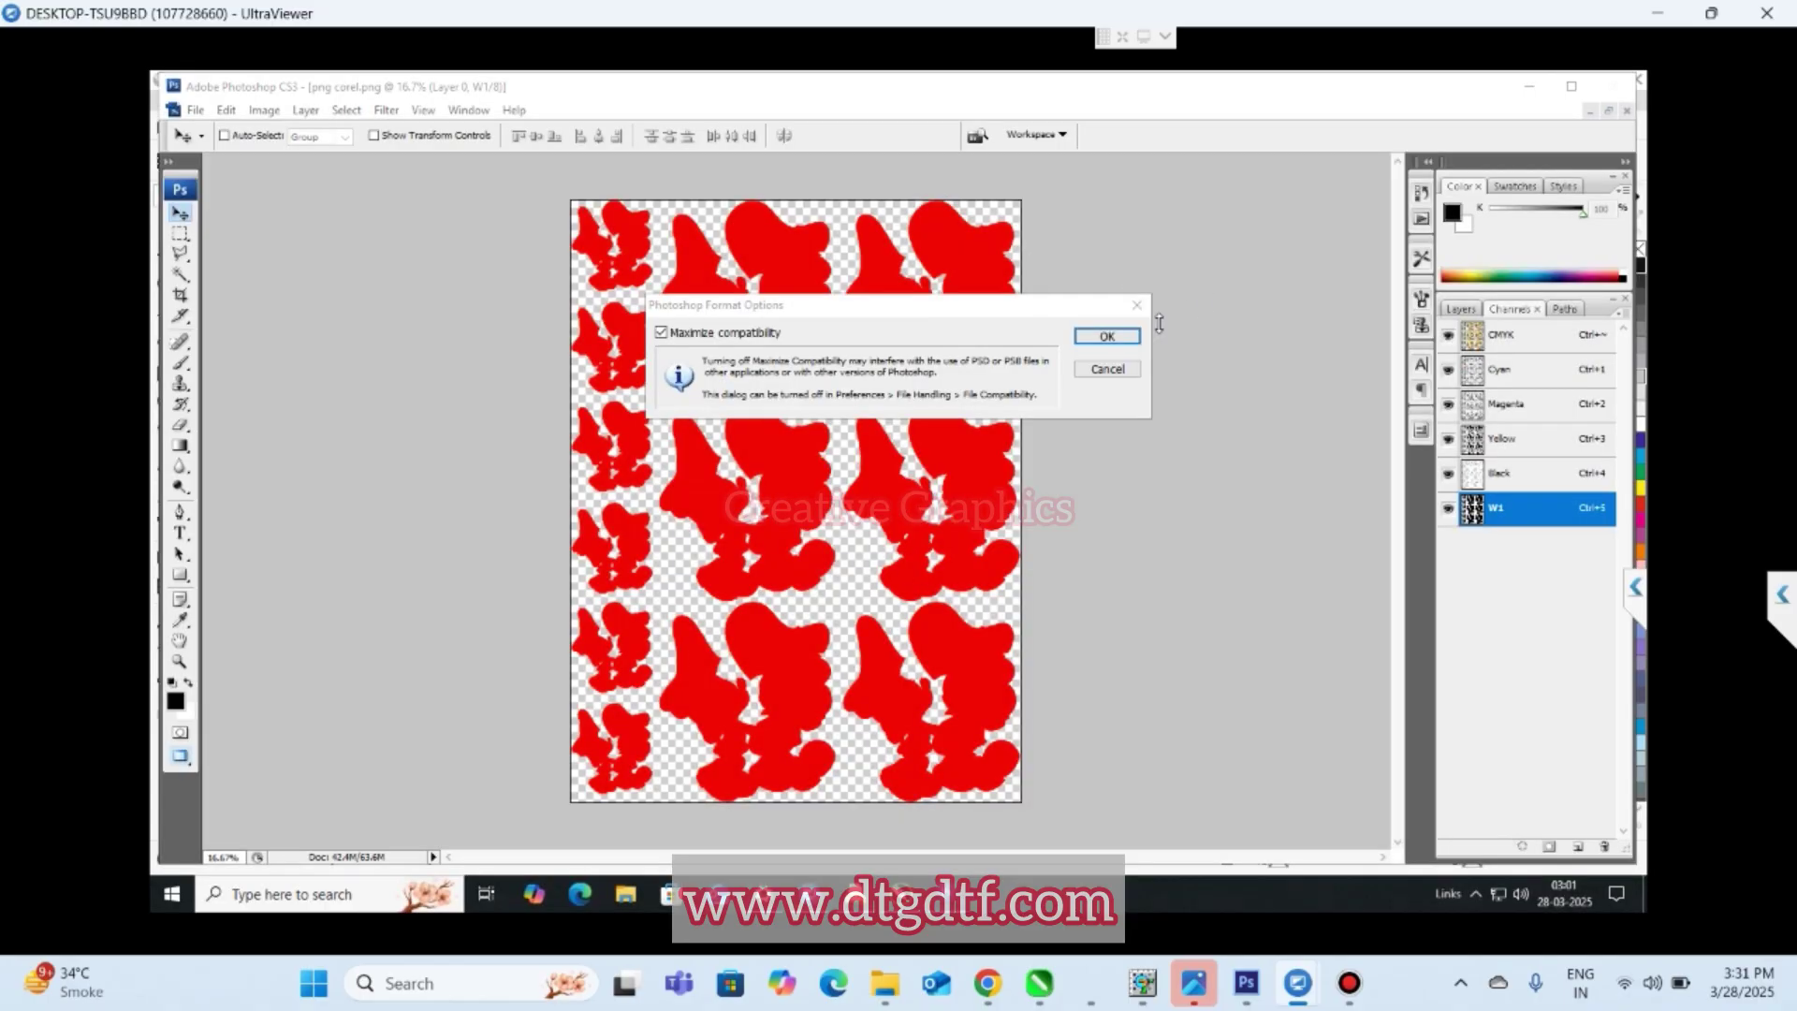
pyautogui.click(1122, 338)
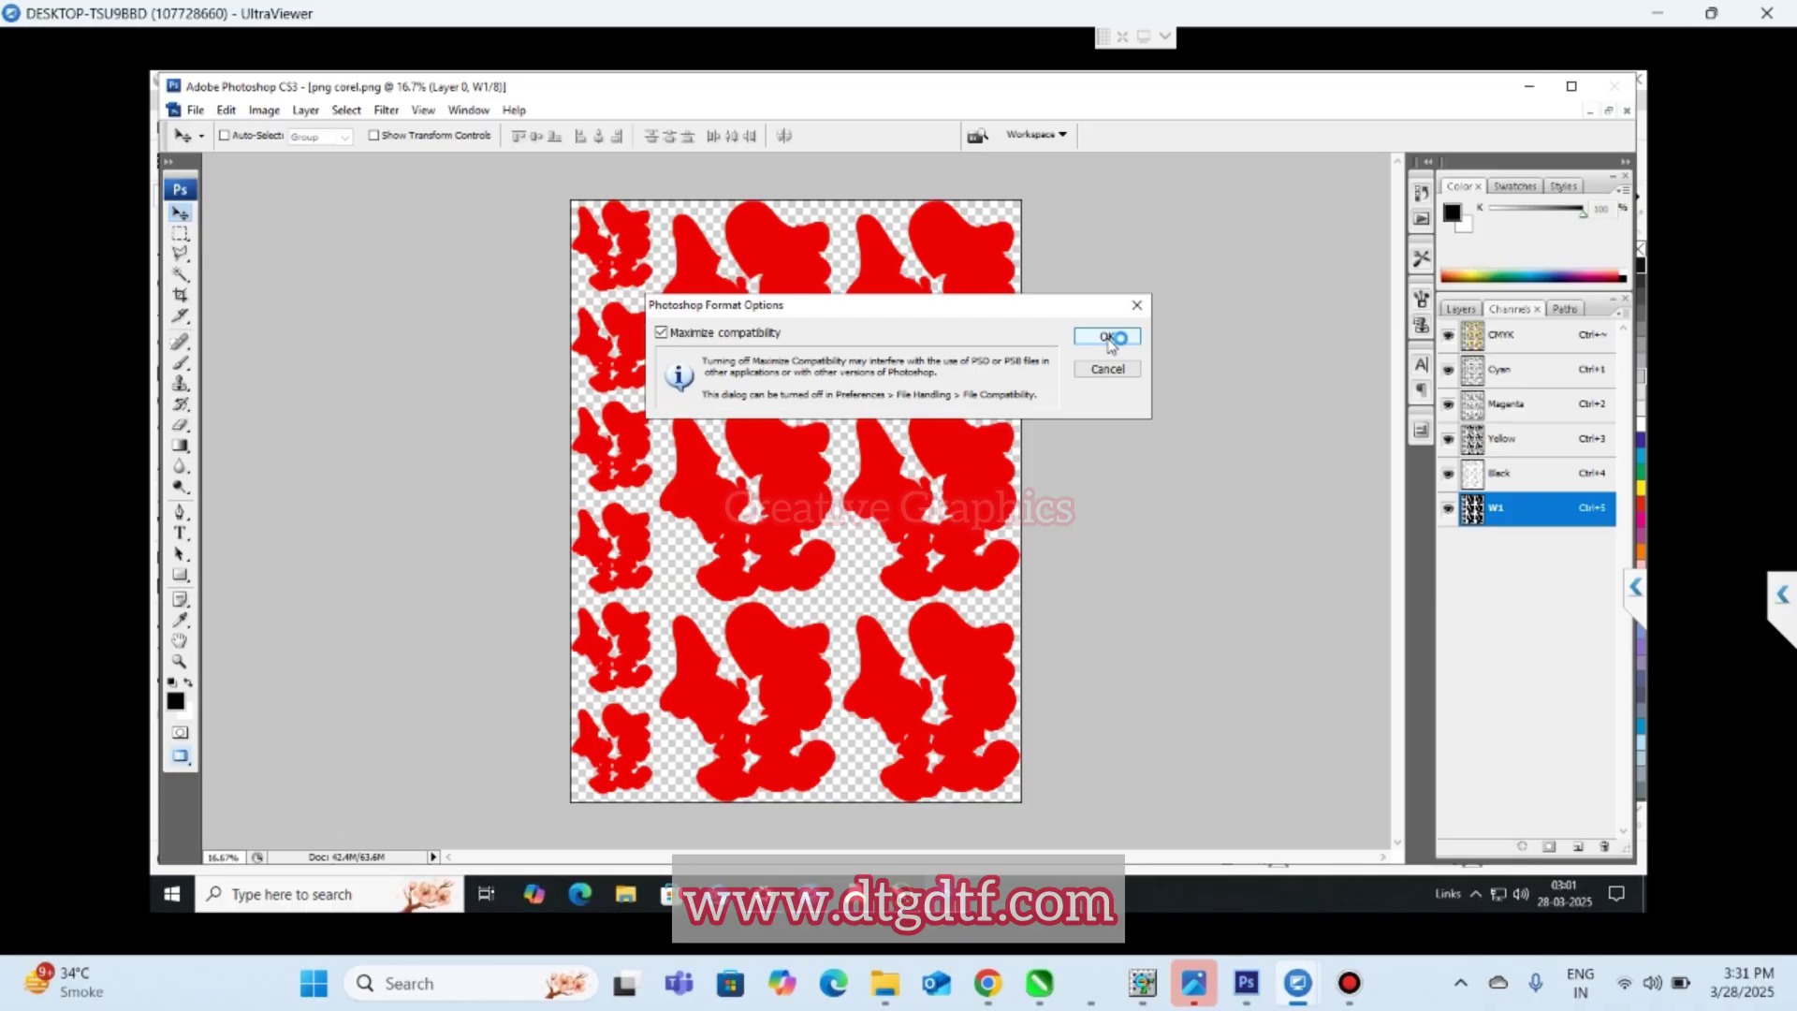
pyautogui.click(1100, 341)
# - Switch to MainTop DTP and browse the Import Picture dialog to the Desktop
pyautogui.moveTo(948, 894)
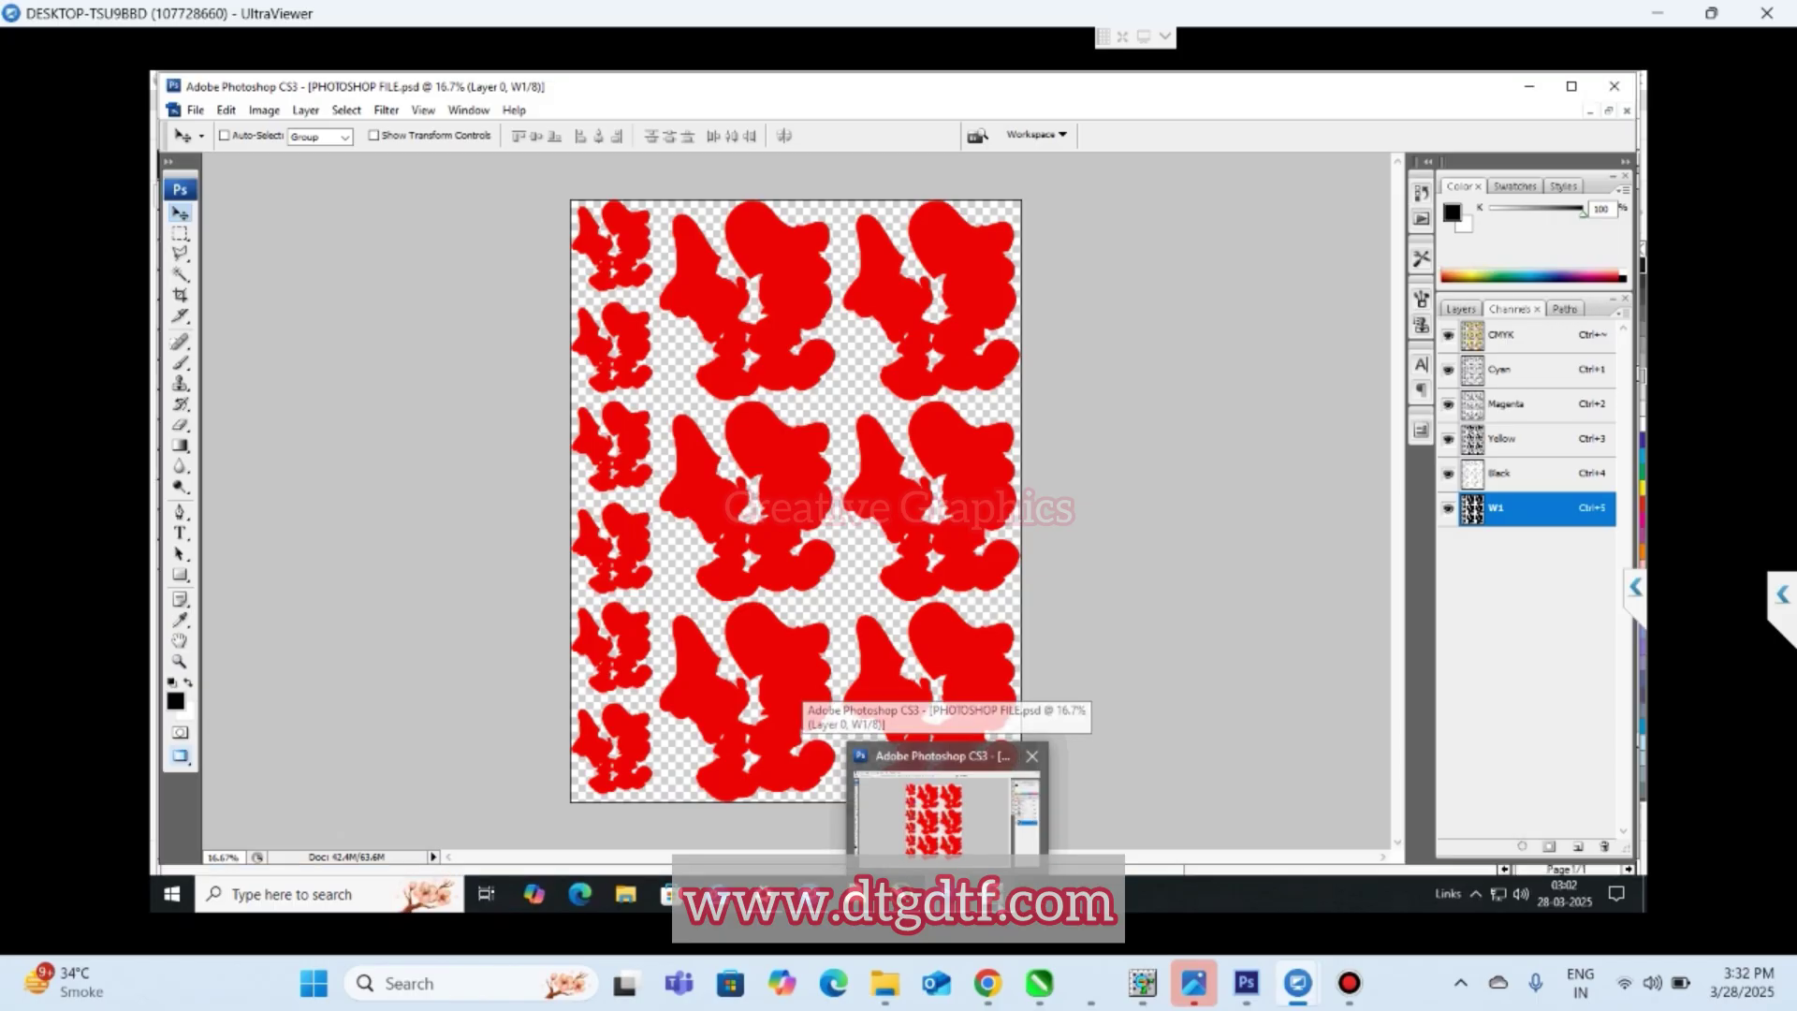
pyautogui.click(1015, 821)
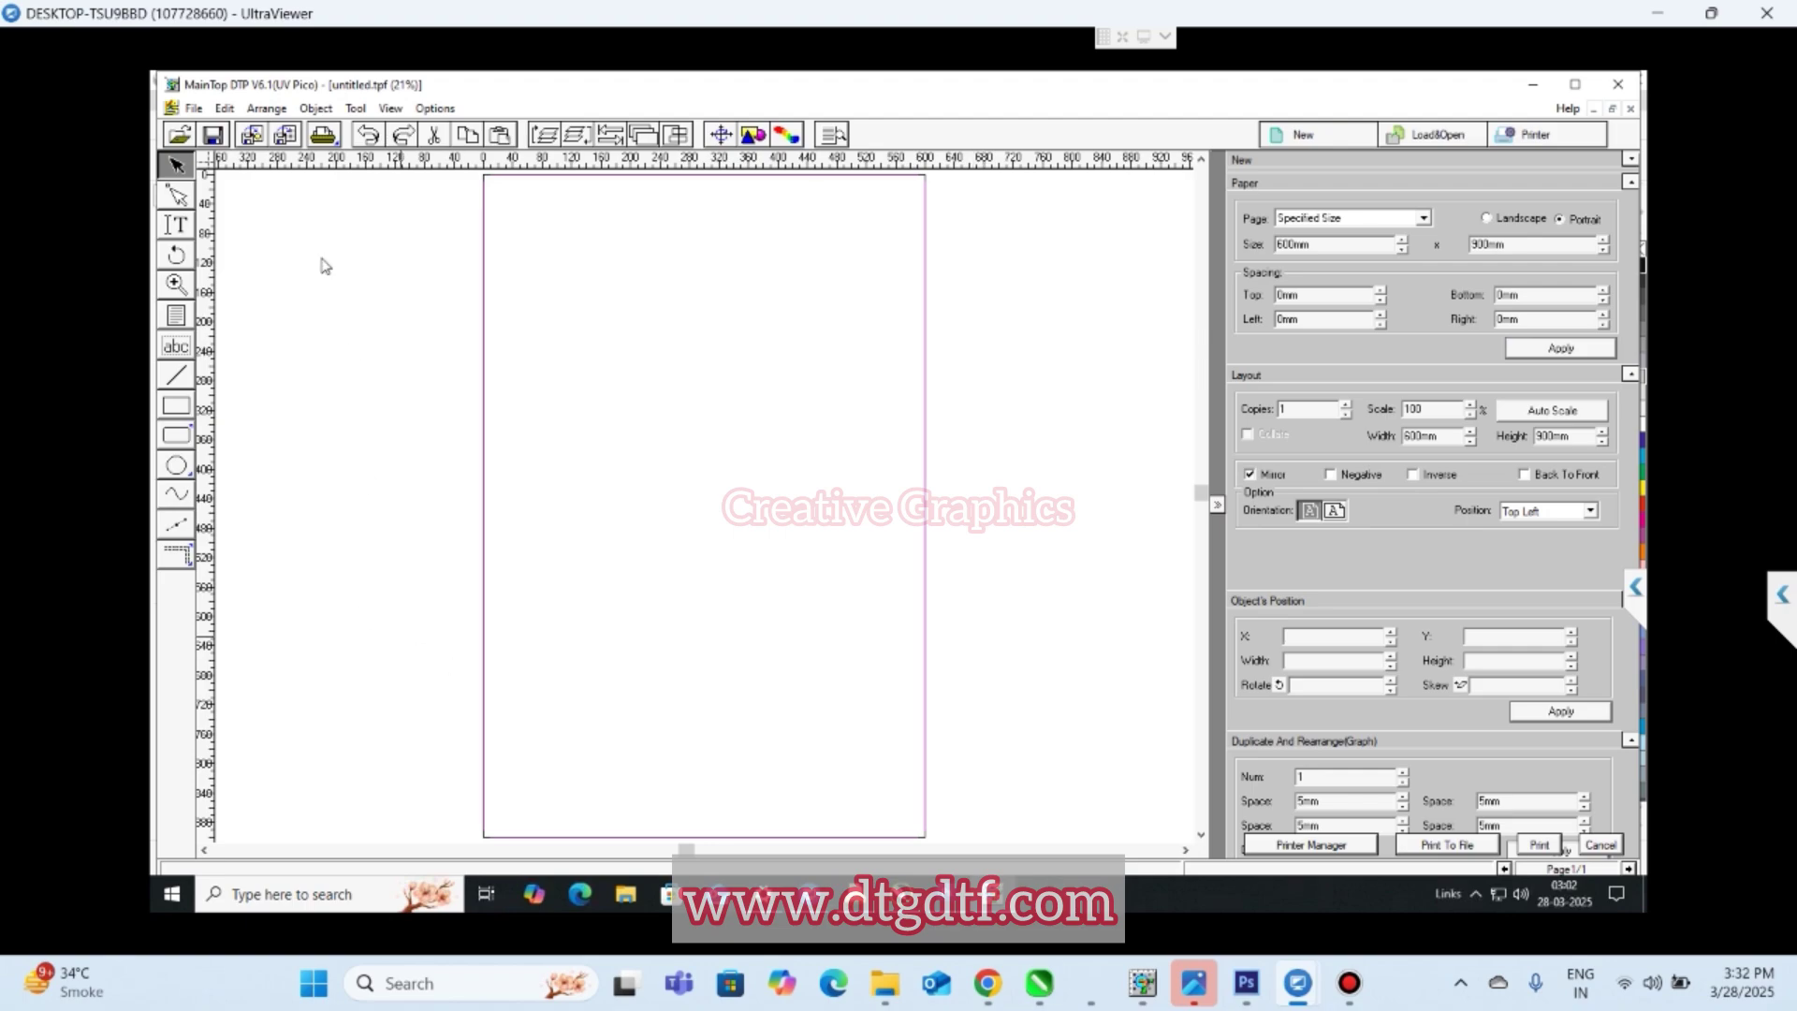
pyautogui.click(194, 108)
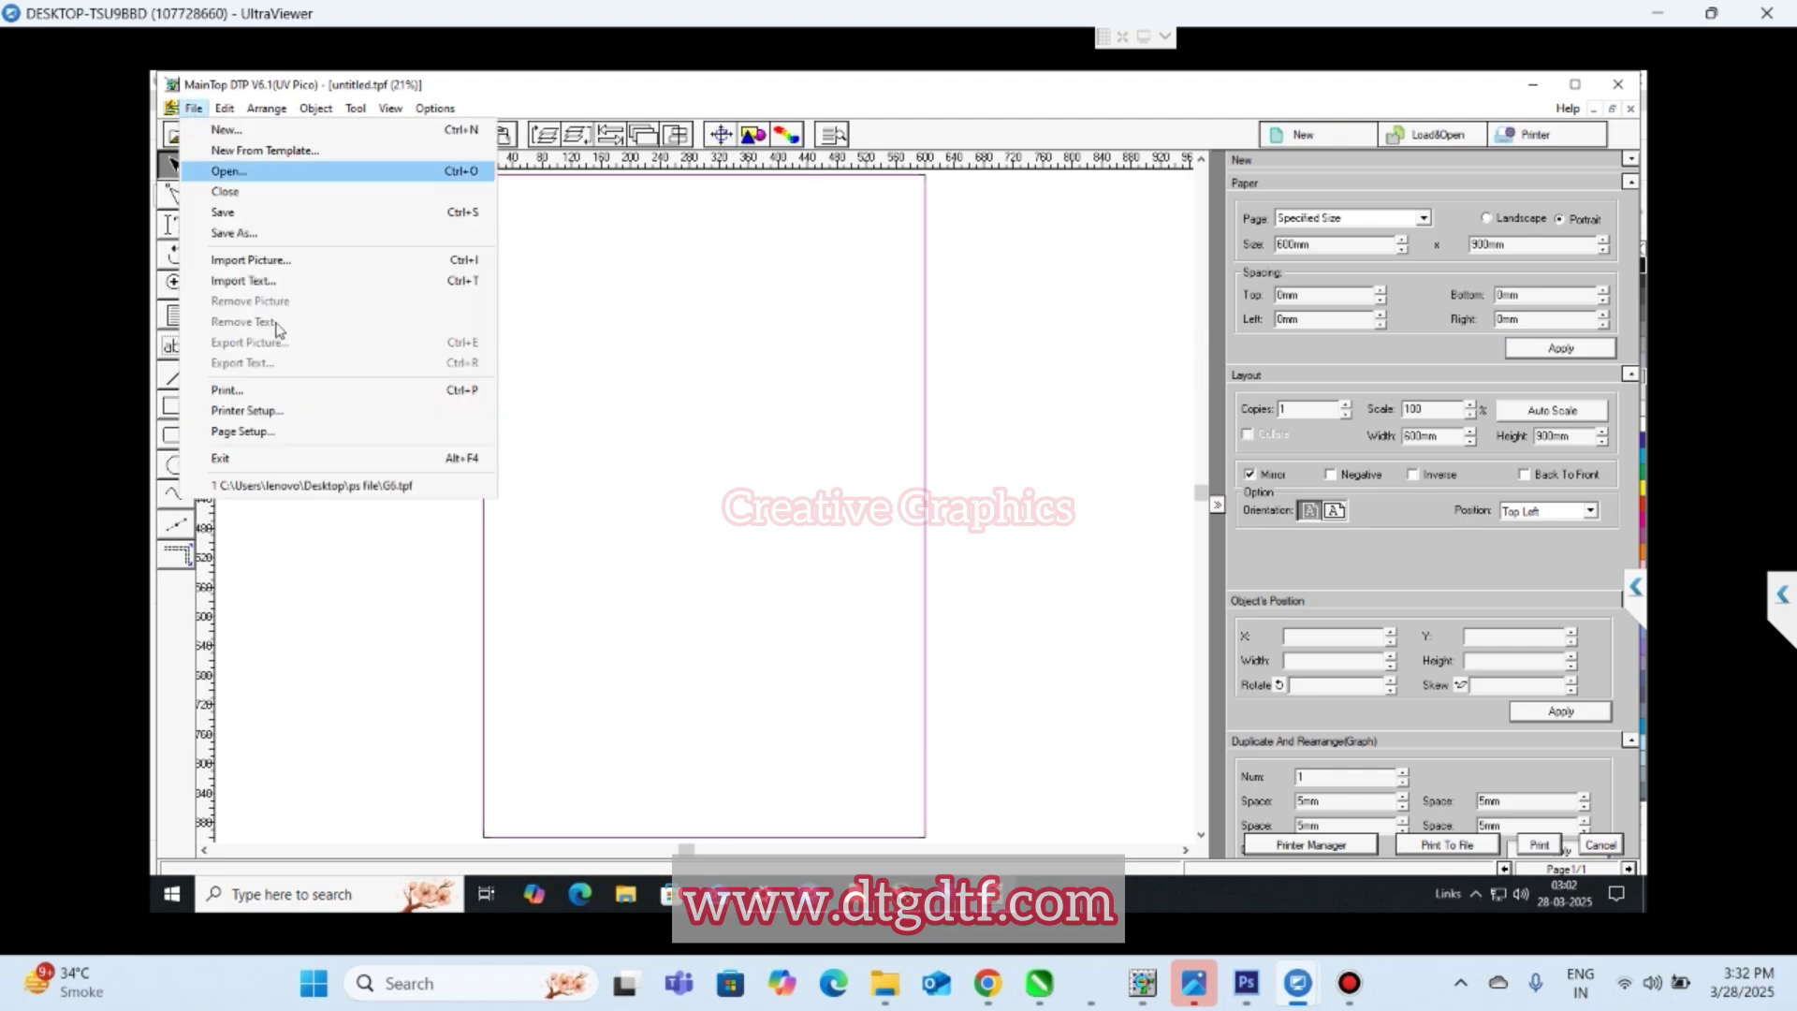
pyautogui.click(281, 261)
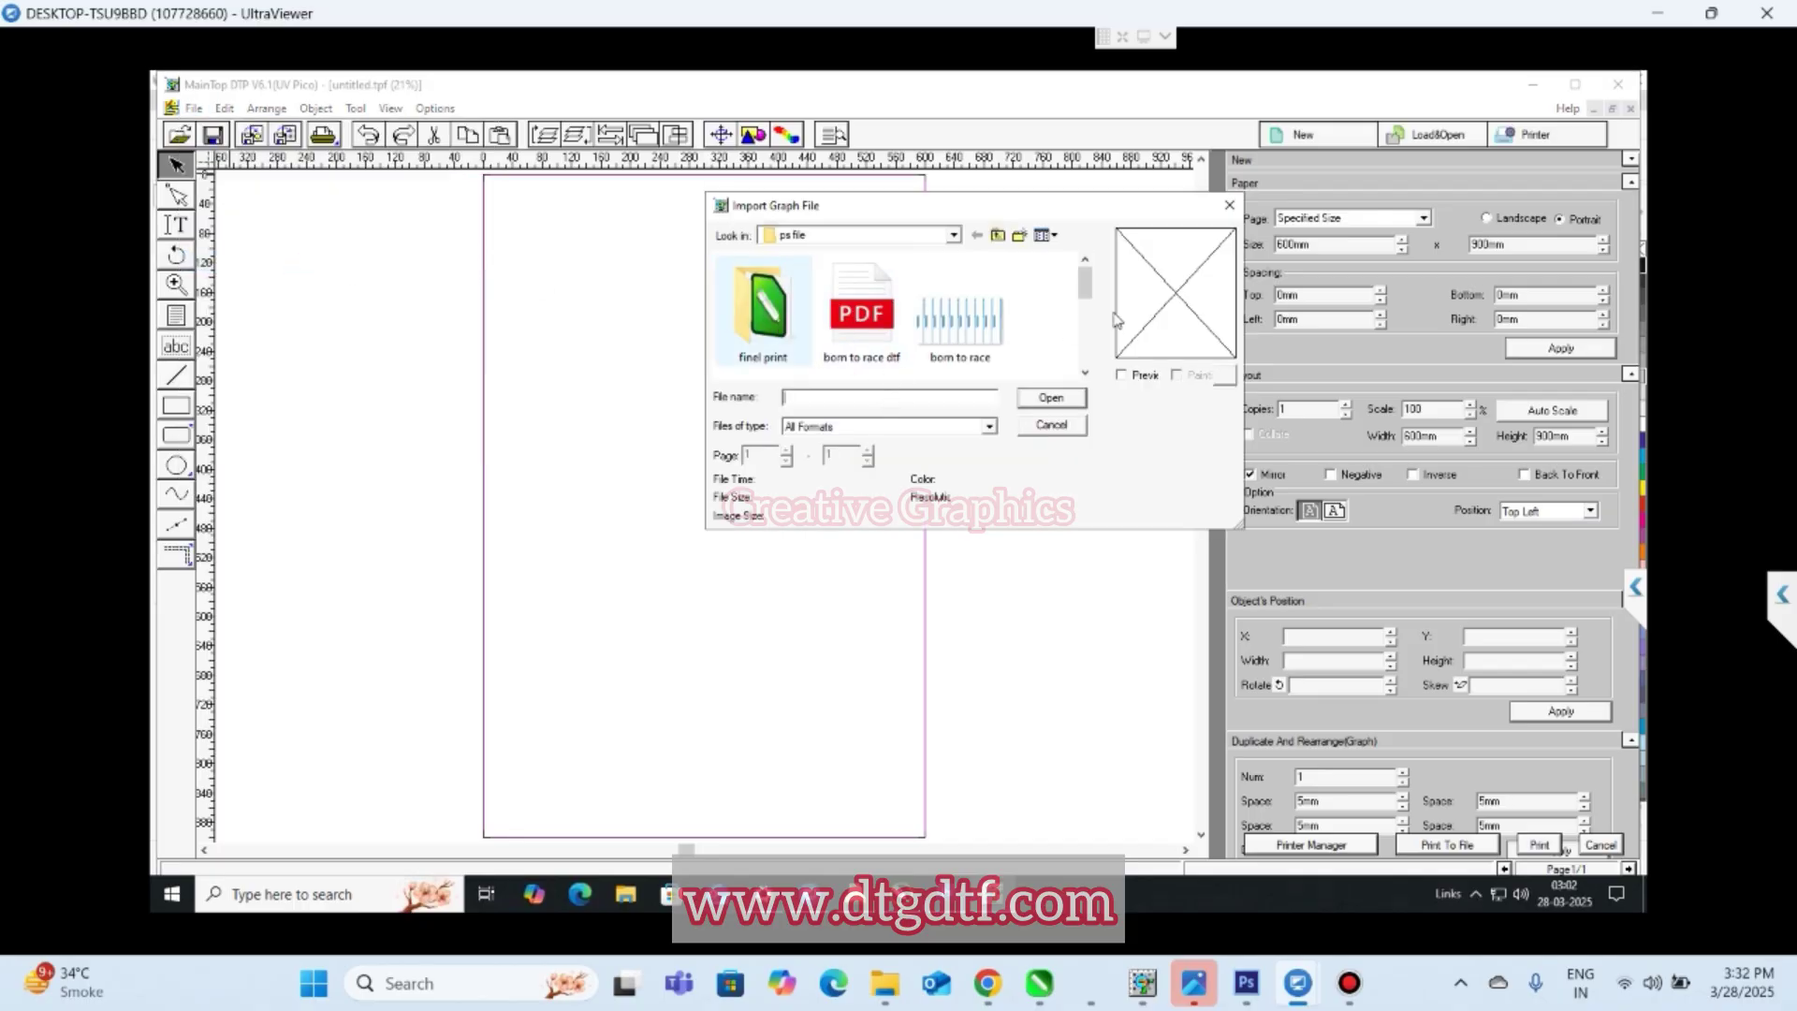
pyautogui.click(952, 235)
pyautogui.click(952, 235)
pyautogui.click(798, 249)
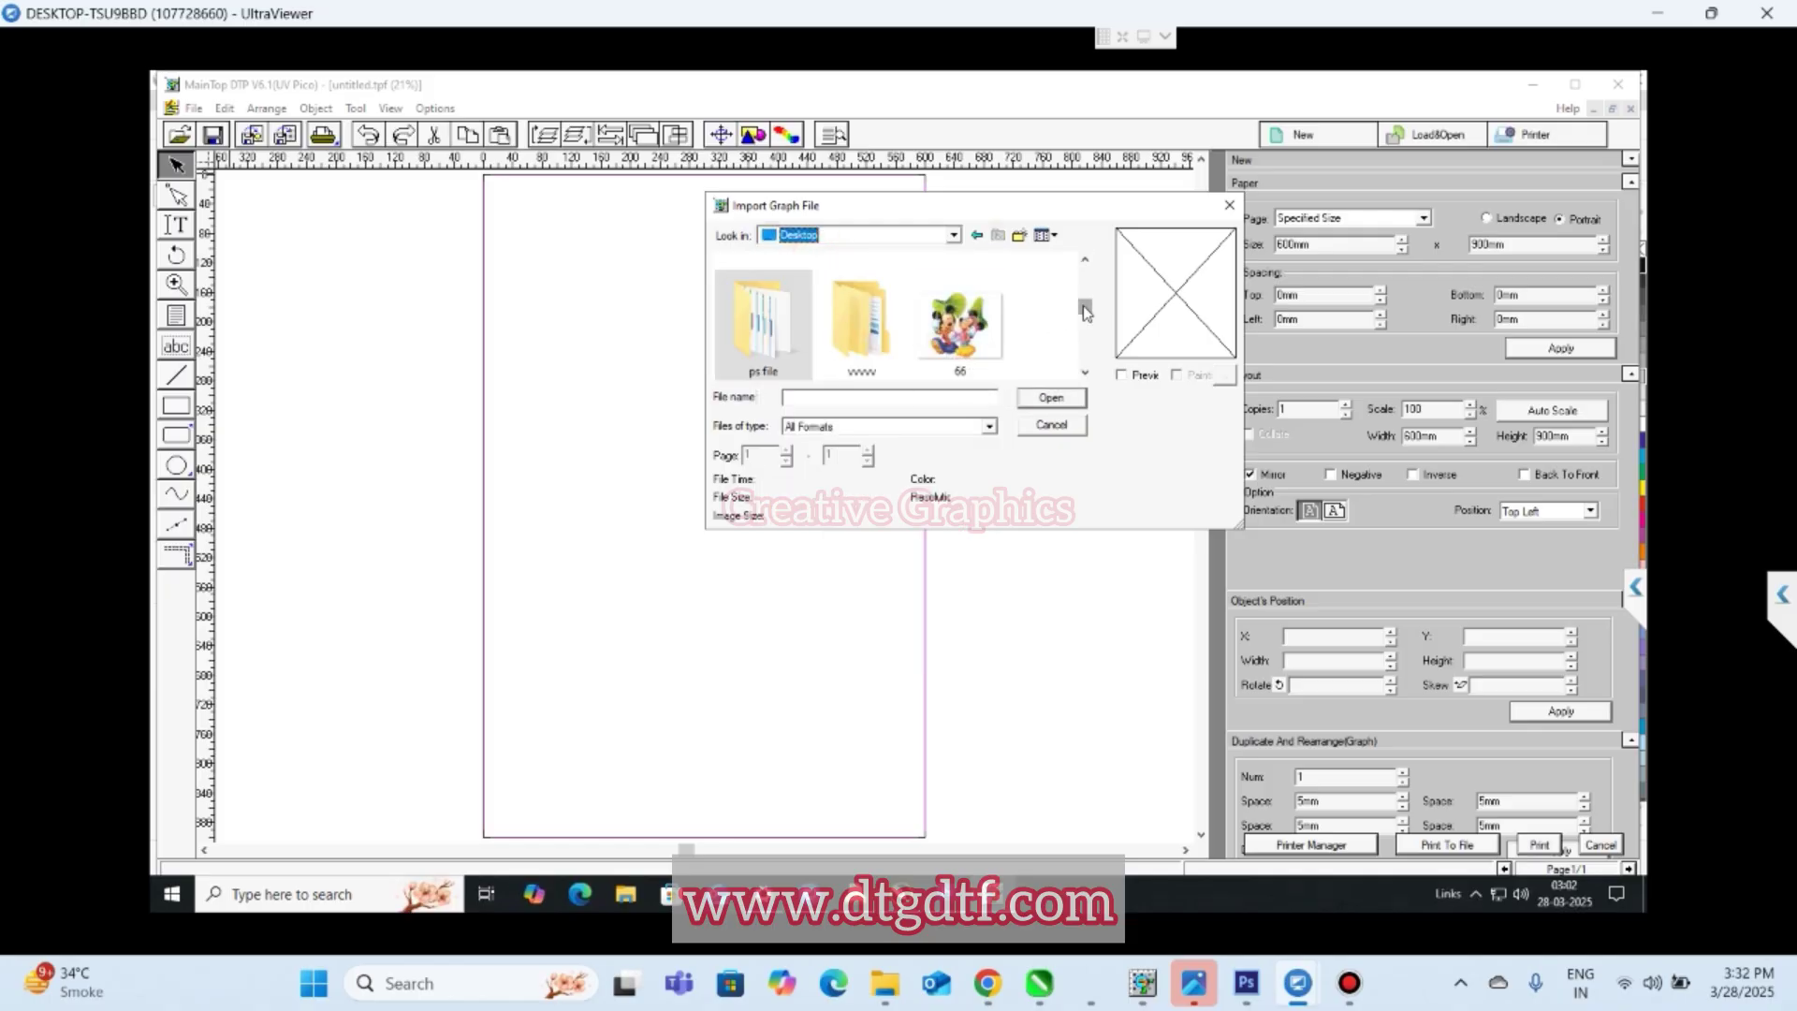
pyautogui.doubleClick(962, 318)
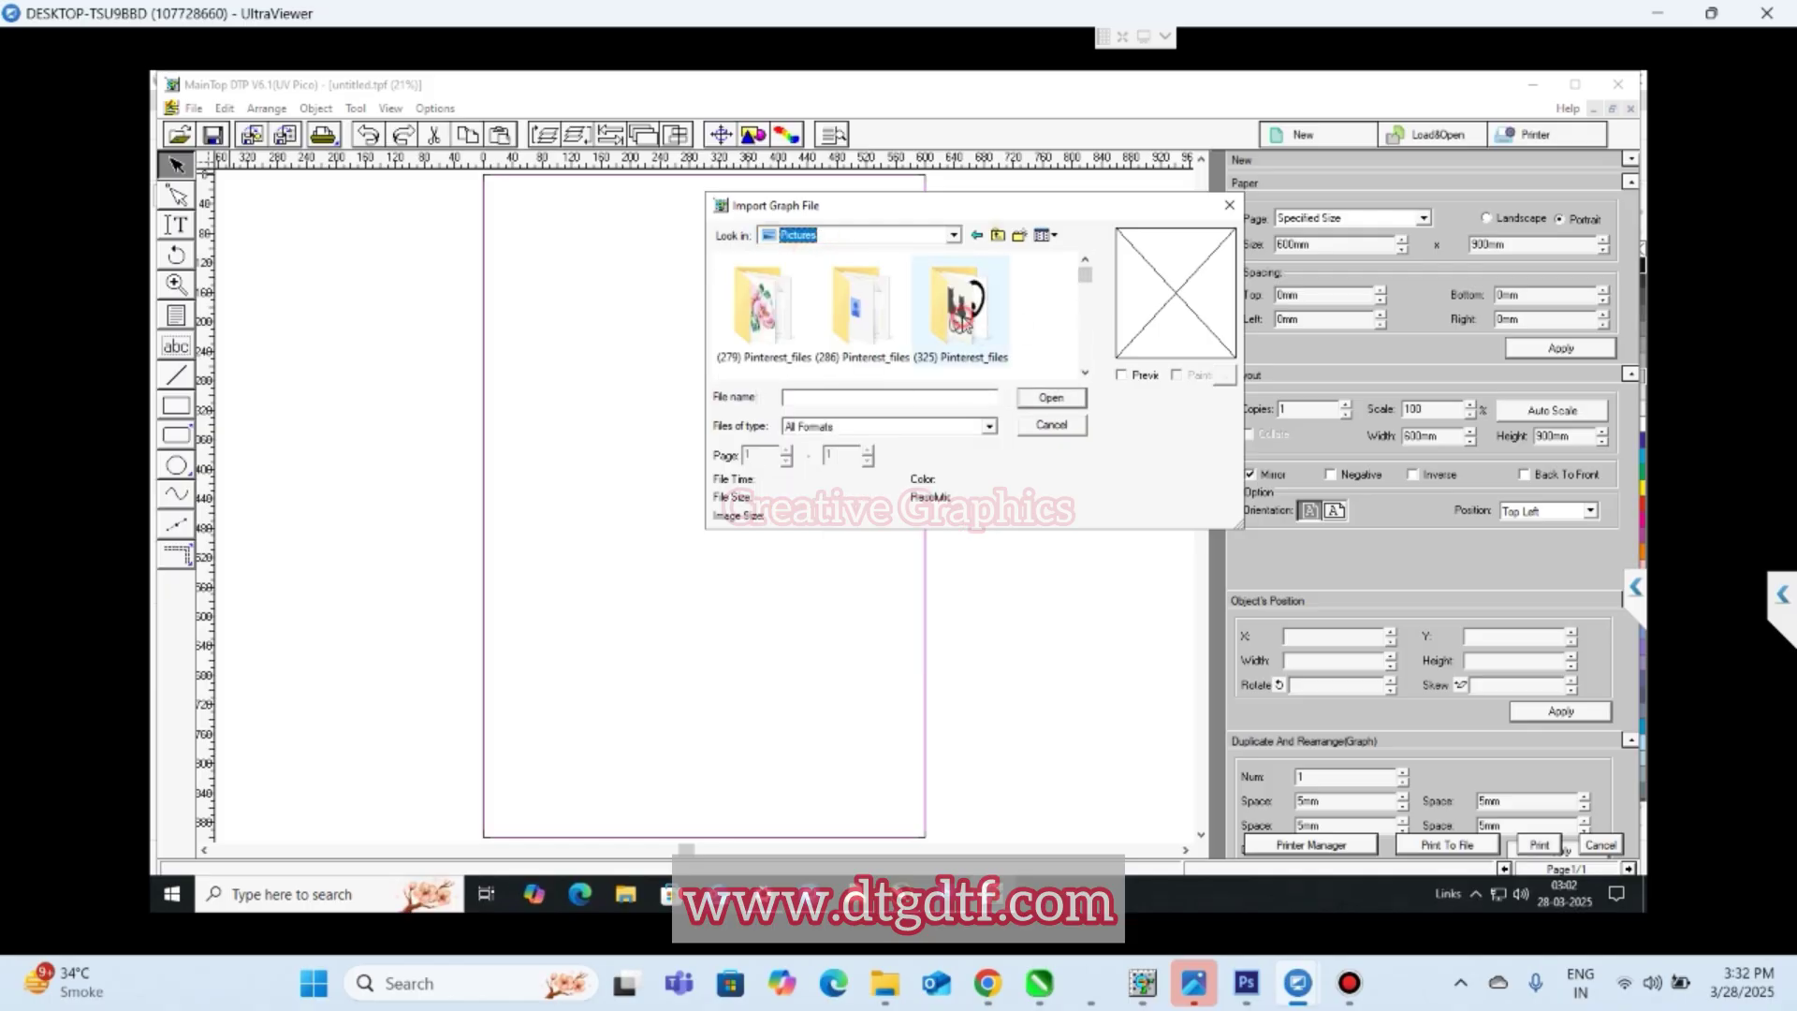
pyautogui.click(951, 236)
pyautogui.scroll(3, 838, 280)
pyautogui.click(839, 252)
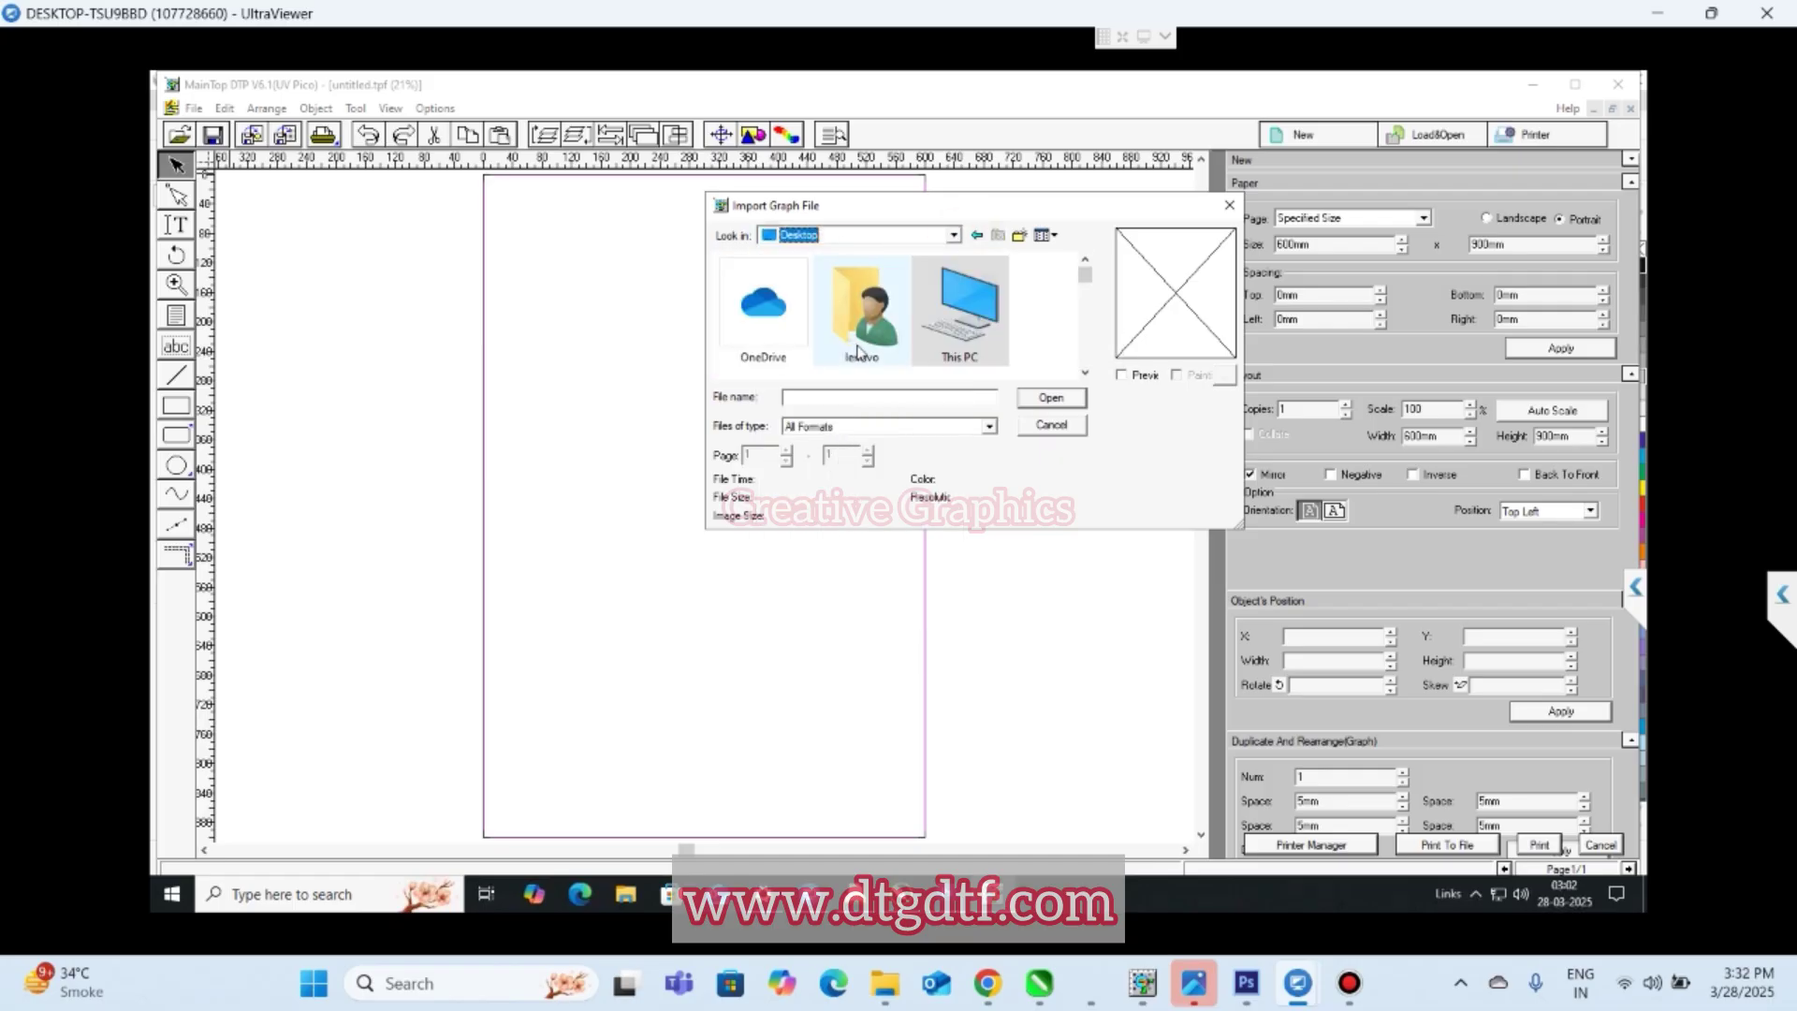
pyautogui.click(860, 342)
pyautogui.scroll(-5, 858, 337)
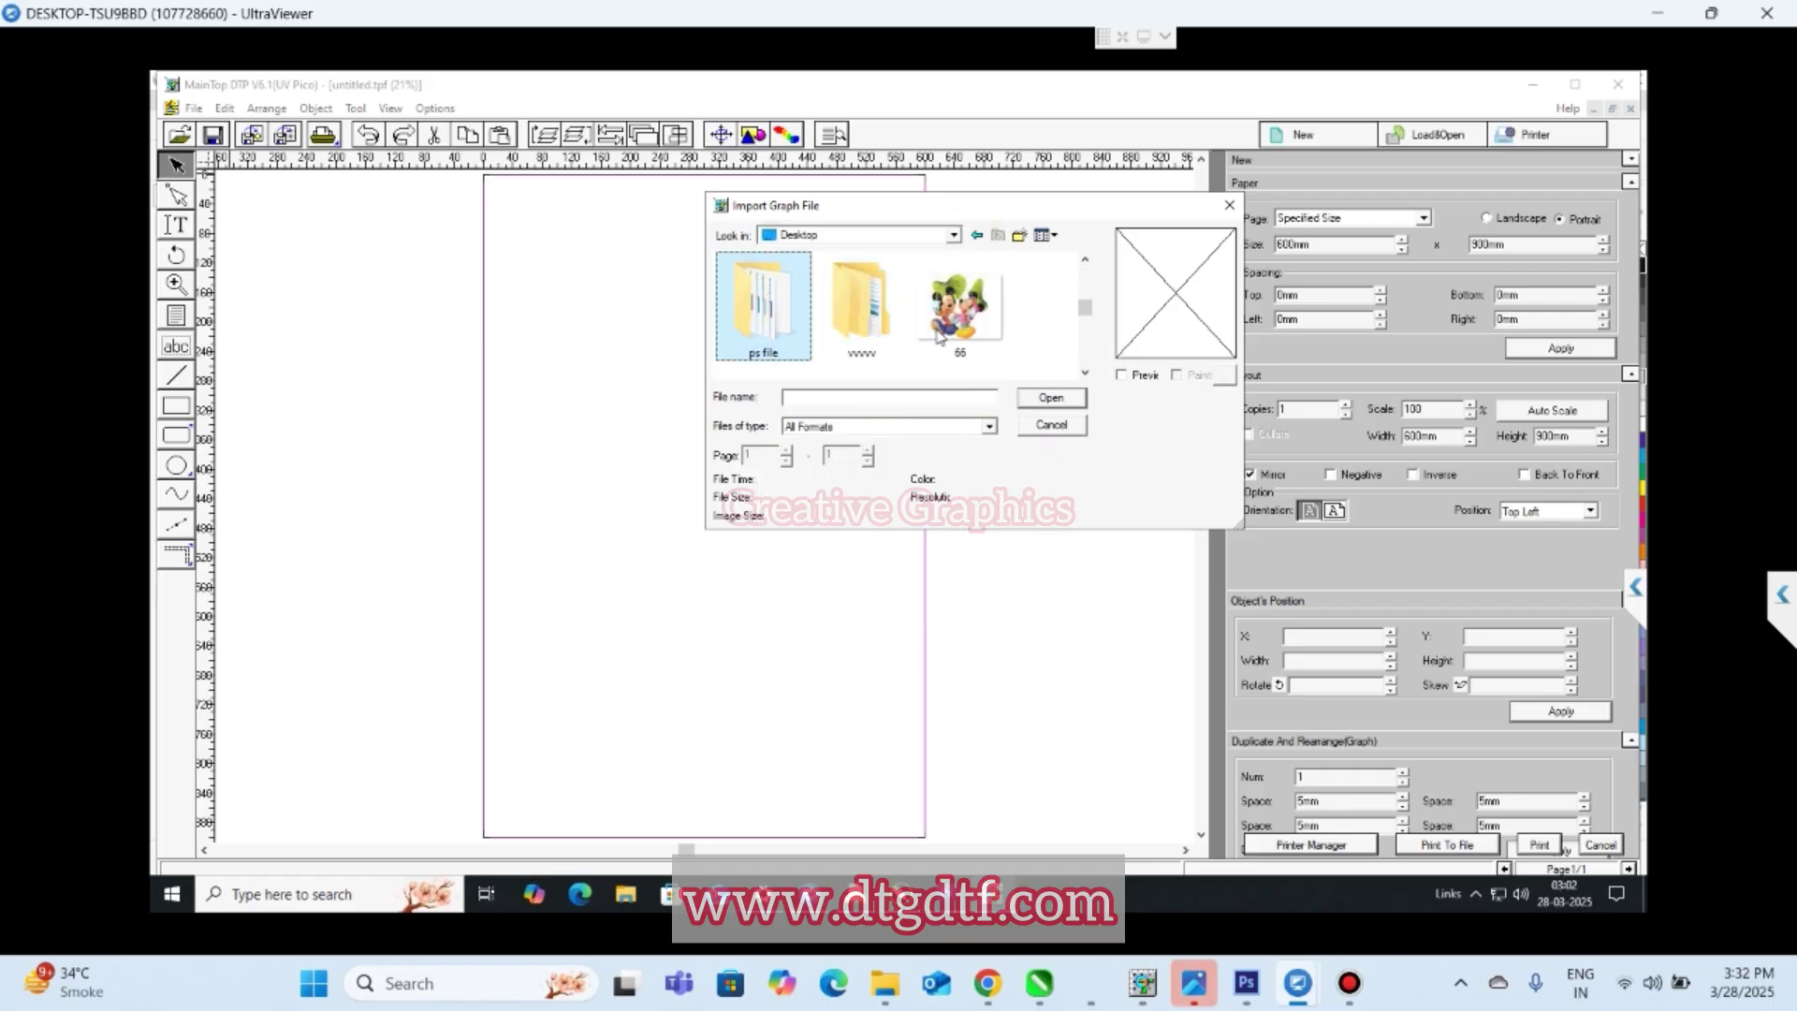
pyautogui.press('p')
# - Import PHOTOSHOP FILE.psd, fitting the page to its 244.348 × 326.3053 mm size
pyautogui.click(939, 335)
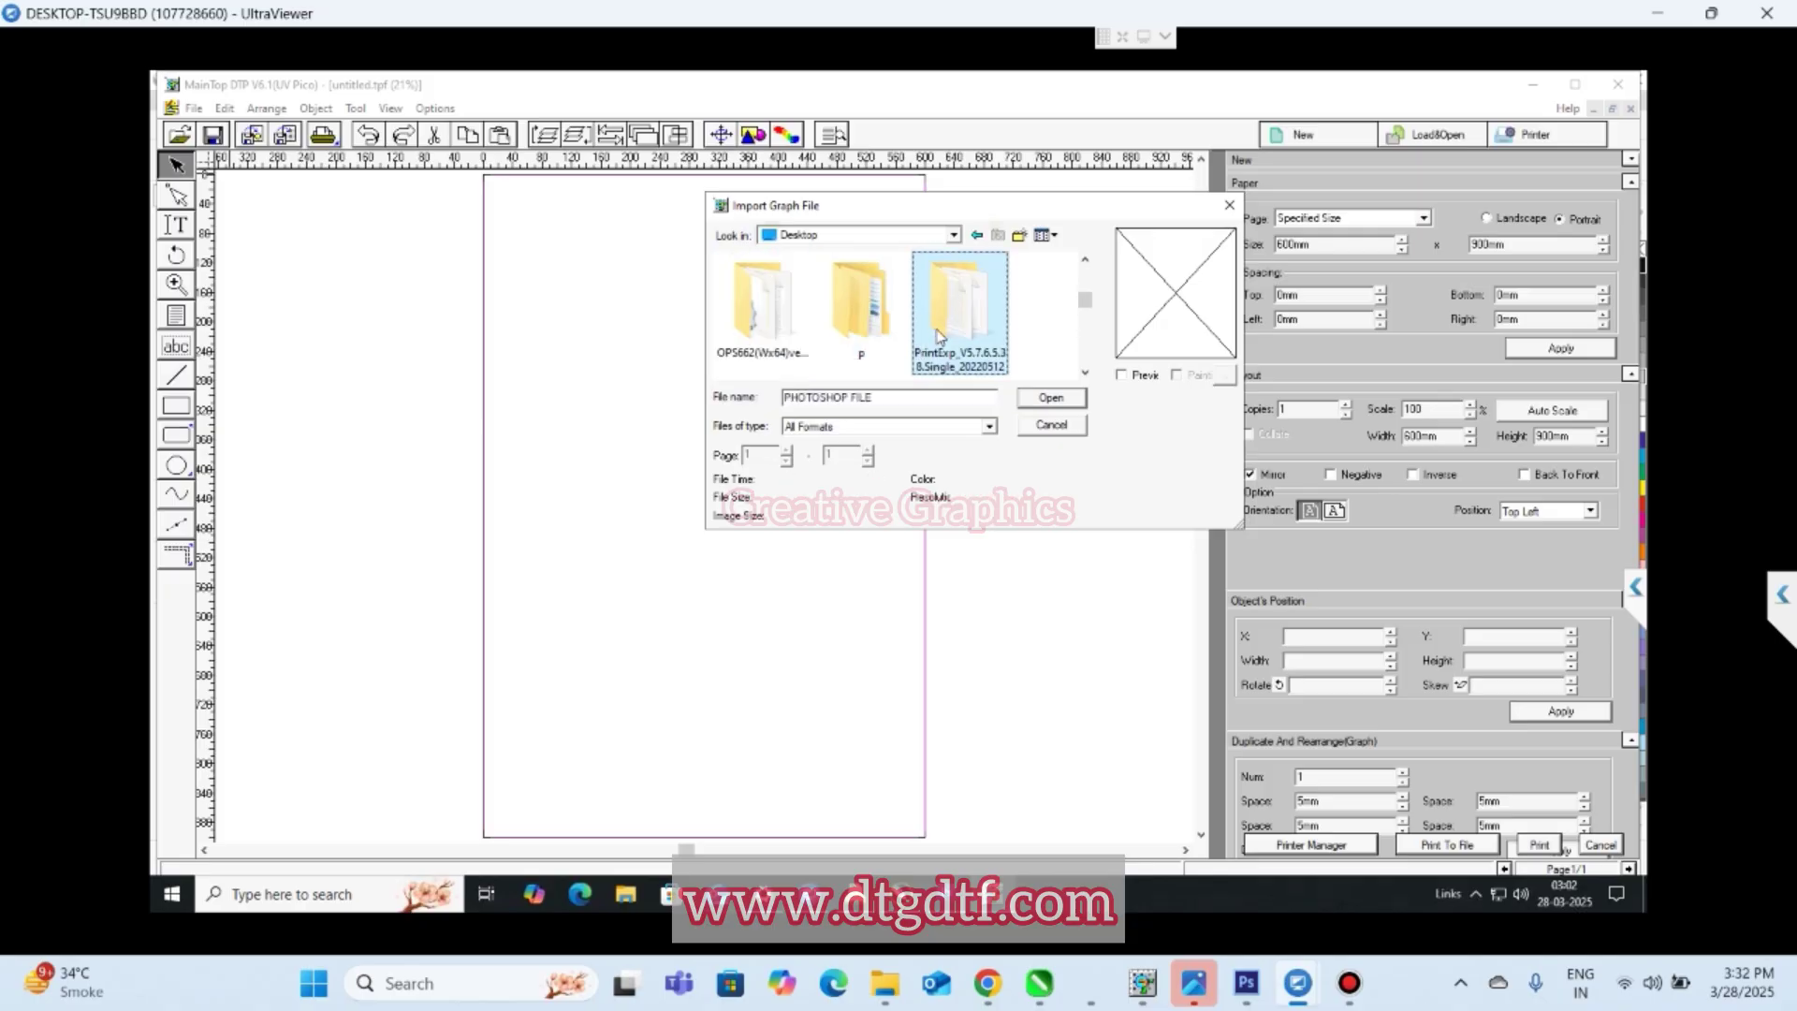
pyautogui.scroll(-1, 939, 335)
pyautogui.click(996, 321)
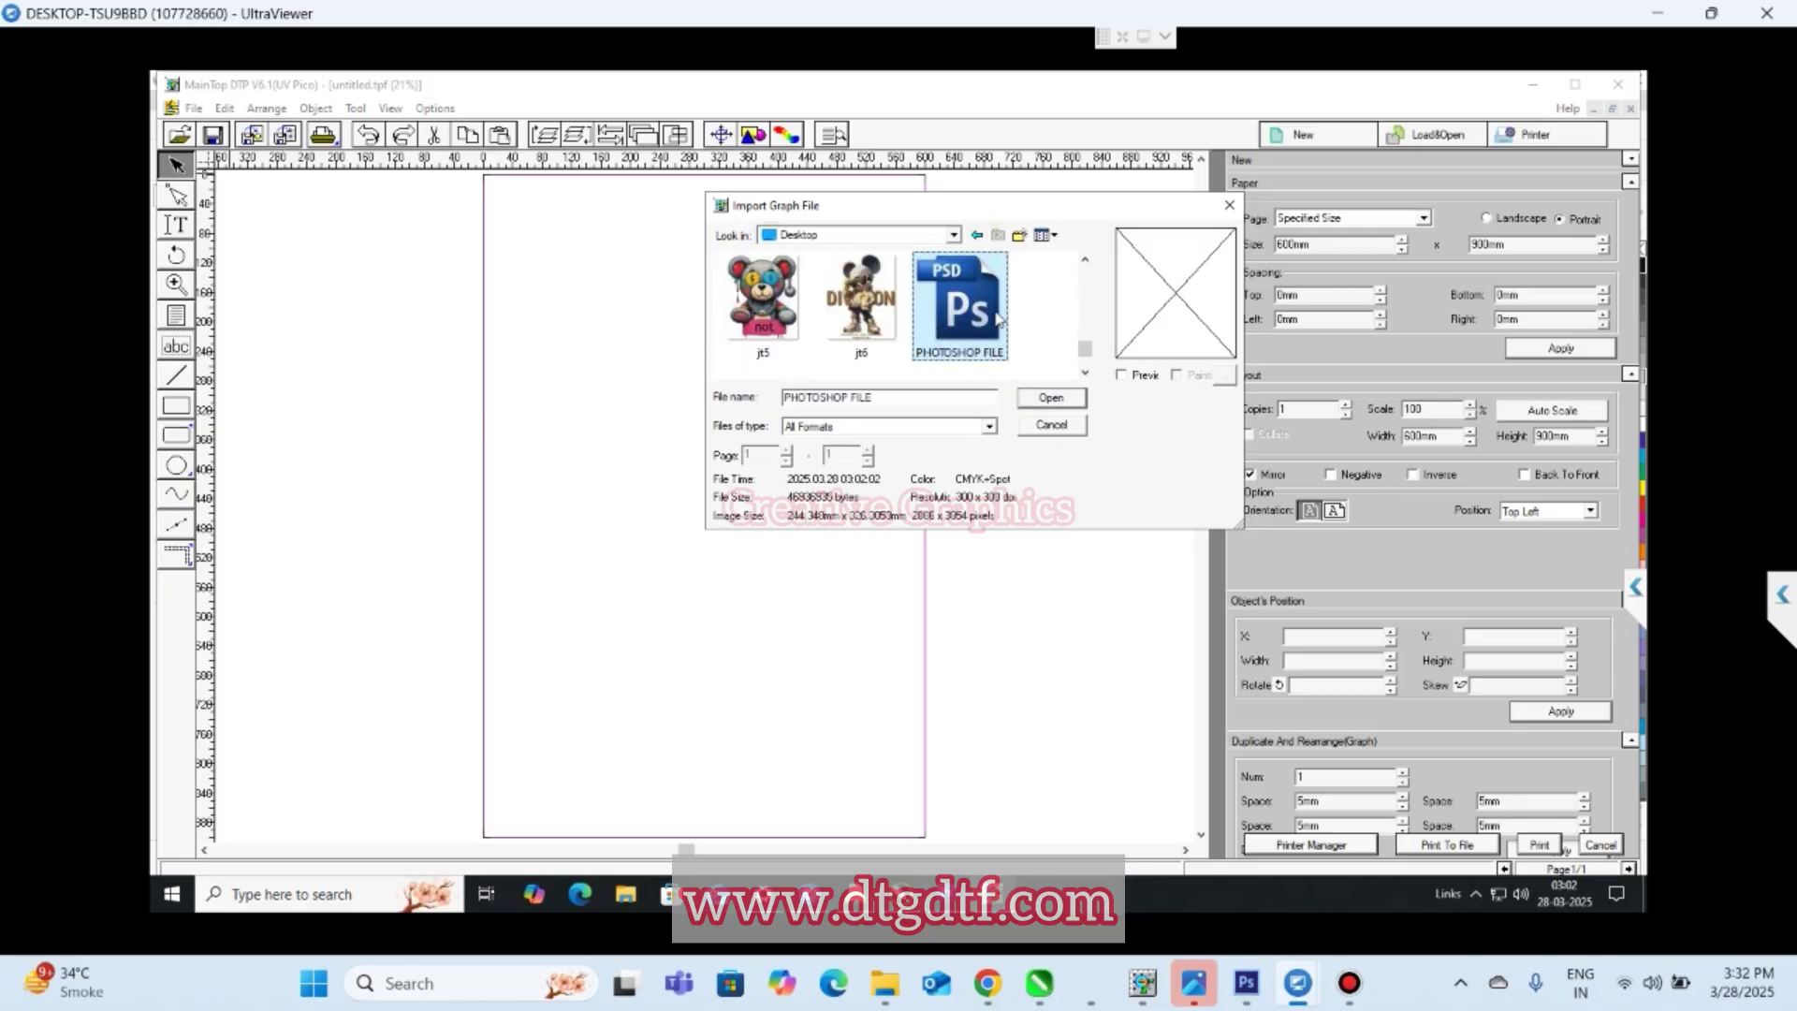
pyautogui.click(1122, 375)
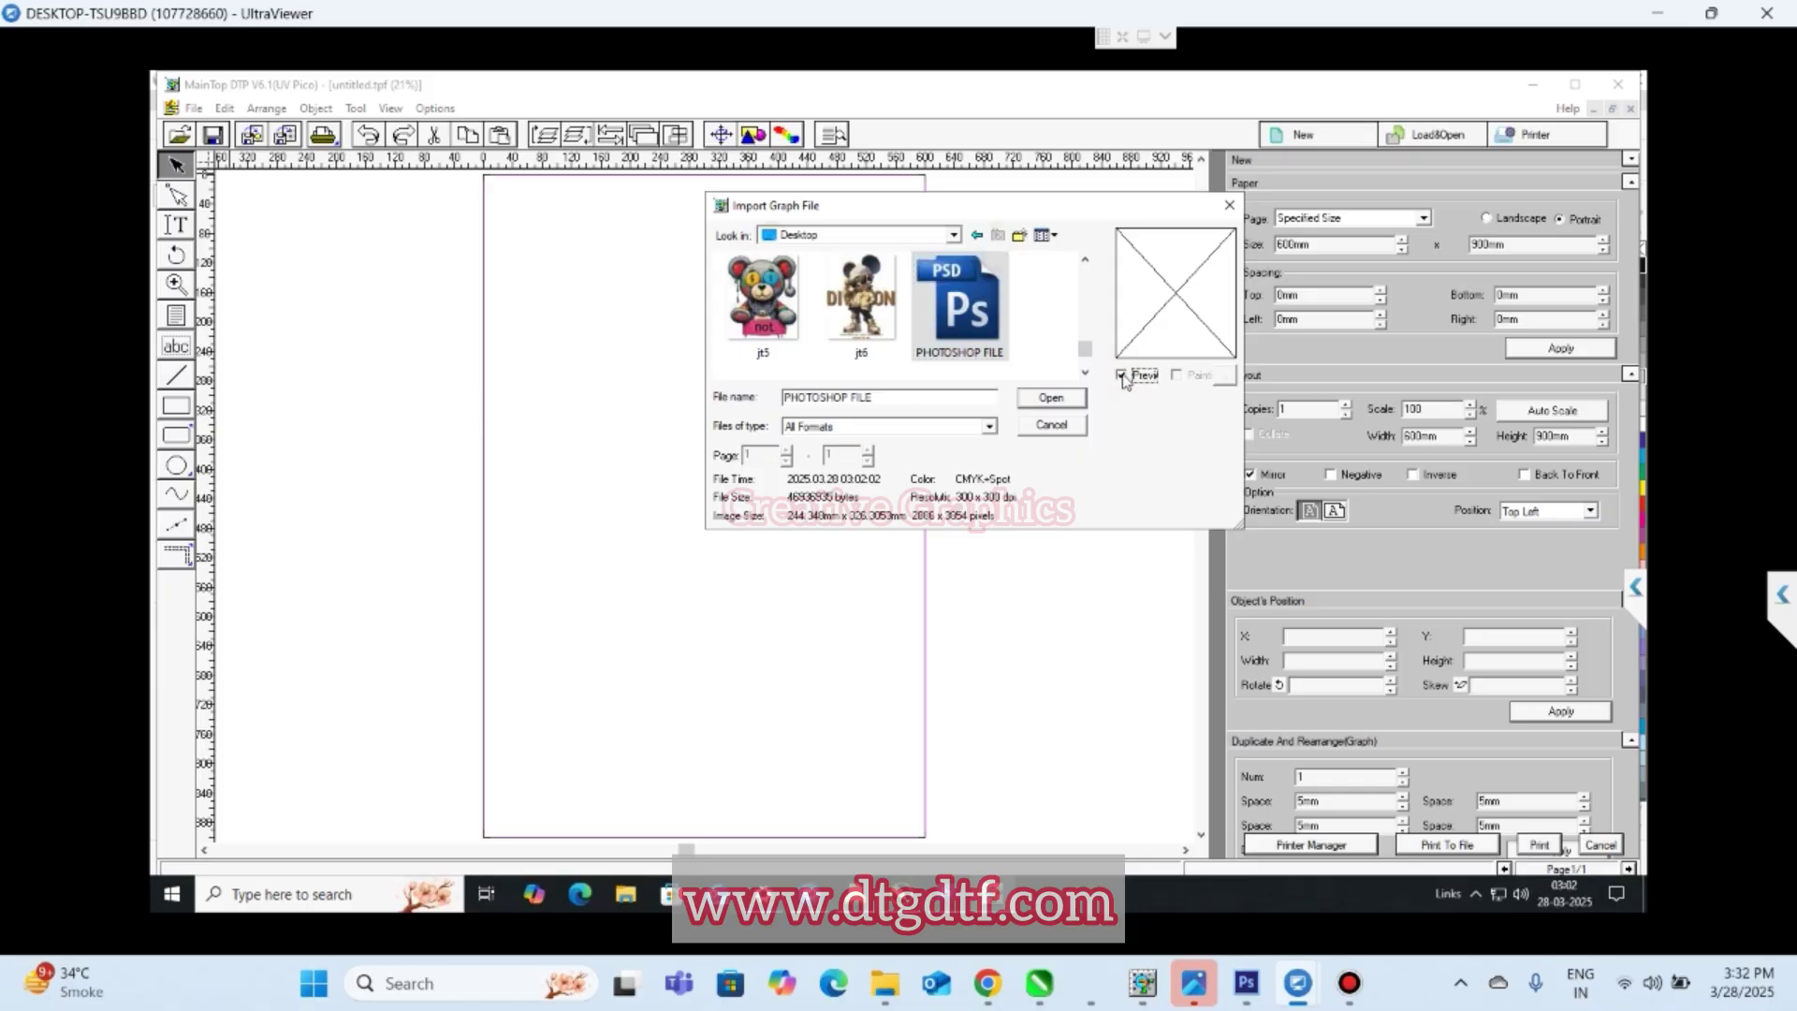
pyautogui.click(1122, 376)
pyautogui.click(1122, 376)
pyautogui.click(974, 312)
pyautogui.doubleClick(983, 304)
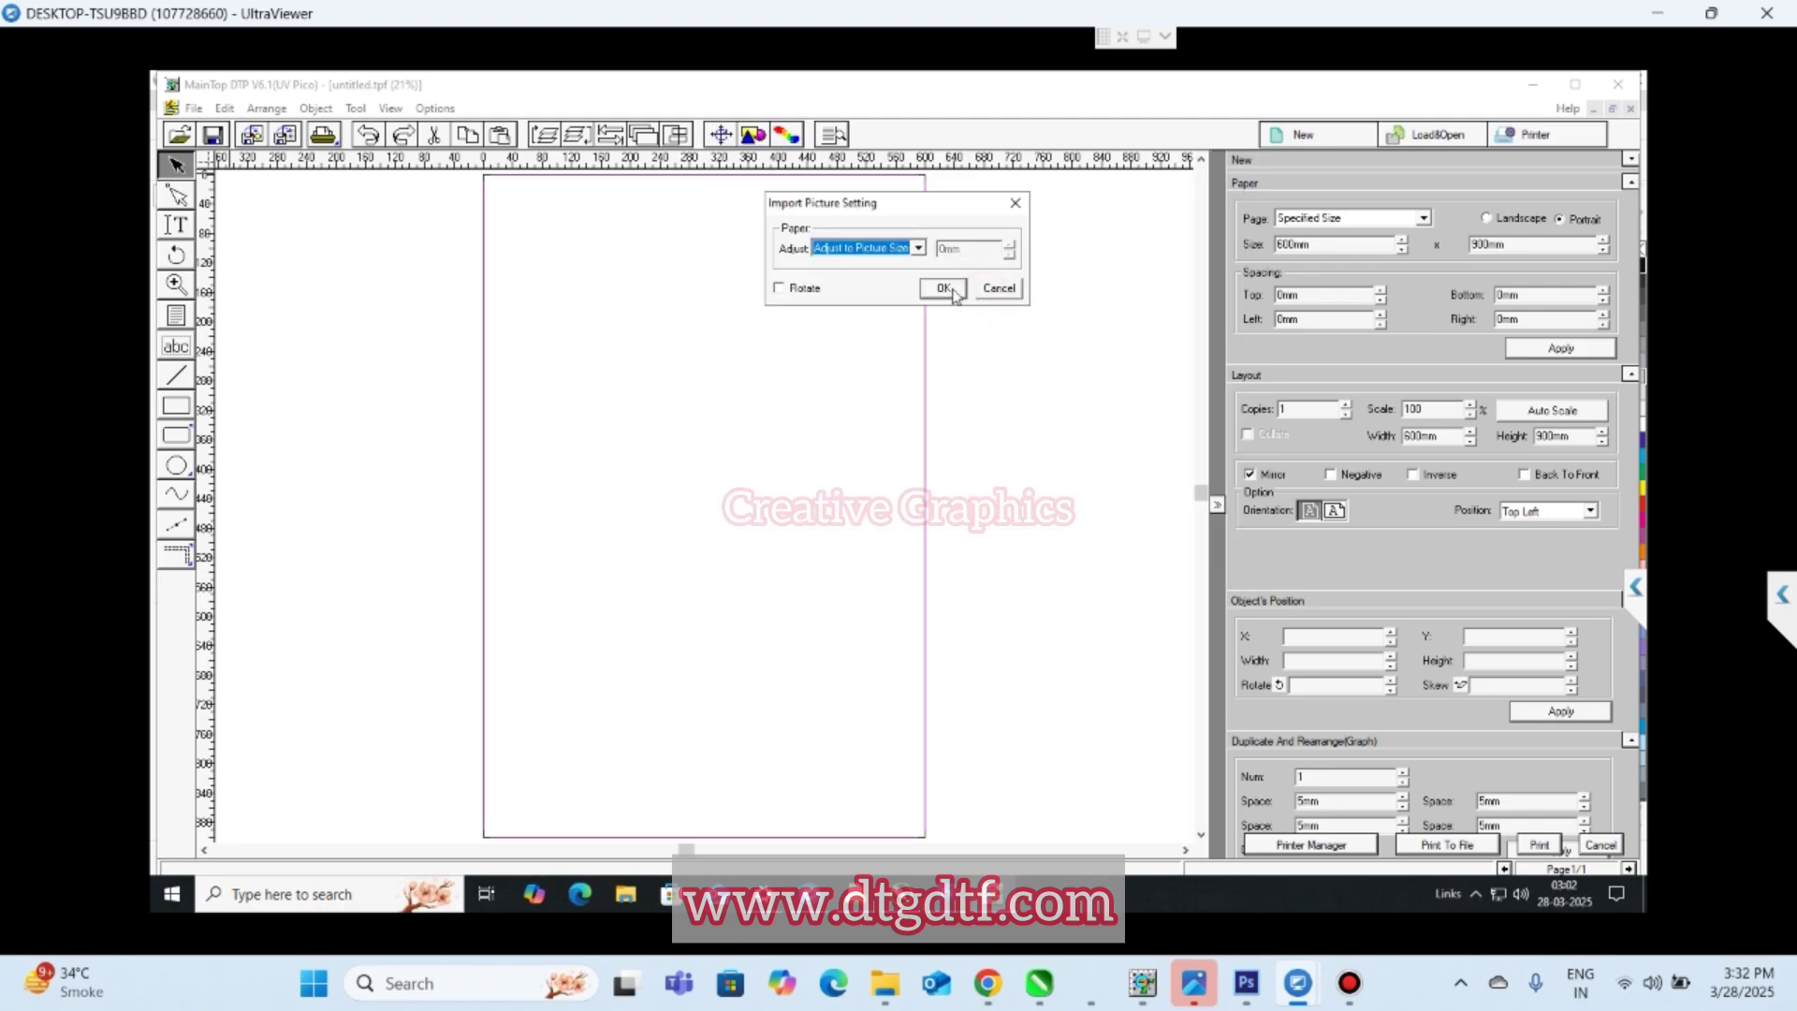
pyautogui.click(943, 288)
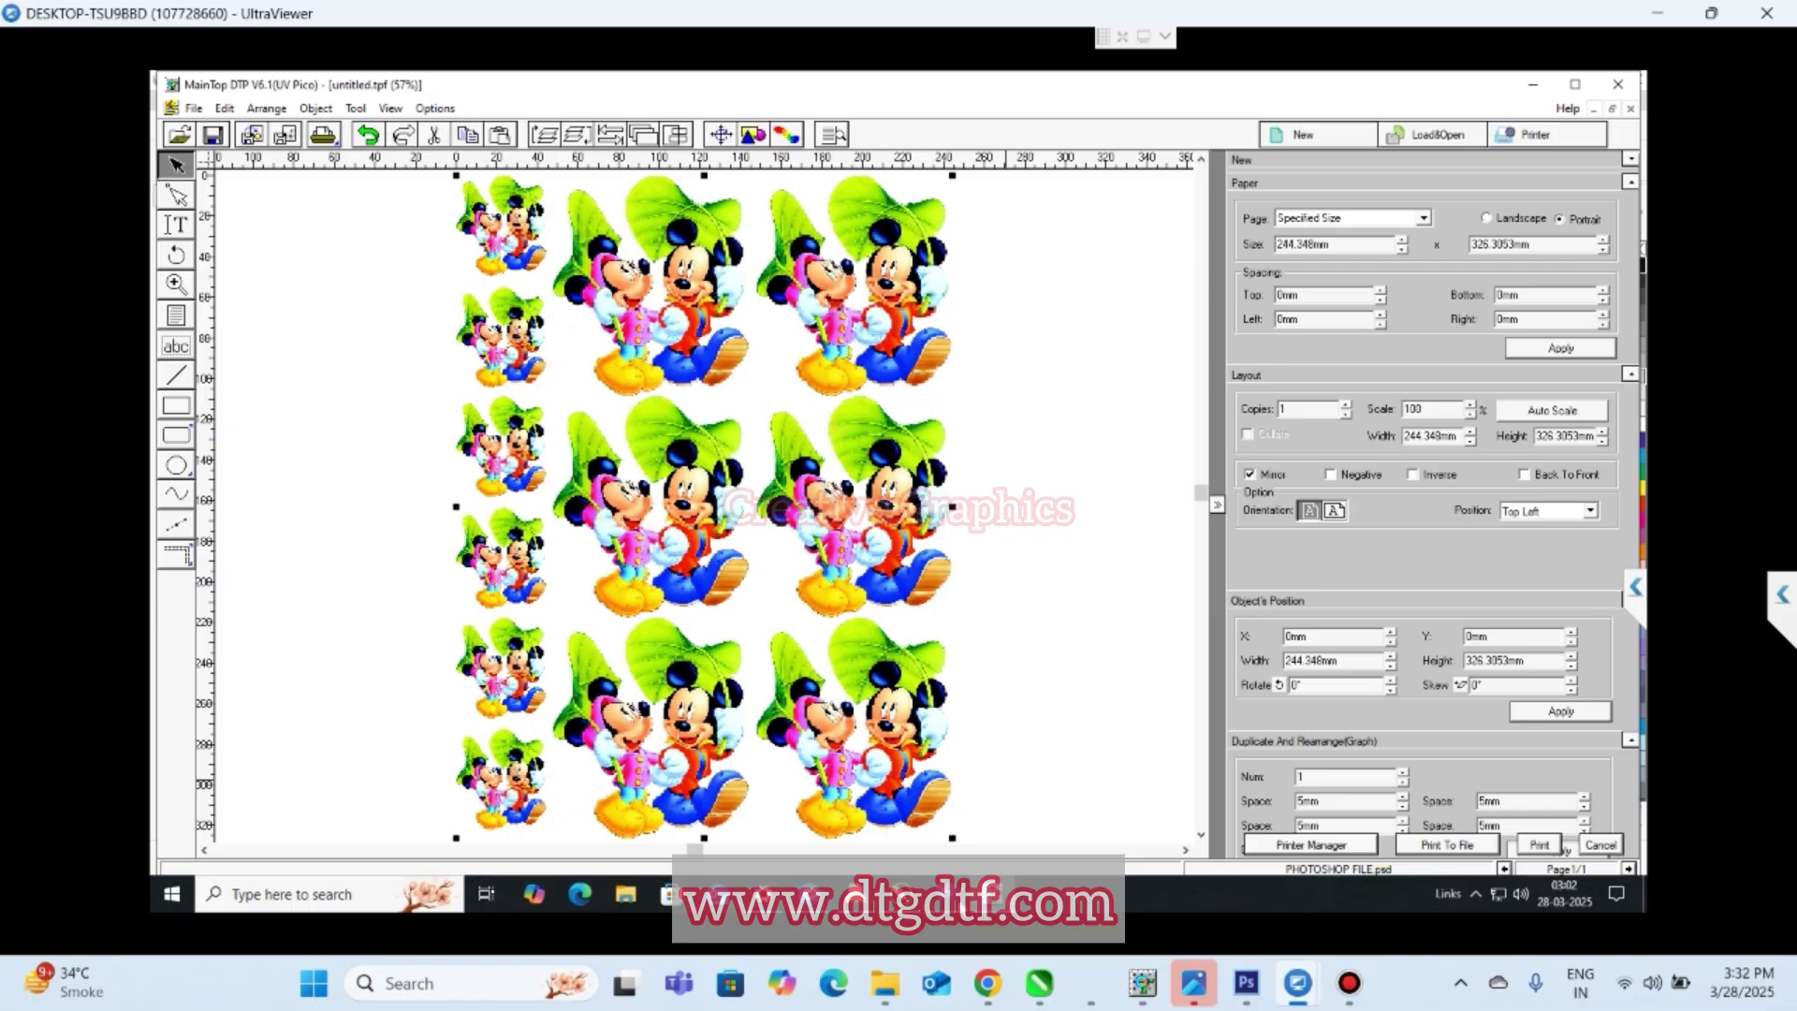
# - Set up a Save As copy in TIFF format on the Desktop named PHOTOSHOPTIFF
pyautogui.hotkey('alt', 'Tab')
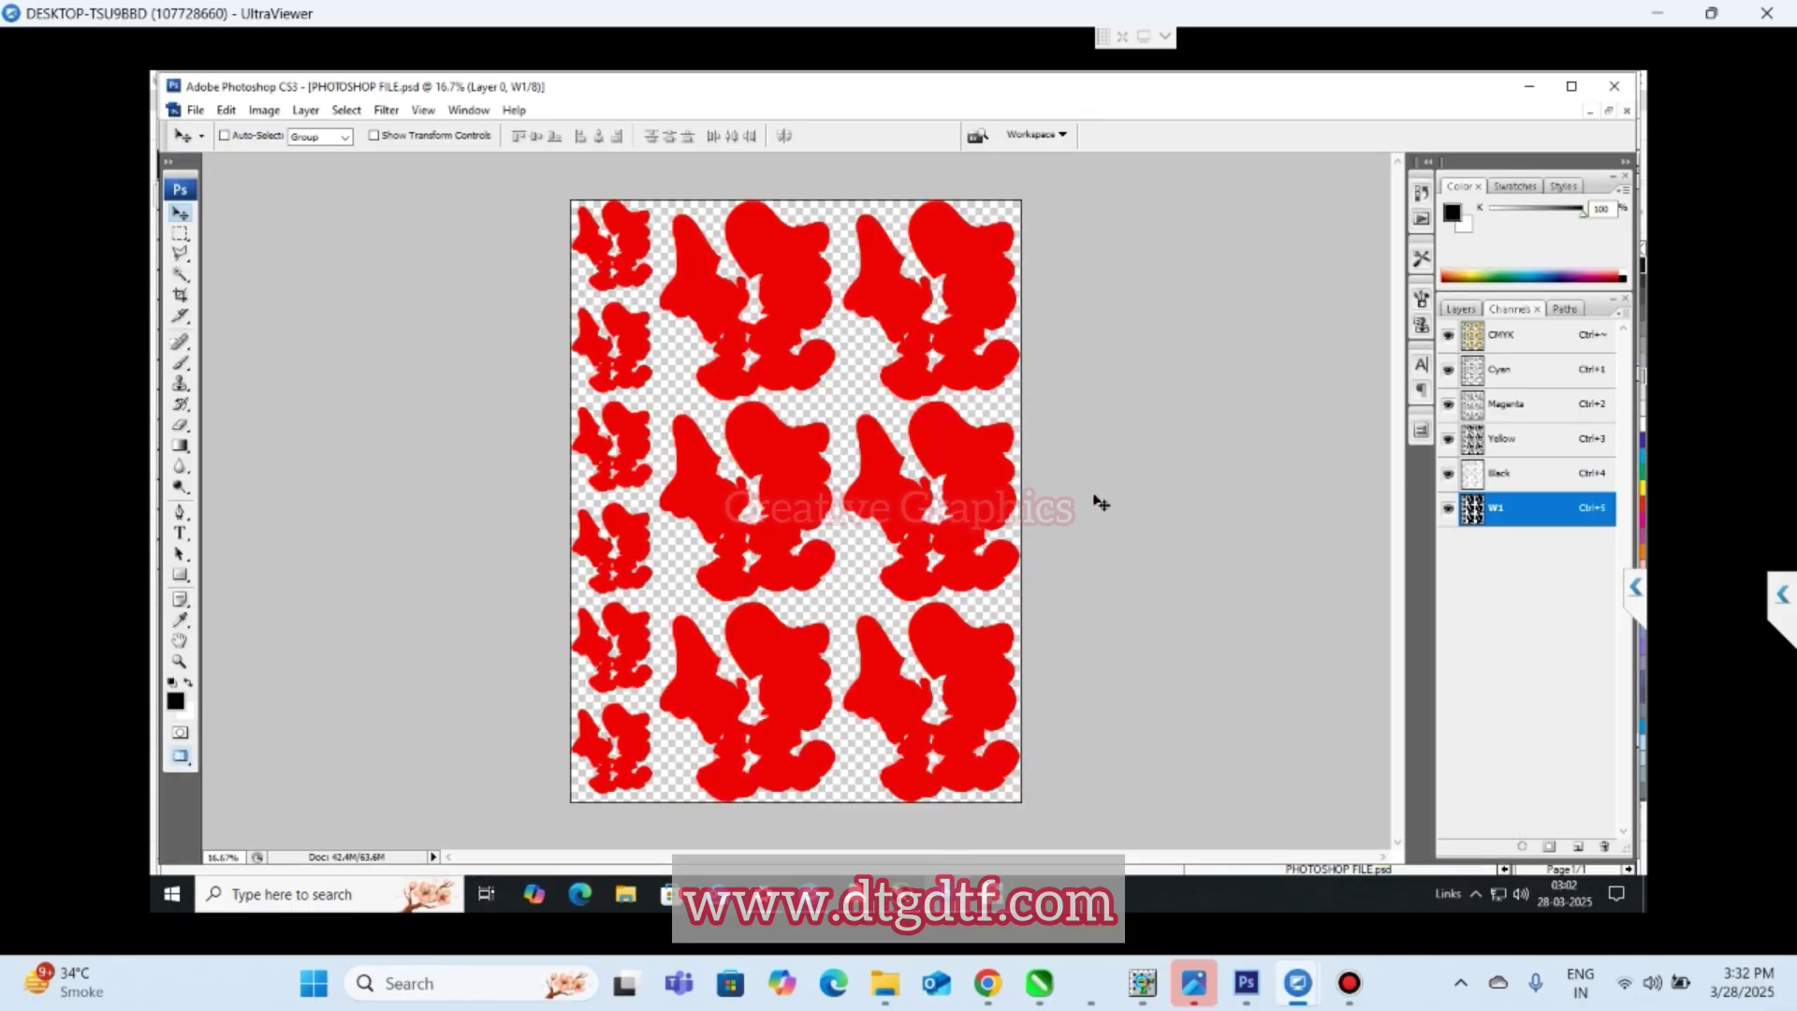
pyautogui.hotkey('ctrl', 'shift', 's')
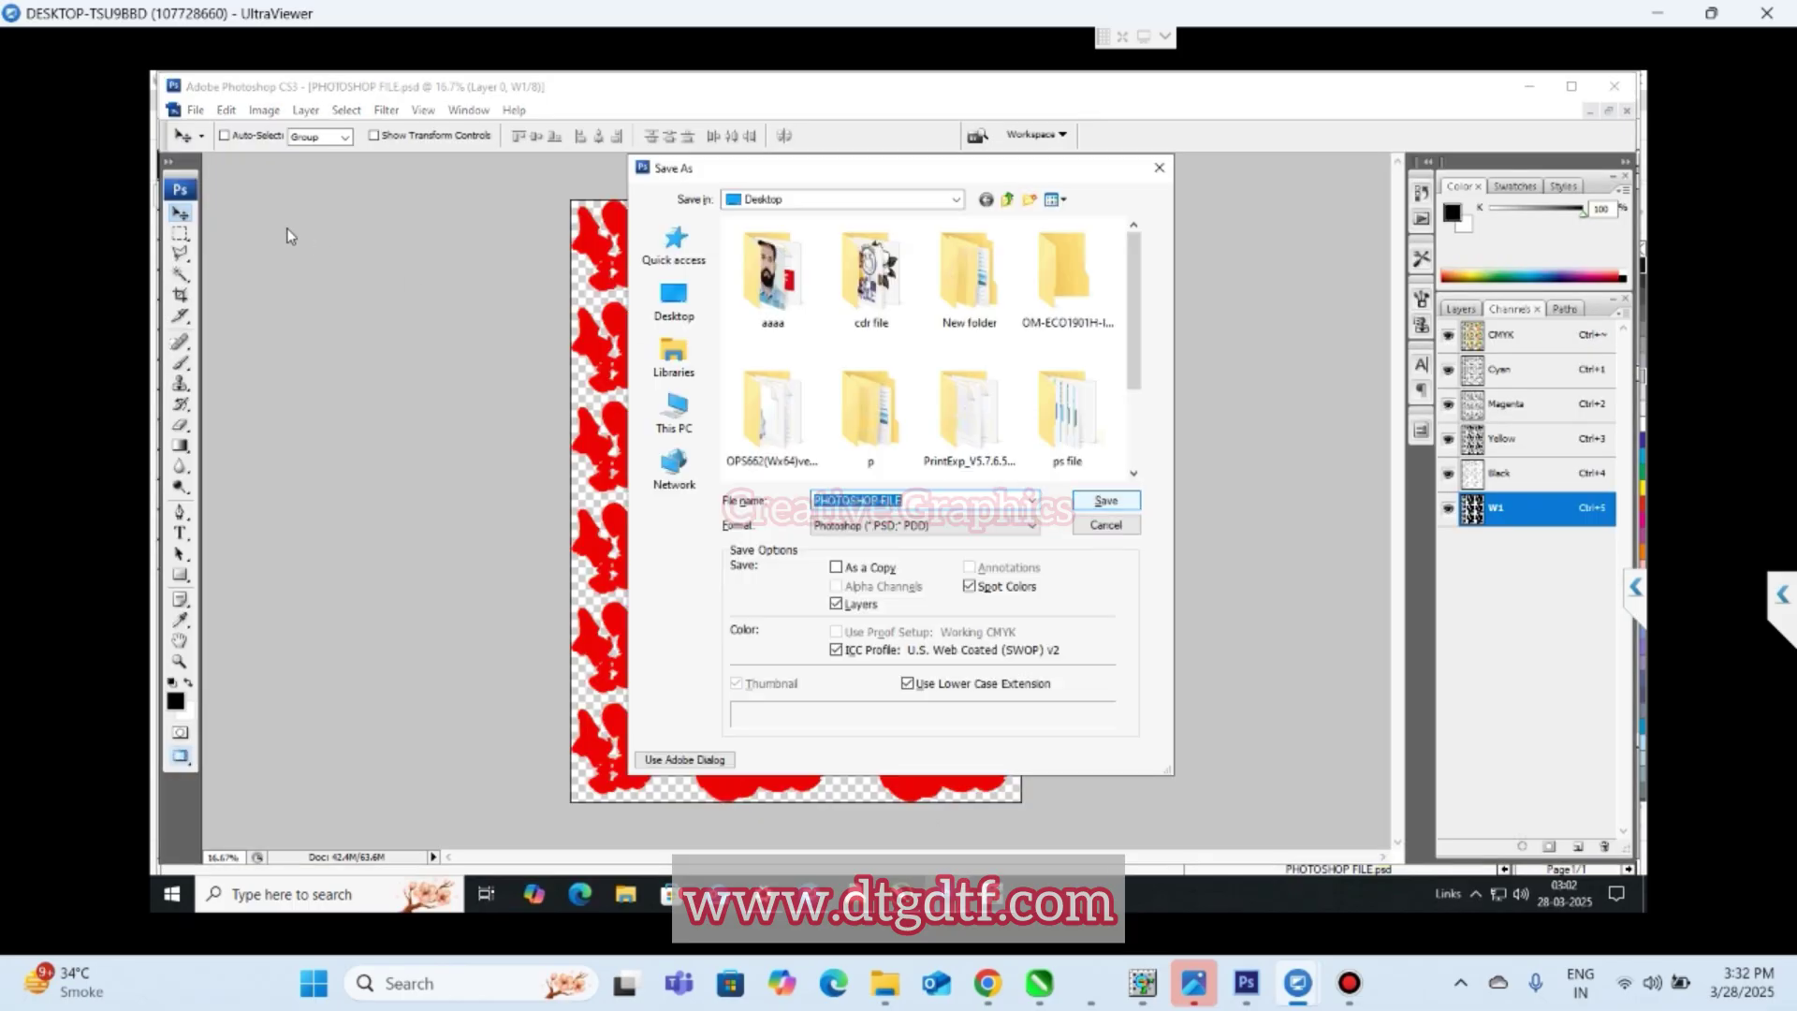
pyautogui.click(876, 527)
pyautogui.press('t')
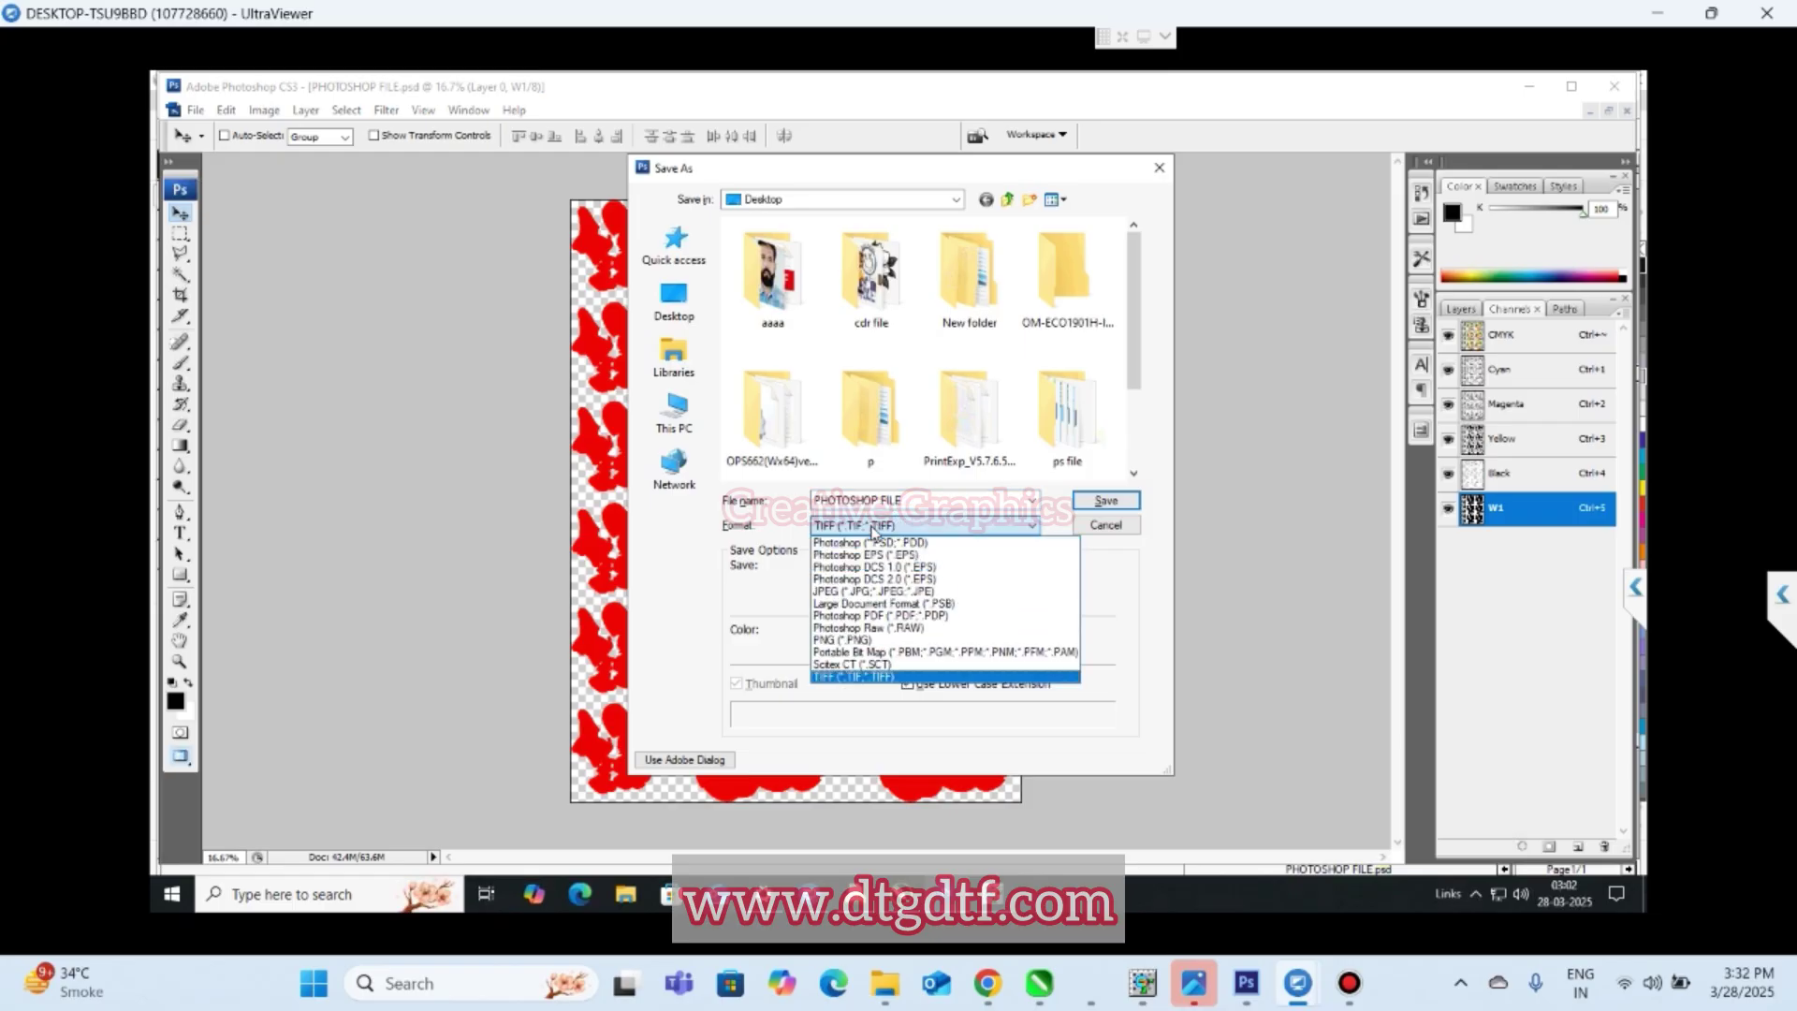
pyautogui.click(857, 676)
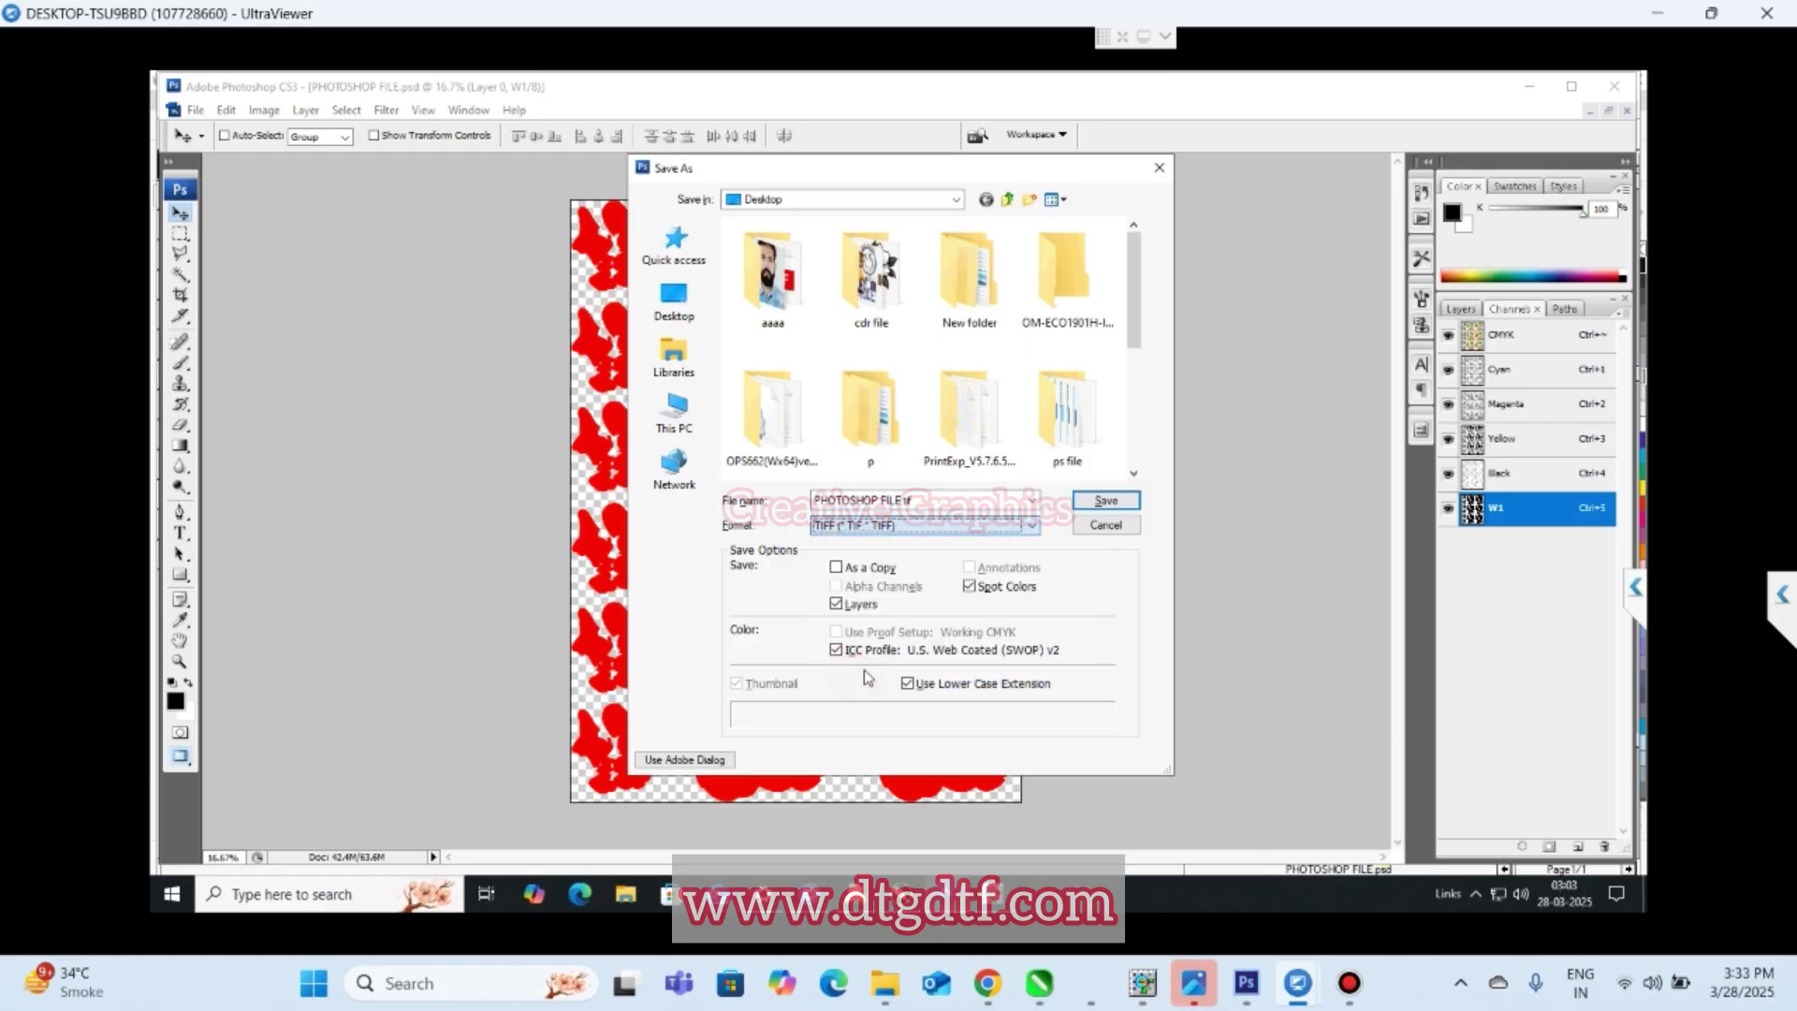
pyautogui.click(674, 305)
pyautogui.click(924, 499)
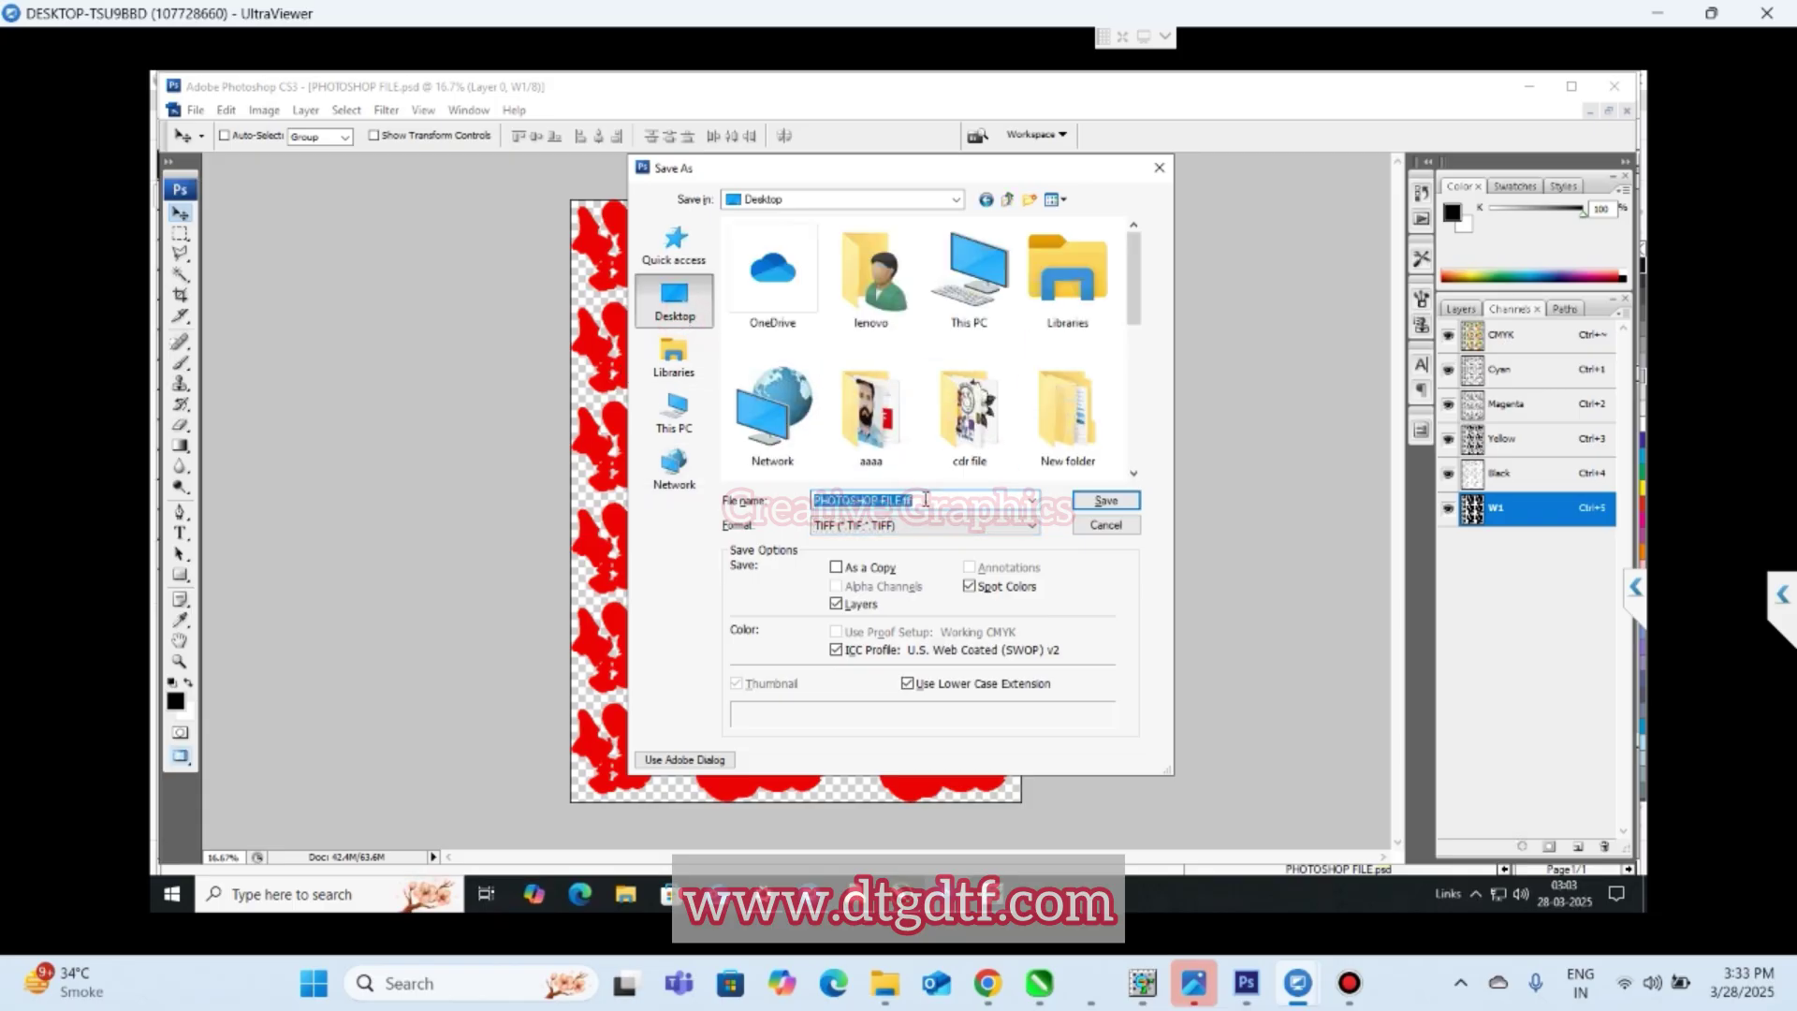
pyautogui.press('Home')
pyautogui.press('Delete')
pyautogui.press('Delete')
pyautogui.press('Delete')
pyautogui.press('Delete')
pyautogui.press('Delete')
pyautogui.press('Delete')
pyautogui.press('Delete')
pyautogui.press('Delete')
# - Save the TIFF keeping transparency, and suppress the layers warning from reappearing
pyautogui.click(1093, 501)
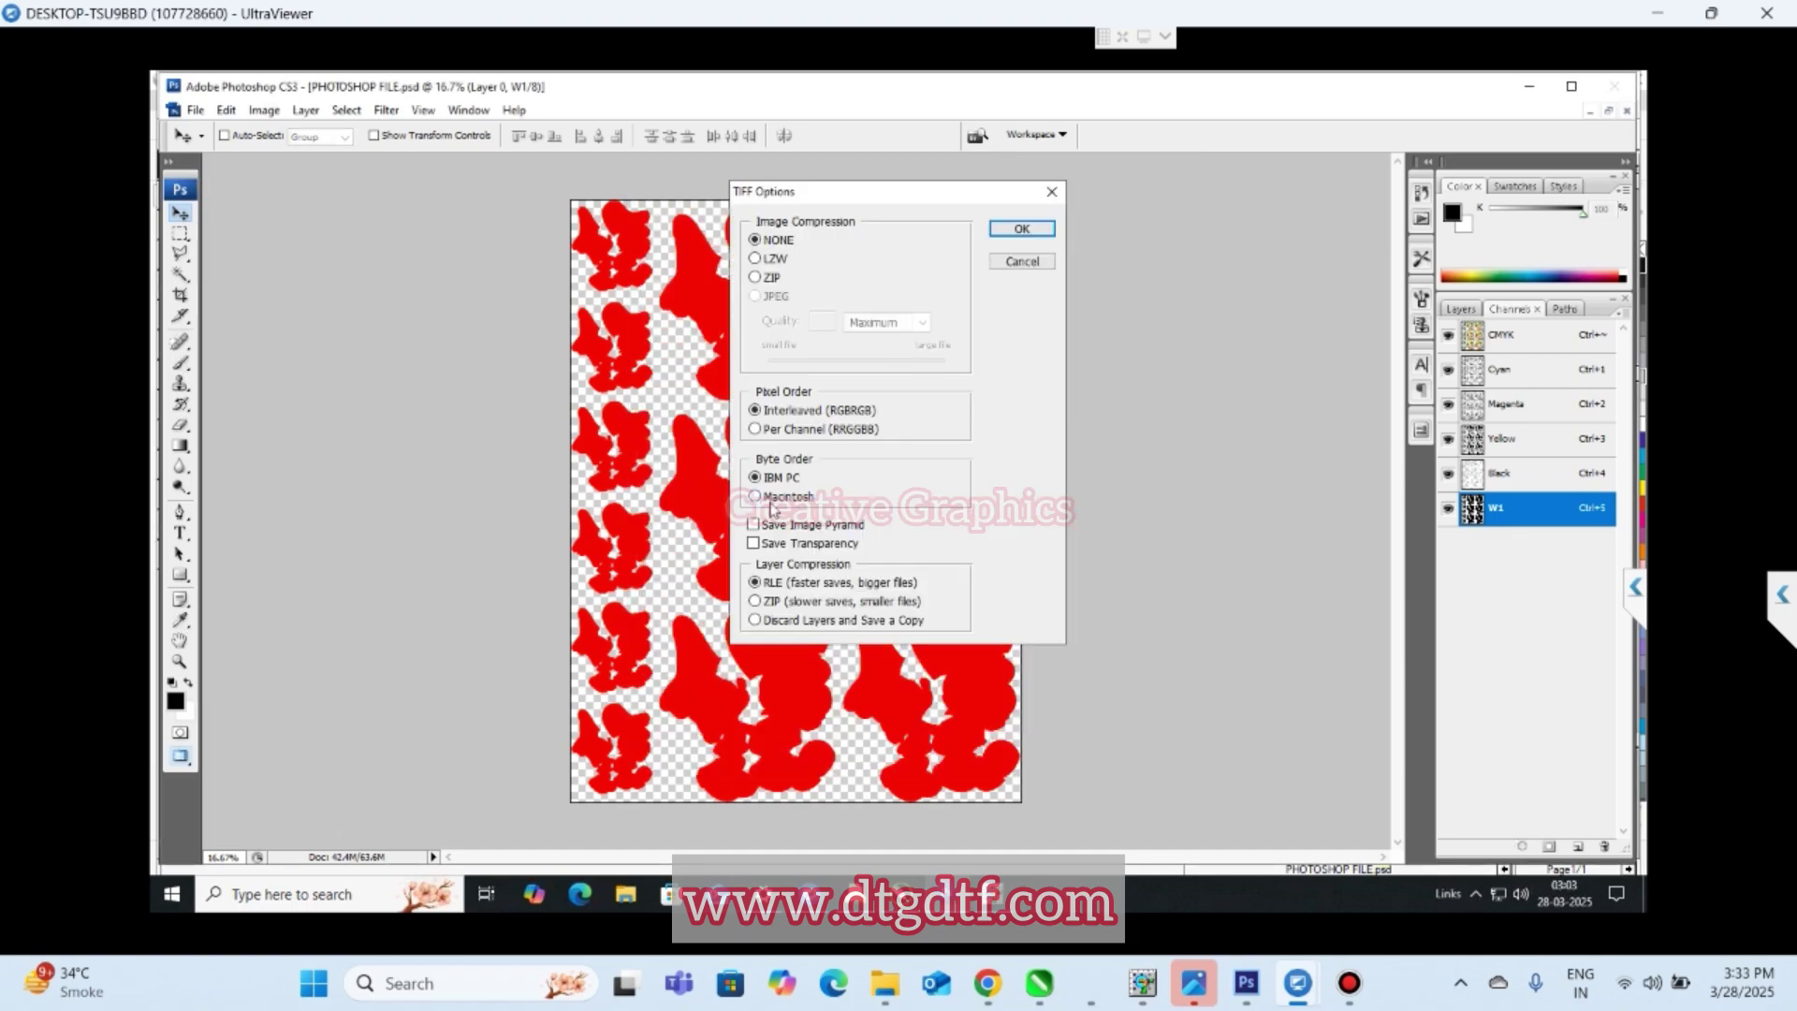
pyautogui.click(754, 544)
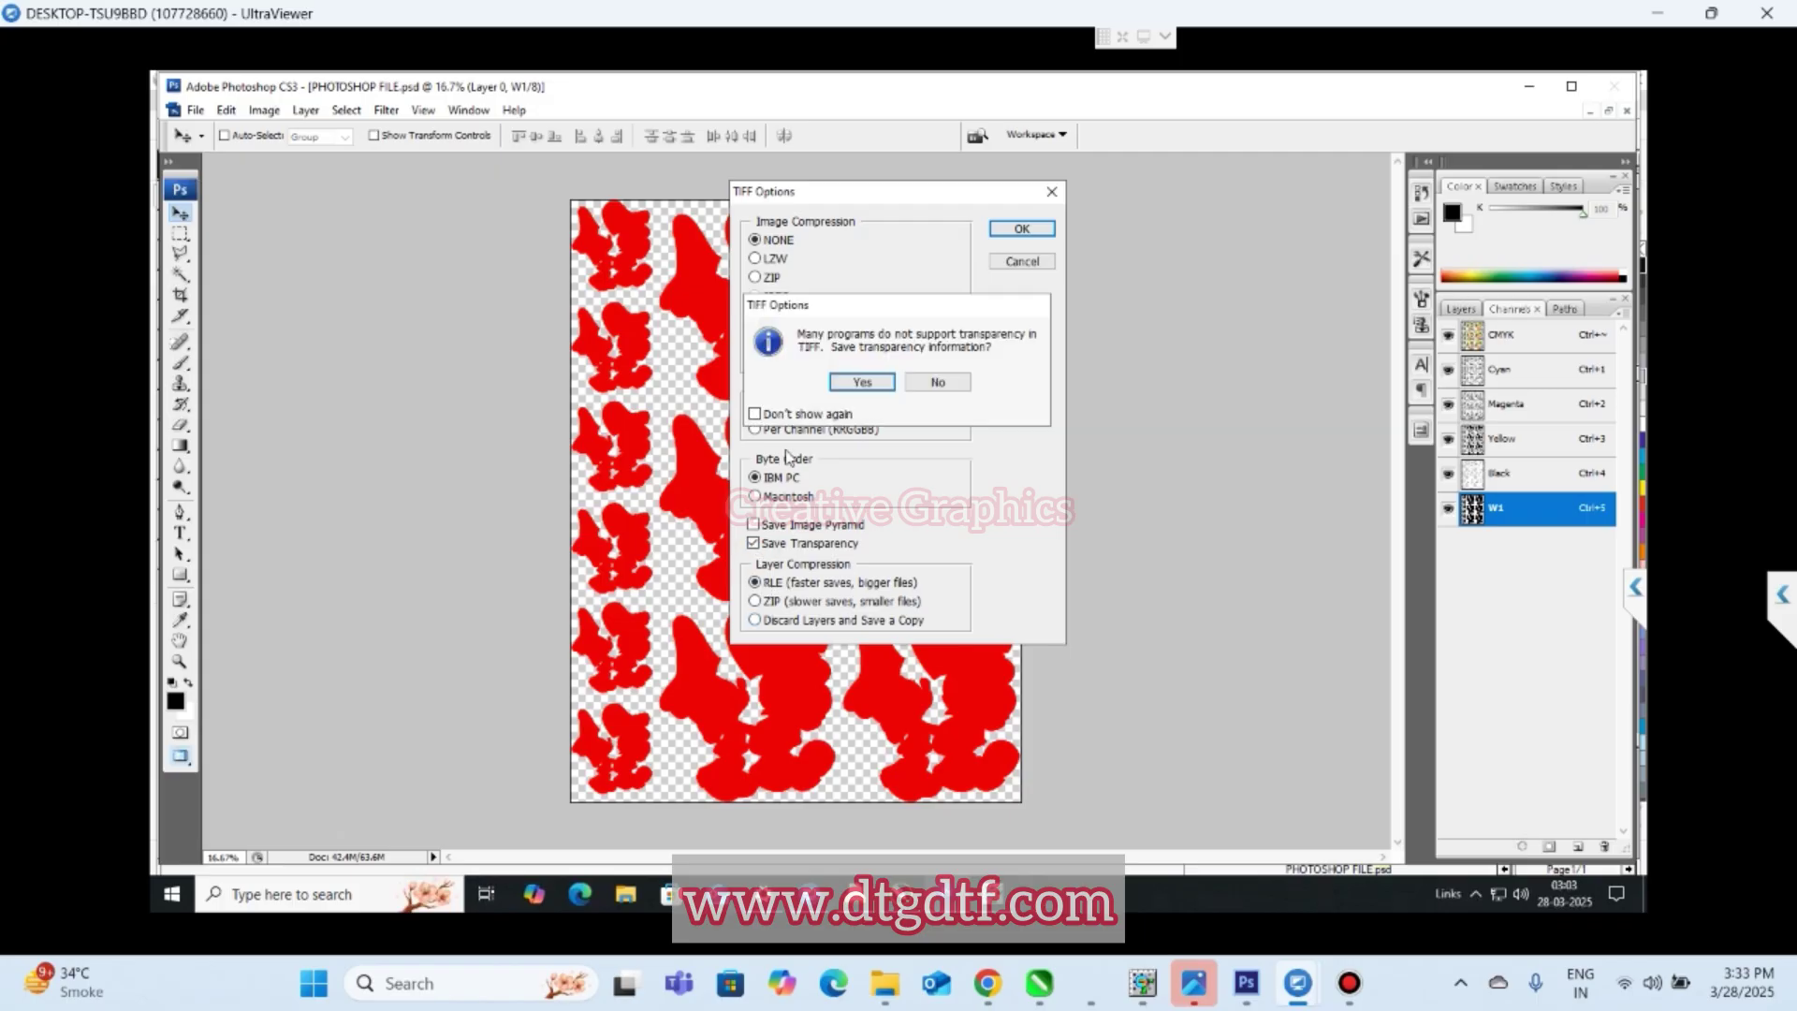
pyautogui.click(872, 384)
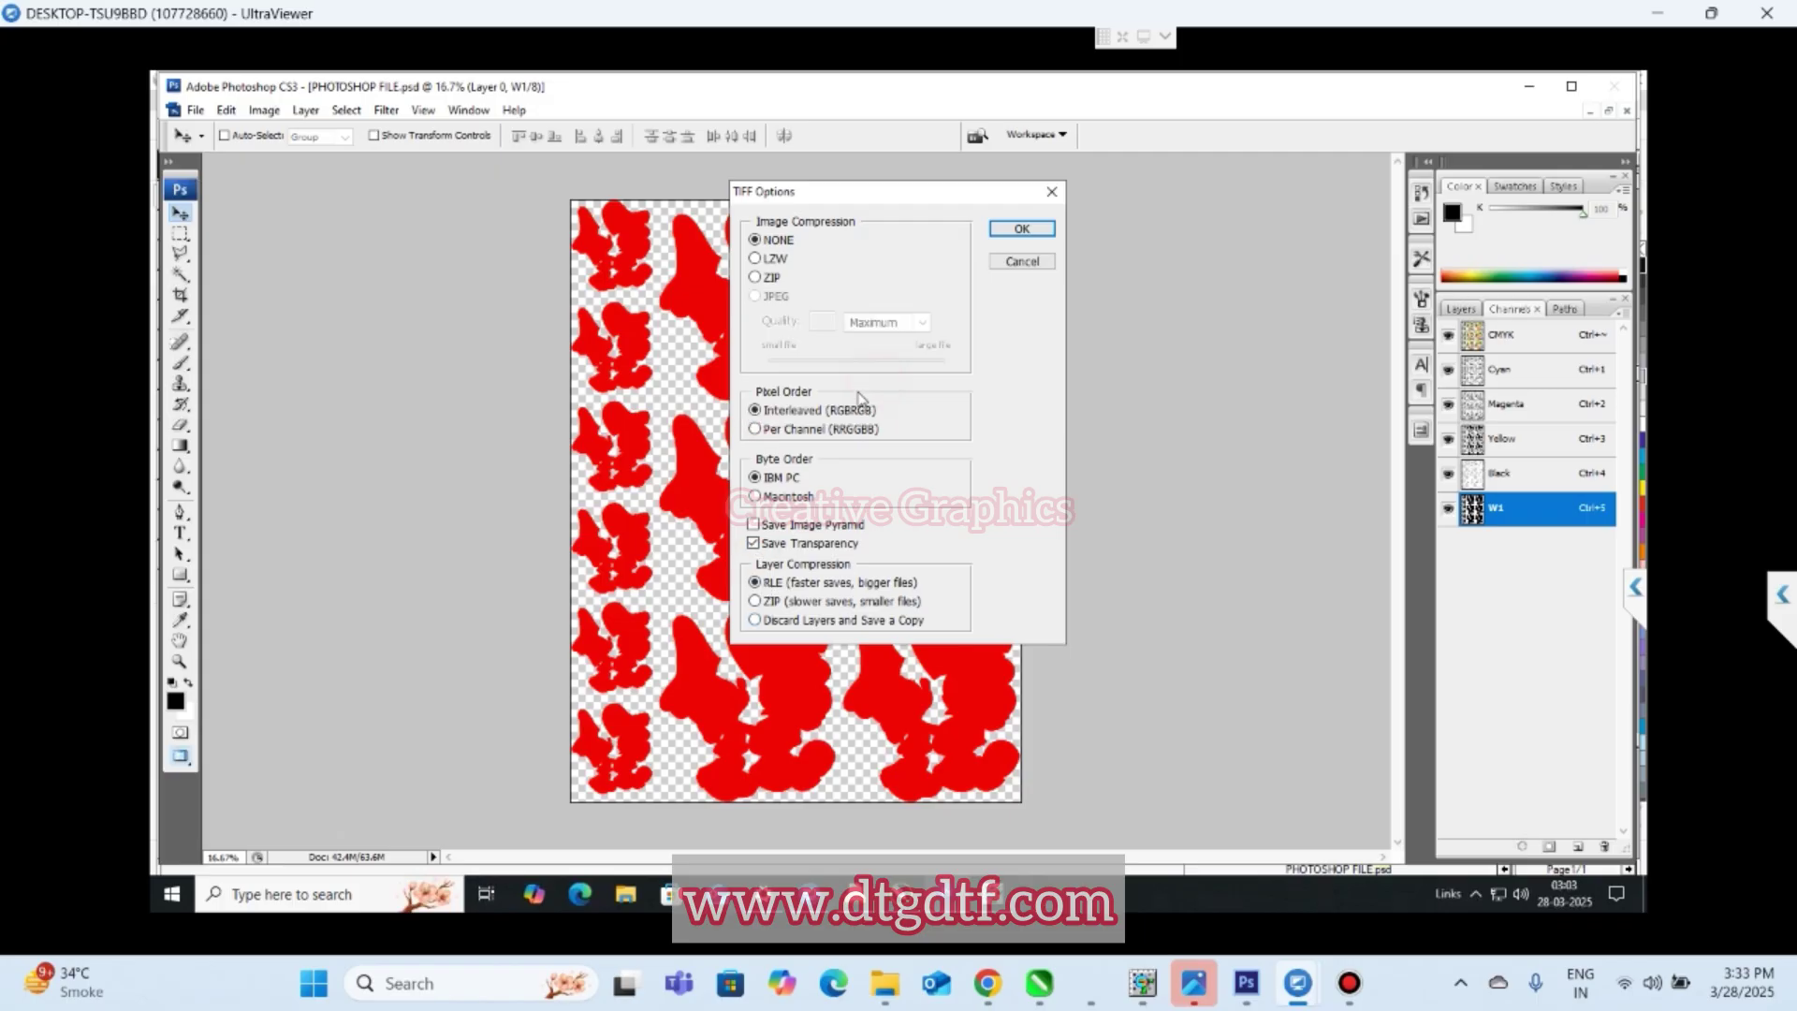
pyautogui.click(1033, 231)
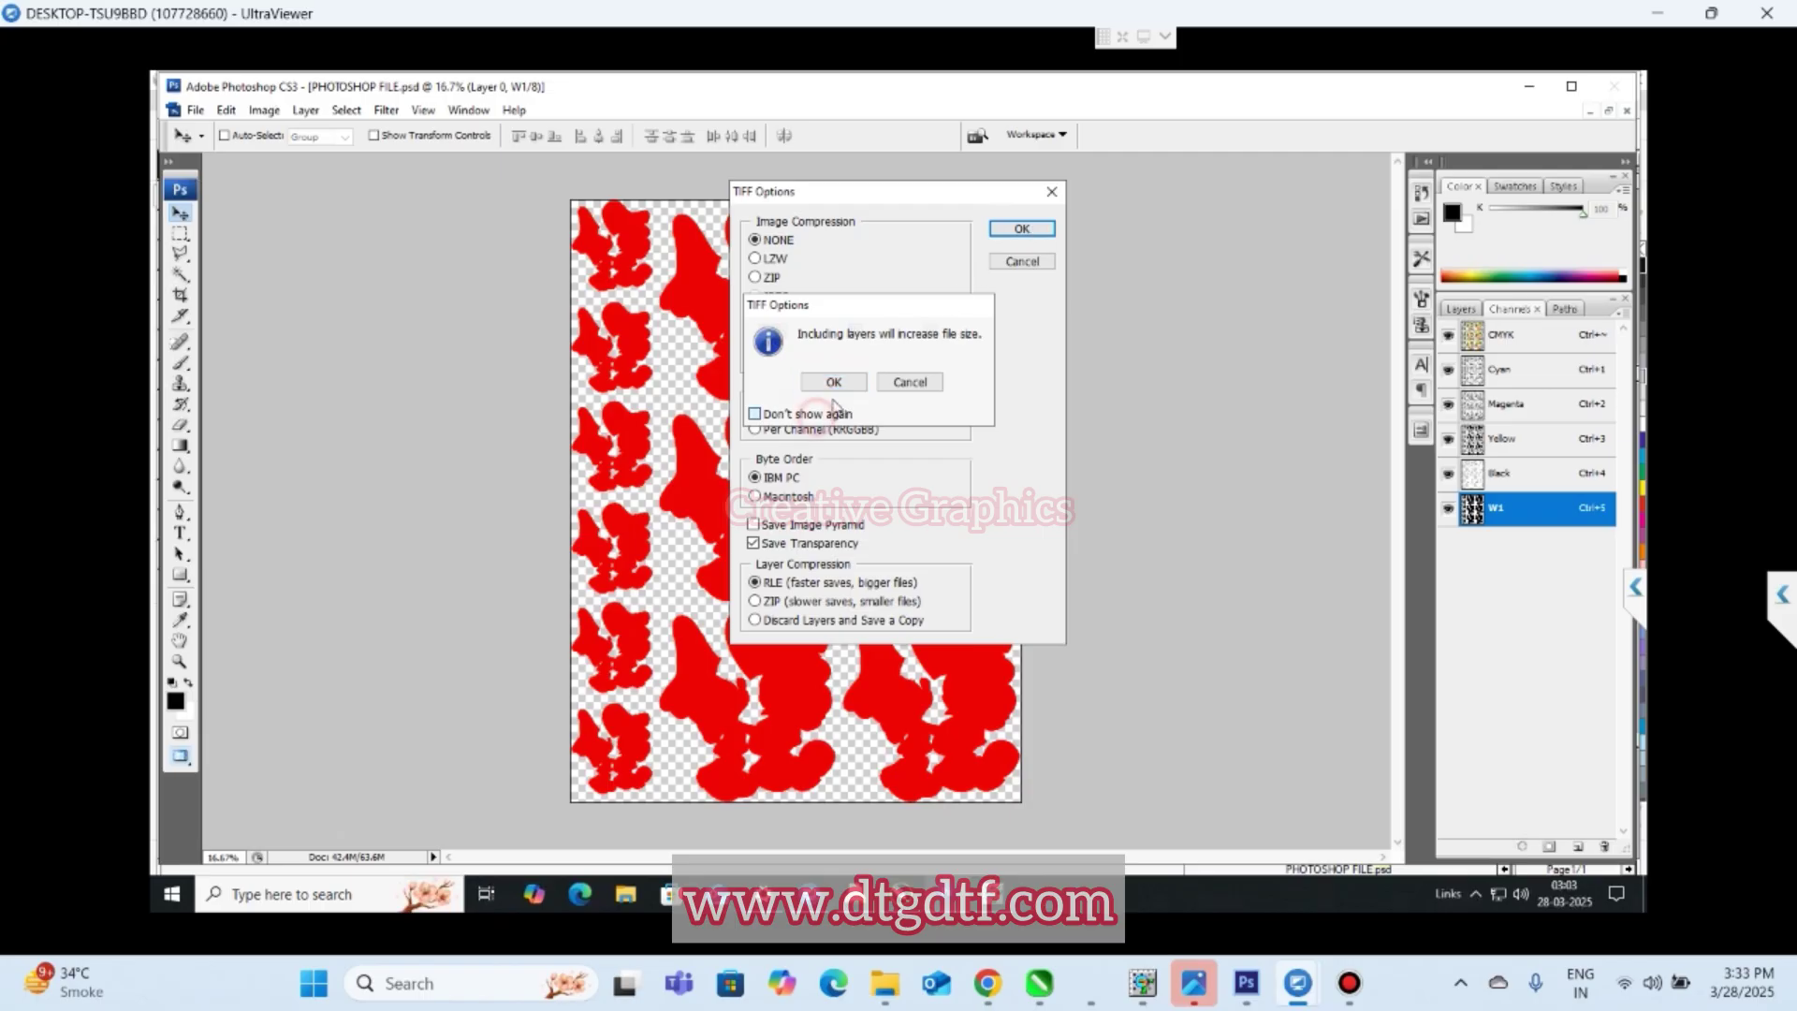
pyautogui.click(828, 413)
pyautogui.click(836, 382)
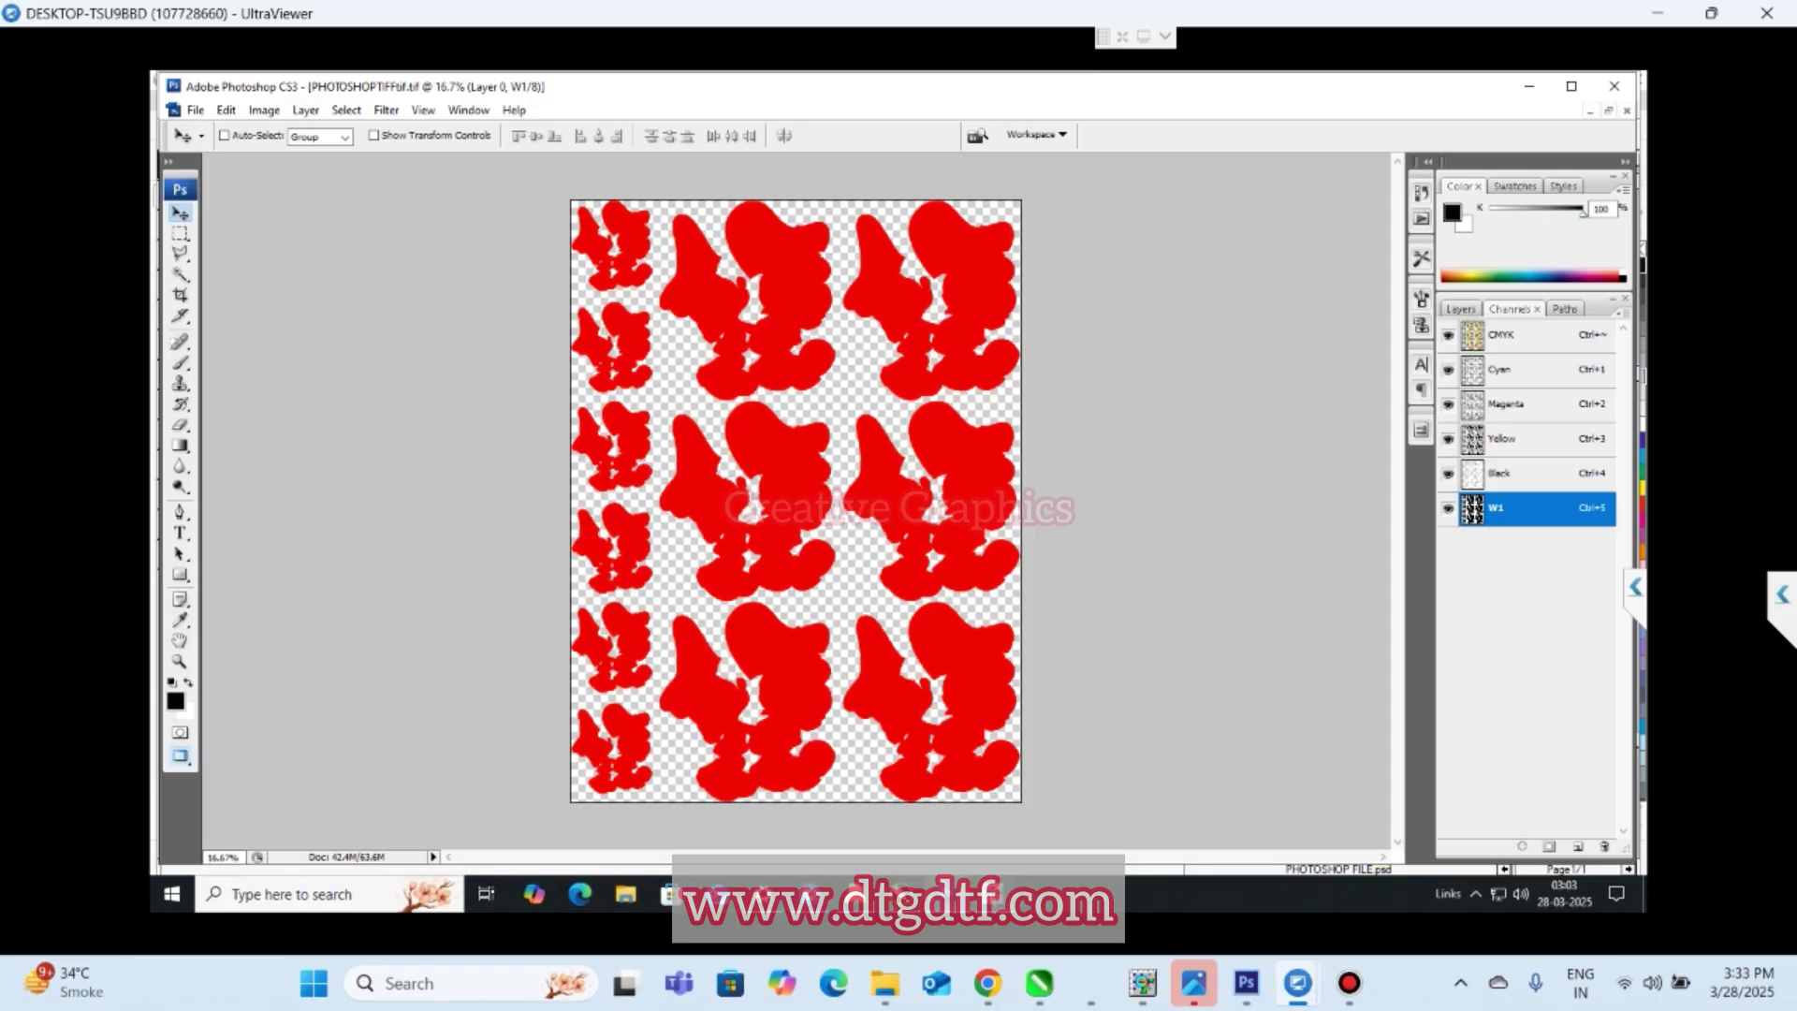
# - Delete the old layout and import PHOTOSHOPTIFF.tif to fill the 244.348 × 326.3053 mm page
pyautogui.hotkey('alt', 'Tab')
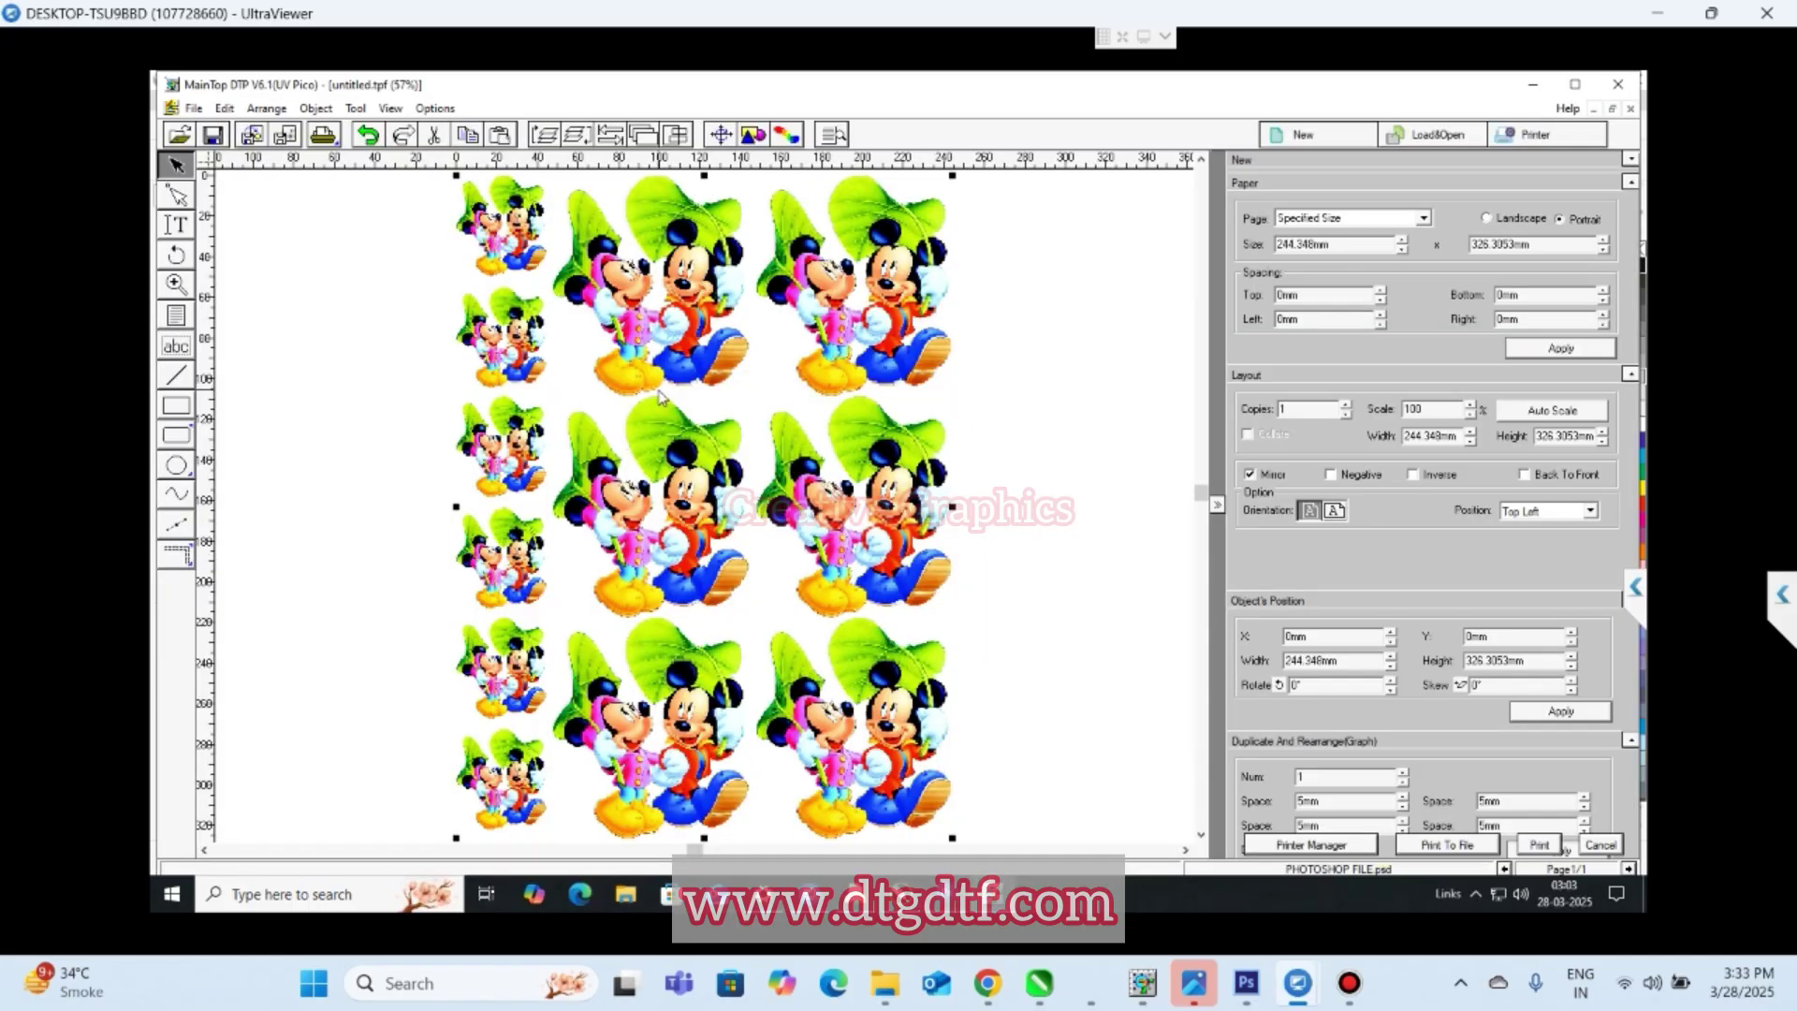
pyautogui.press('Delete')
pyautogui.click(194, 107)
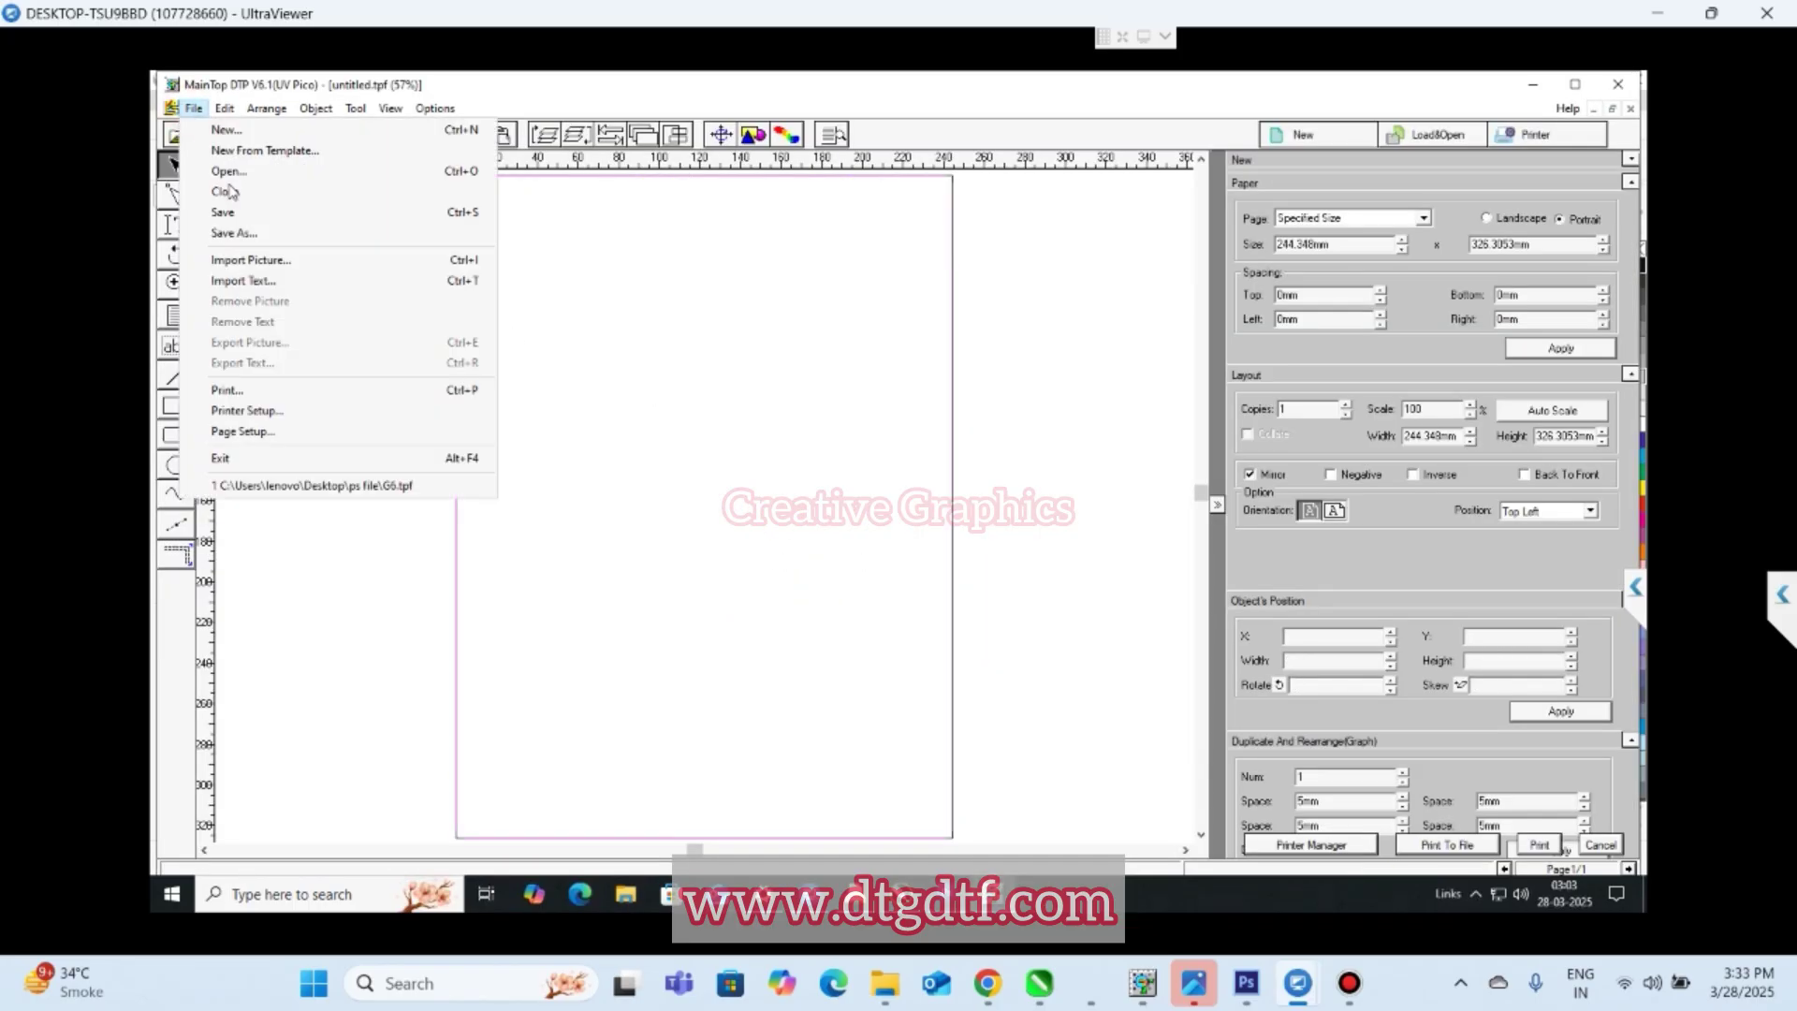
pyautogui.click(243, 259)
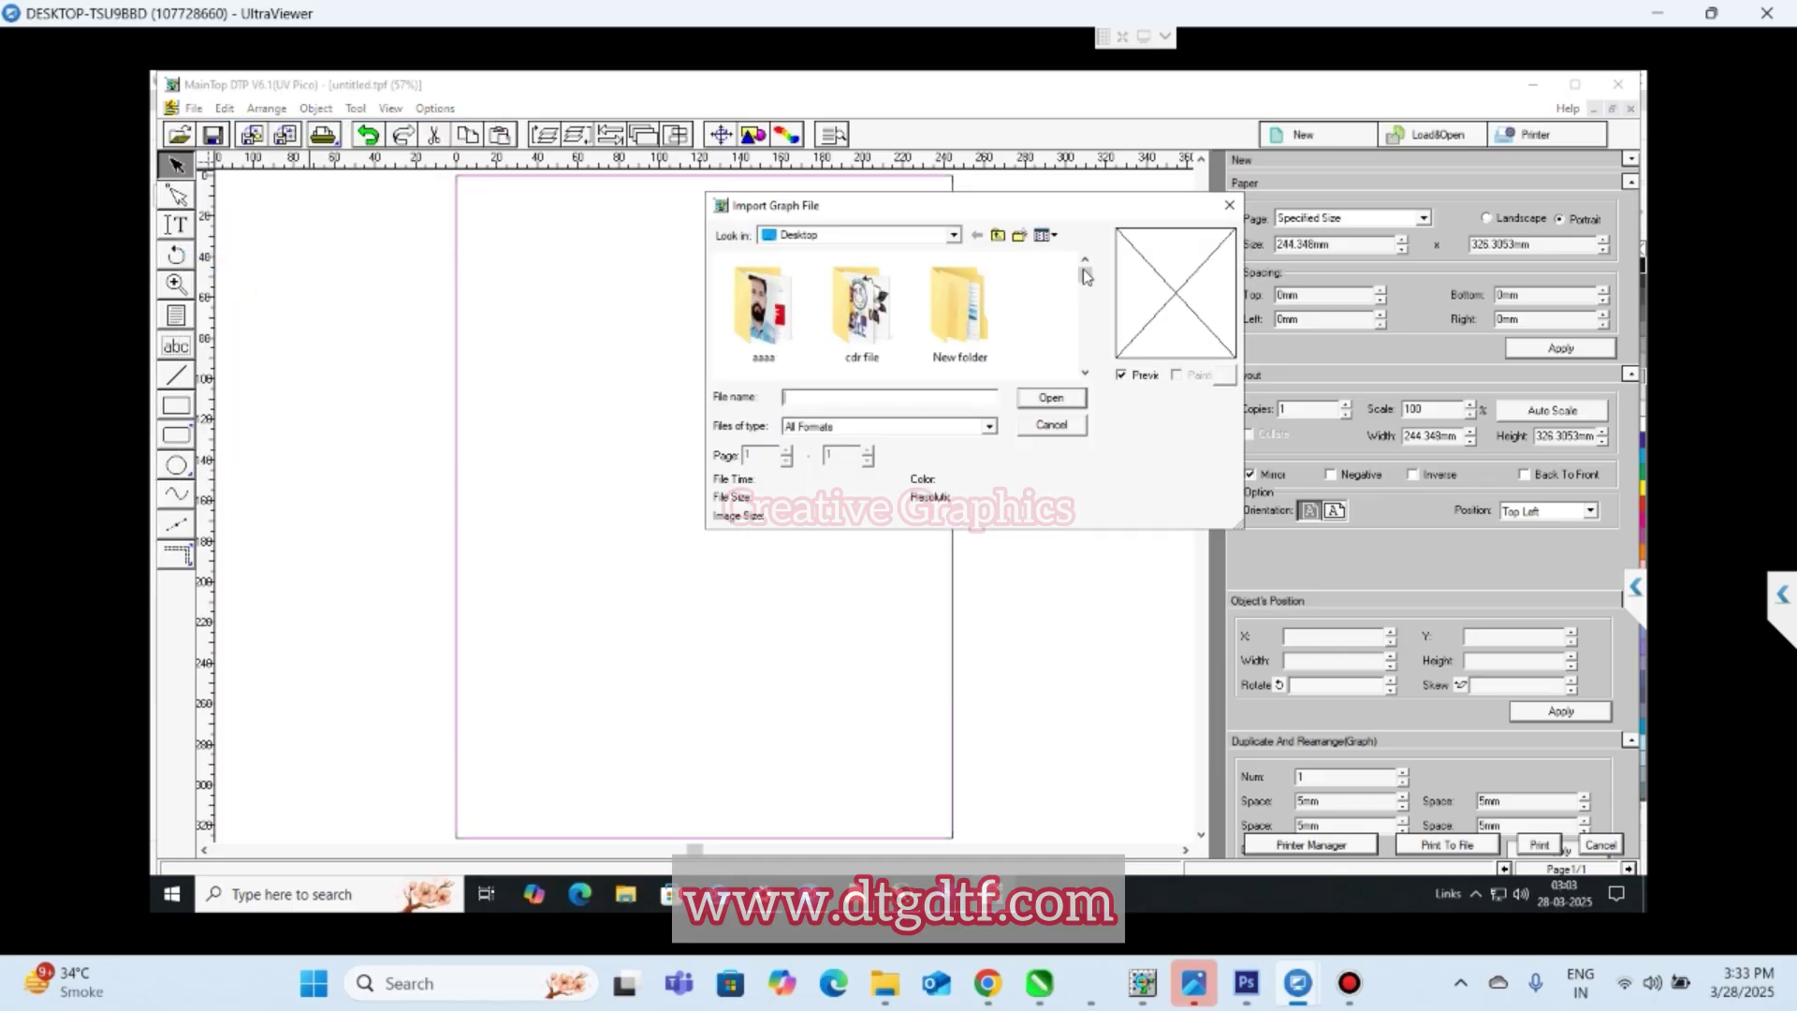
pyautogui.moveTo(1084, 269); pyautogui.dragTo(1093, 350)
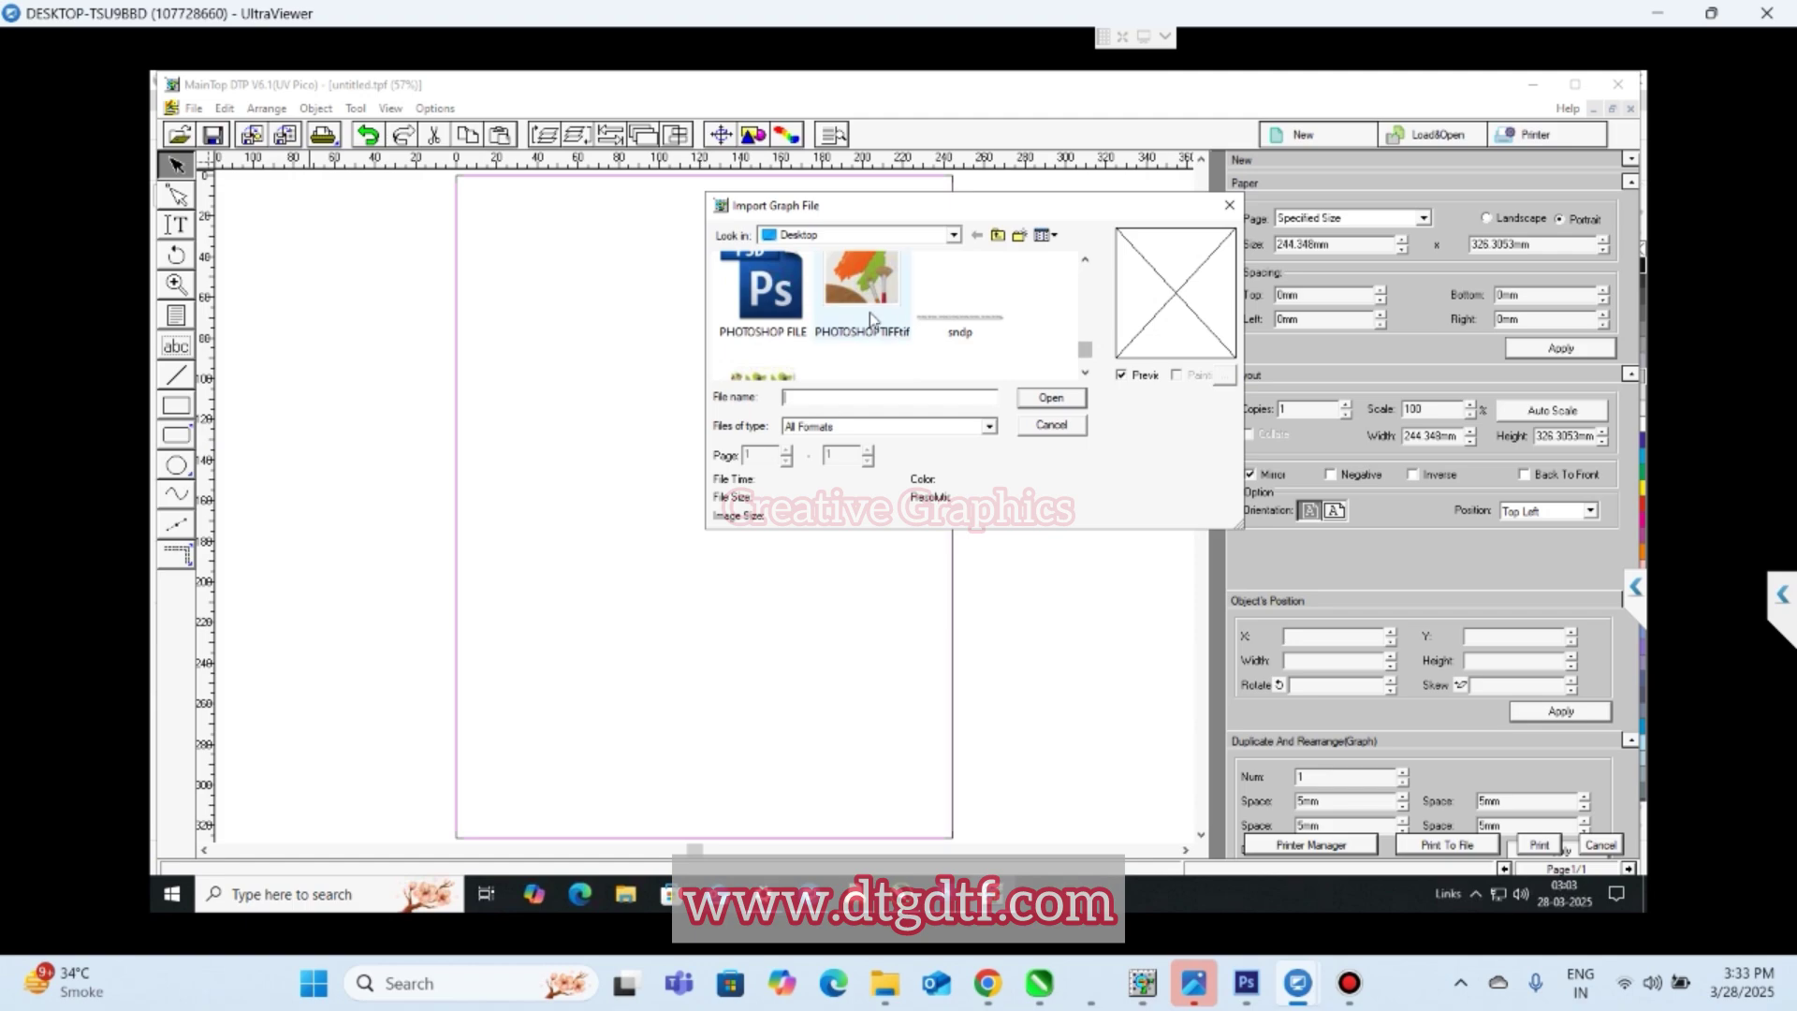
pyautogui.click(850, 328)
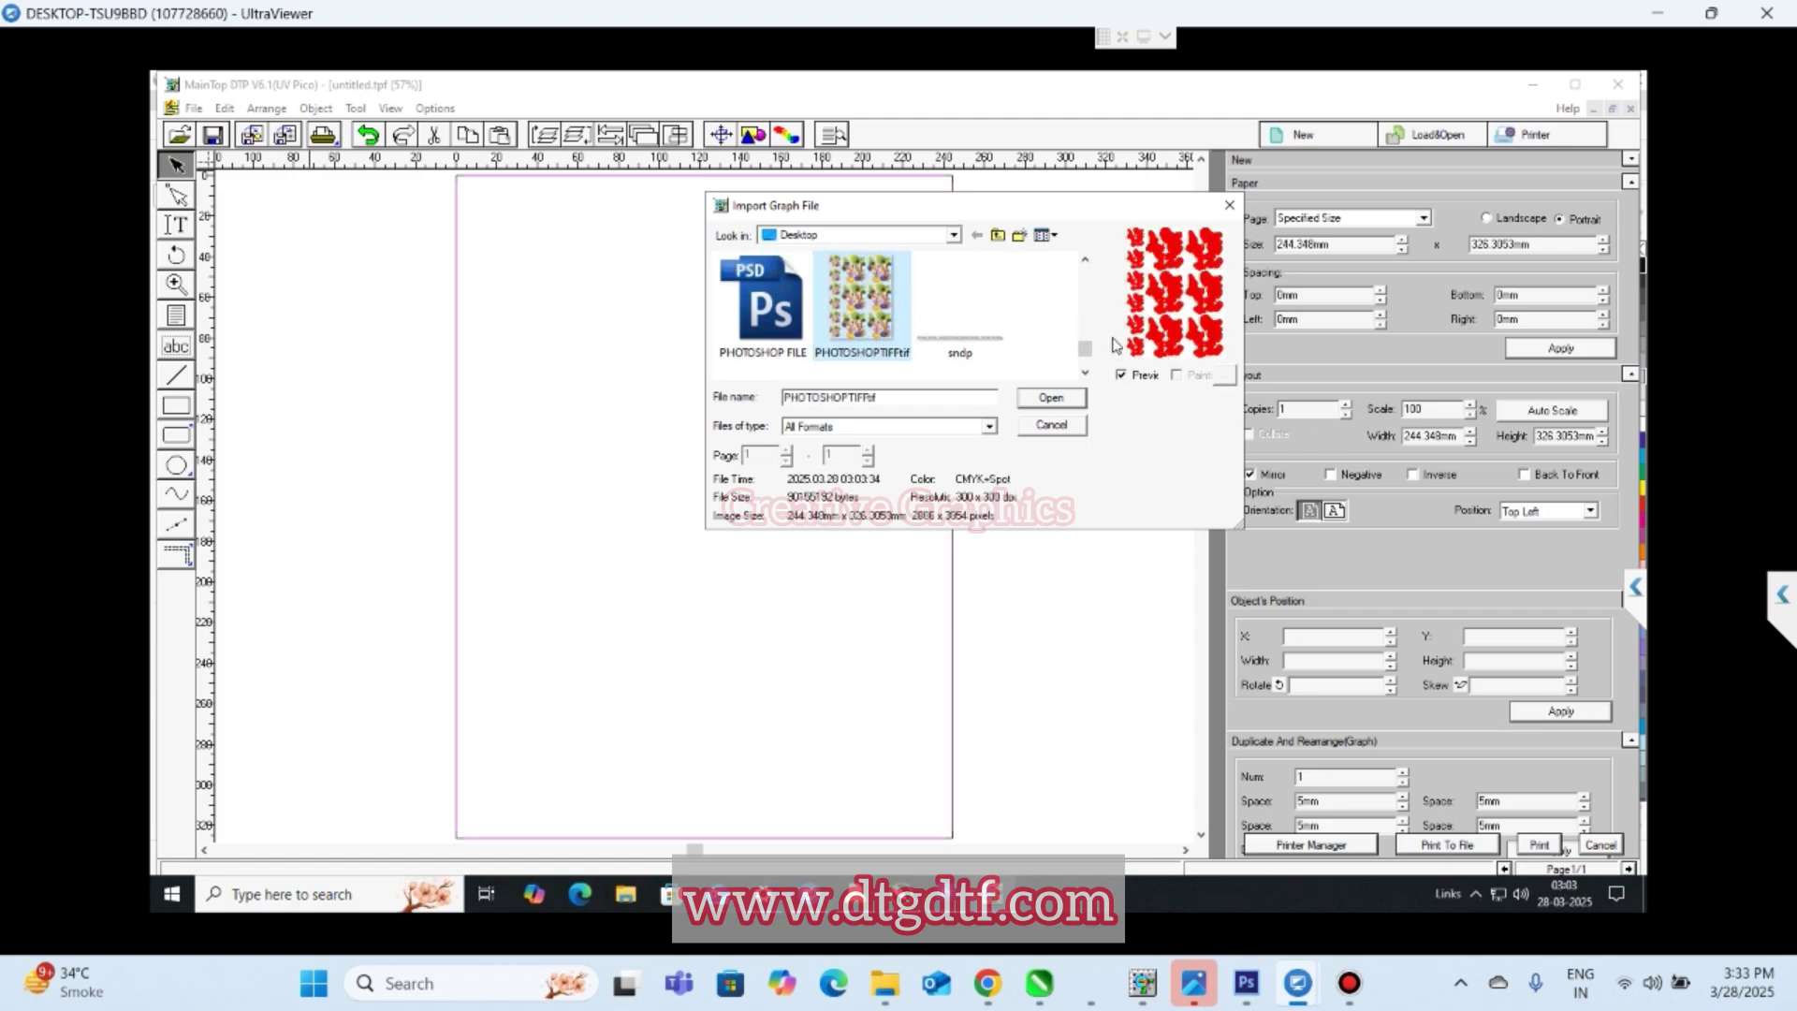
pyautogui.click(1076, 403)
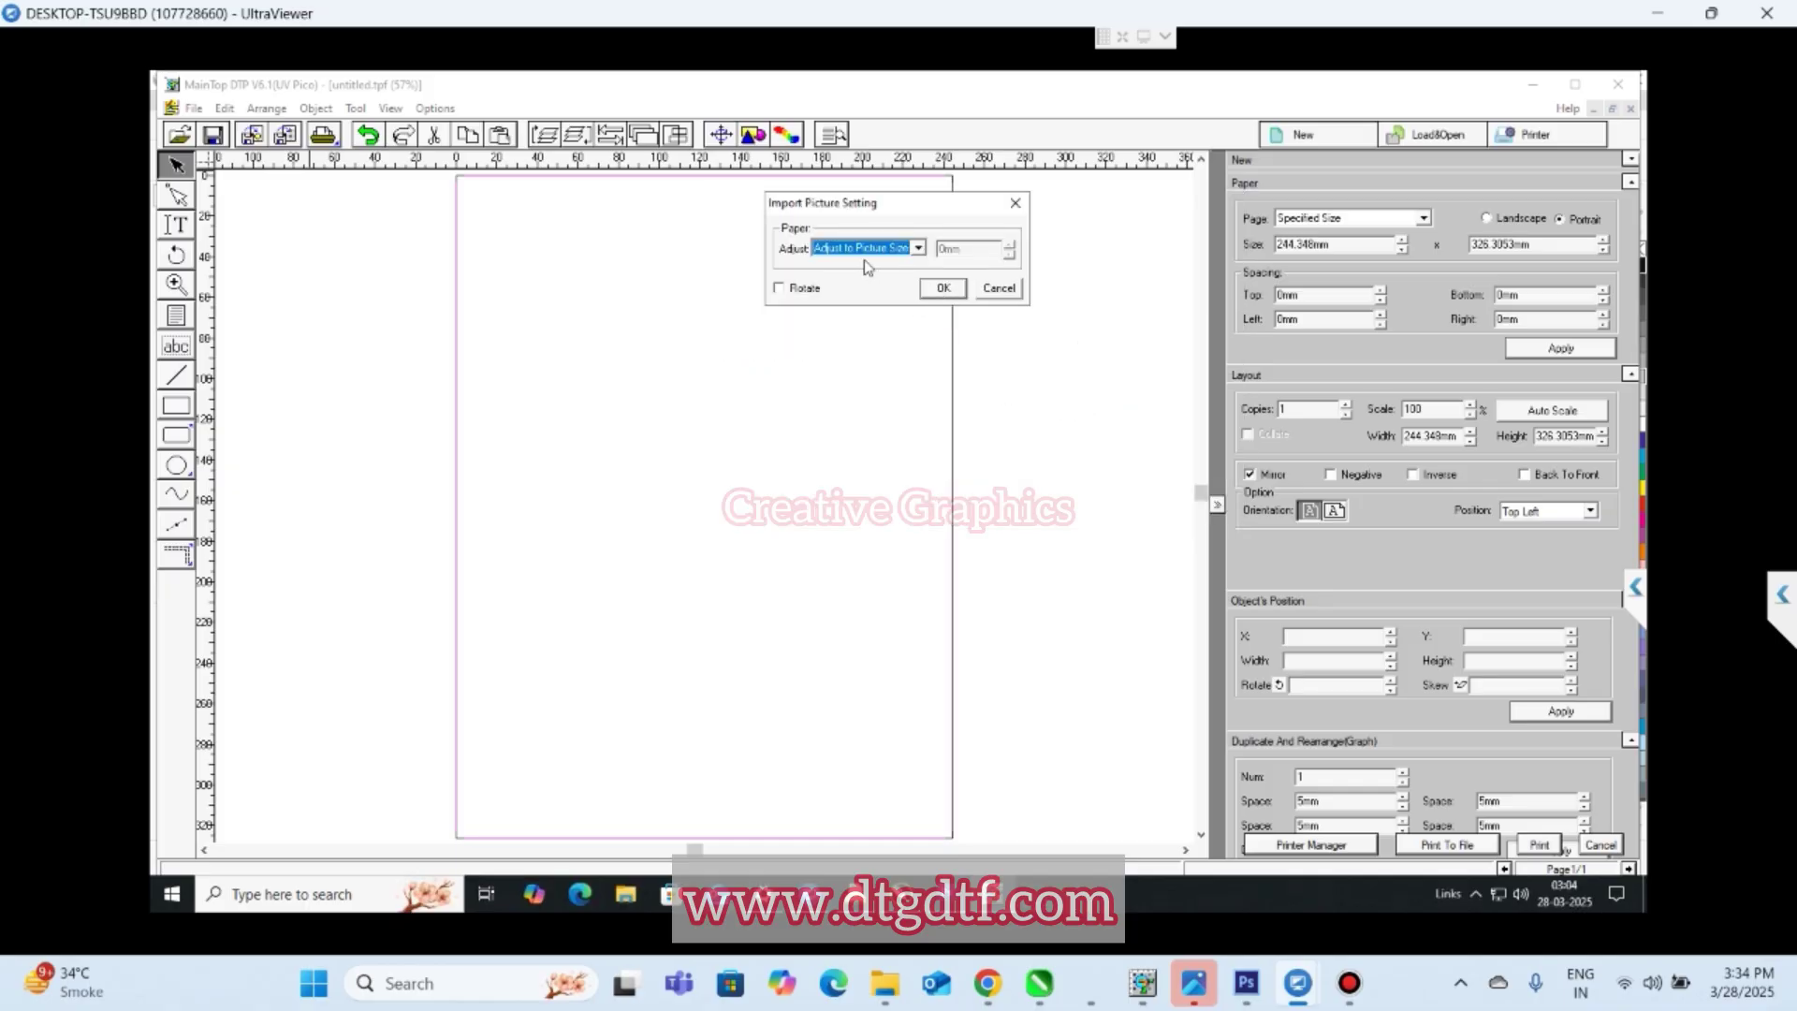
pyautogui.click(943, 289)
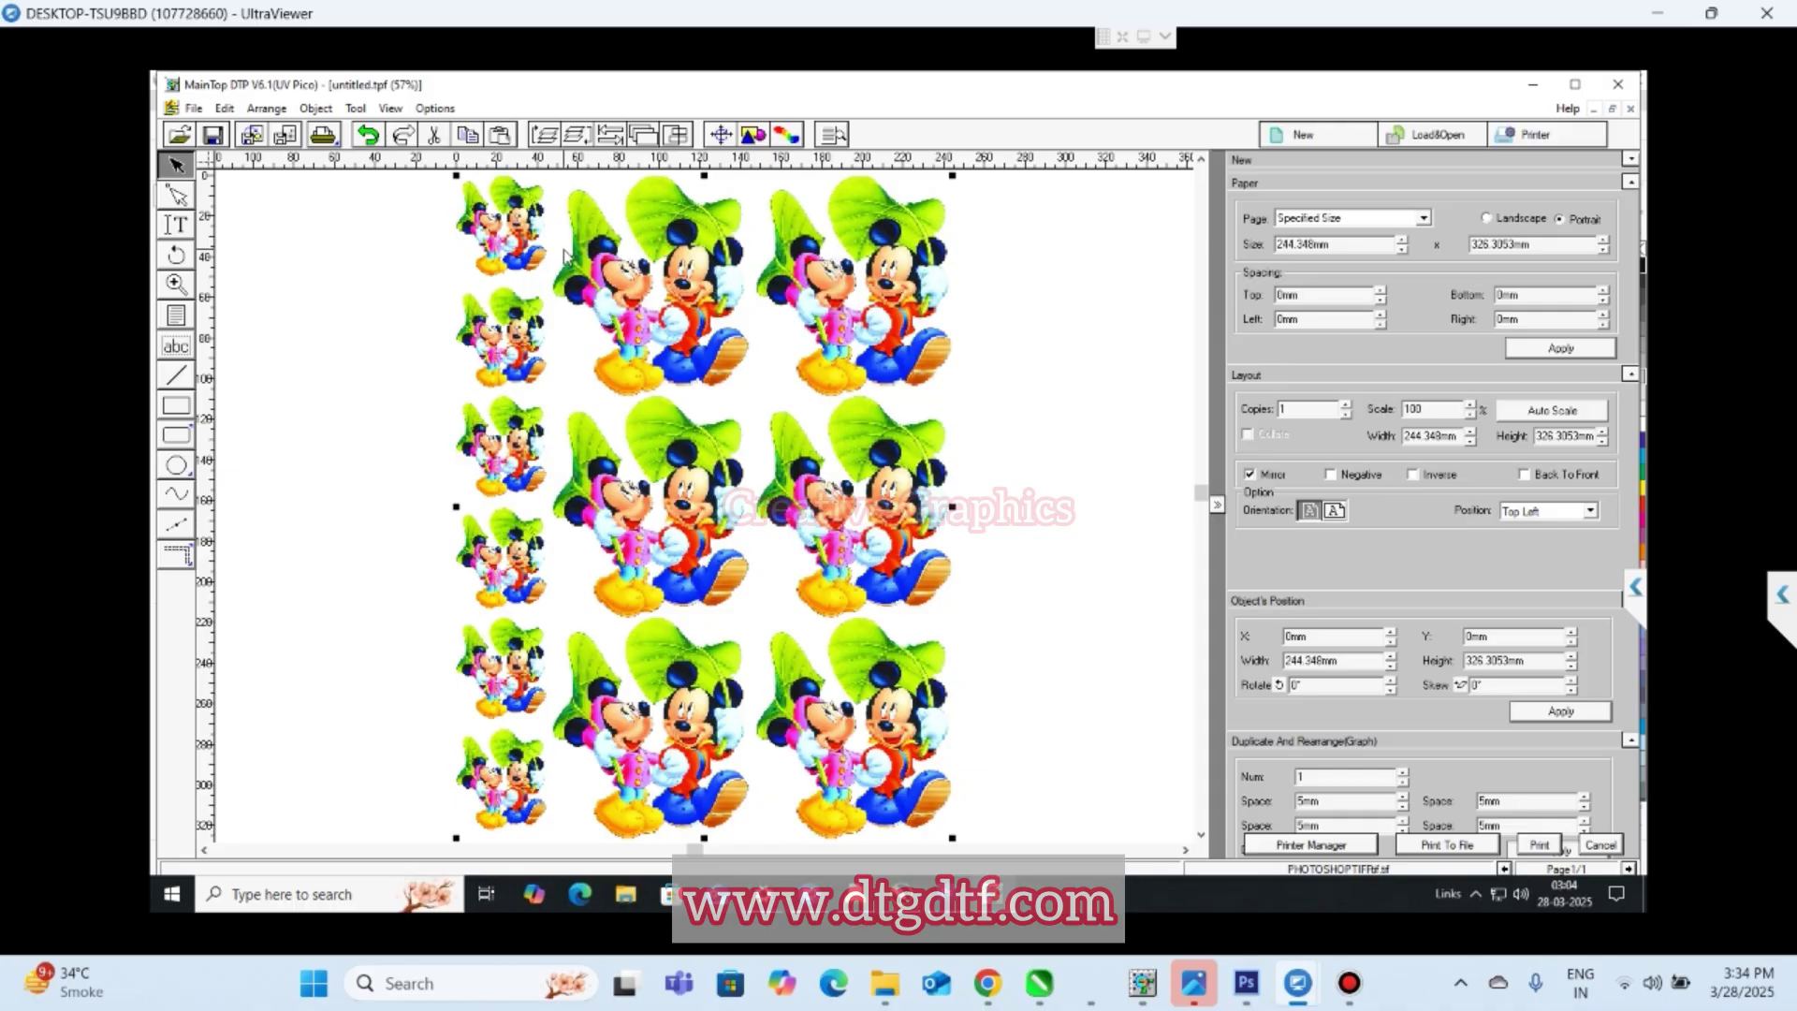
# - Review the print settings, printer properties and page setup, closing them without changes
pyautogui.hotkey('ctrl', 'p')
pyautogui.click(896, 307)
pyautogui.click(750, 559)
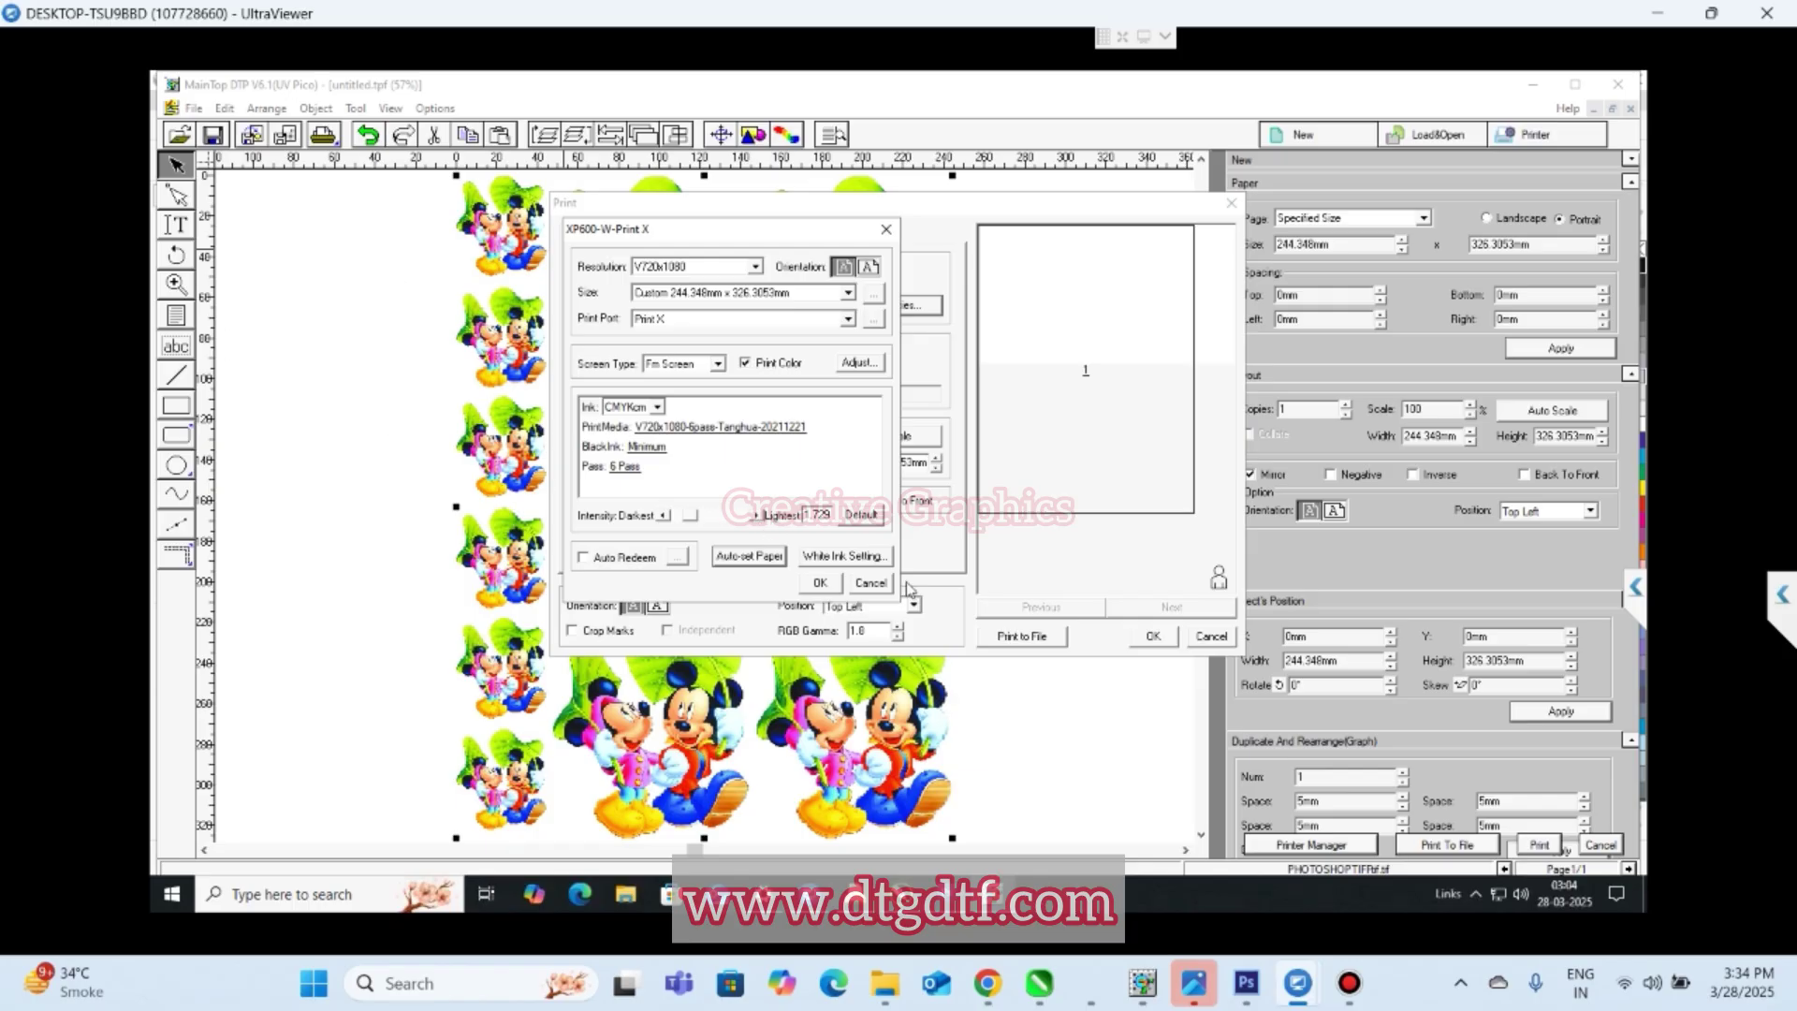
pyautogui.click(871, 583)
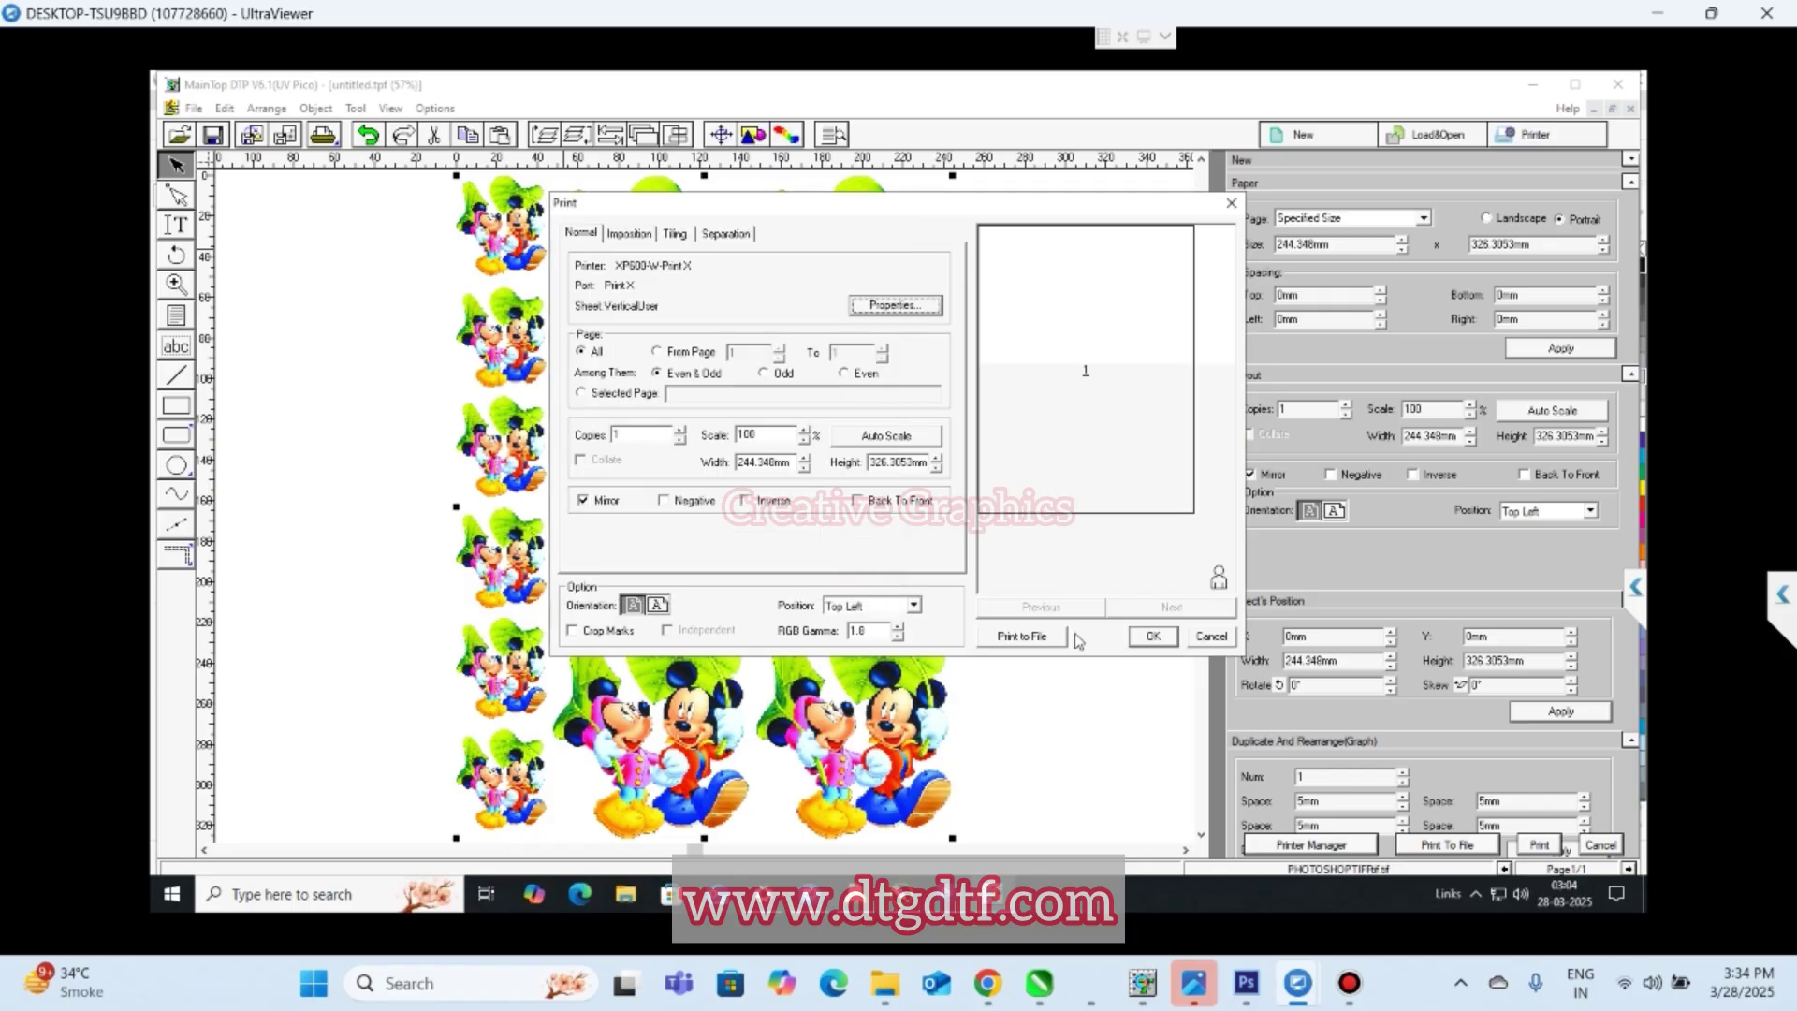
pyautogui.click(1209, 637)
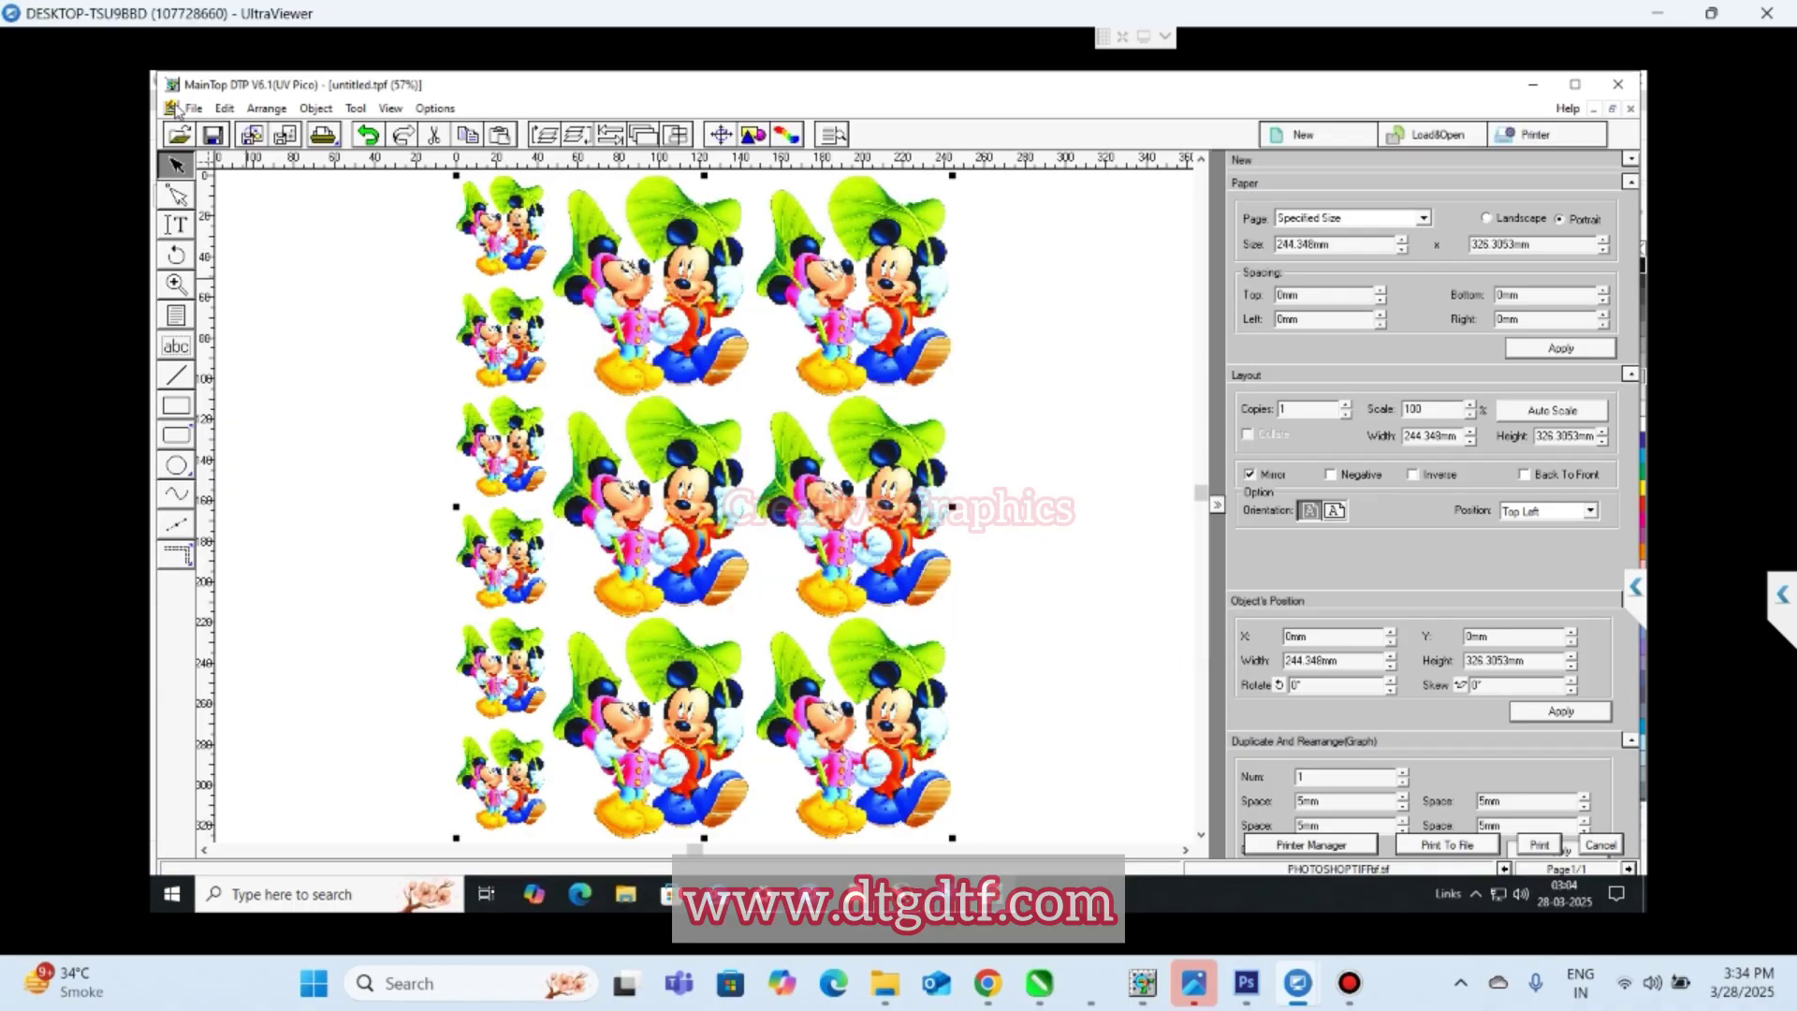
pyautogui.click(194, 109)
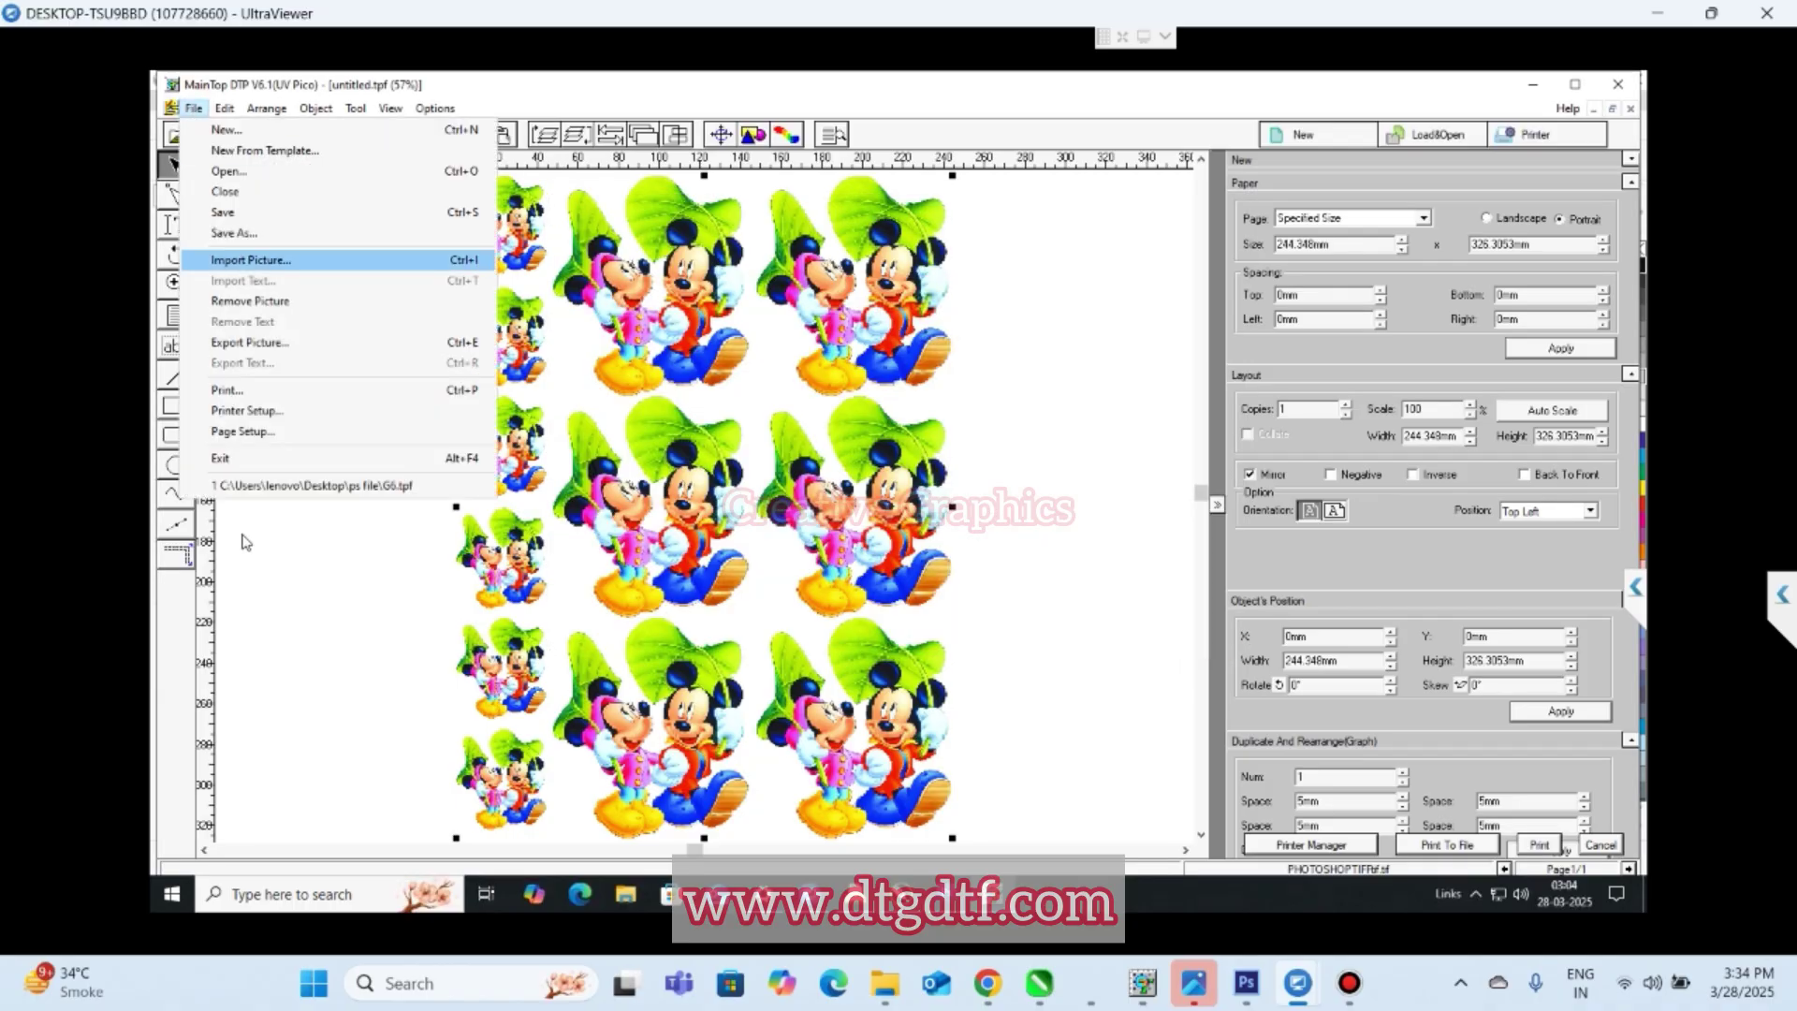
pyautogui.click(255, 432)
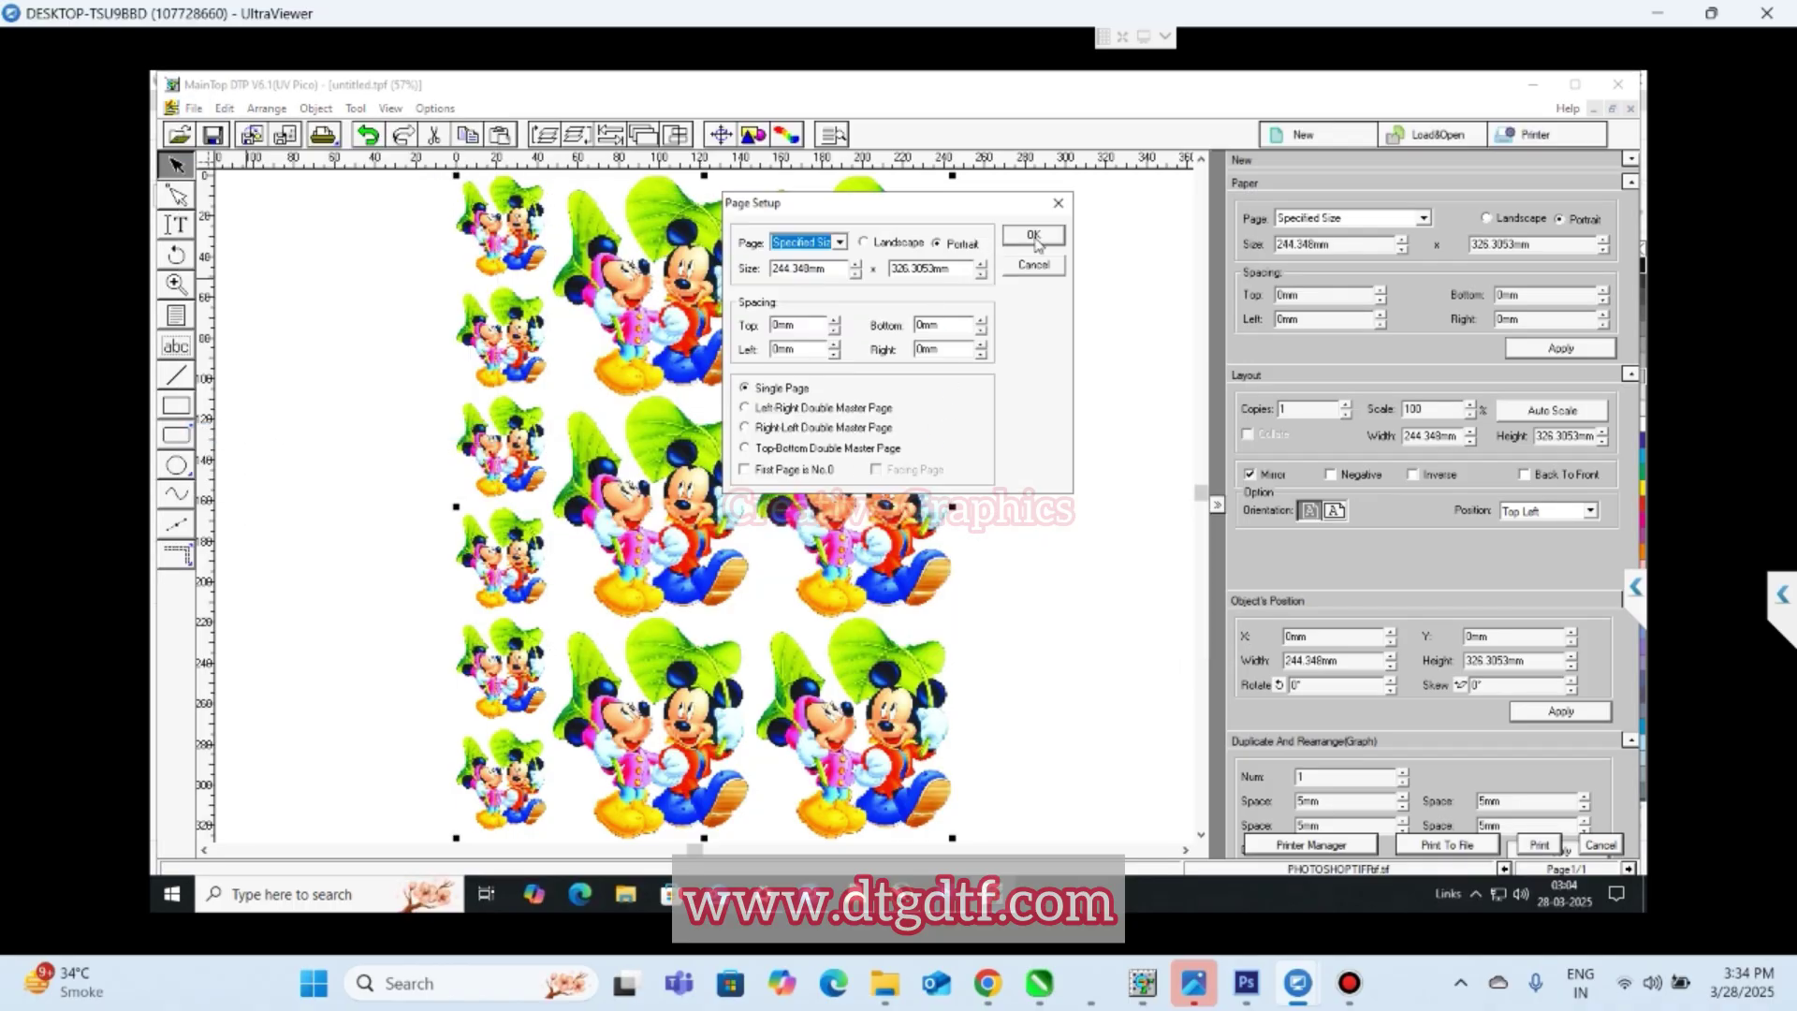
pyautogui.click(1057, 203)
pyautogui.click(174, 109)
pyautogui.click(183, 107)
# - In Printer Setup, raise the XP600 printer's Lightest intensity to 1.829
pyautogui.click(193, 109)
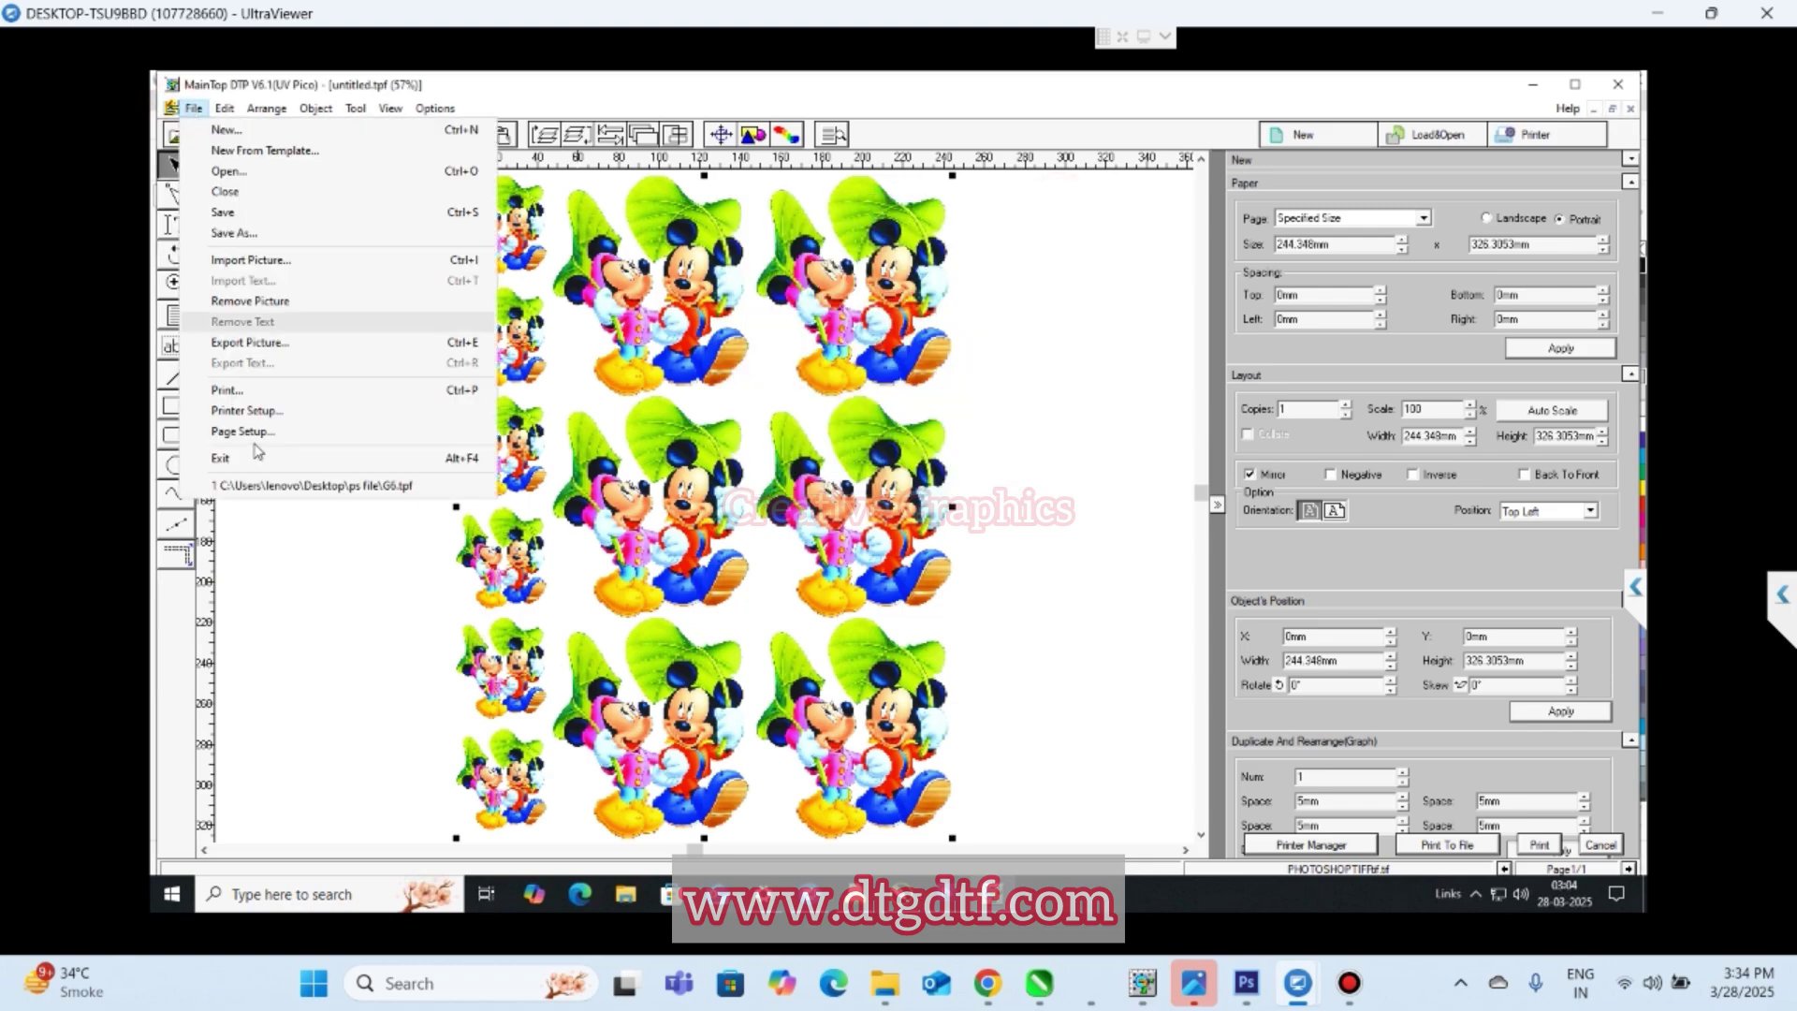
pyautogui.click(278, 412)
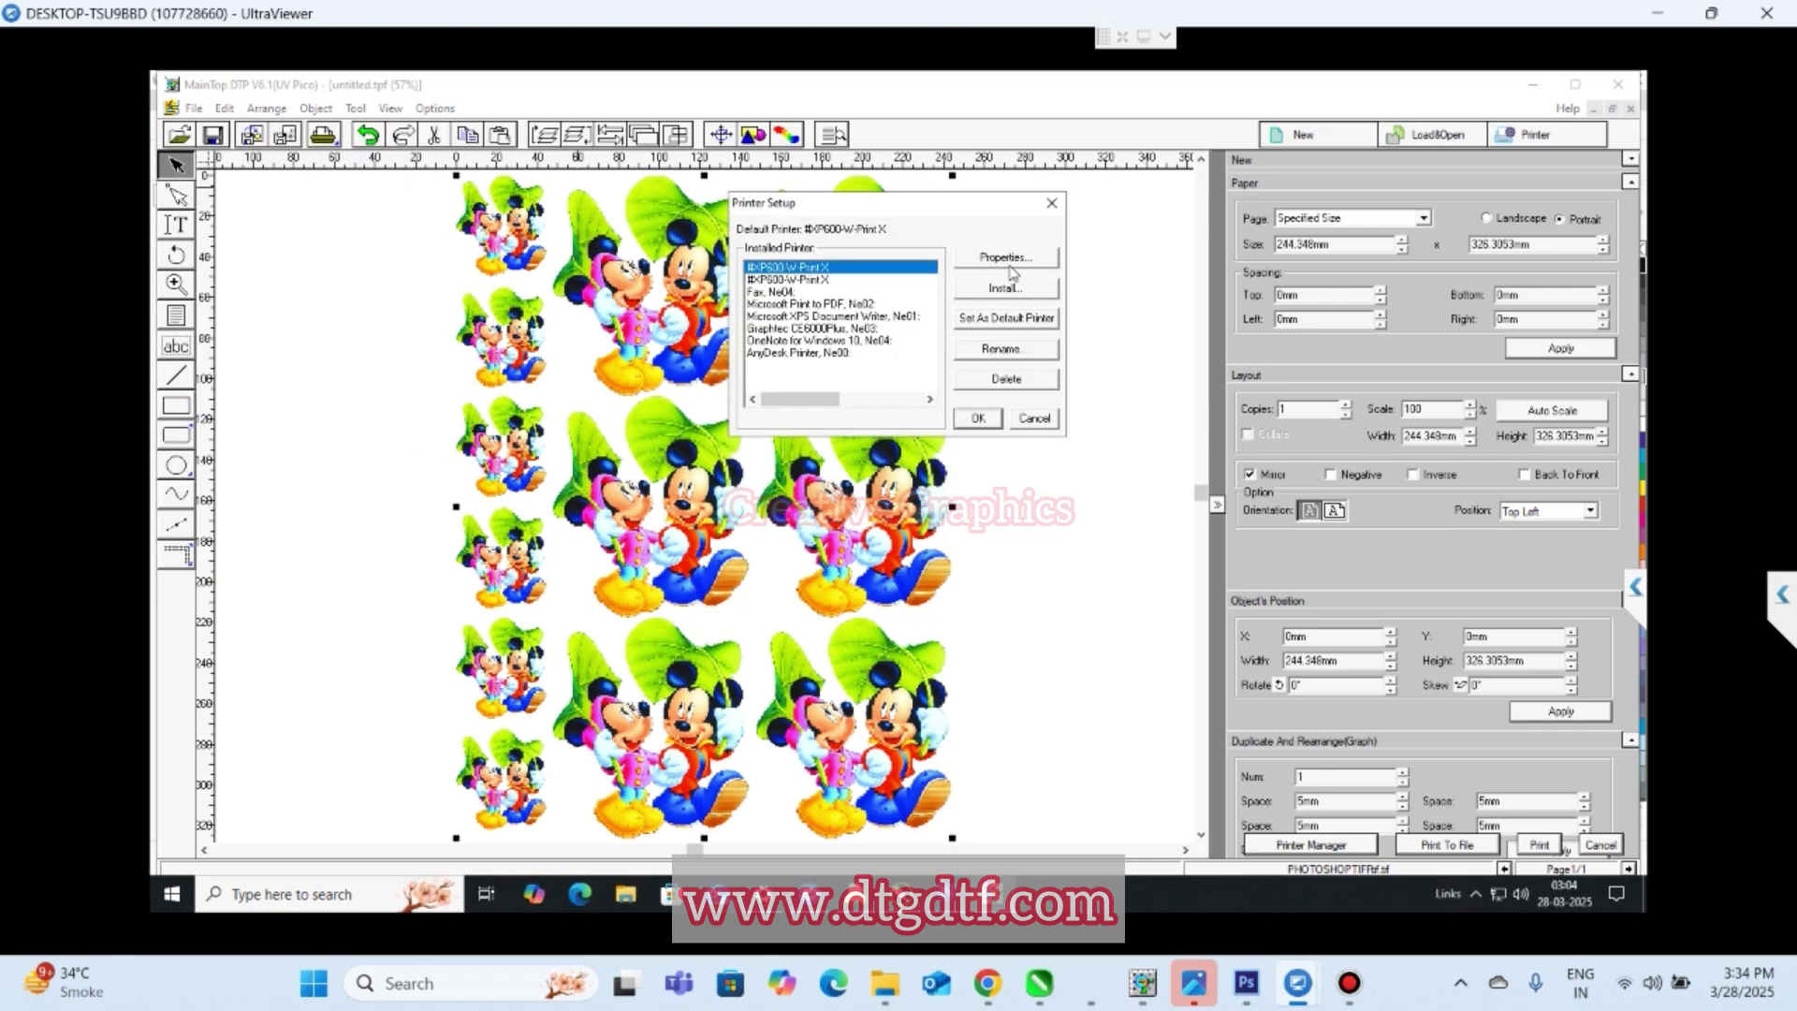
pyautogui.click(1013, 259)
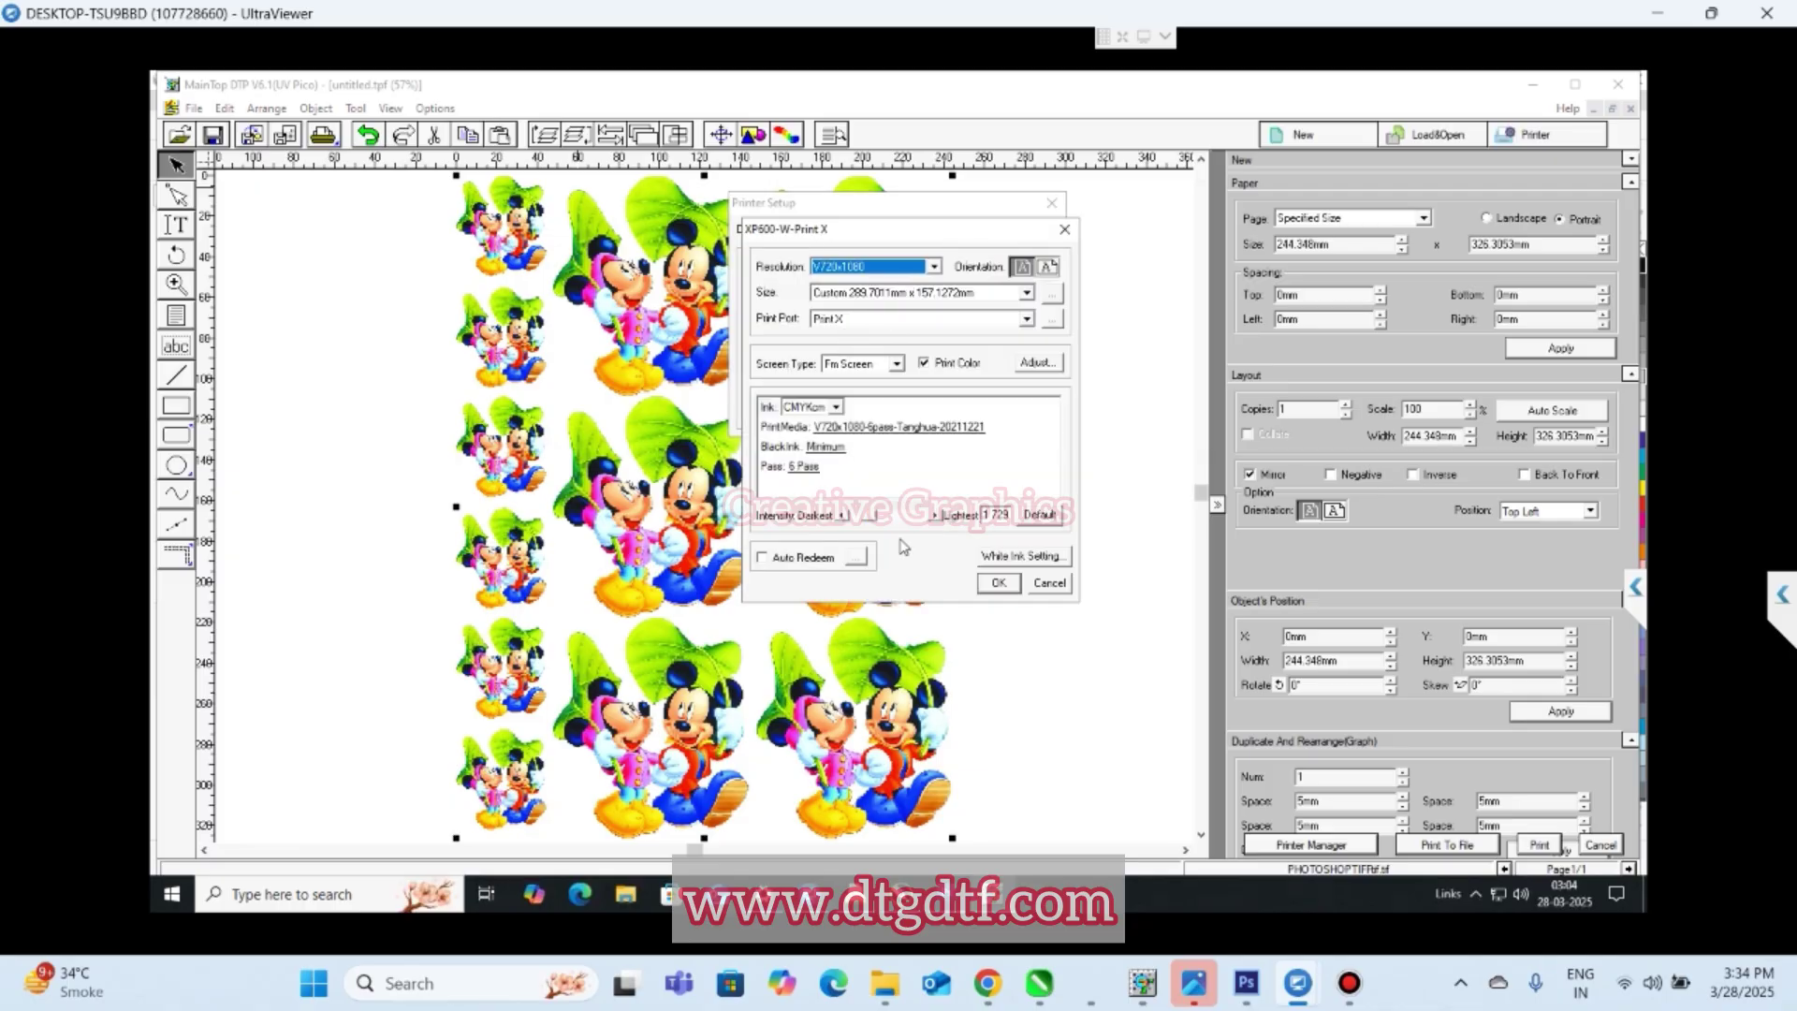
pyautogui.click(933, 516)
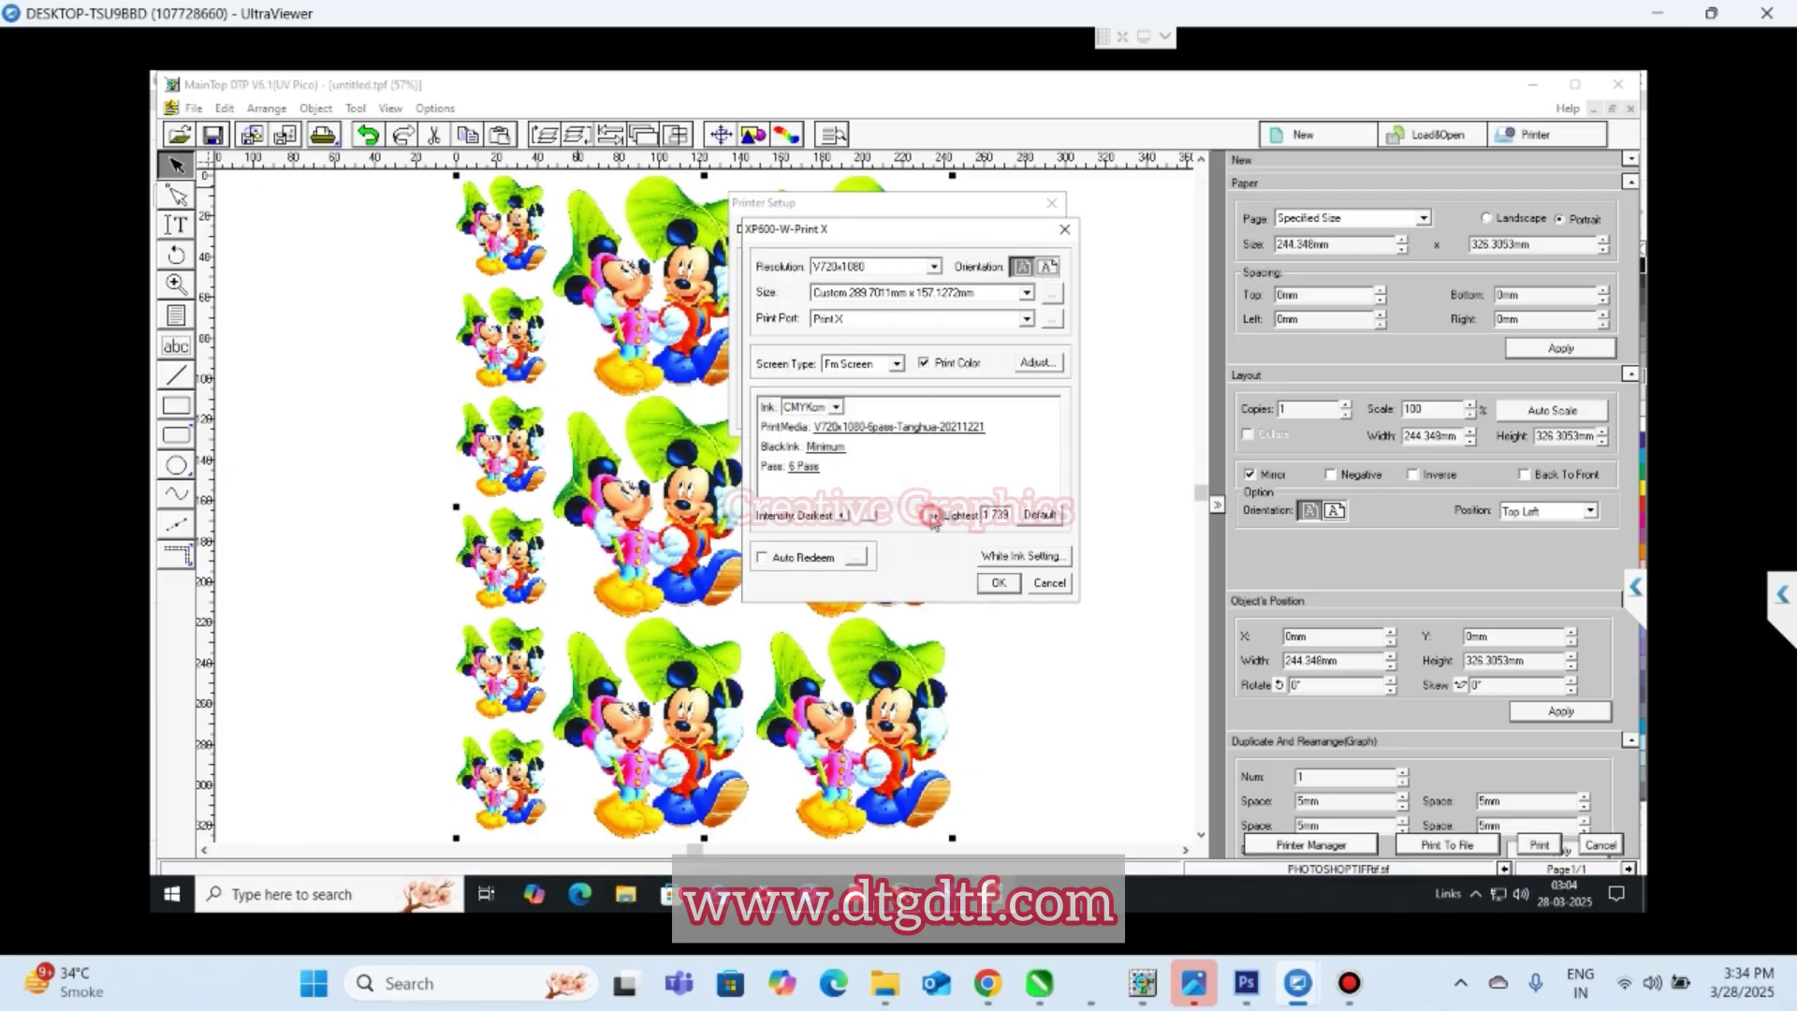
pyautogui.click(933, 516)
pyautogui.click(934, 516)
pyautogui.click(934, 516)
pyautogui.click(933, 518)
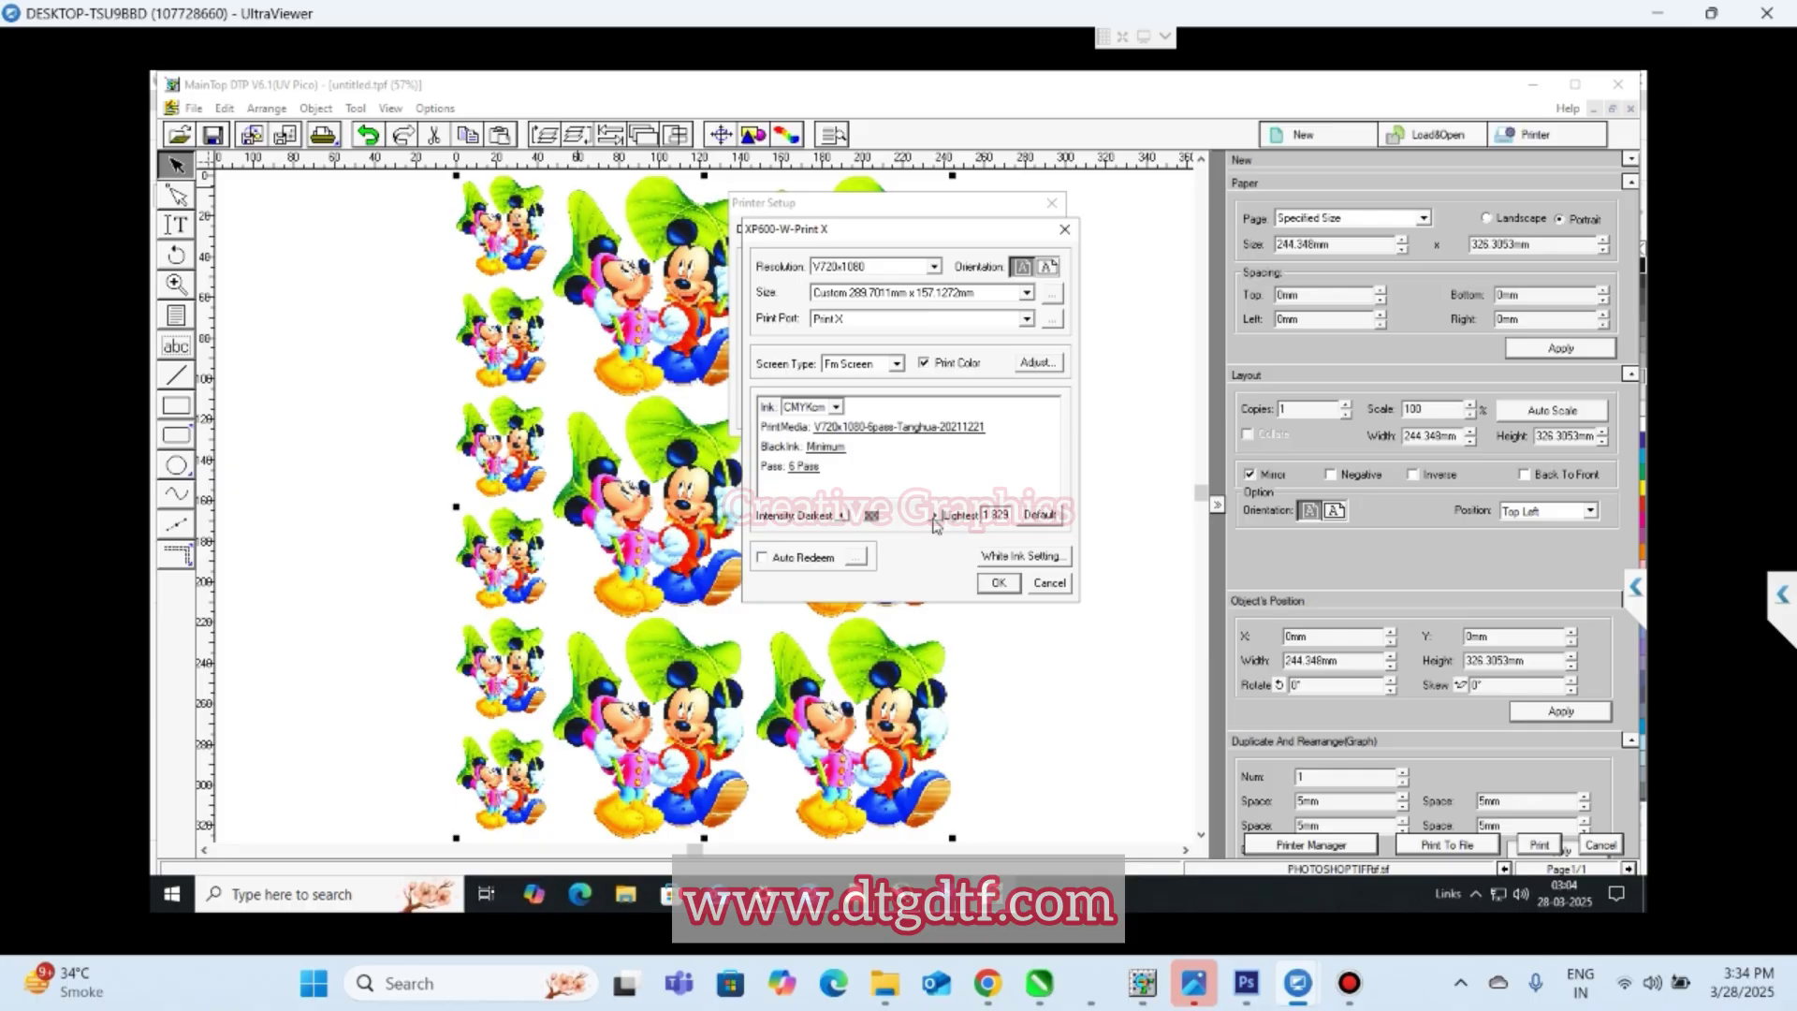
# - Reduce the white ink channels from 2 to 1 and make the XP600 the default printer
pyautogui.click(1020, 556)
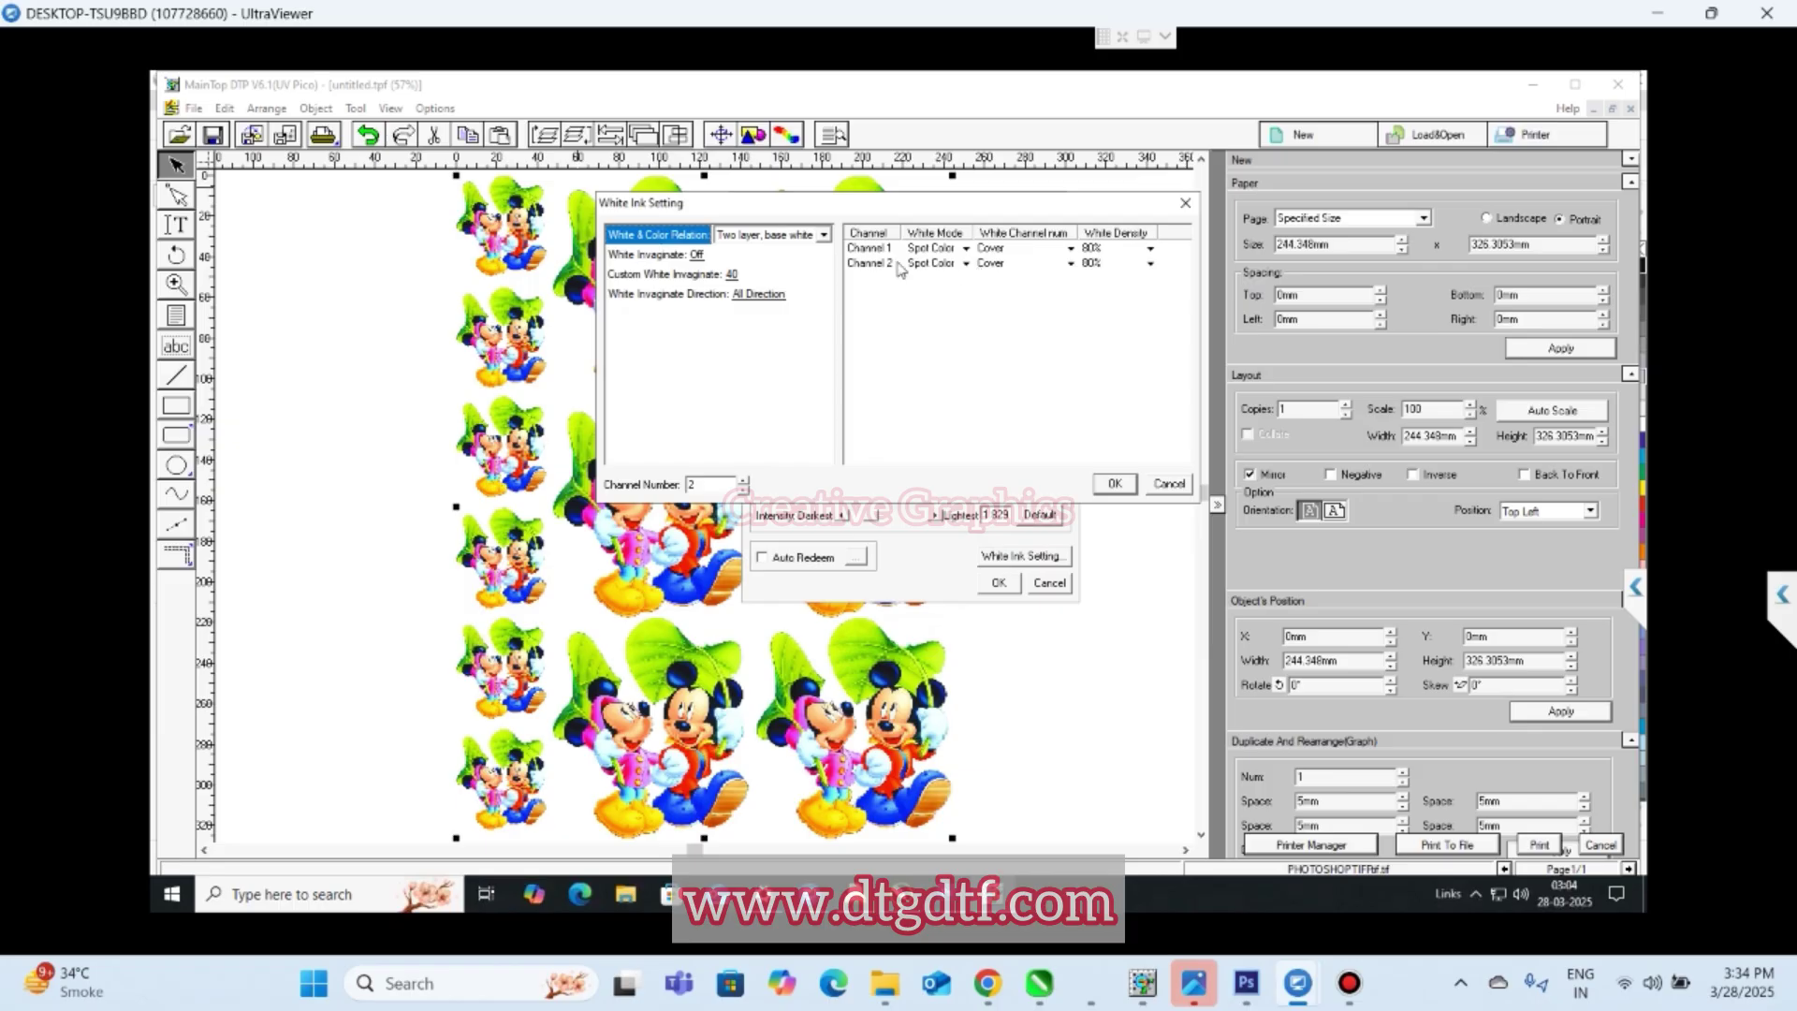
pyautogui.click(744, 490)
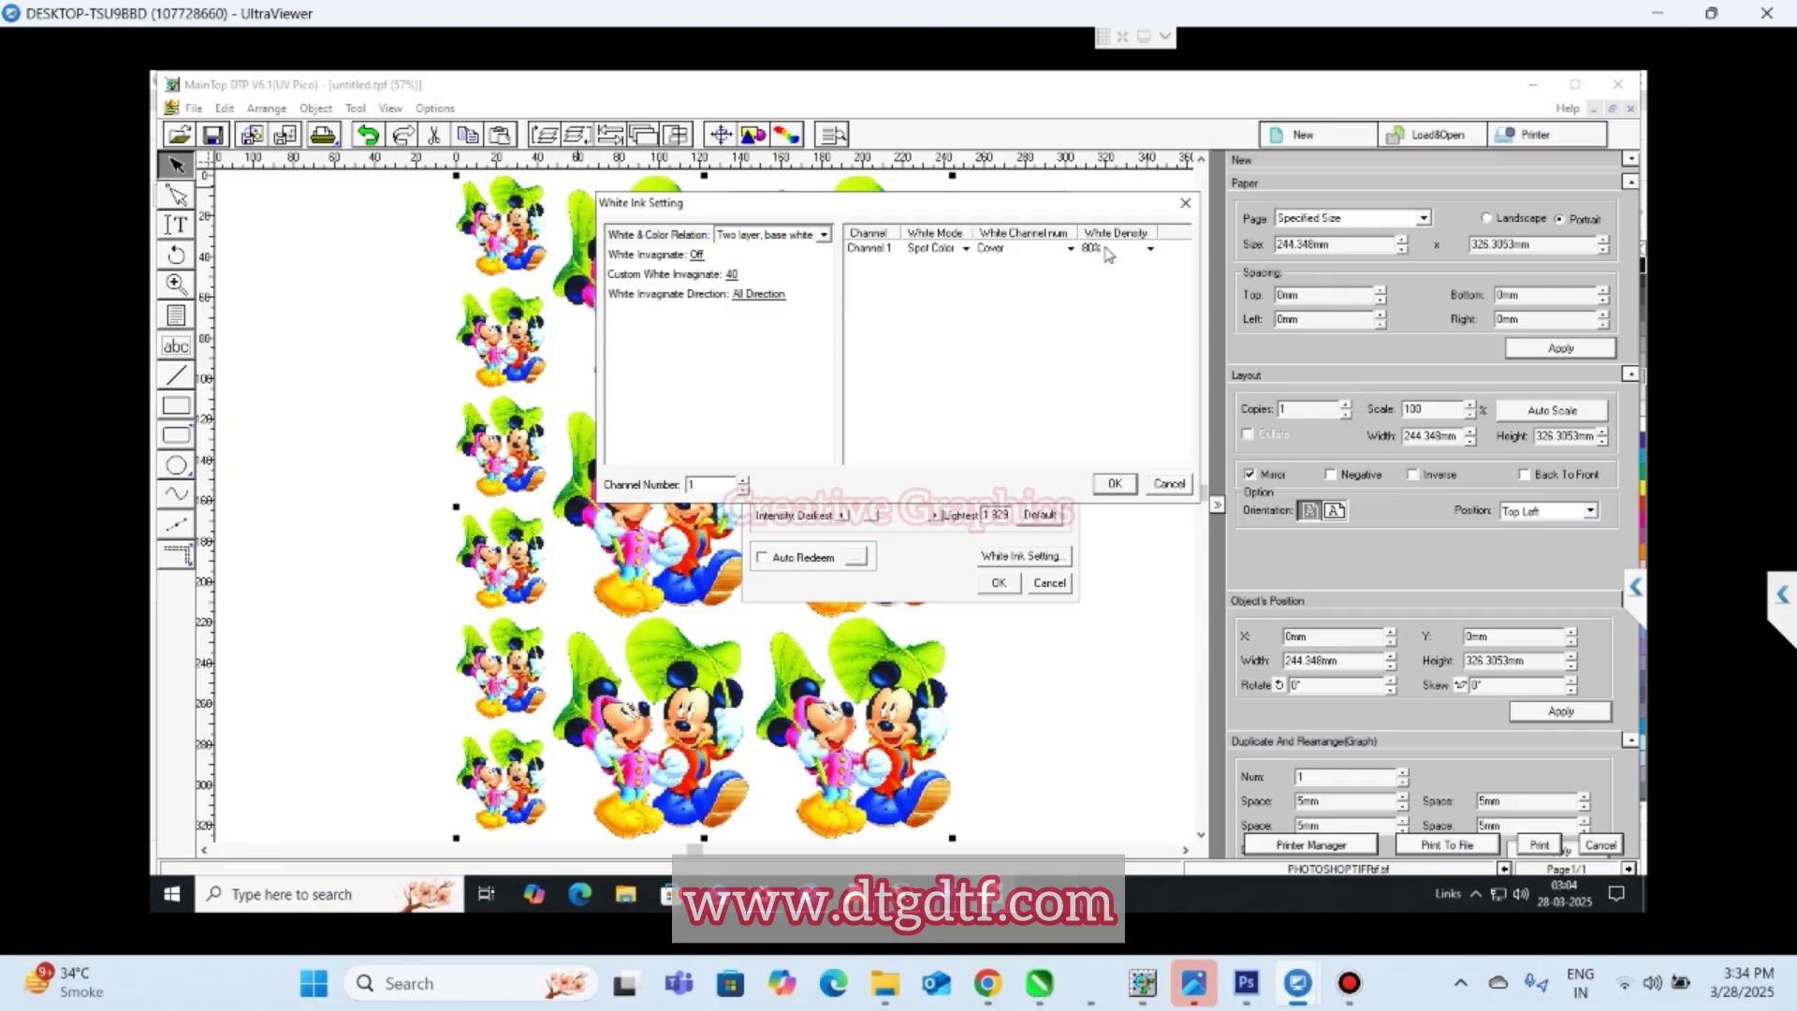
pyautogui.click(1119, 485)
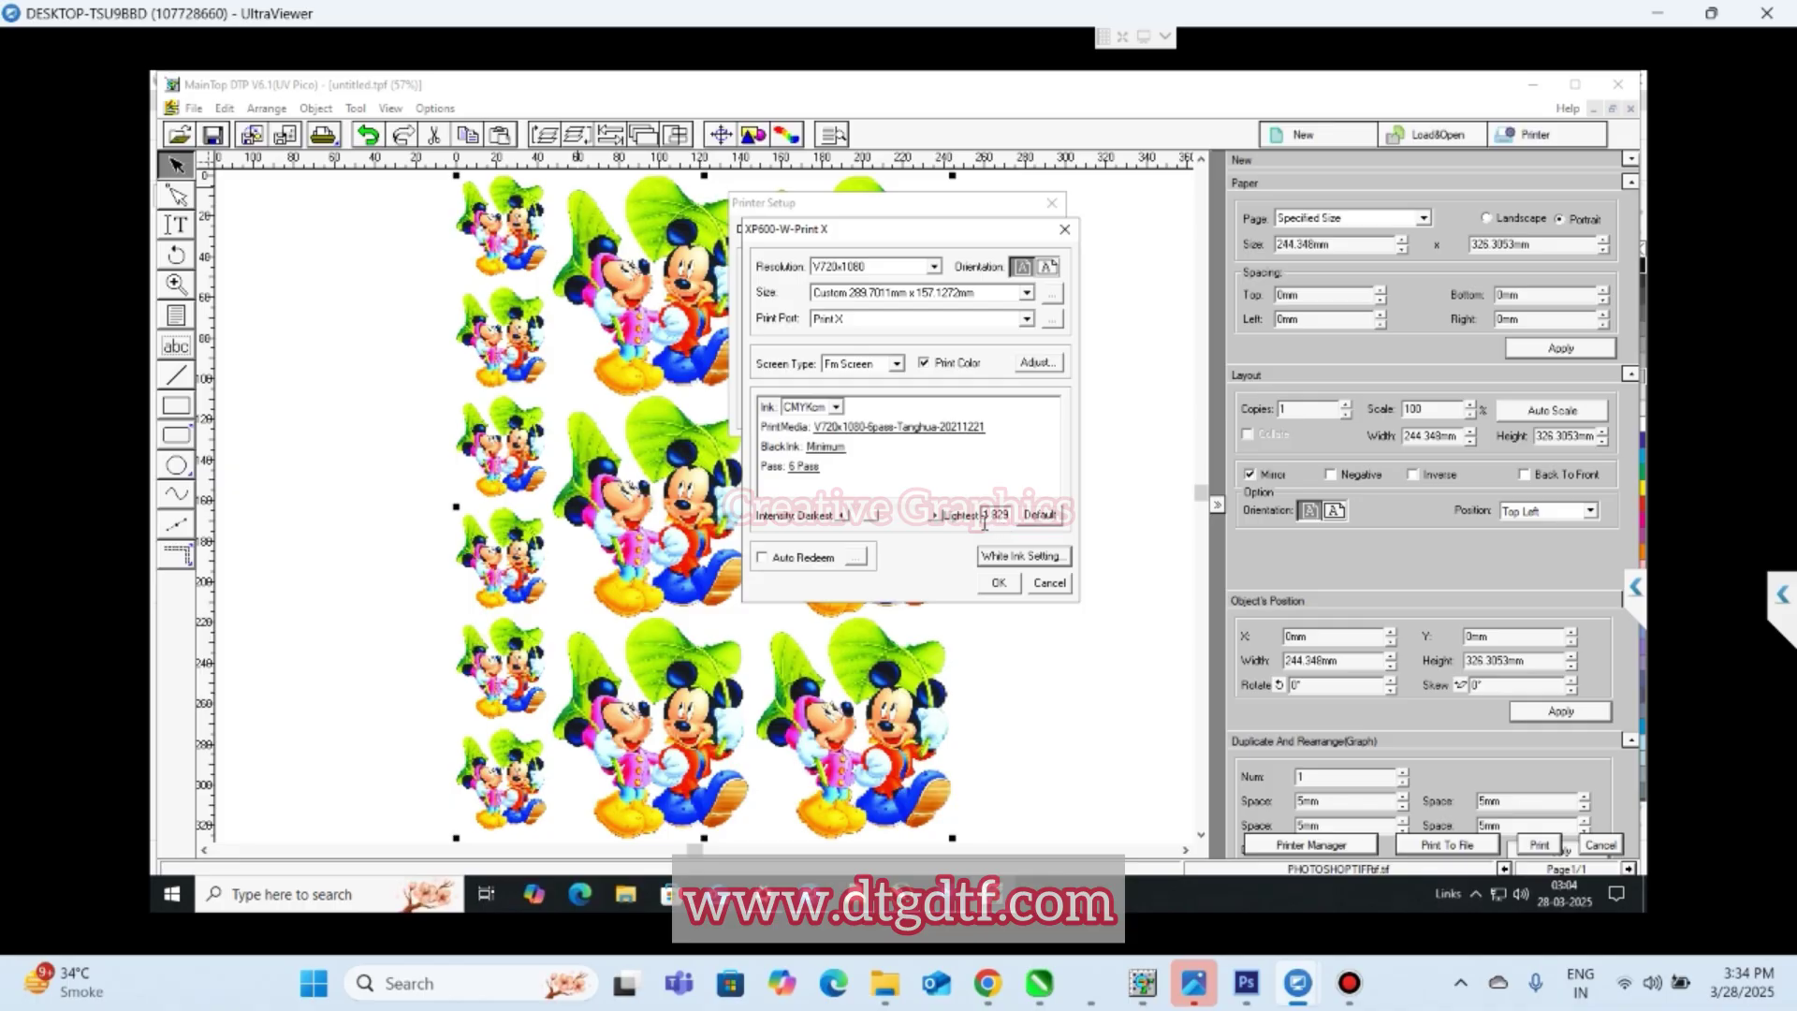
pyautogui.click(996, 584)
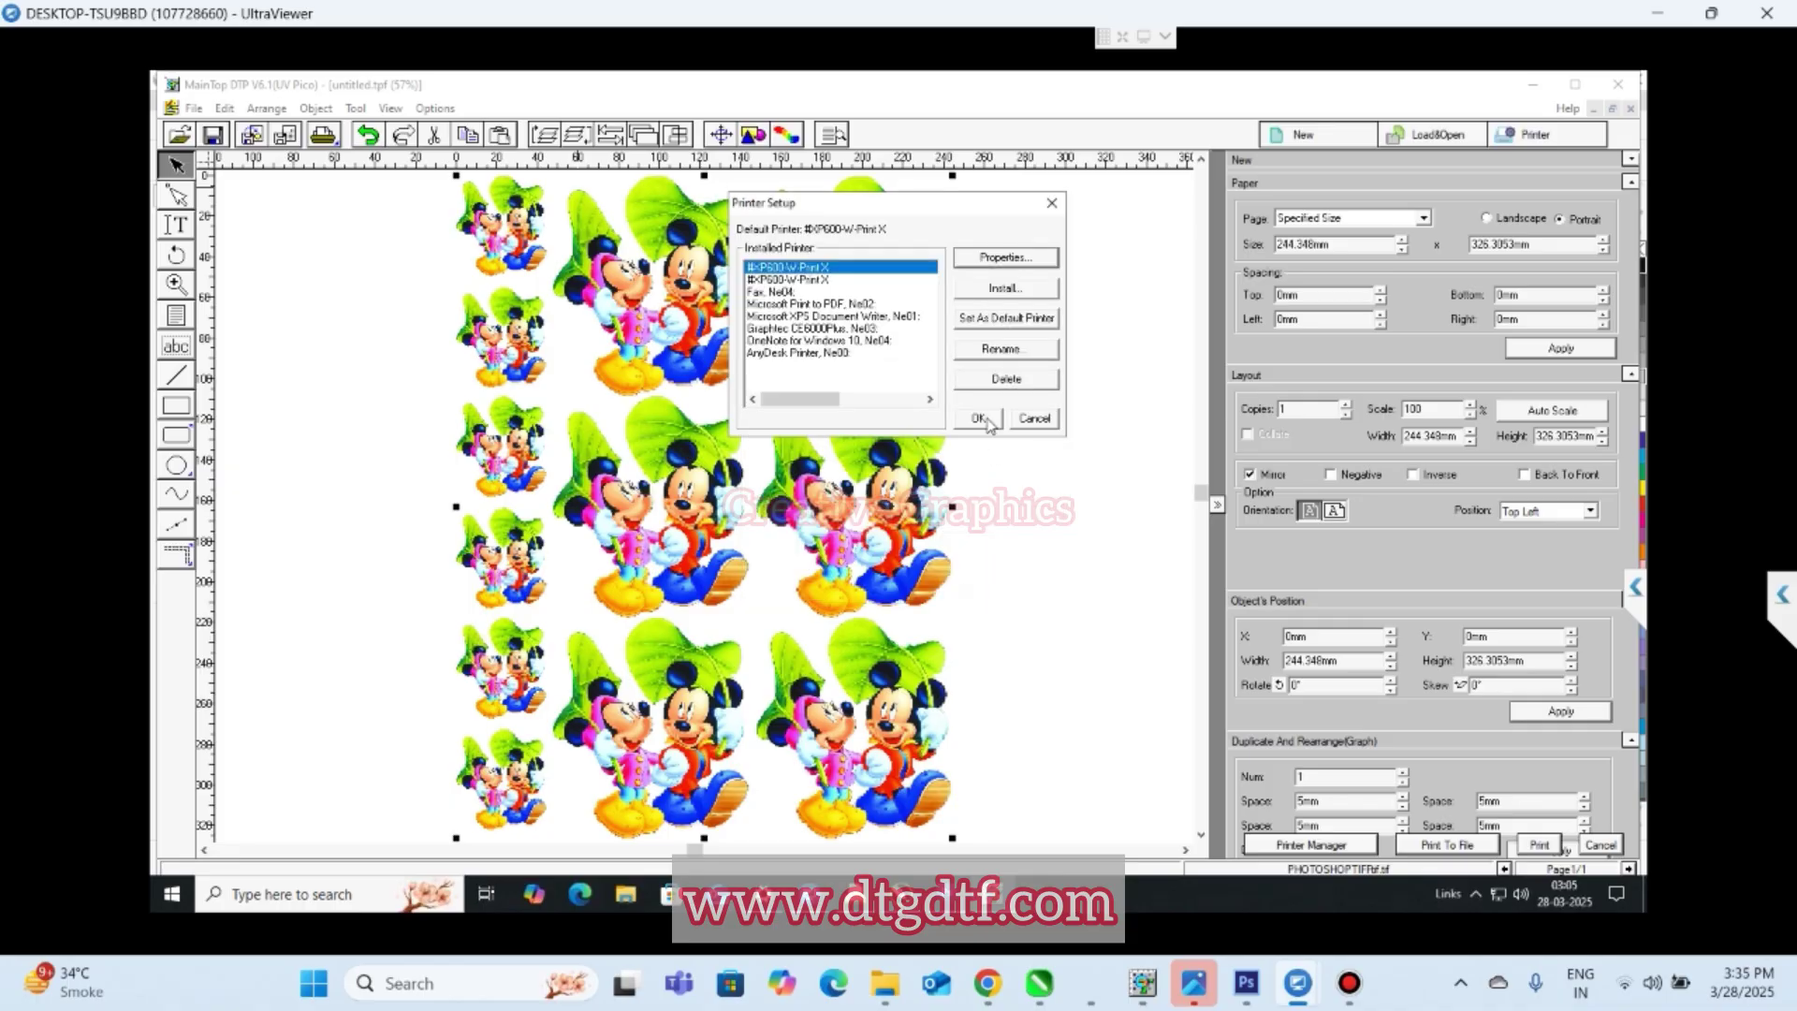
pyautogui.click(1007, 319)
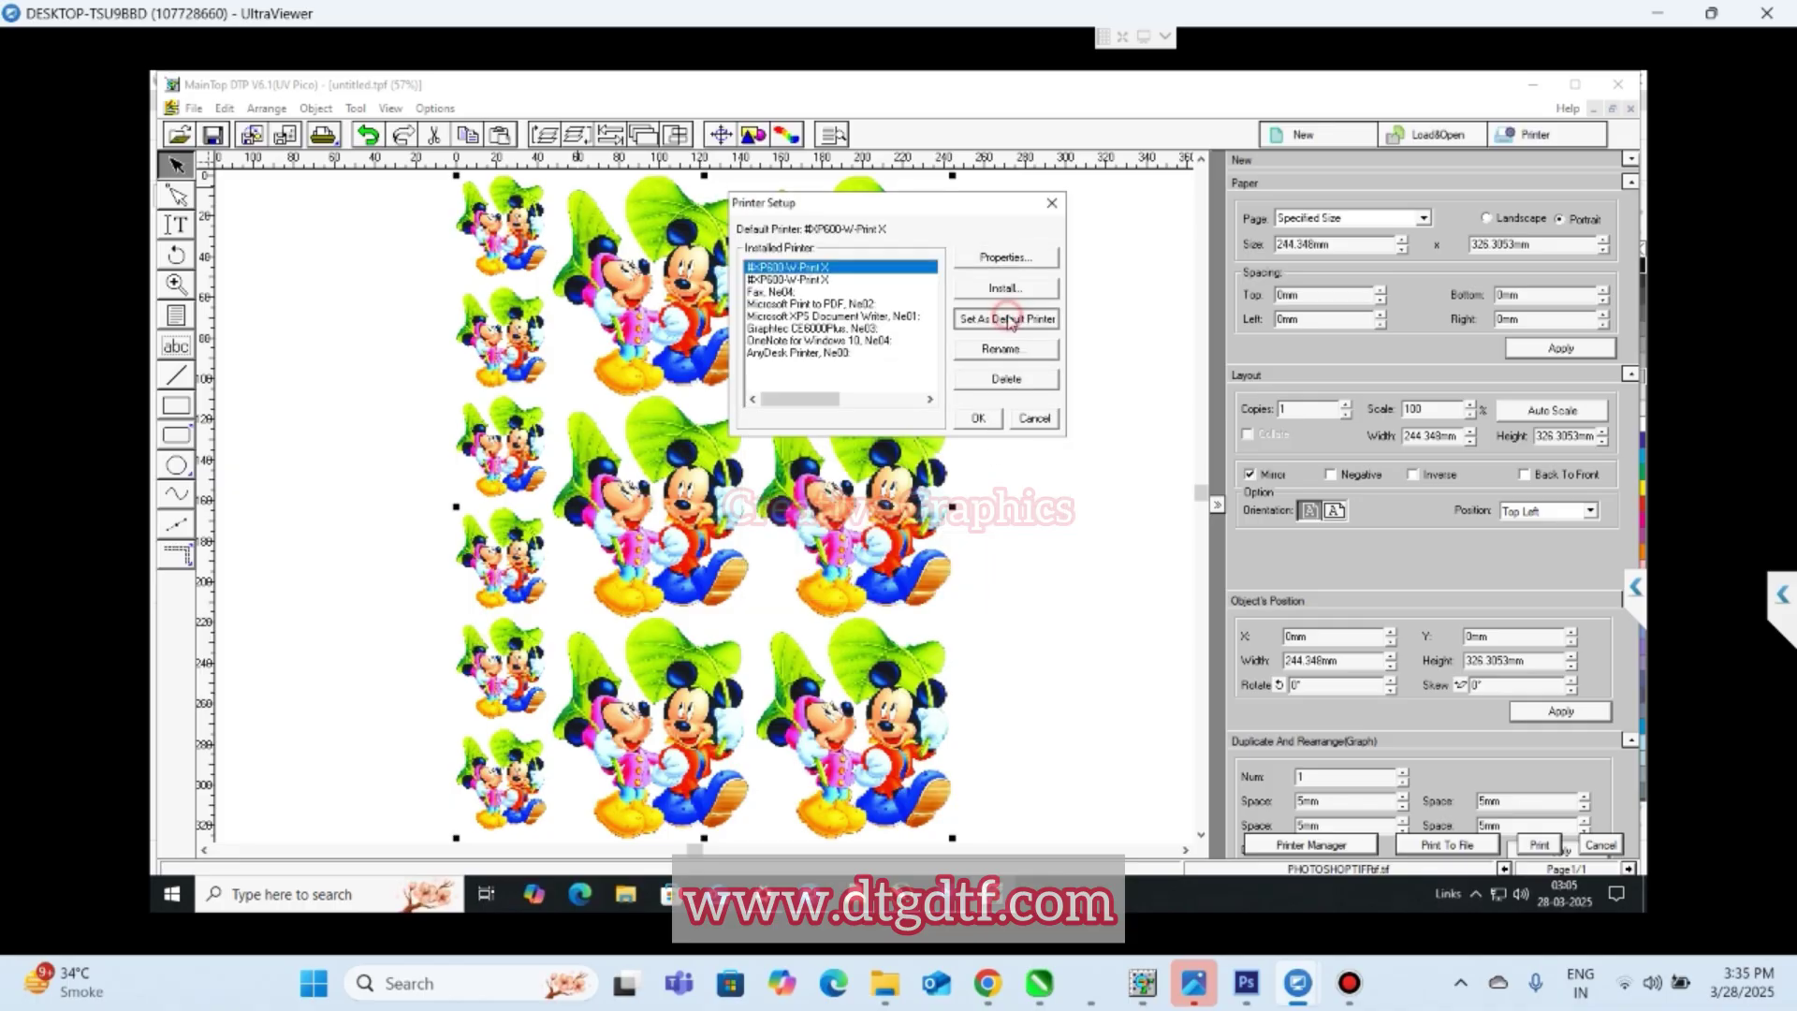
pyautogui.click(1053, 205)
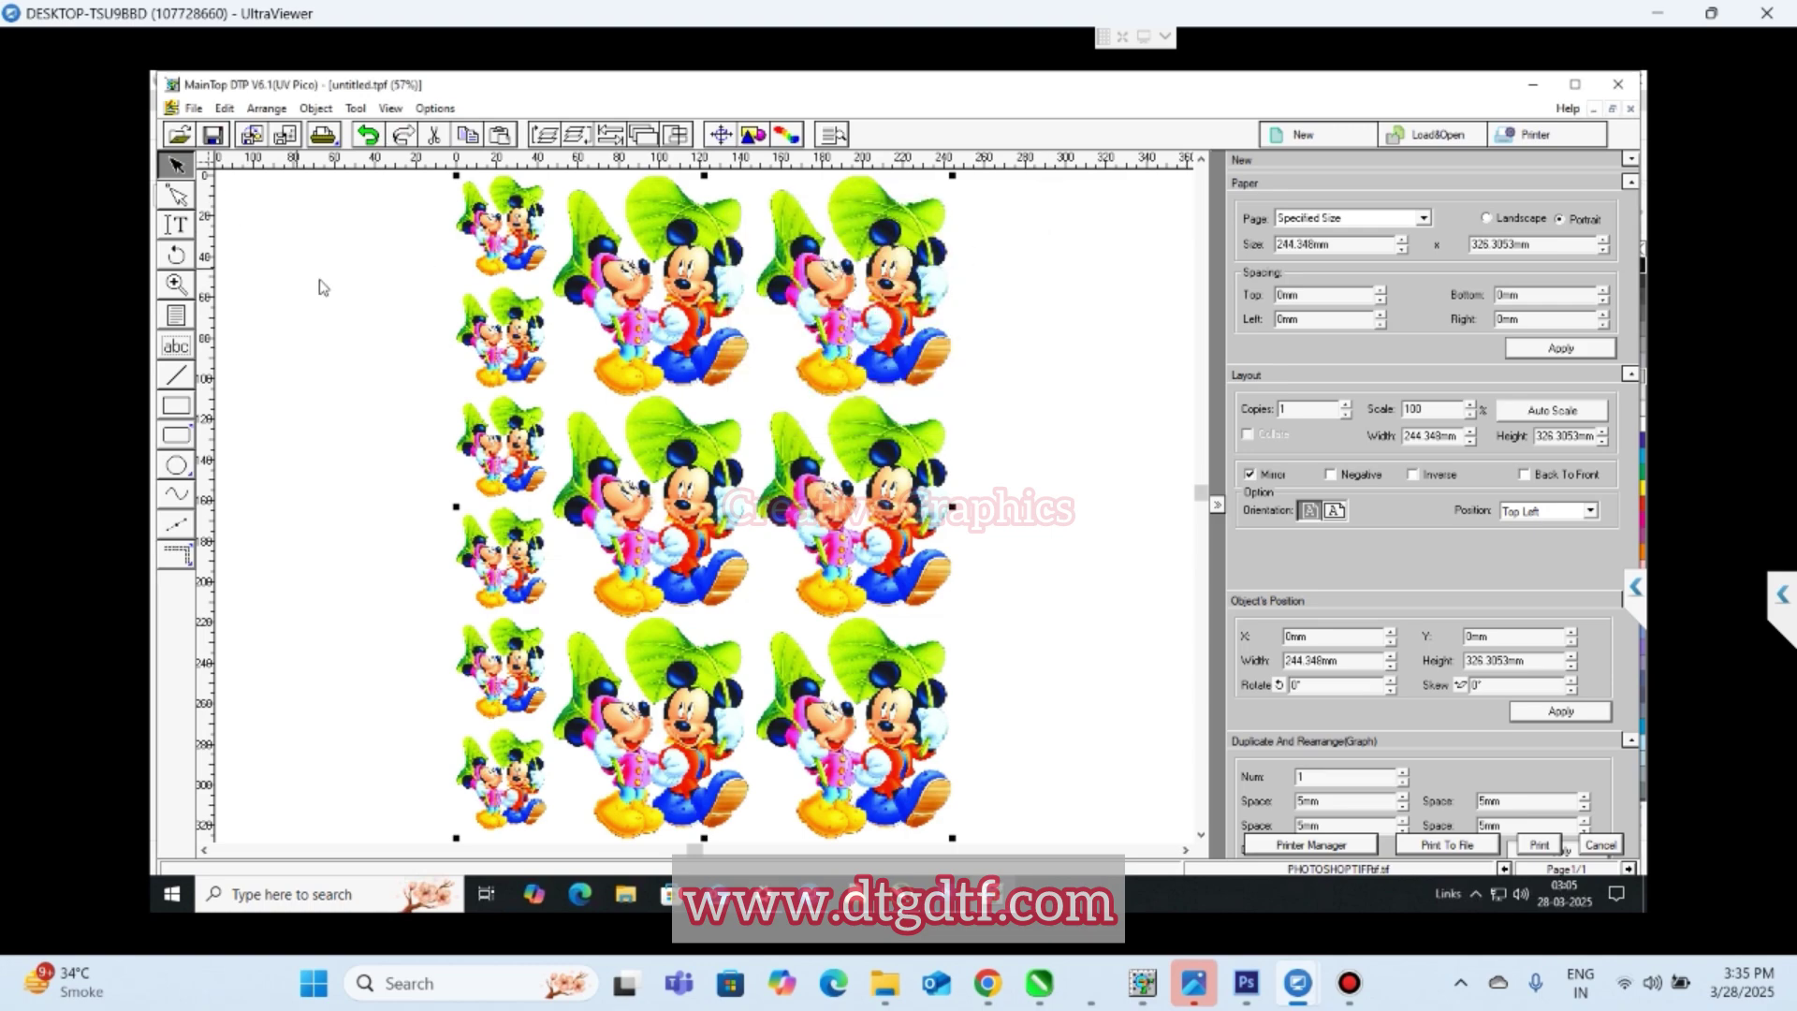
# - Fit the paper to the 244.348 × 326.3053 mm image and choose V720x1080-6pass-Tanghua-20211221 media
pyautogui.hotkey('ctrl', 'p')
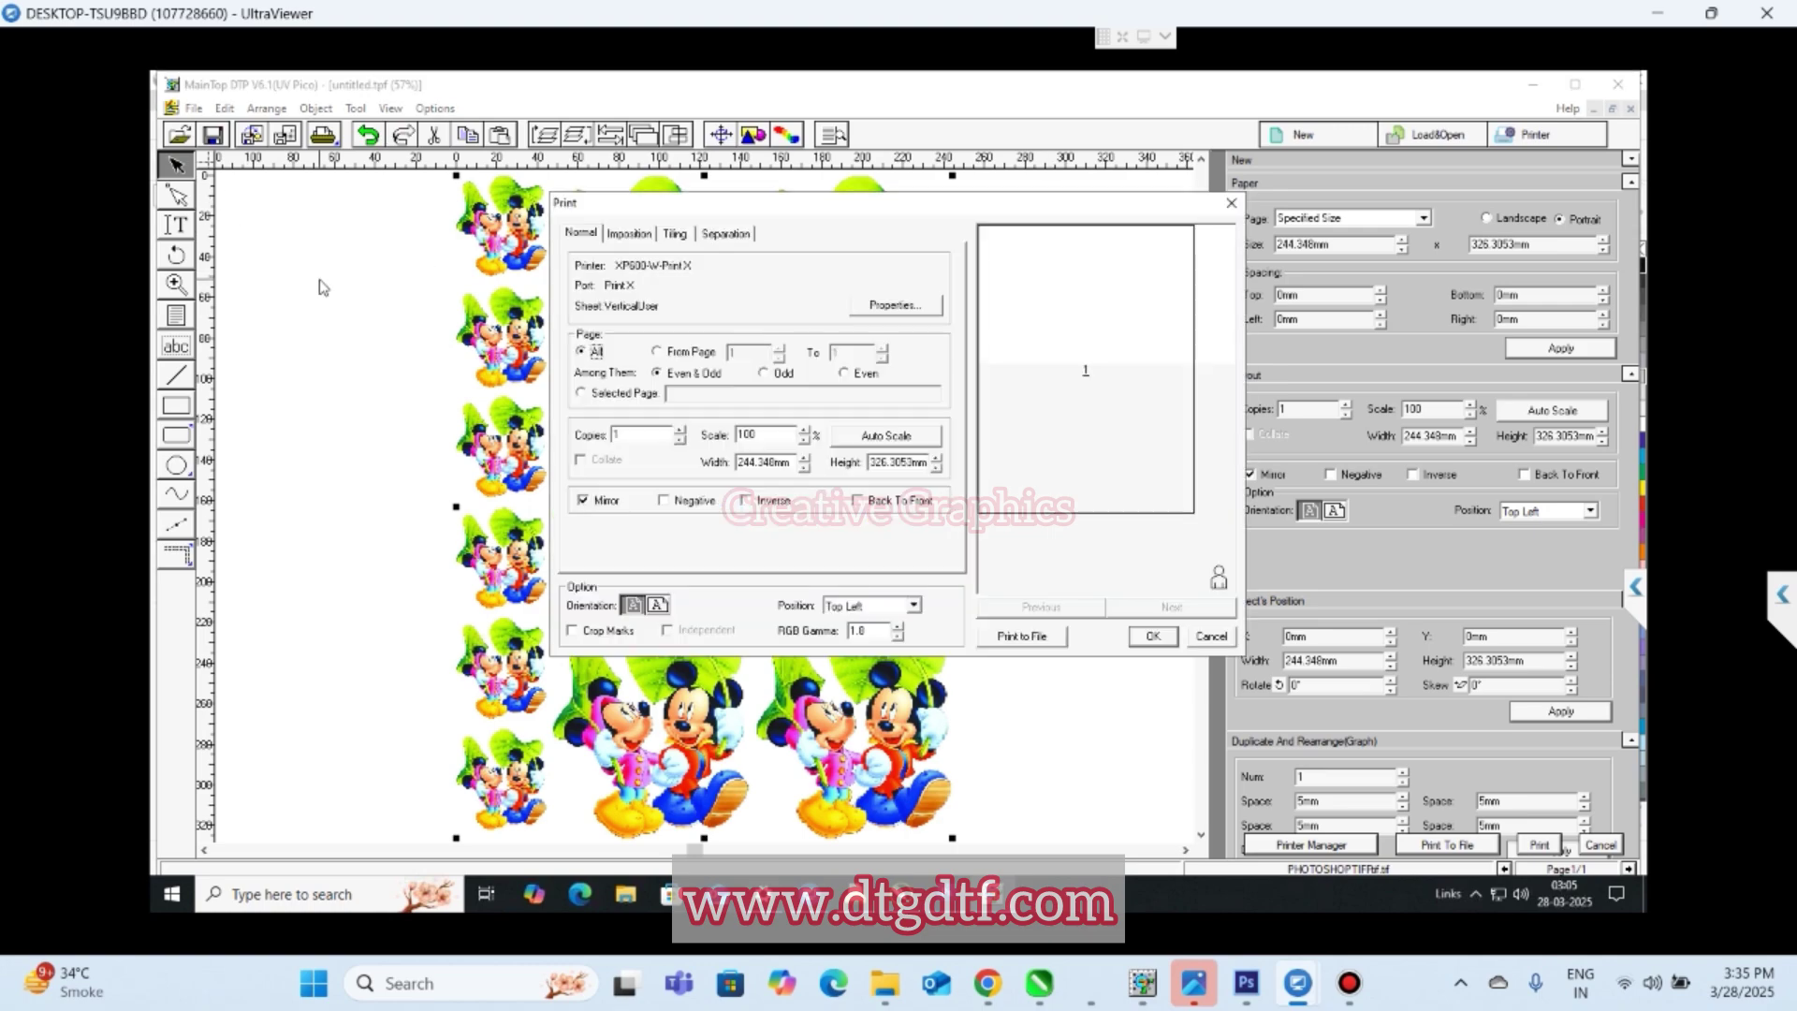
pyautogui.click(918, 309)
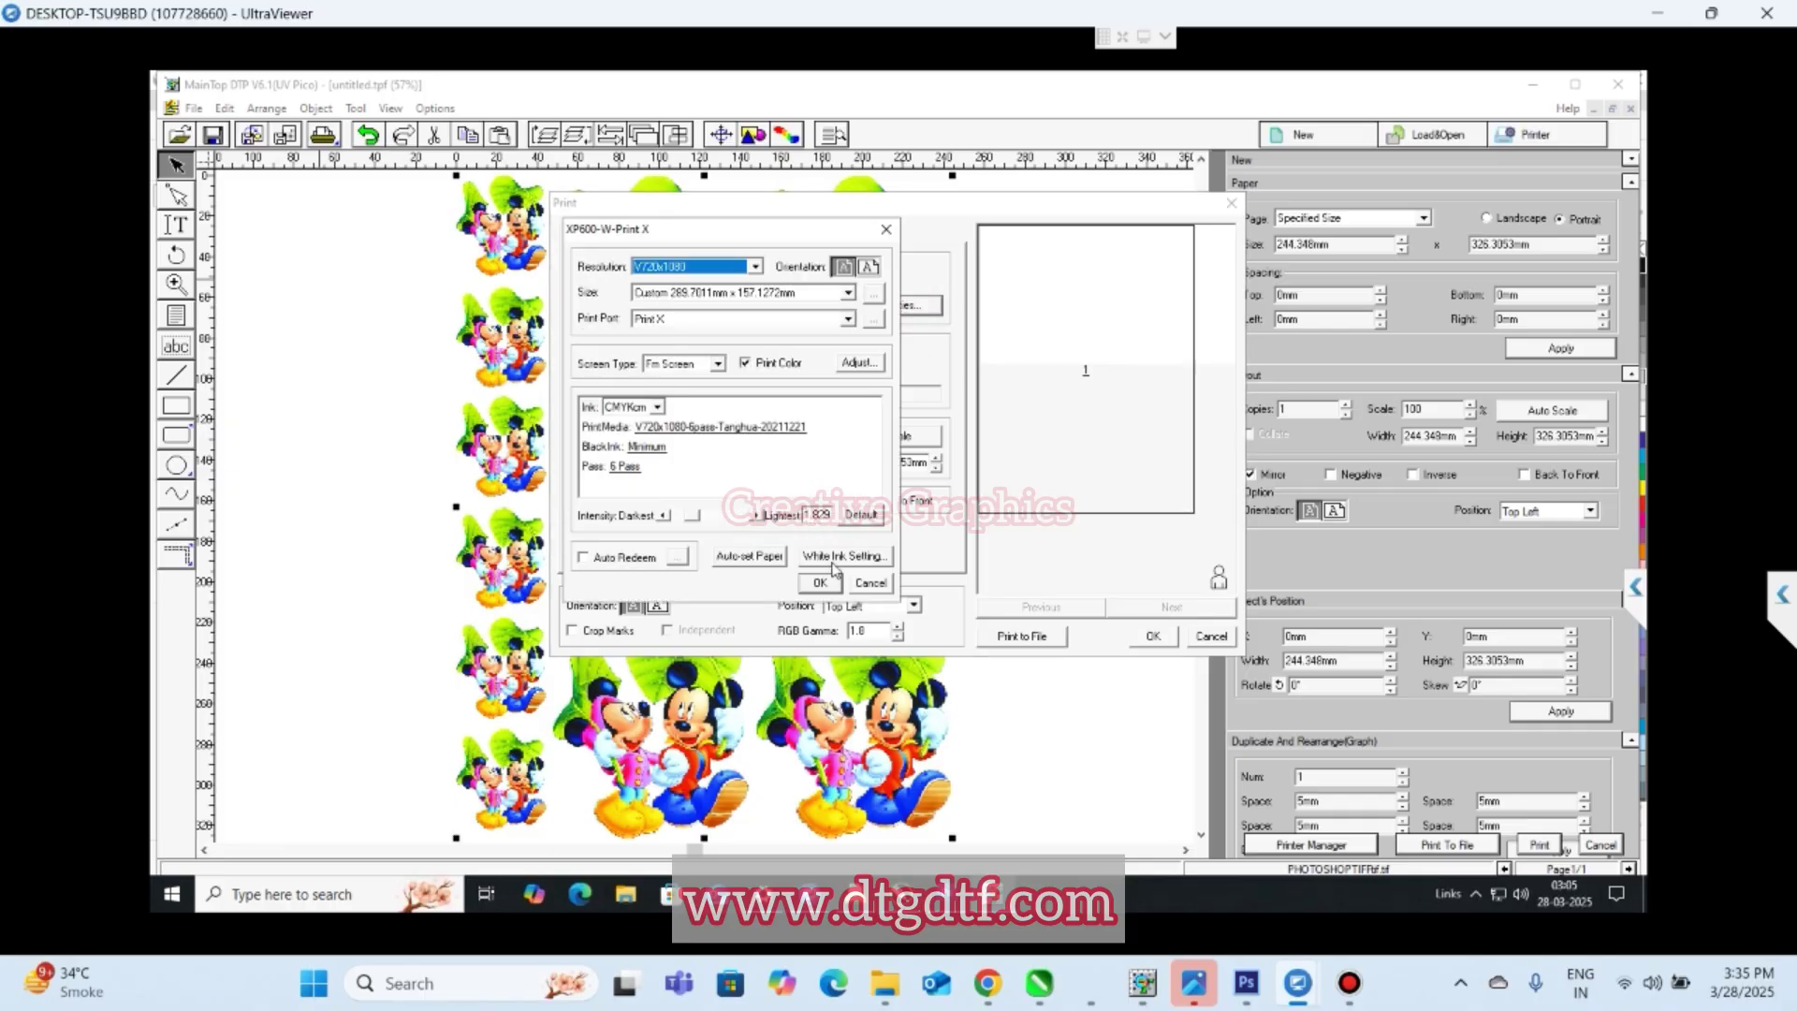
pyautogui.click(744, 556)
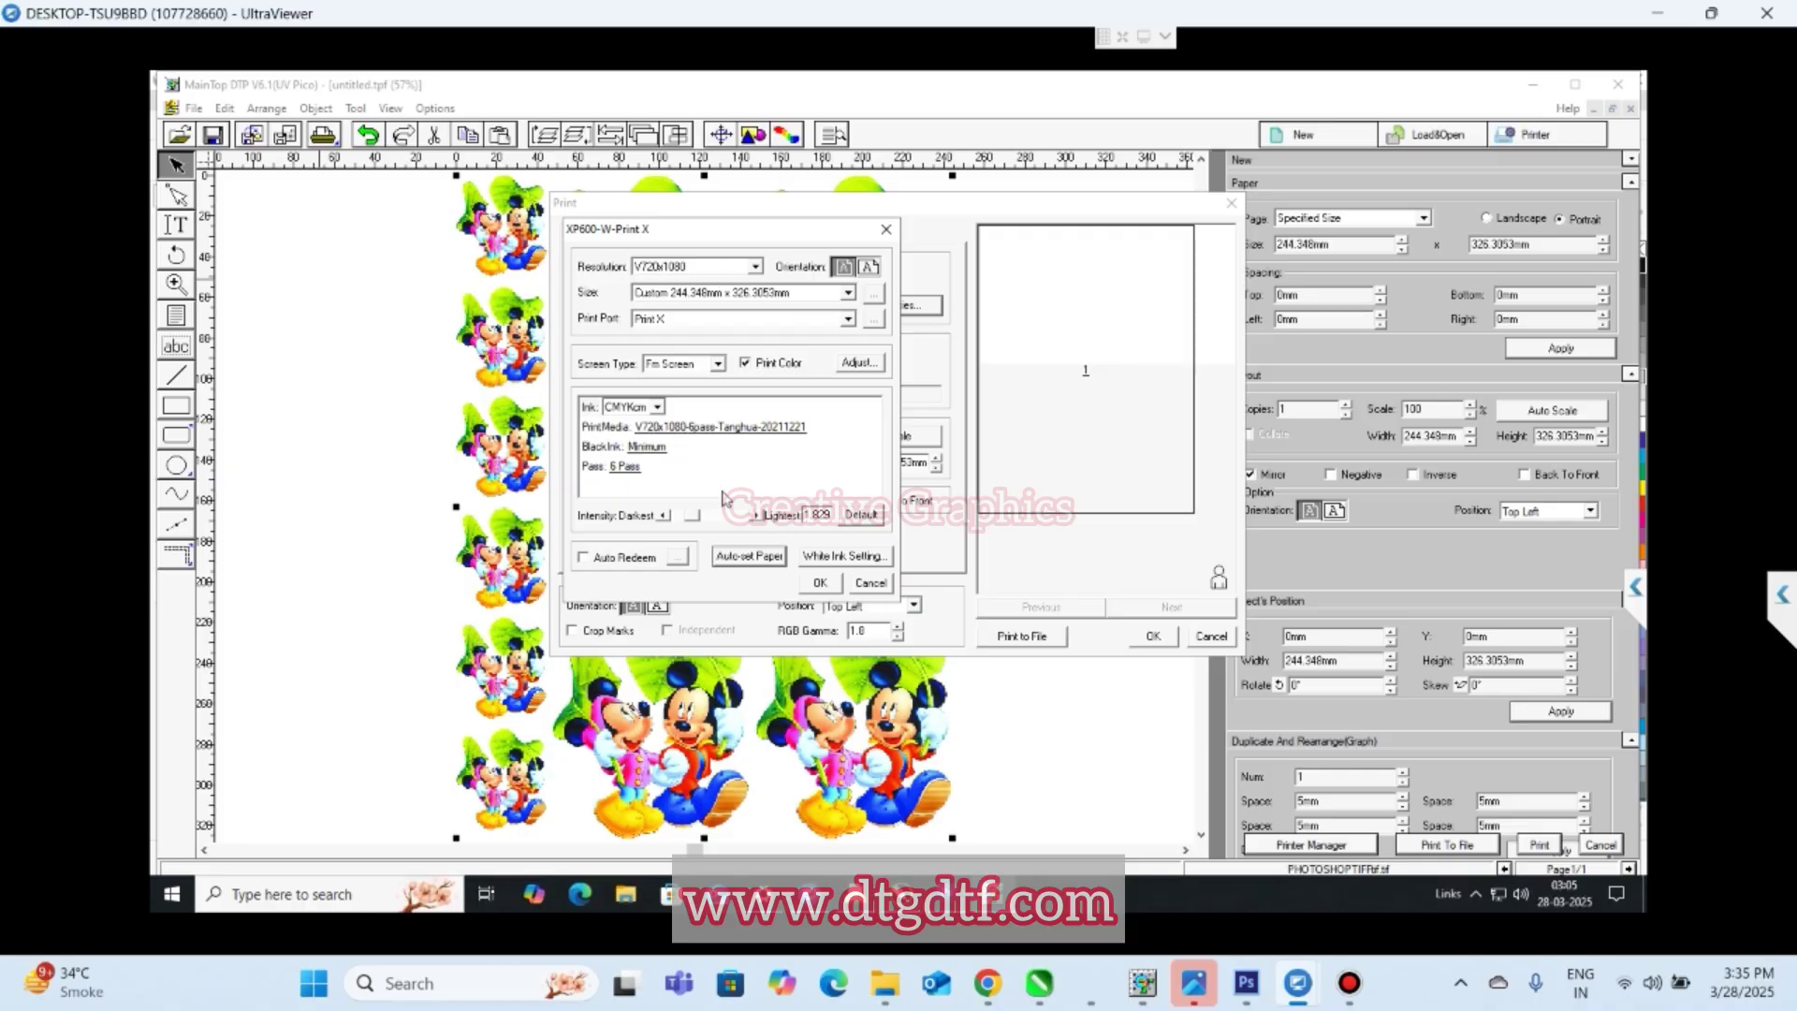
pyautogui.click(752, 267)
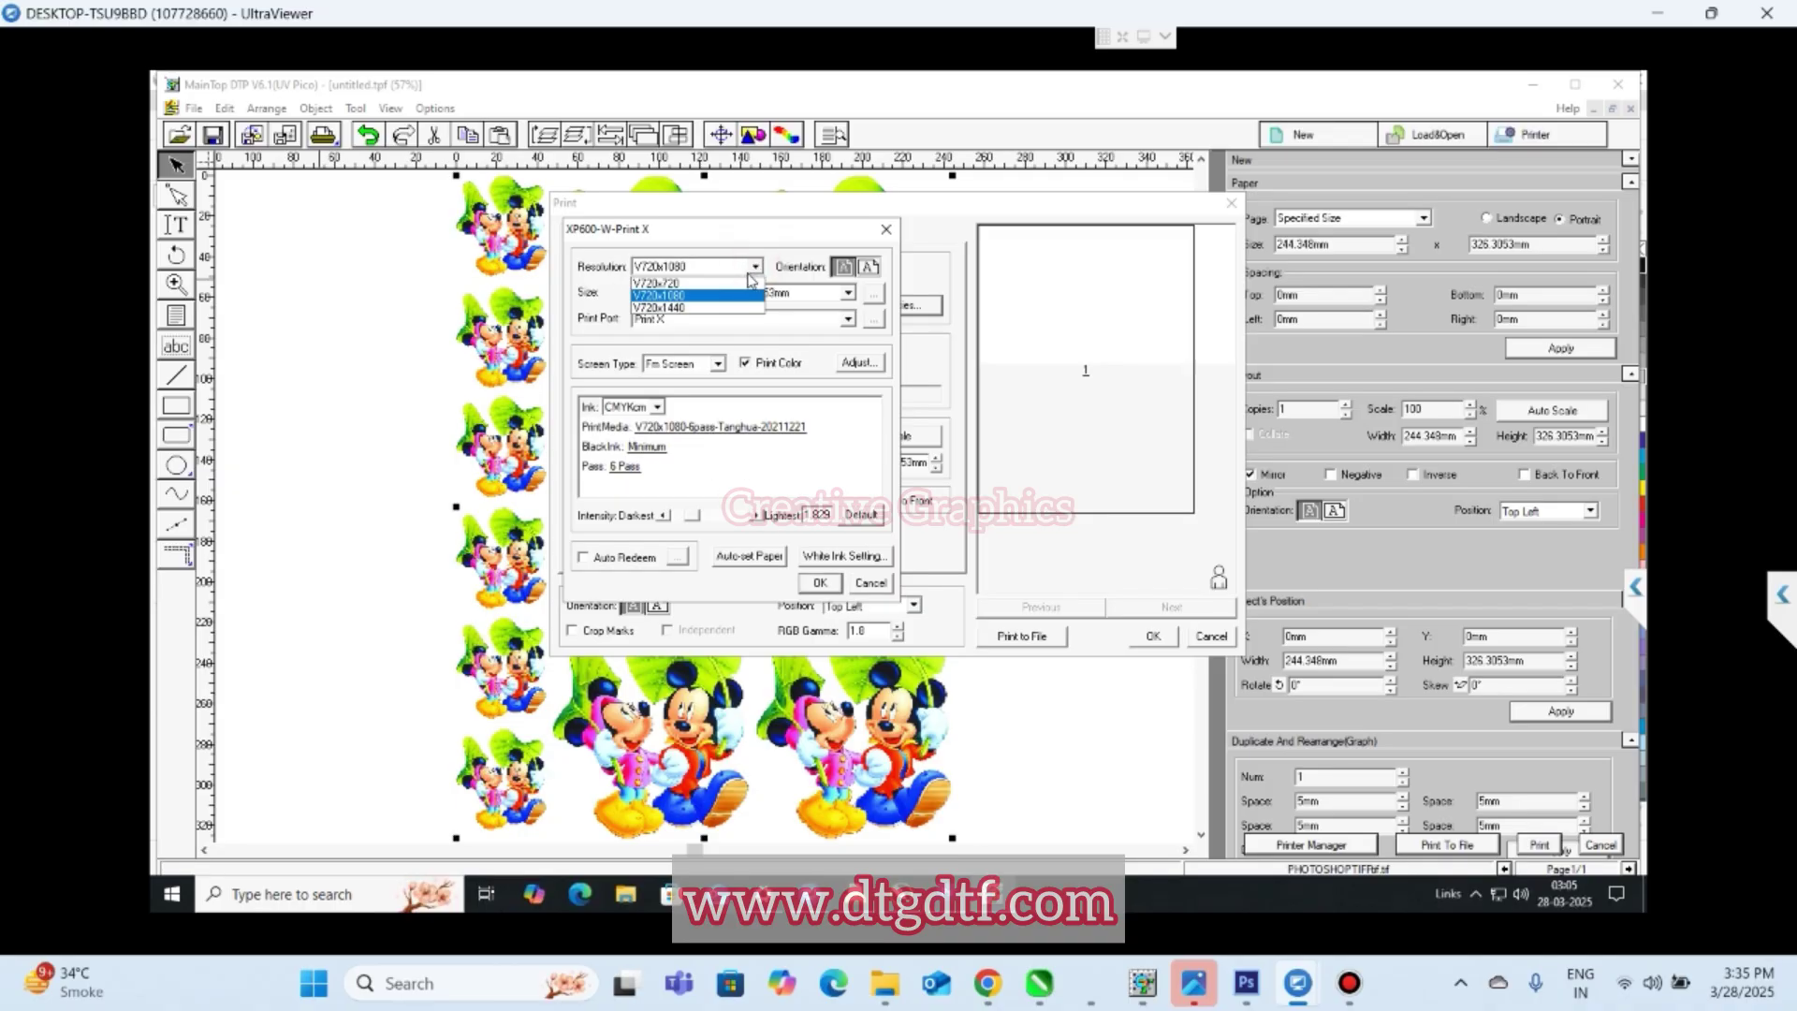
pyautogui.click(686, 308)
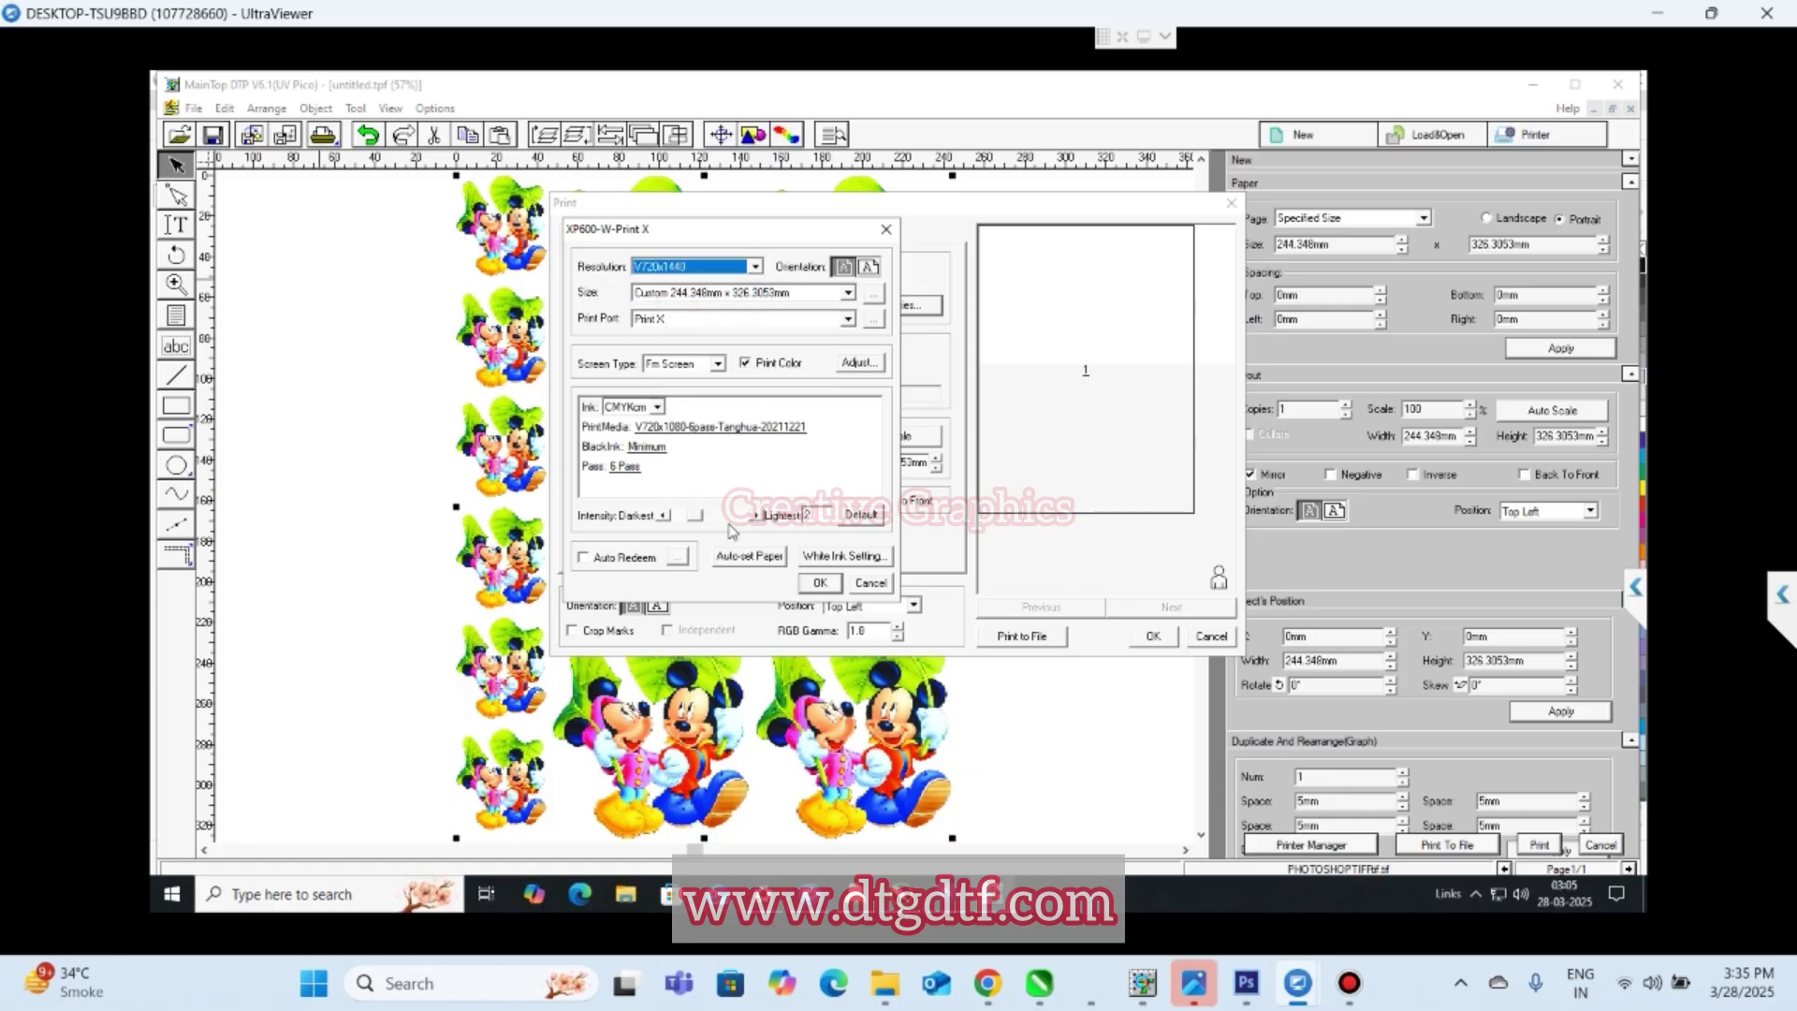
pyautogui.click(791, 429)
pyautogui.click(819, 426)
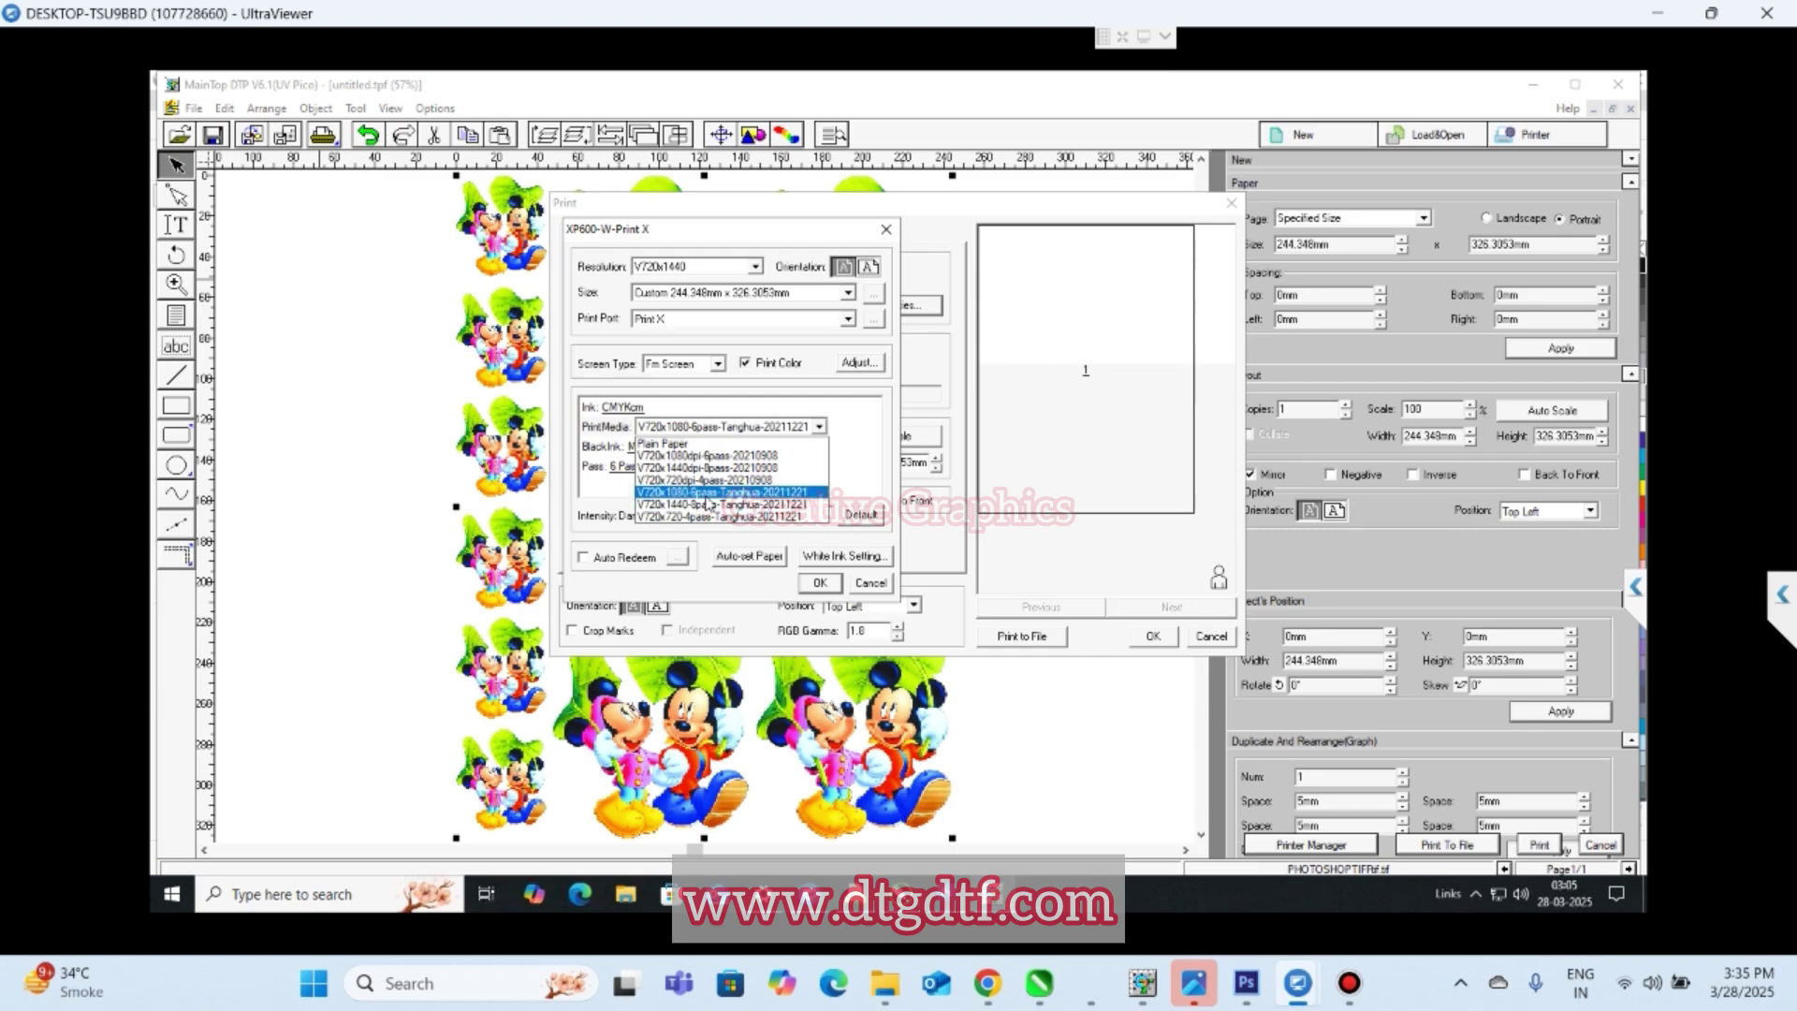
pyautogui.click(704, 492)
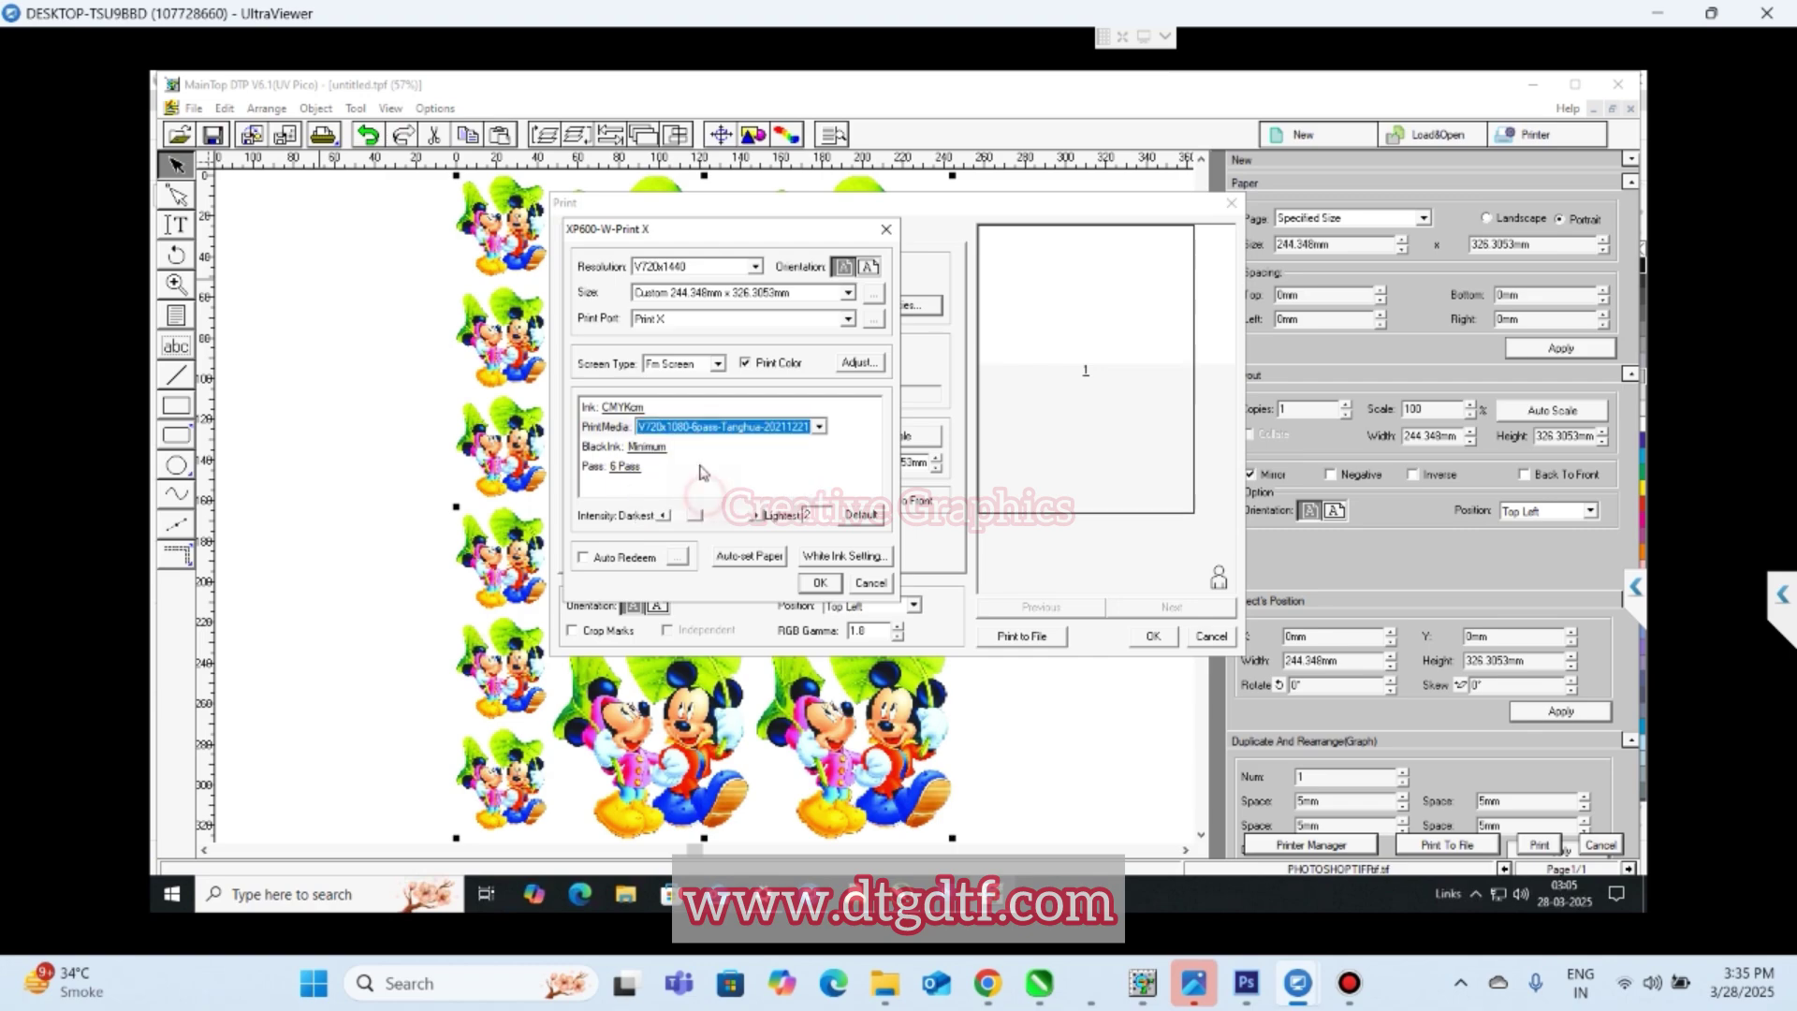
# - Set the resolution to V720x1080, auto-set the paper, confirm, and print to file
pyautogui.click(755, 267)
pyautogui.click(667, 296)
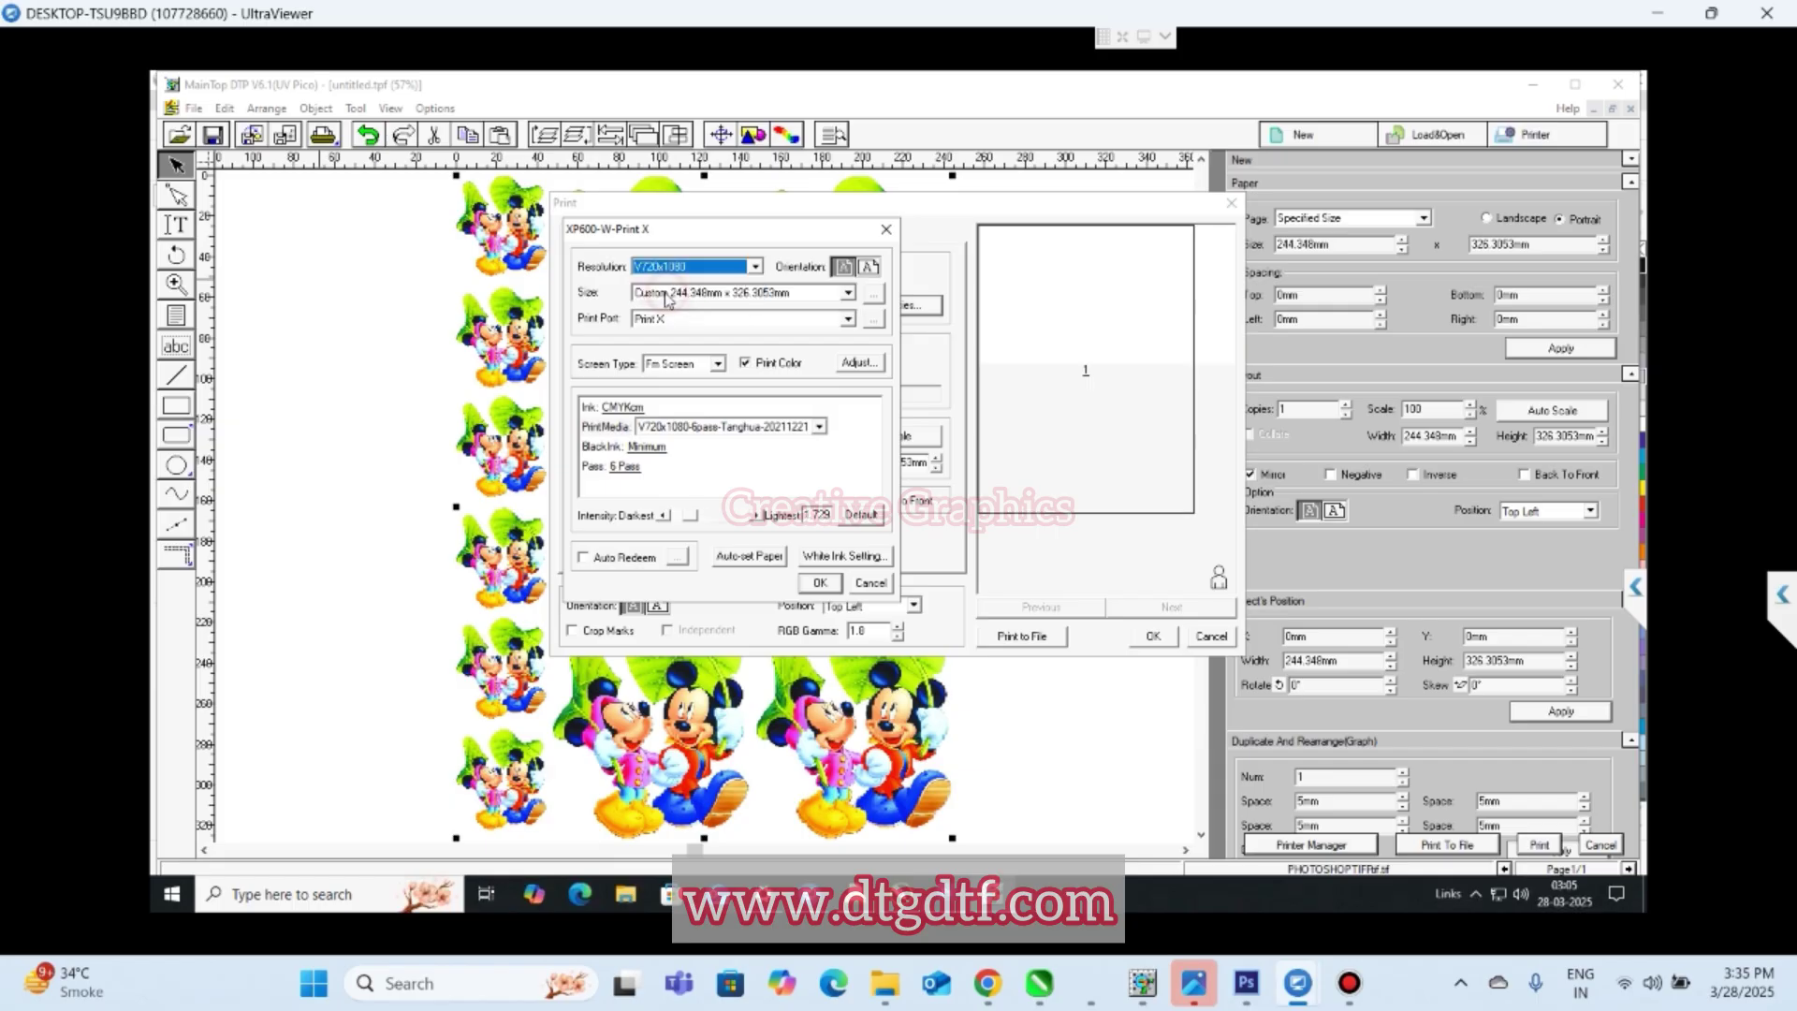
pyautogui.click(752, 558)
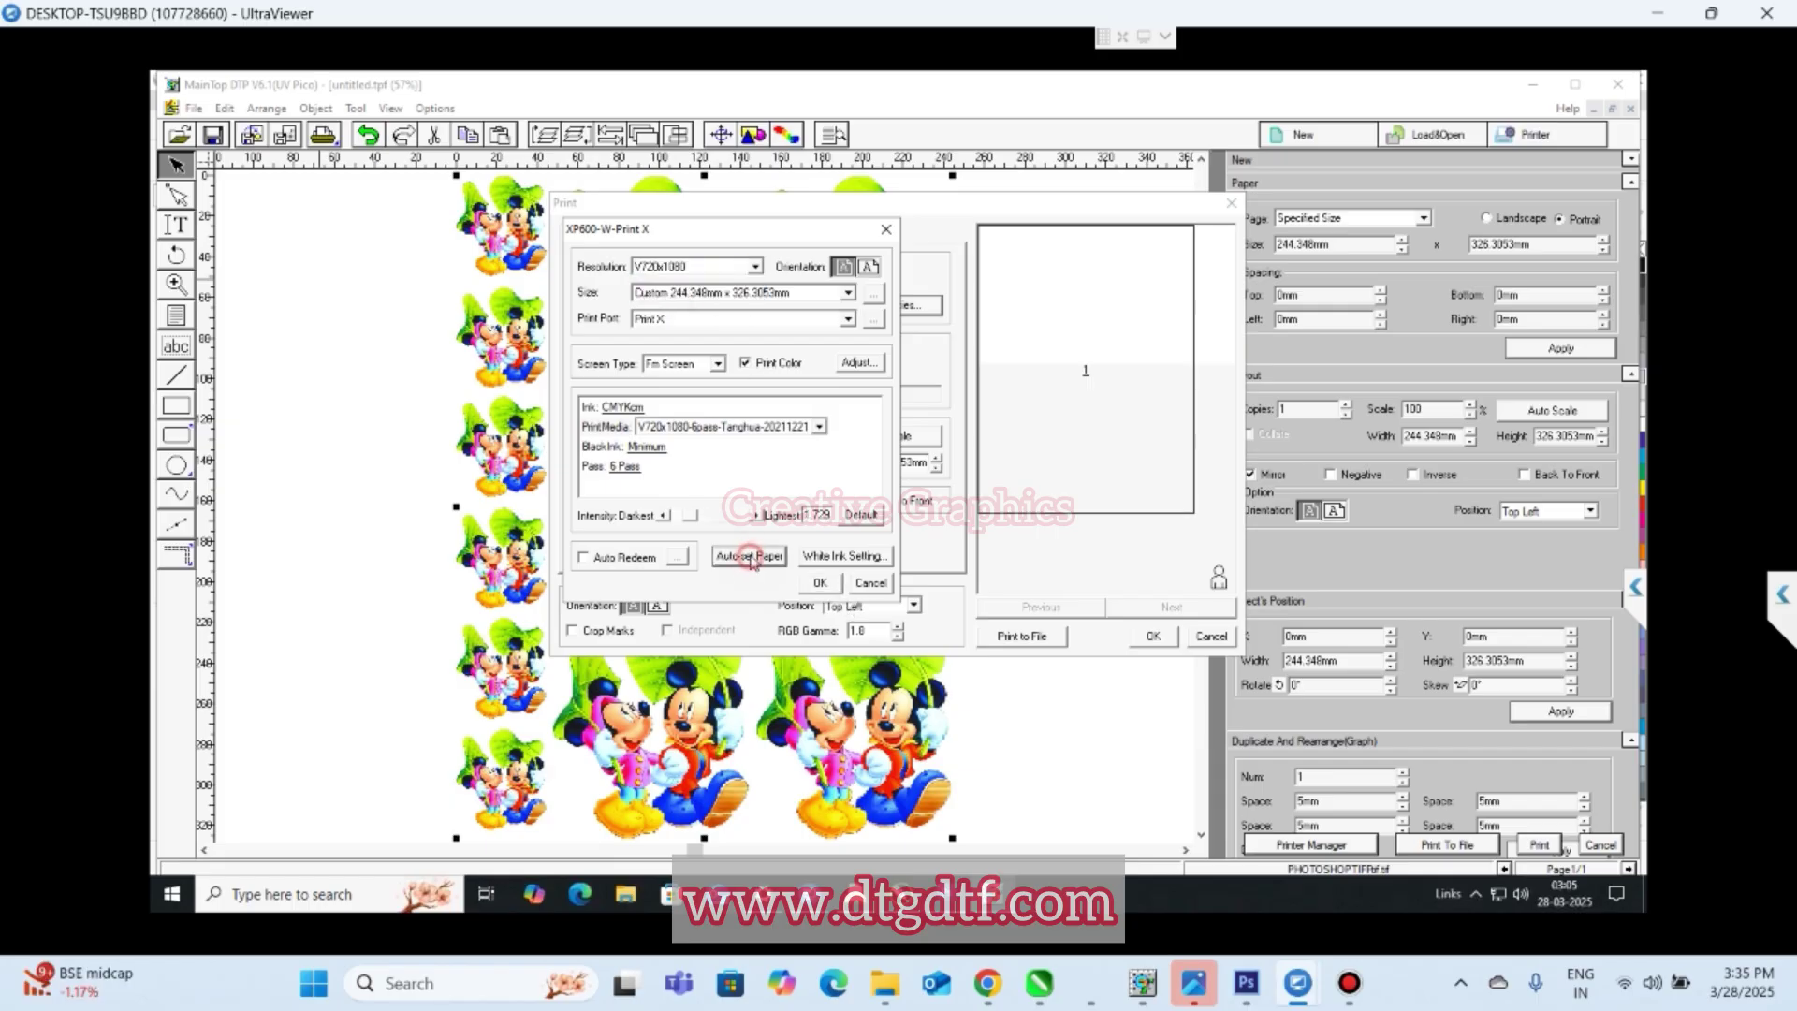
pyautogui.click(820, 583)
pyautogui.click(1024, 640)
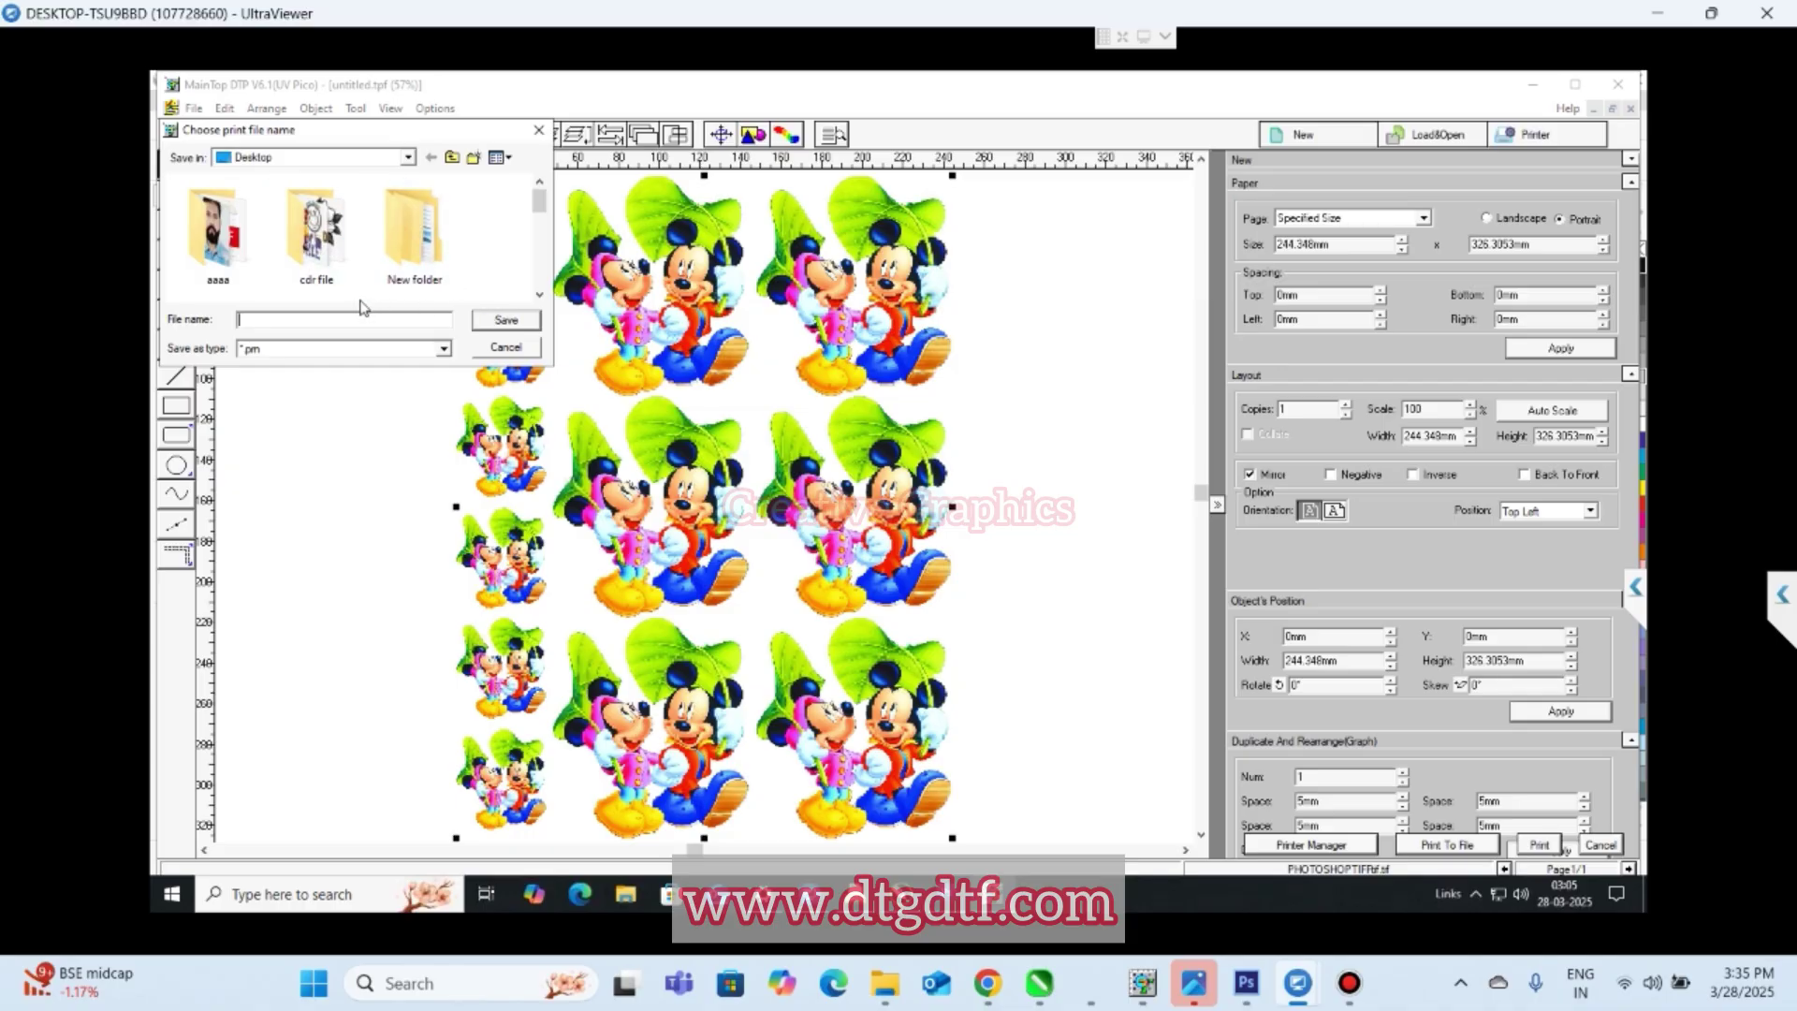
# - Name the print file 'PRN FILE' on the Desktop and start printing
pyautogui.write('P')
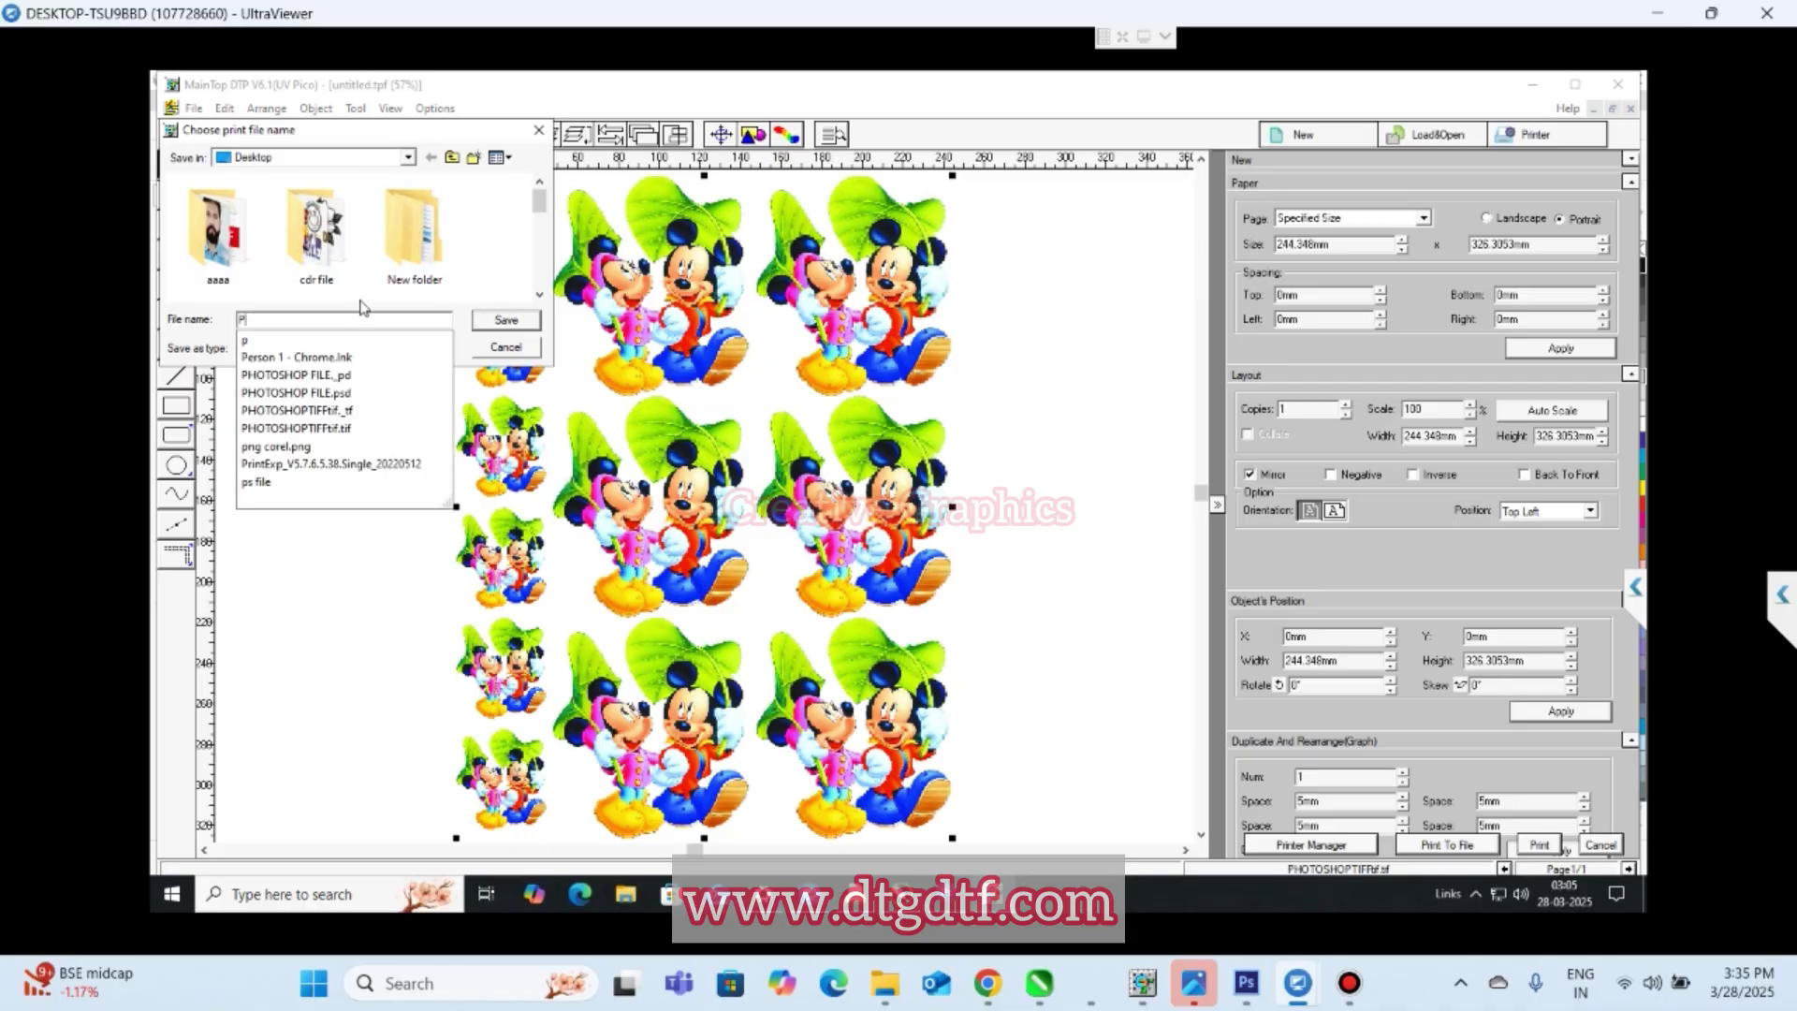
pyautogui.write('RN FILE')
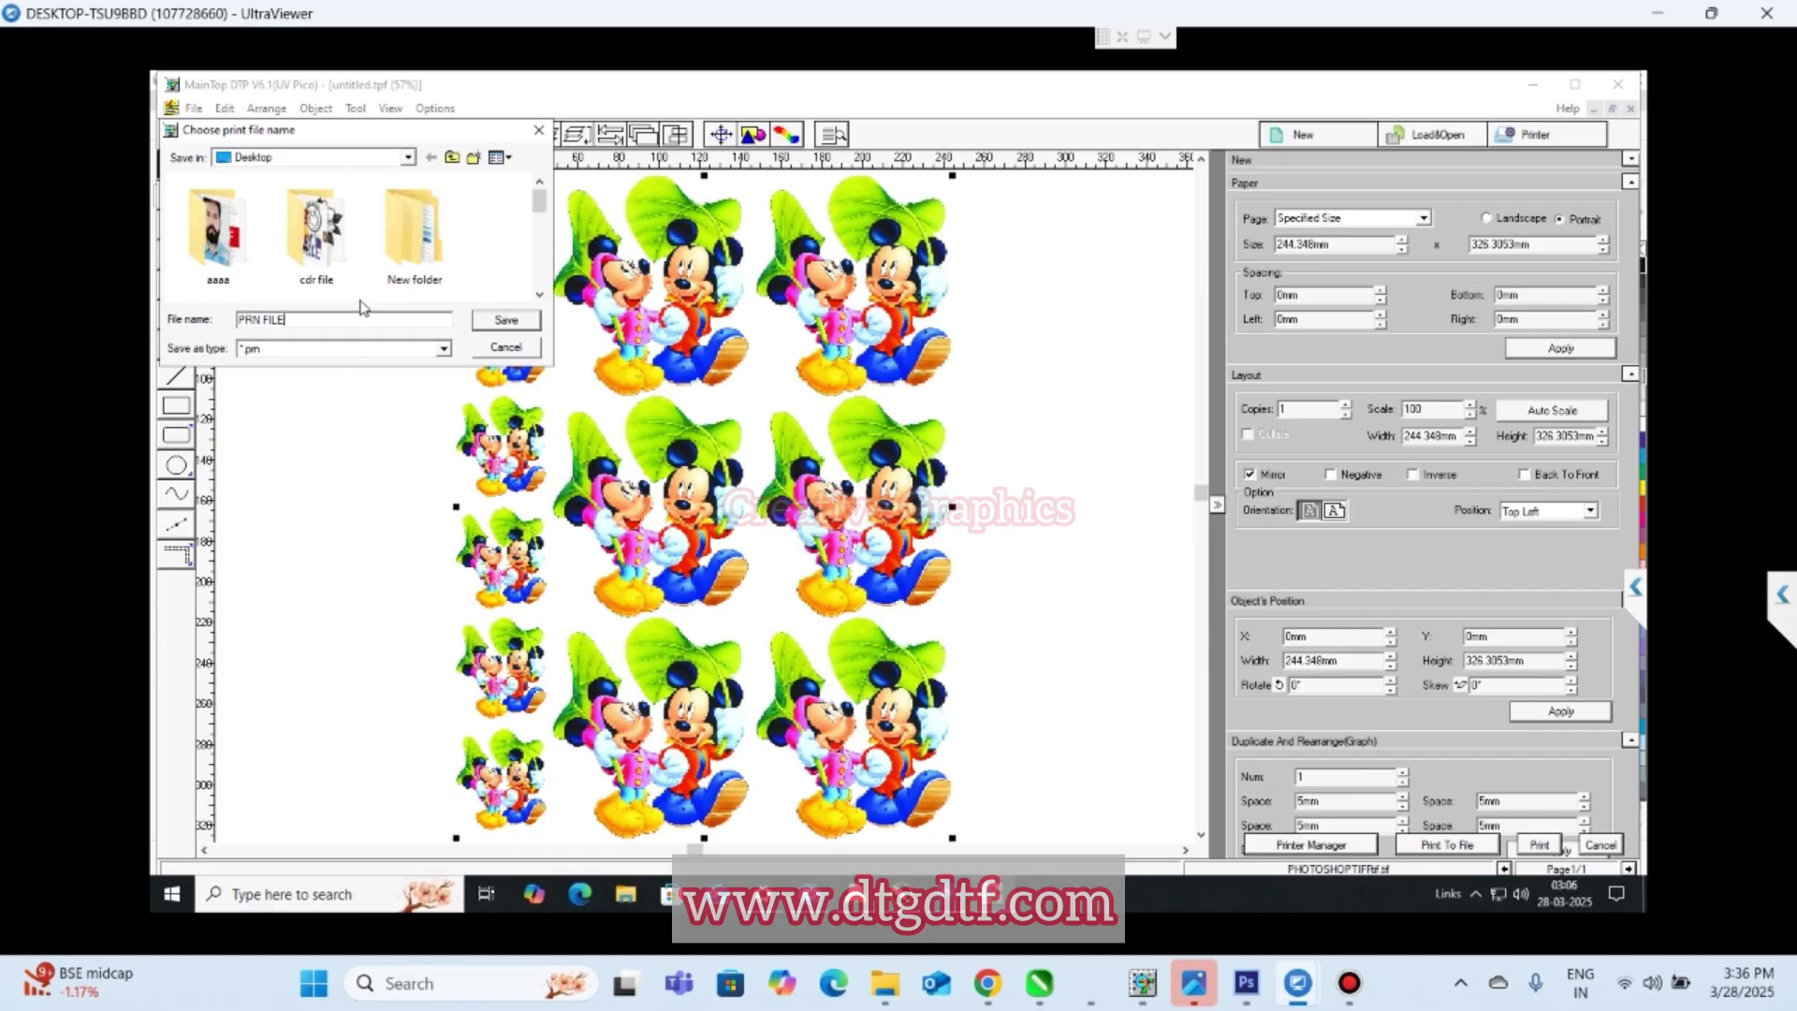
pyautogui.press('Return')
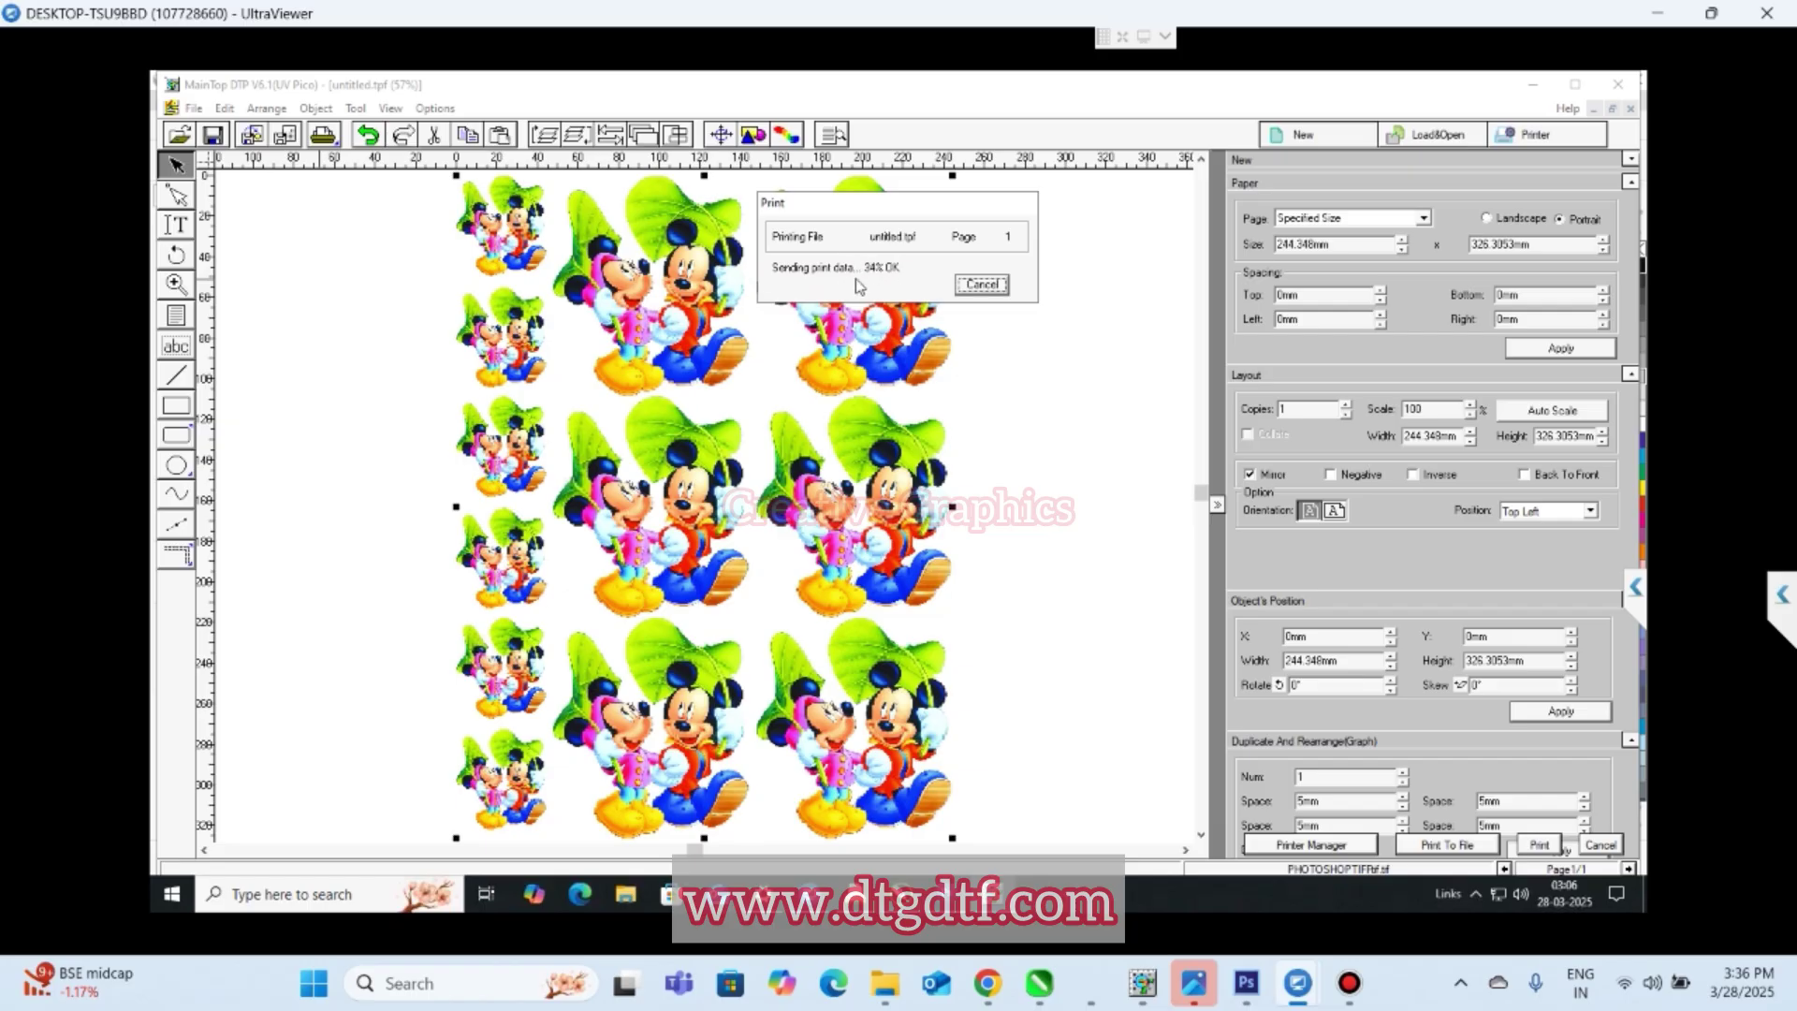
pyautogui.moveTo(855, 894)
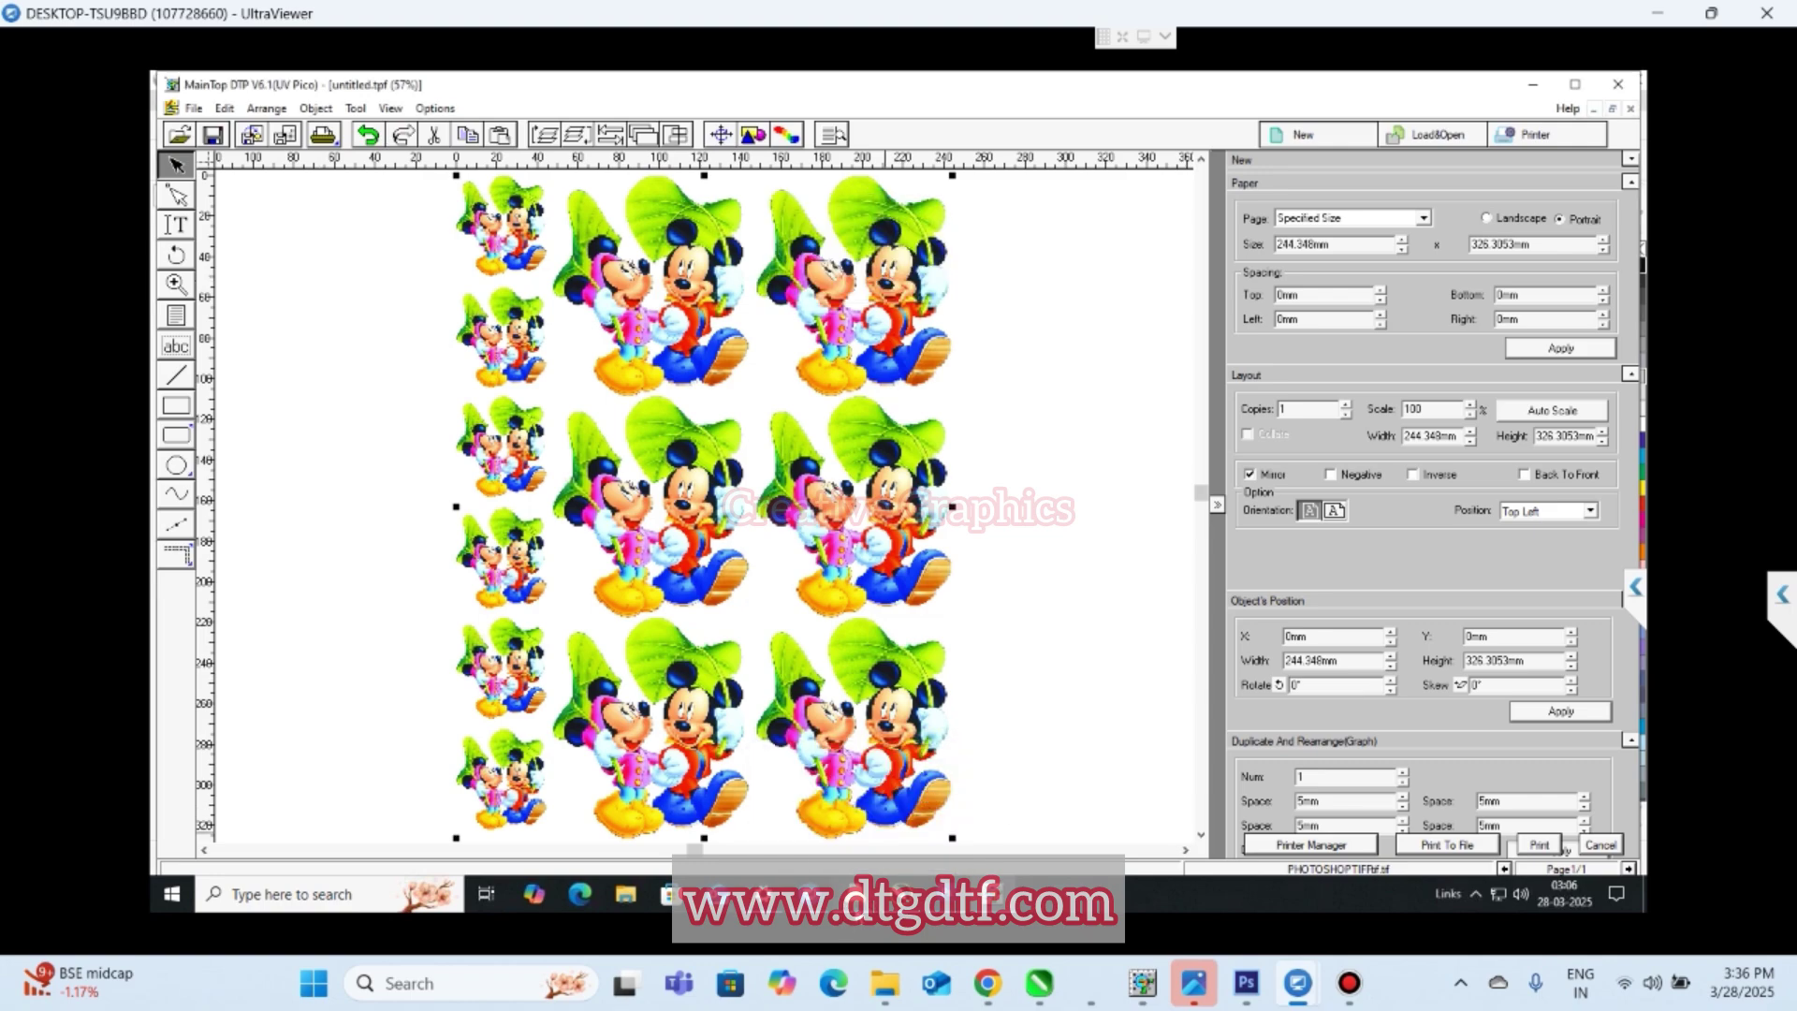
# - In Sunjing ATools, delete the g2, g5, g1, g4 and g3 .prn print tasks
pyautogui.click(857, 899)
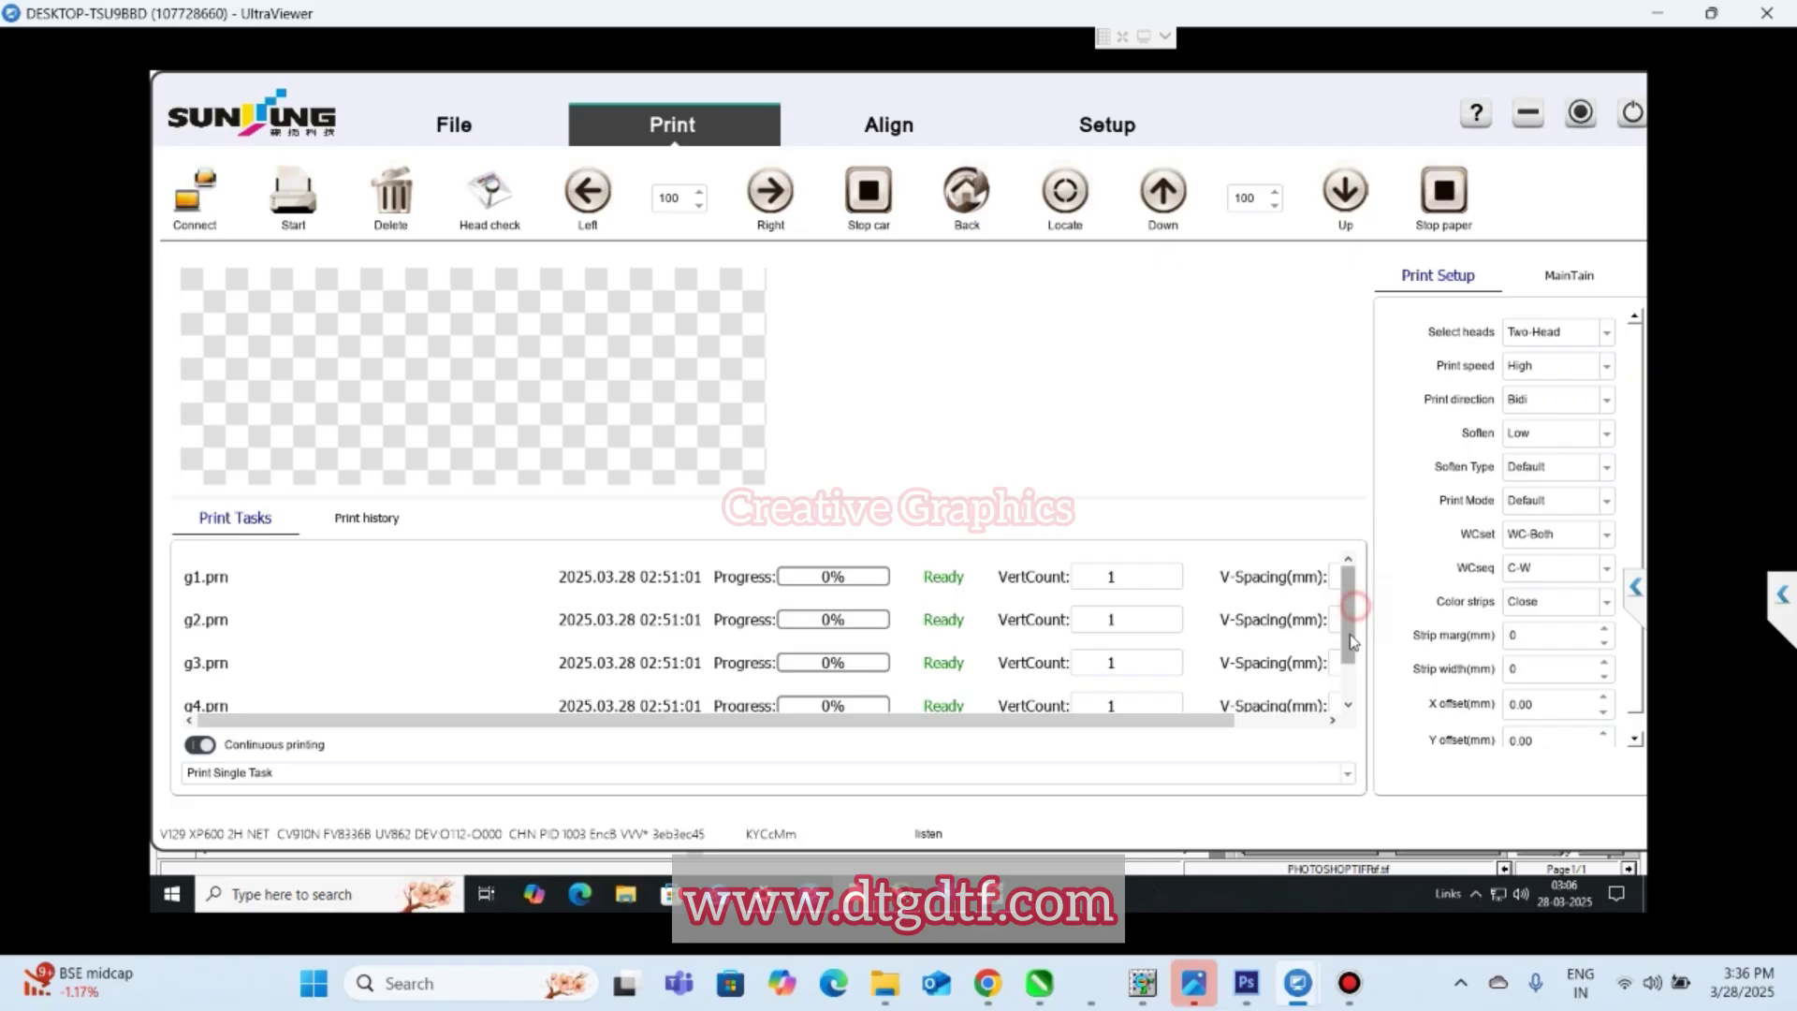
pyautogui.scroll(-1, 1167, 676)
pyautogui.click(296, 568)
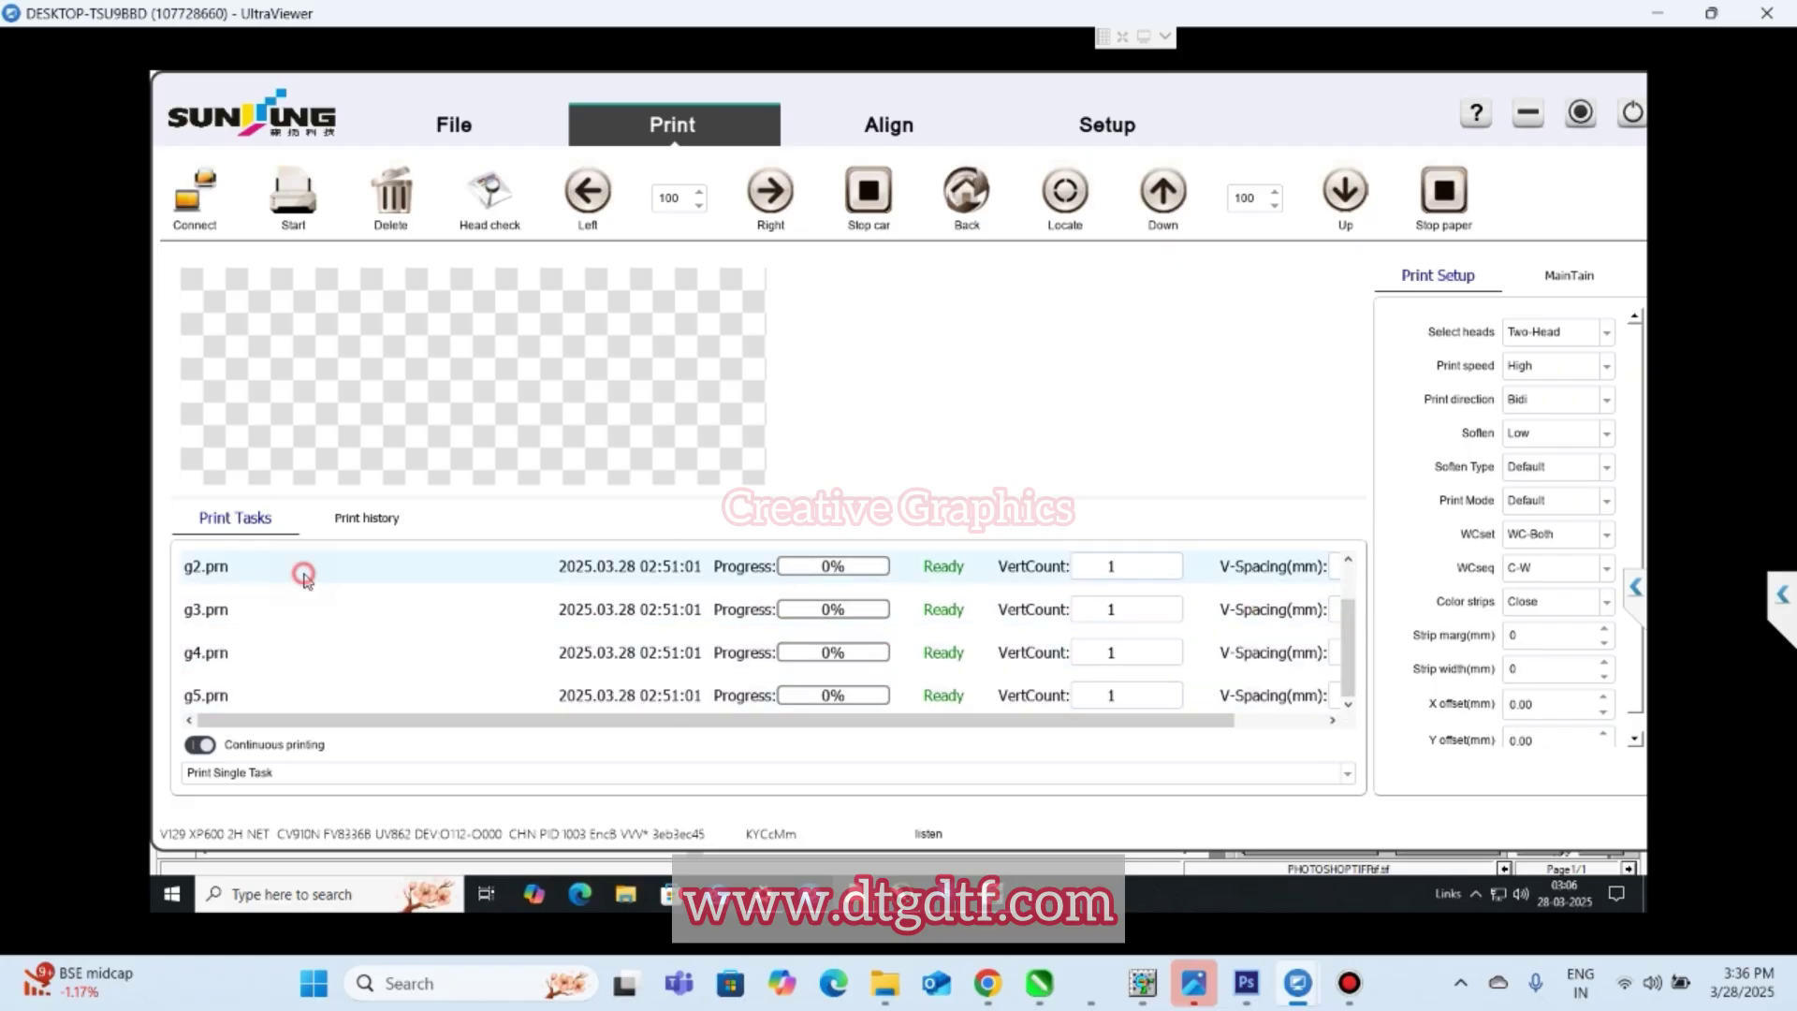
pyautogui.click(231, 693)
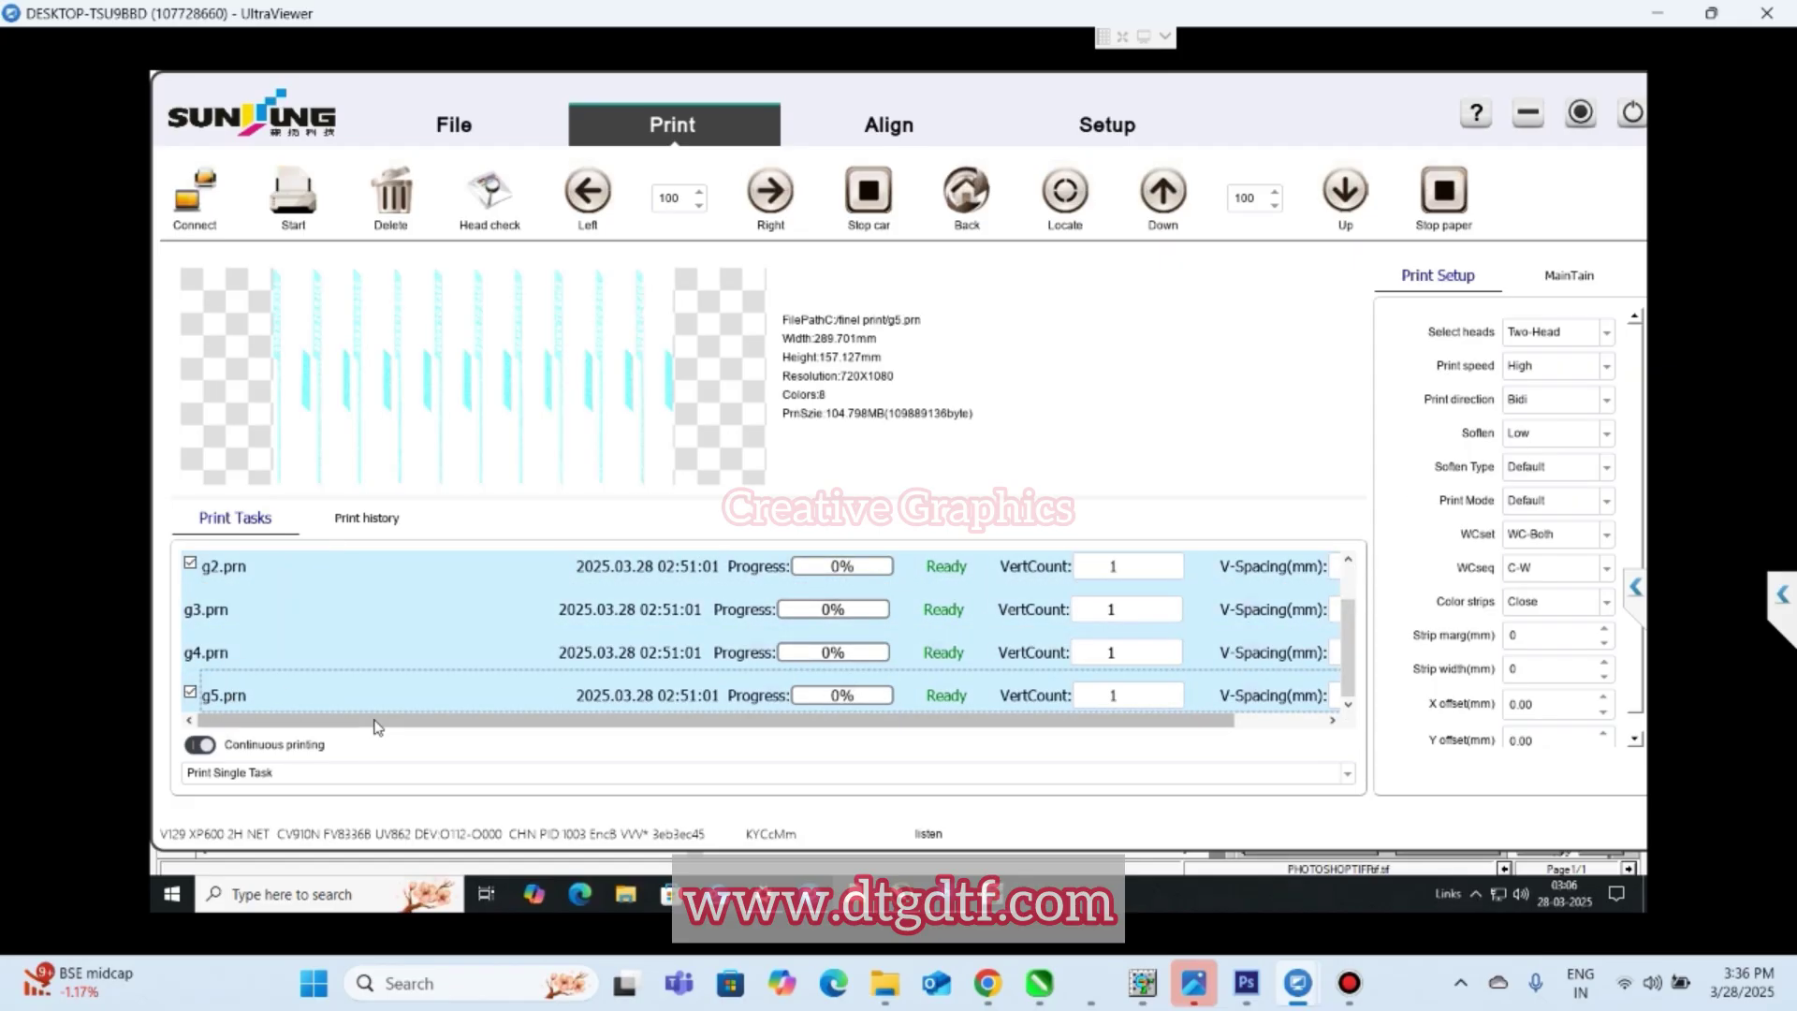
pyautogui.press('Delete')
pyautogui.click(249, 587)
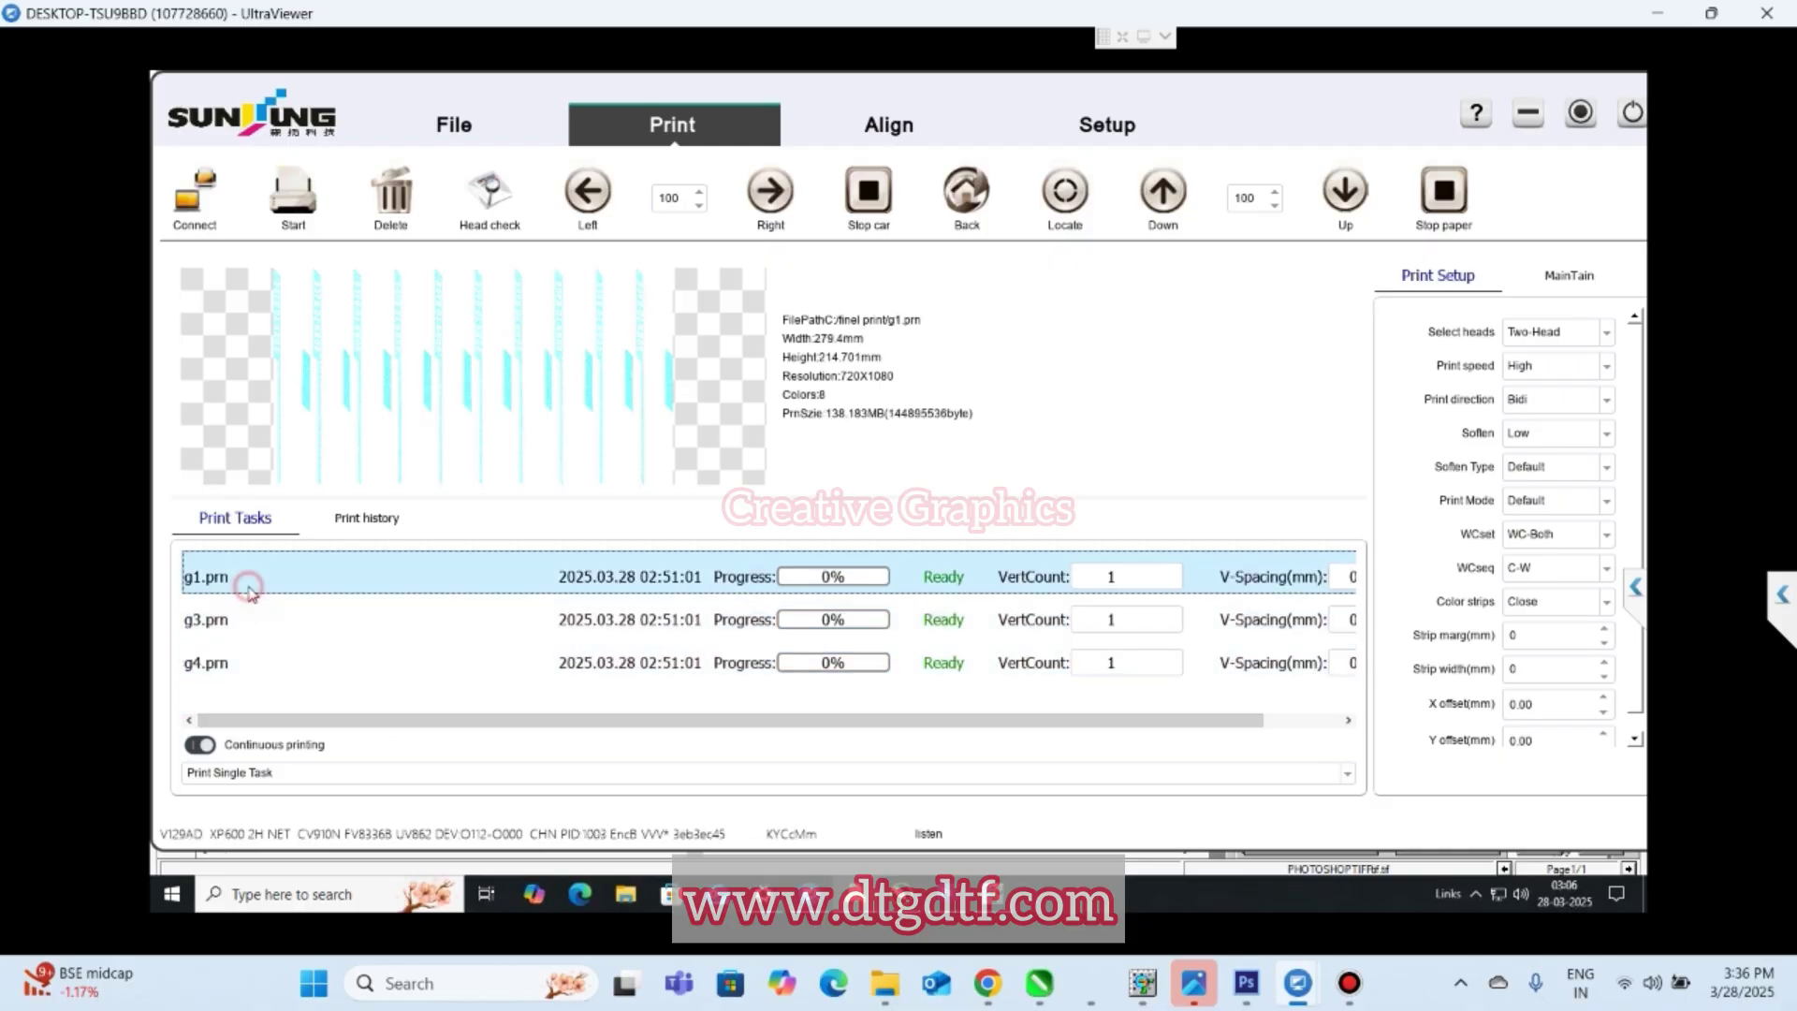
pyautogui.click(241, 662)
pyautogui.press('Delete')
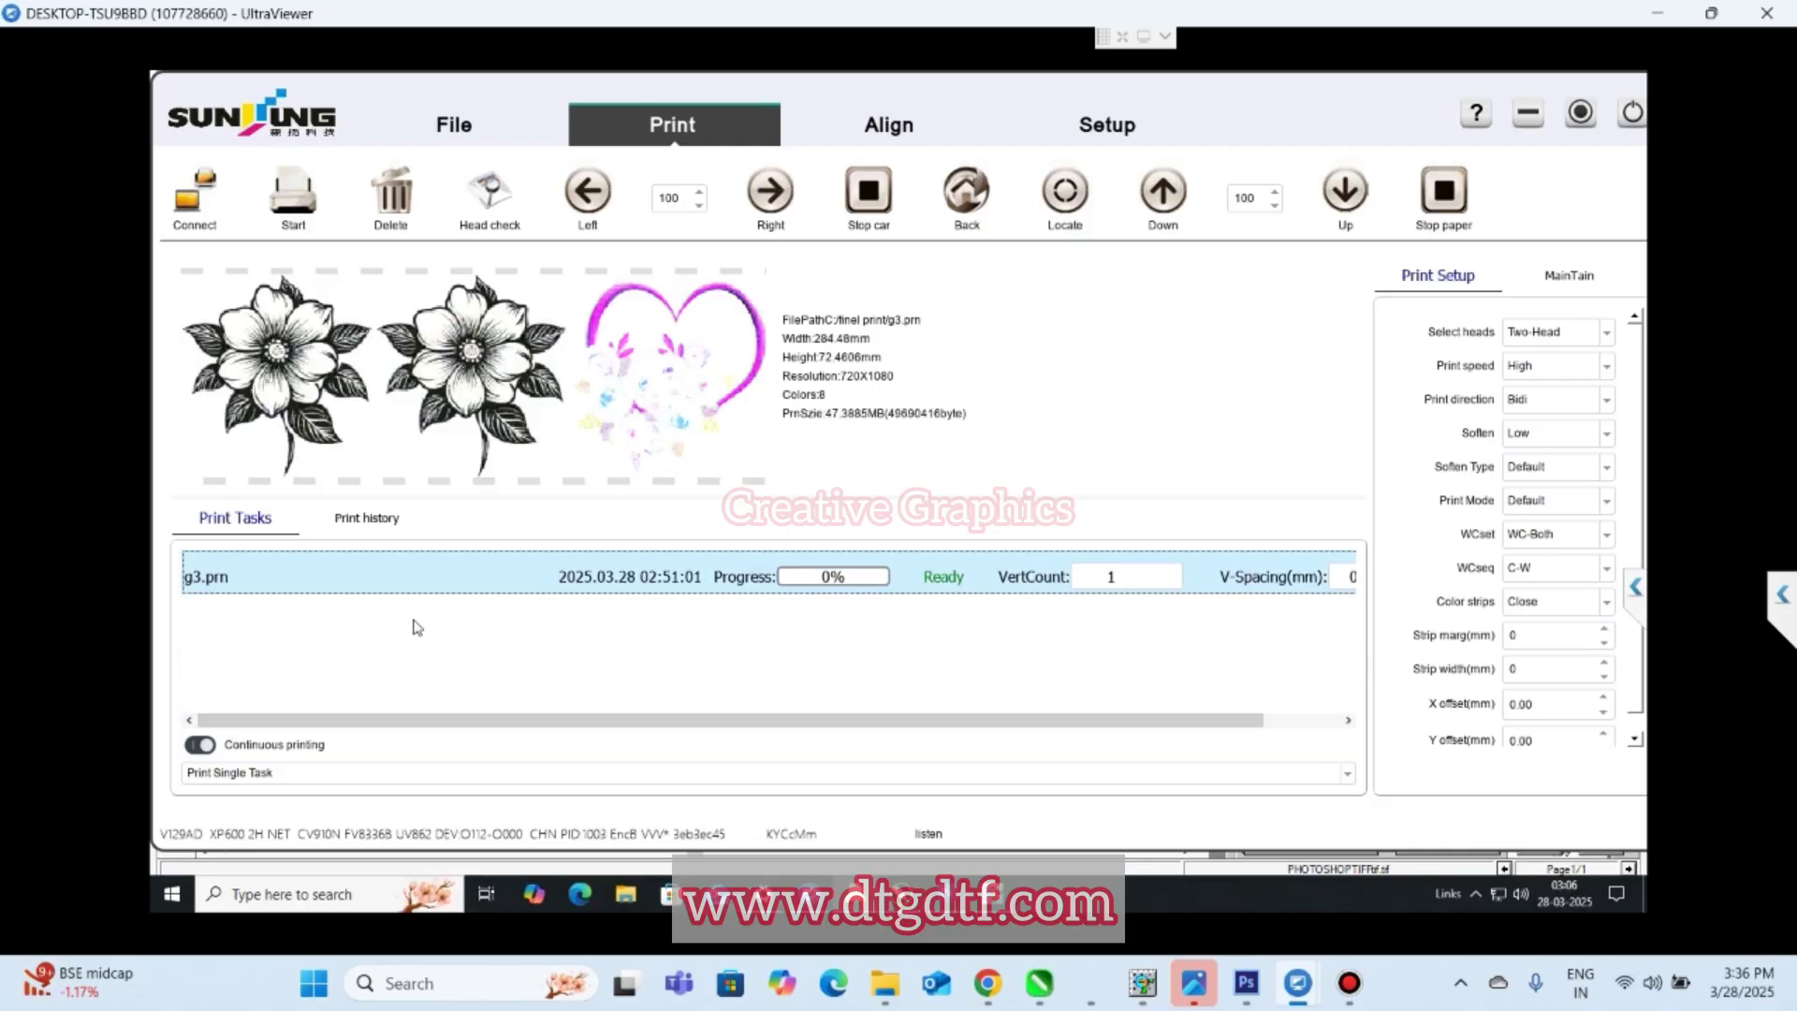
pyautogui.click(341, 590)
pyautogui.press('Delete')
pyautogui.click(473, 582)
pyautogui.click(442, 128)
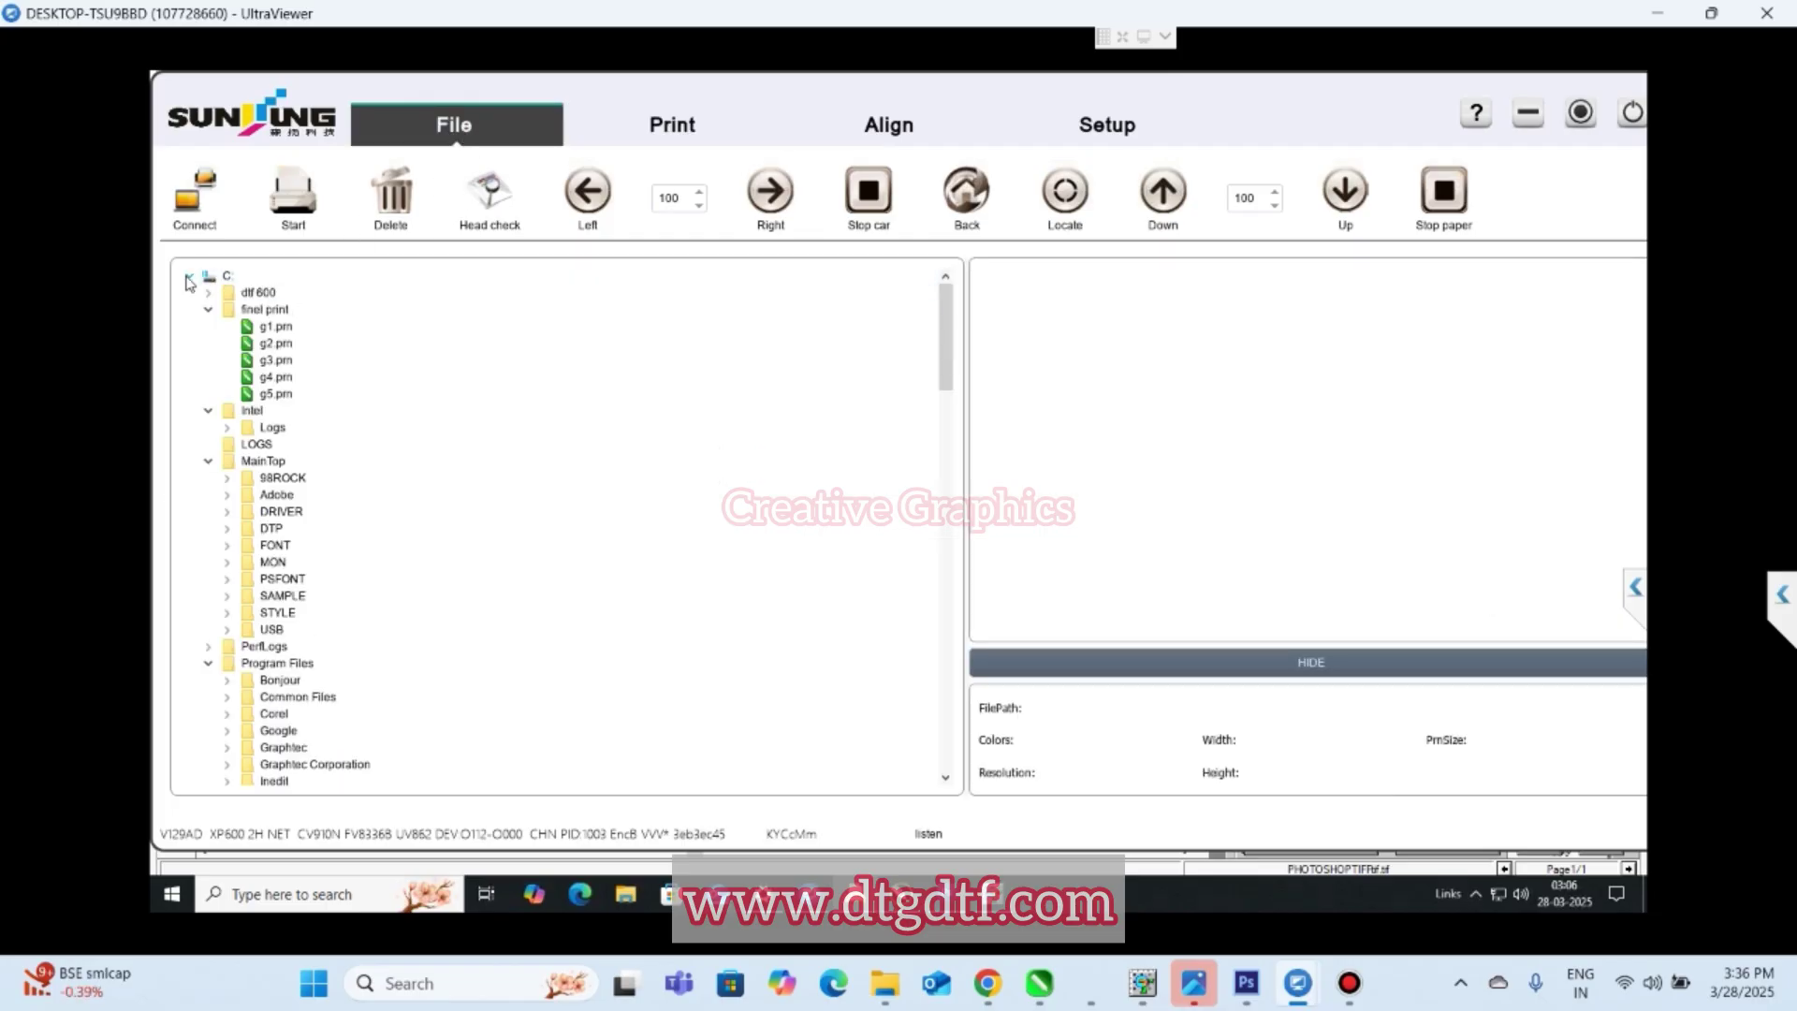
# - Browse the folder tree to C: > Users > lenovo > Desktop
pyautogui.click(186, 276)
pyautogui.click(189, 277)
pyautogui.scroll(-1, 263, 468)
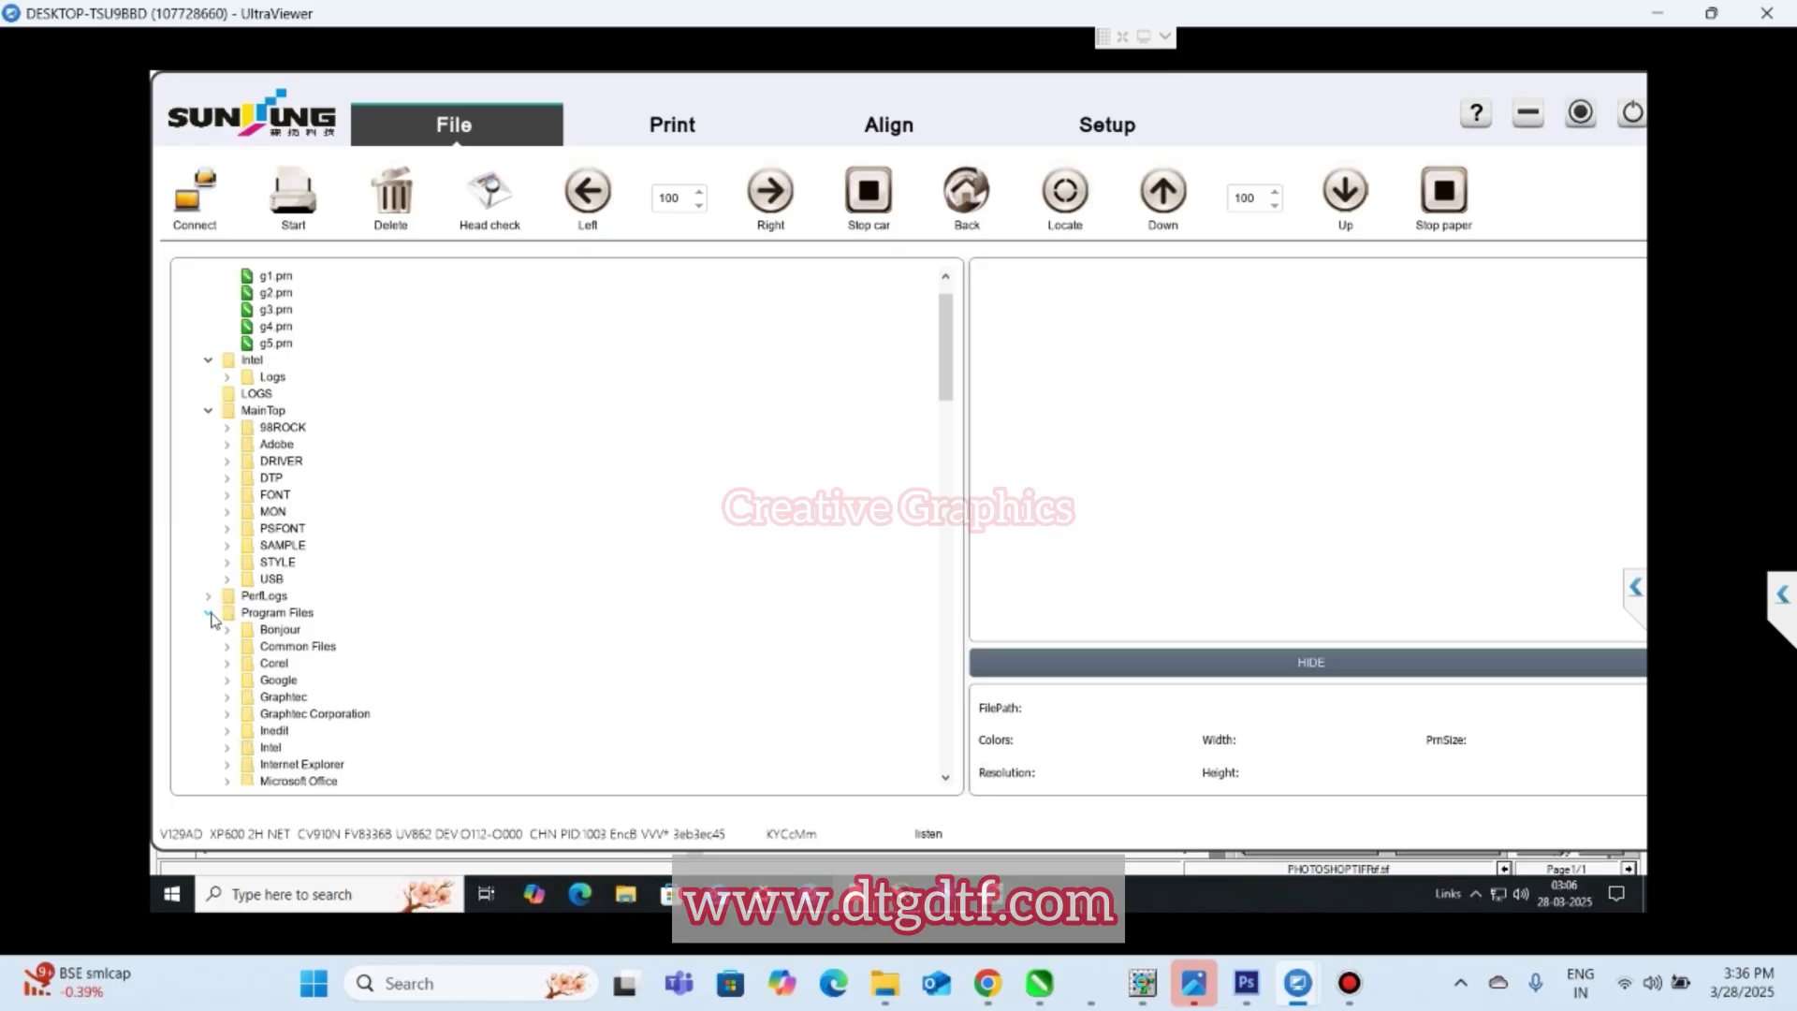
pyautogui.scroll(-10, 212, 619)
pyautogui.click(273, 444)
pyautogui.click(226, 444)
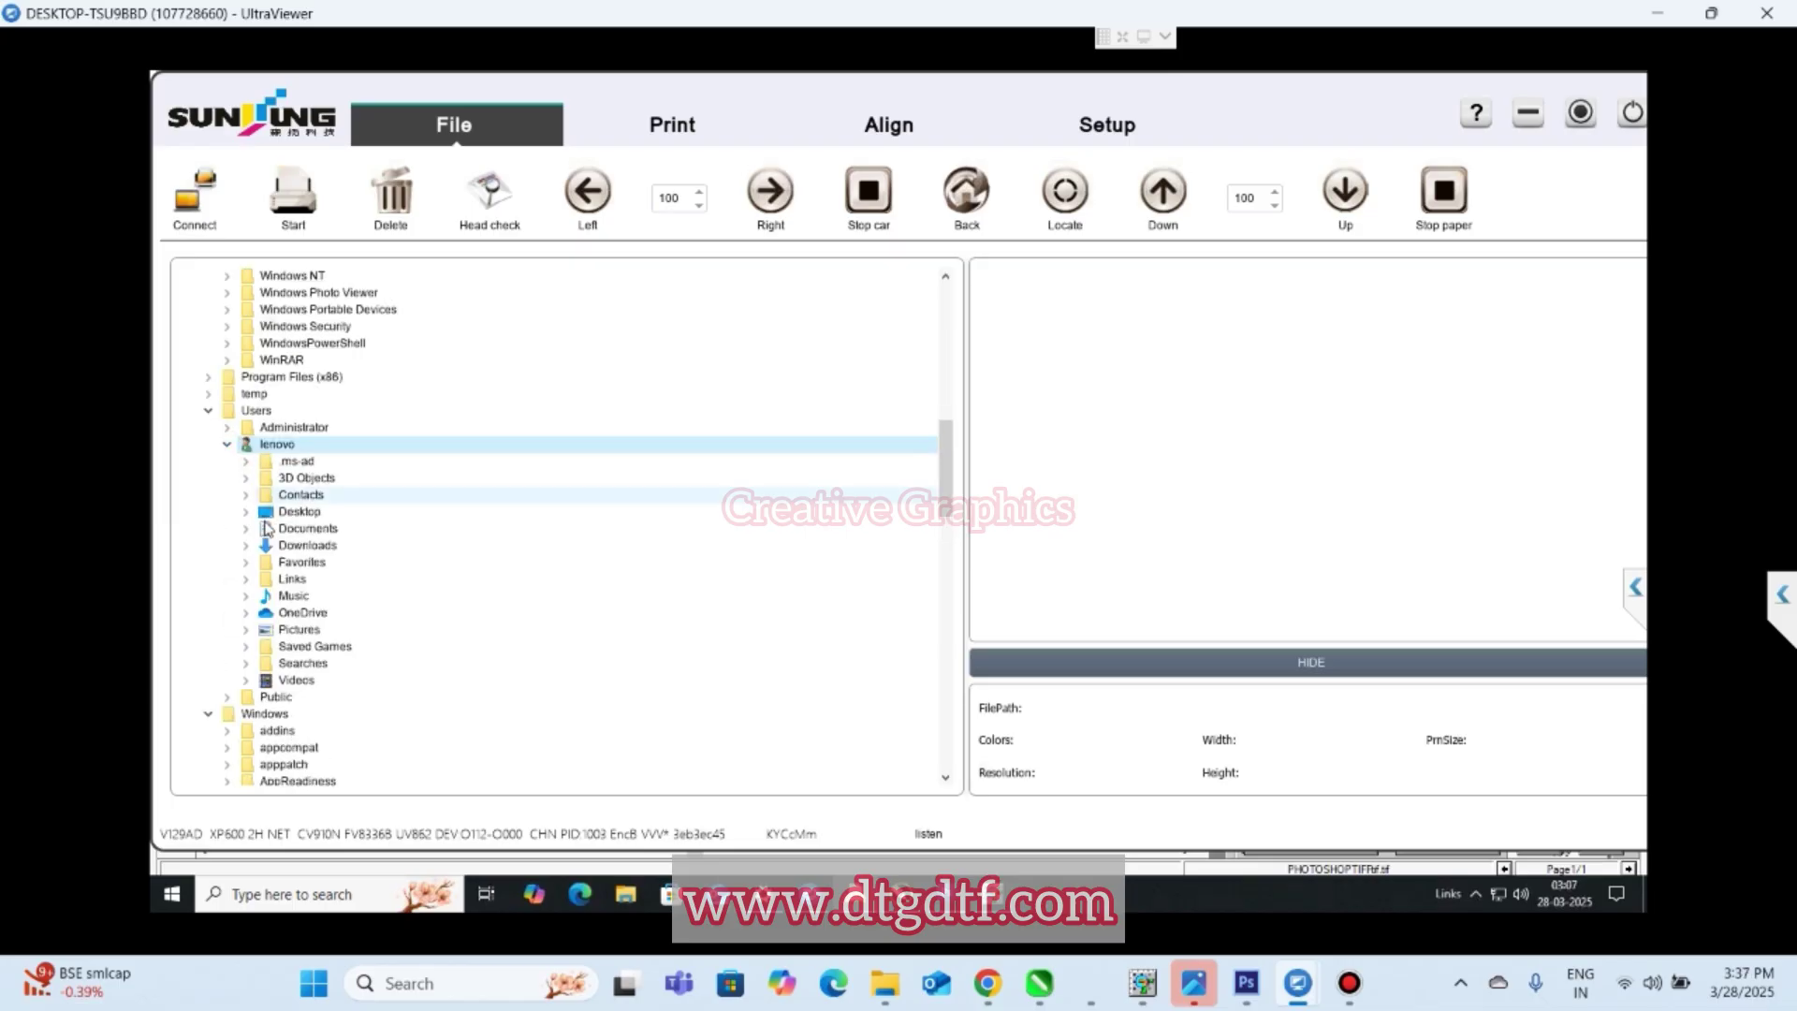
pyautogui.click(246, 512)
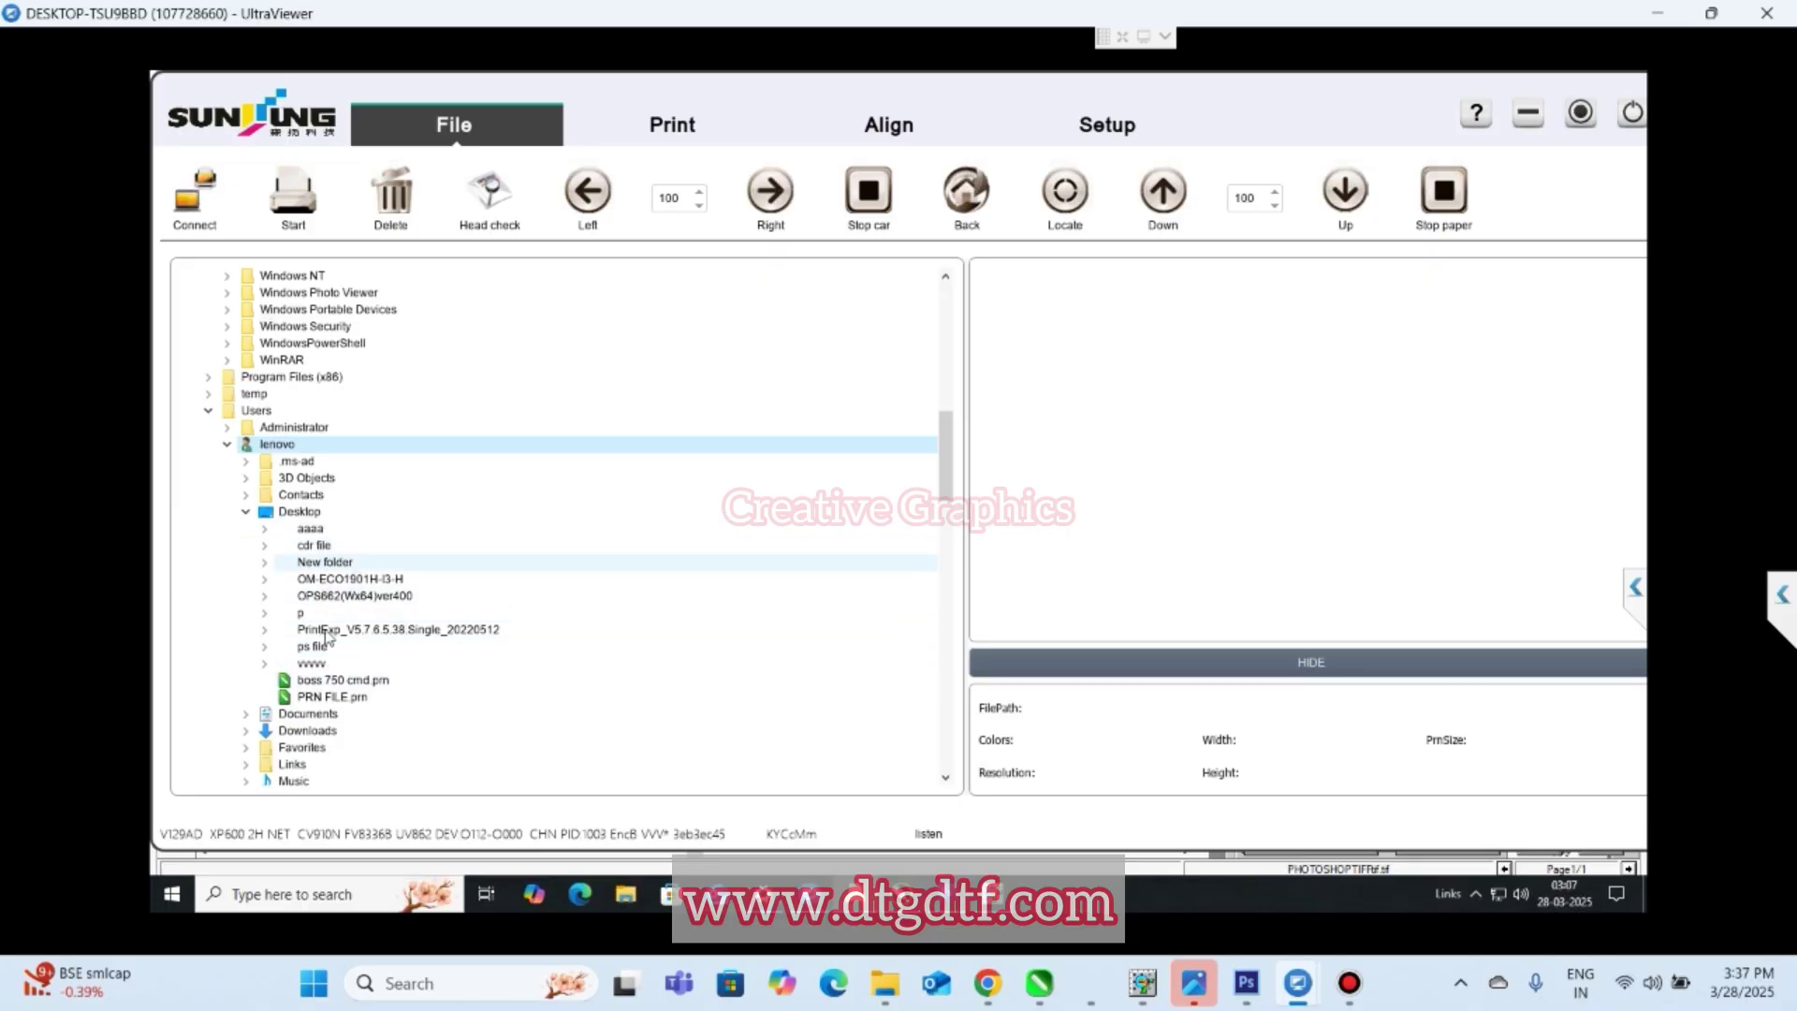
# - Add PRN FILE.prn from the Desktop as a print task and acknowledge it
pyautogui.click(316, 664)
pyautogui.click(314, 646)
pyautogui.click(314, 629)
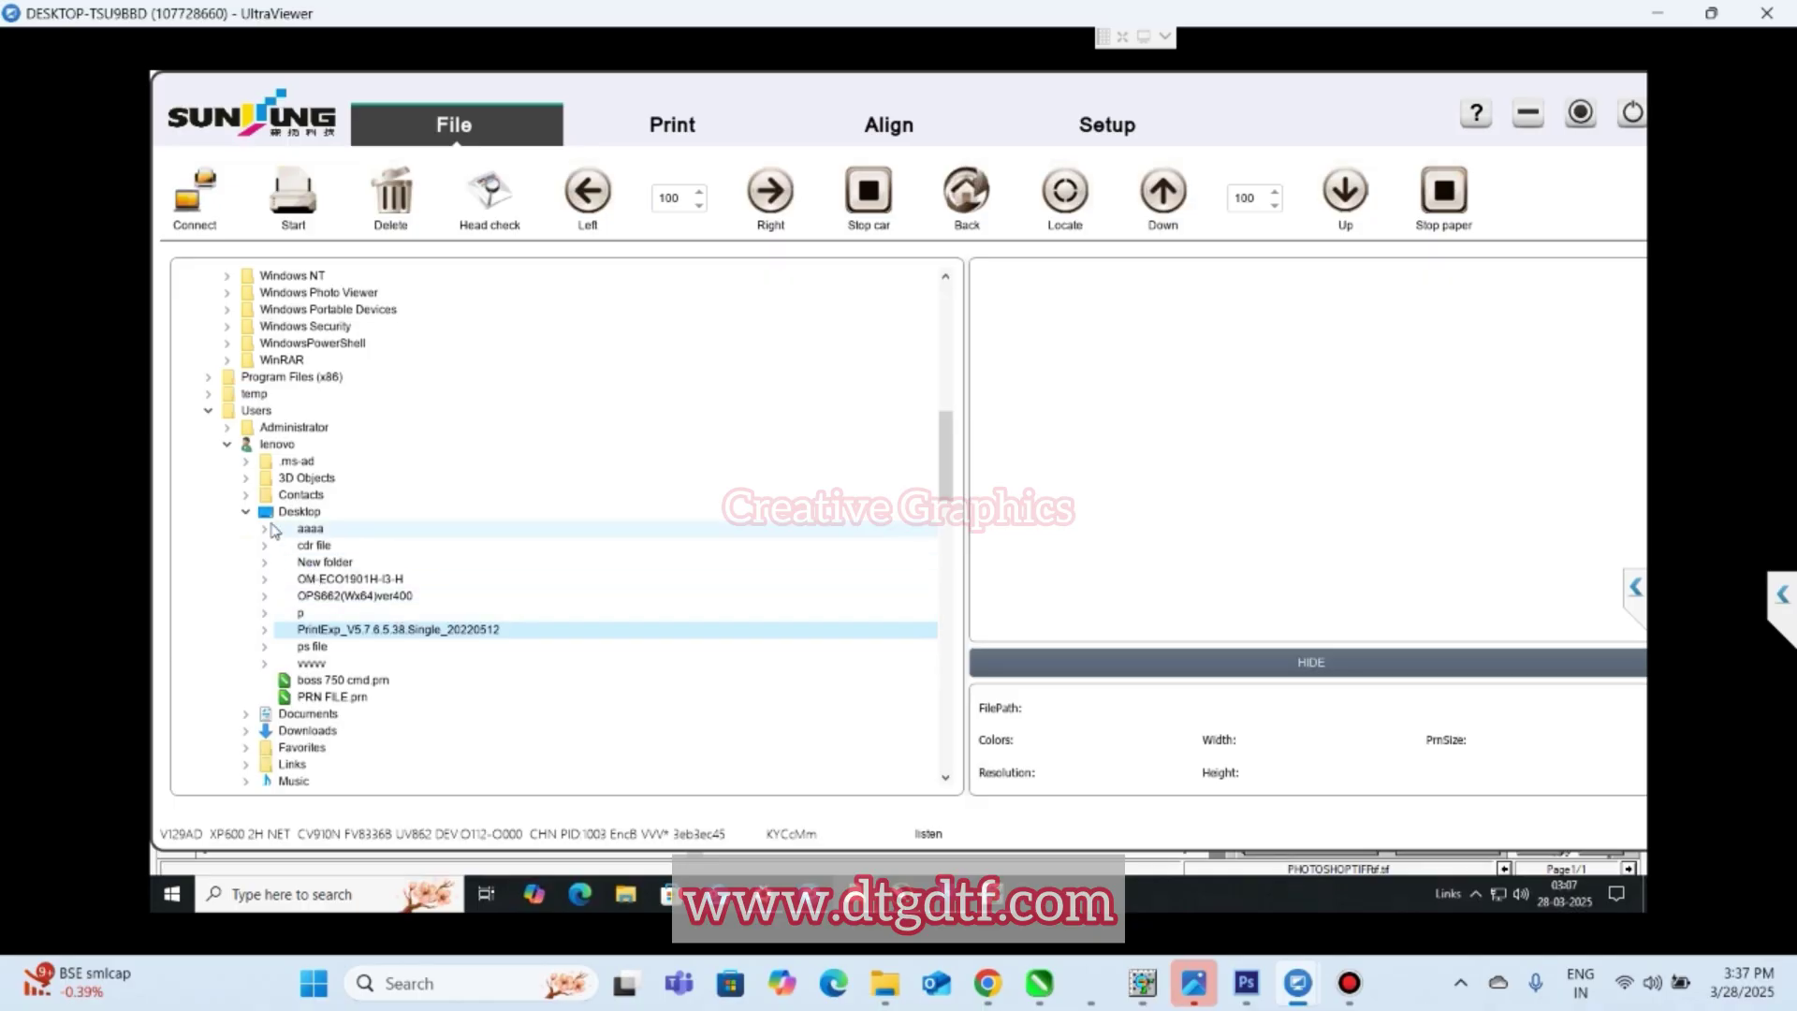
pyautogui.click(336, 698)
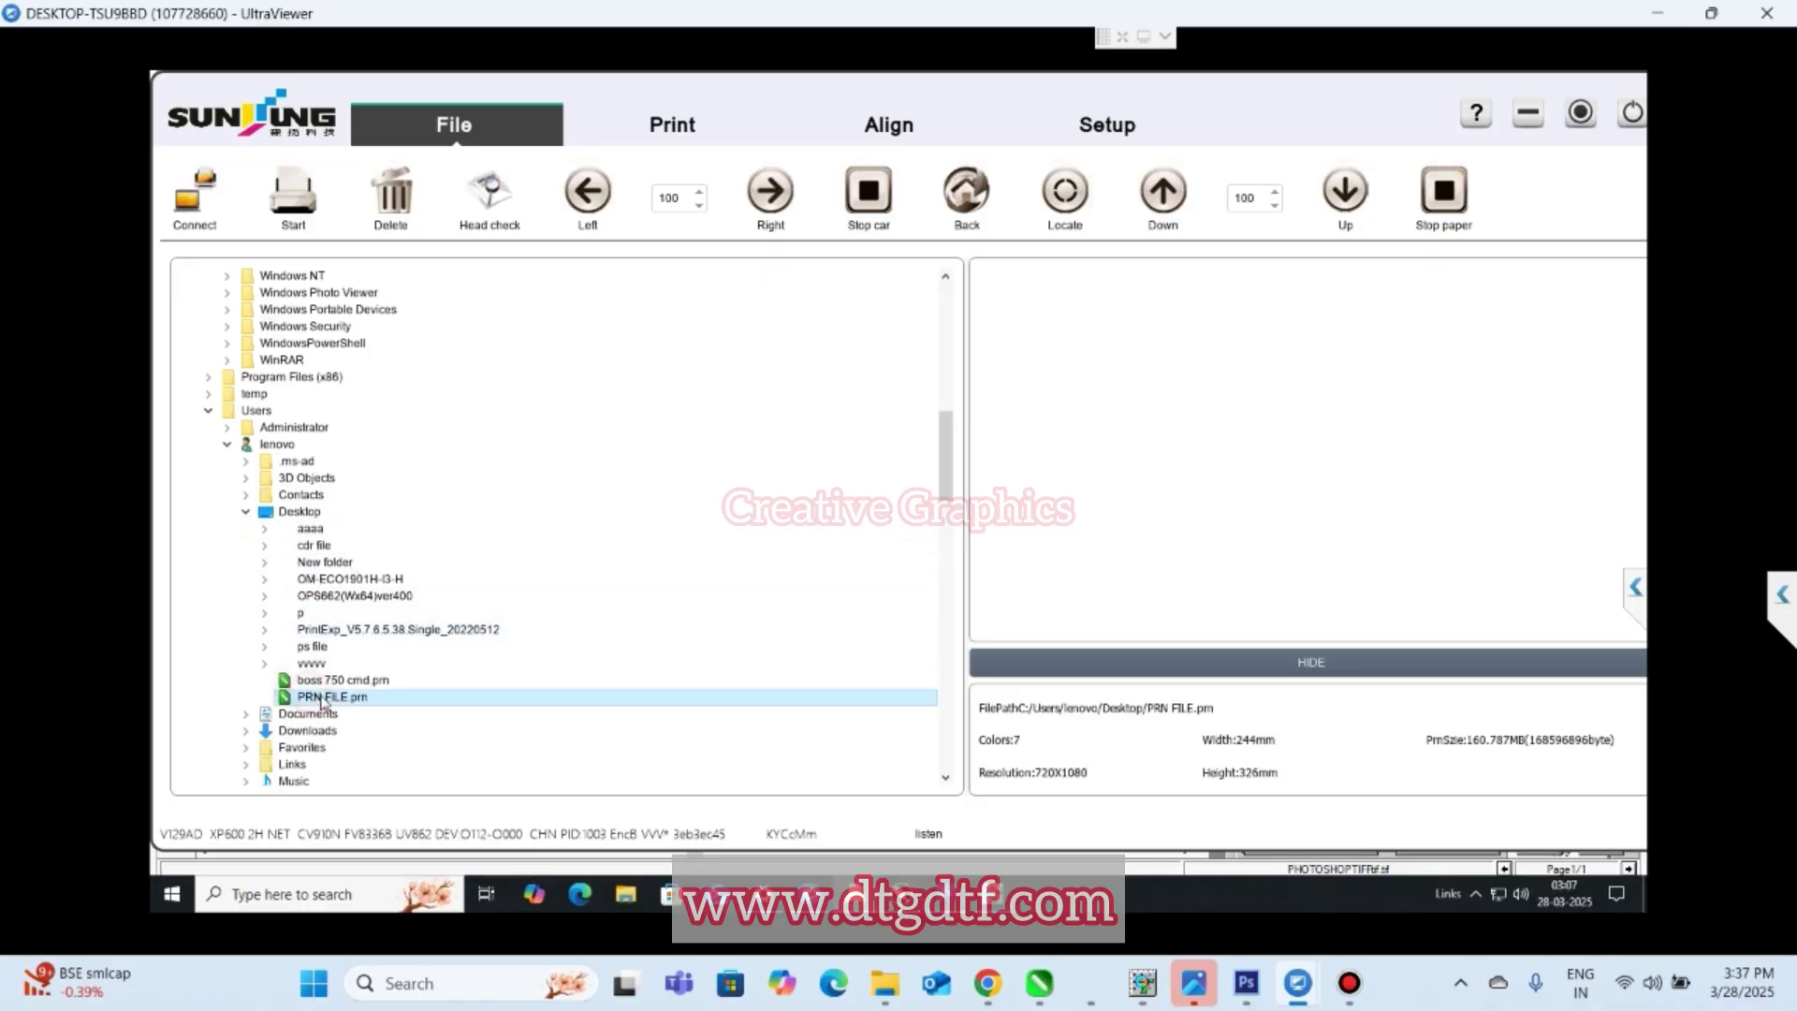
pyautogui.doubleClick(325, 702)
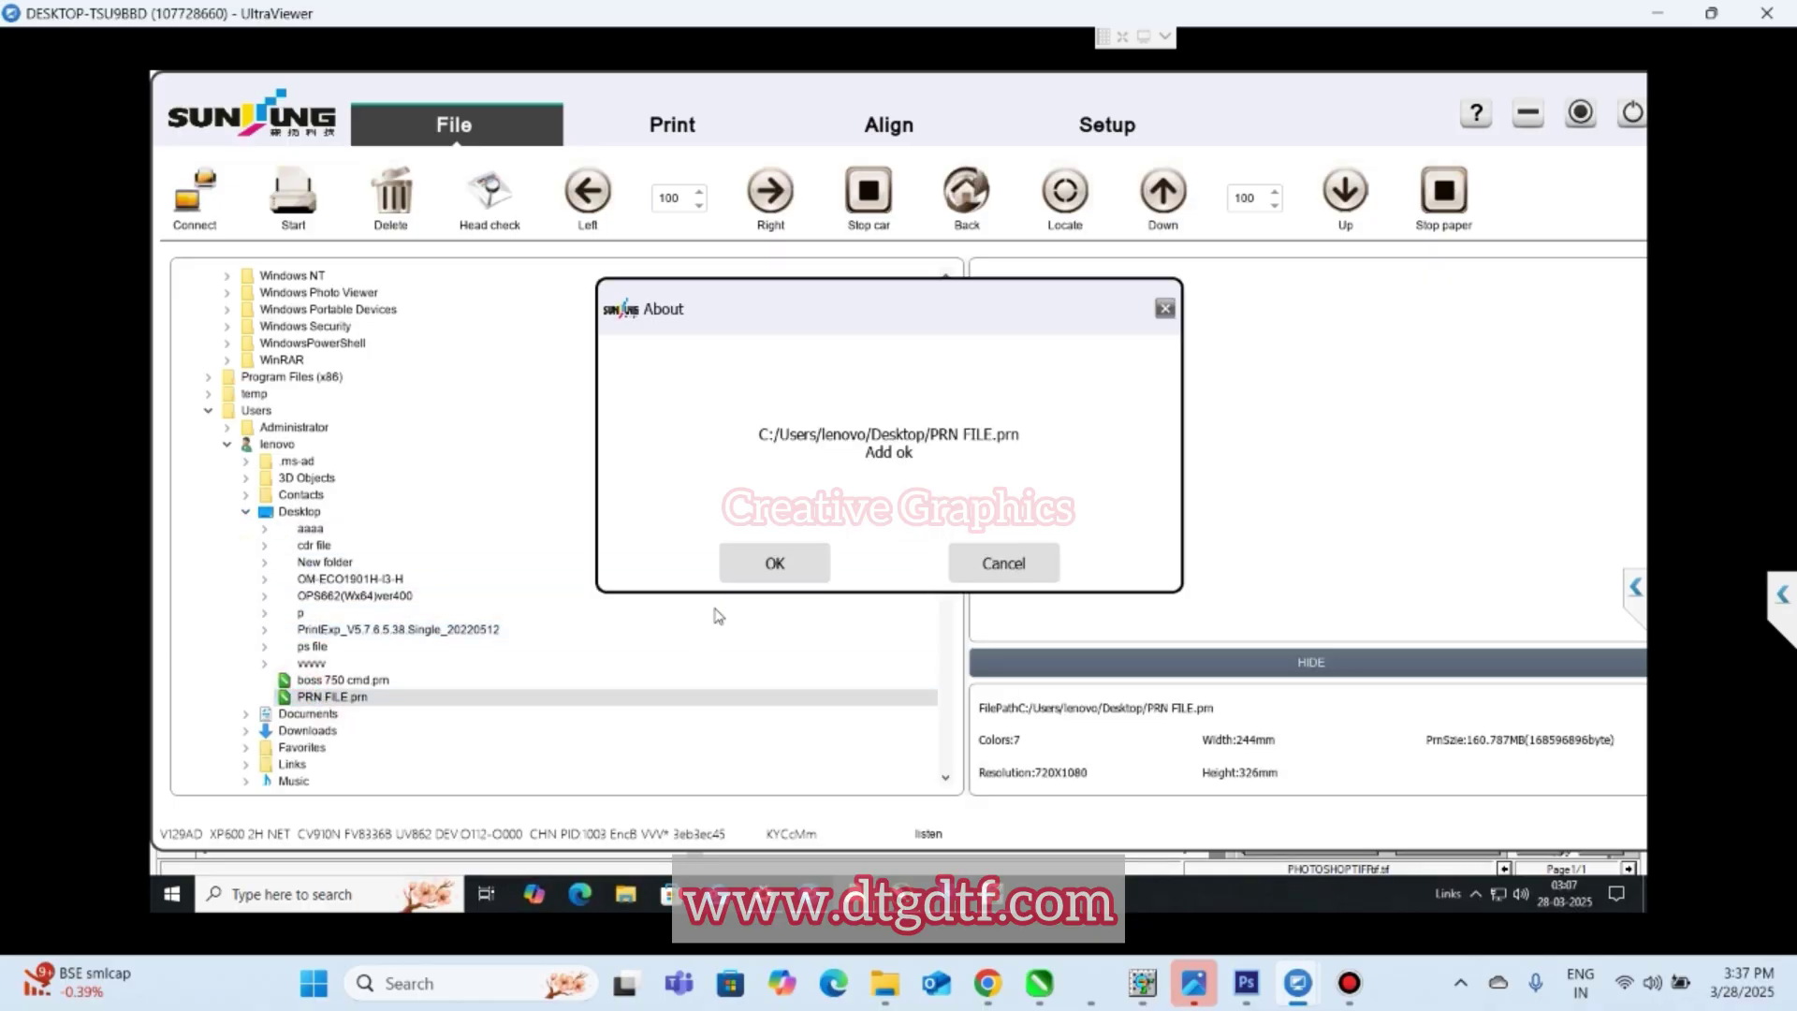
pyautogui.click(812, 561)
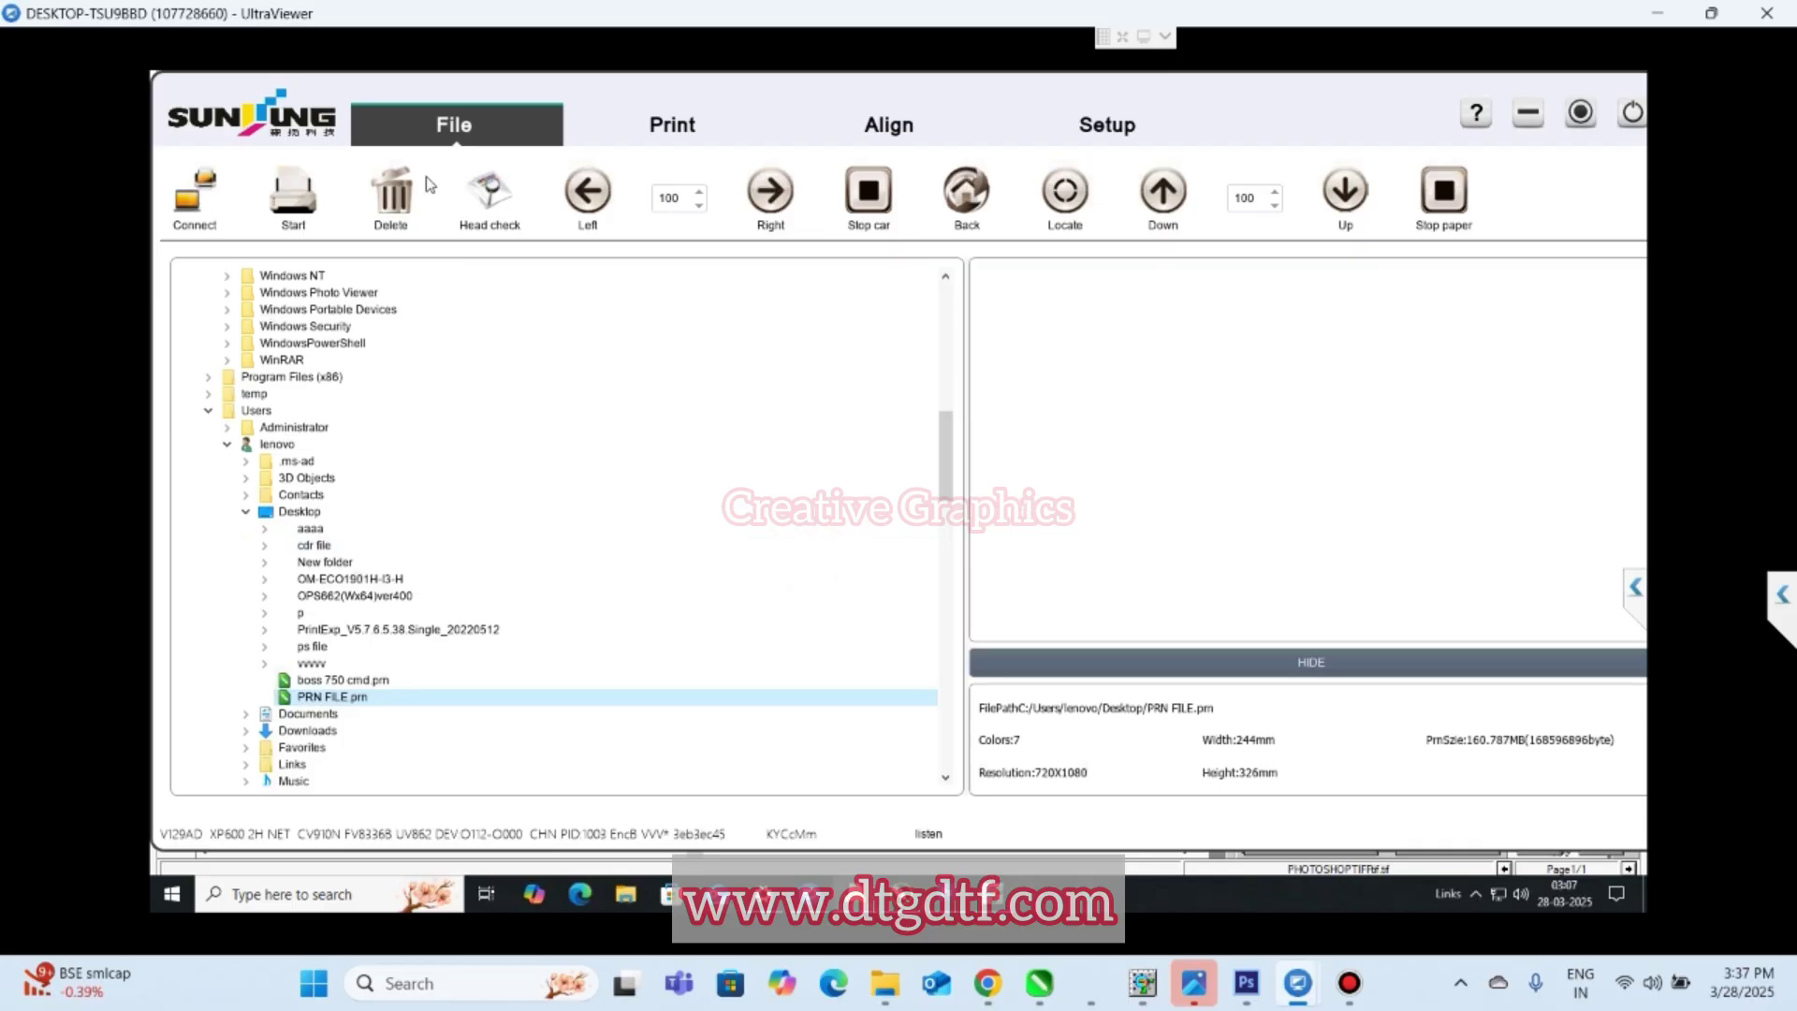
# - Preview the PRN FILE.prn task in the print list, then bring Photoshop's W1 channel image forward
pyautogui.click(667, 128)
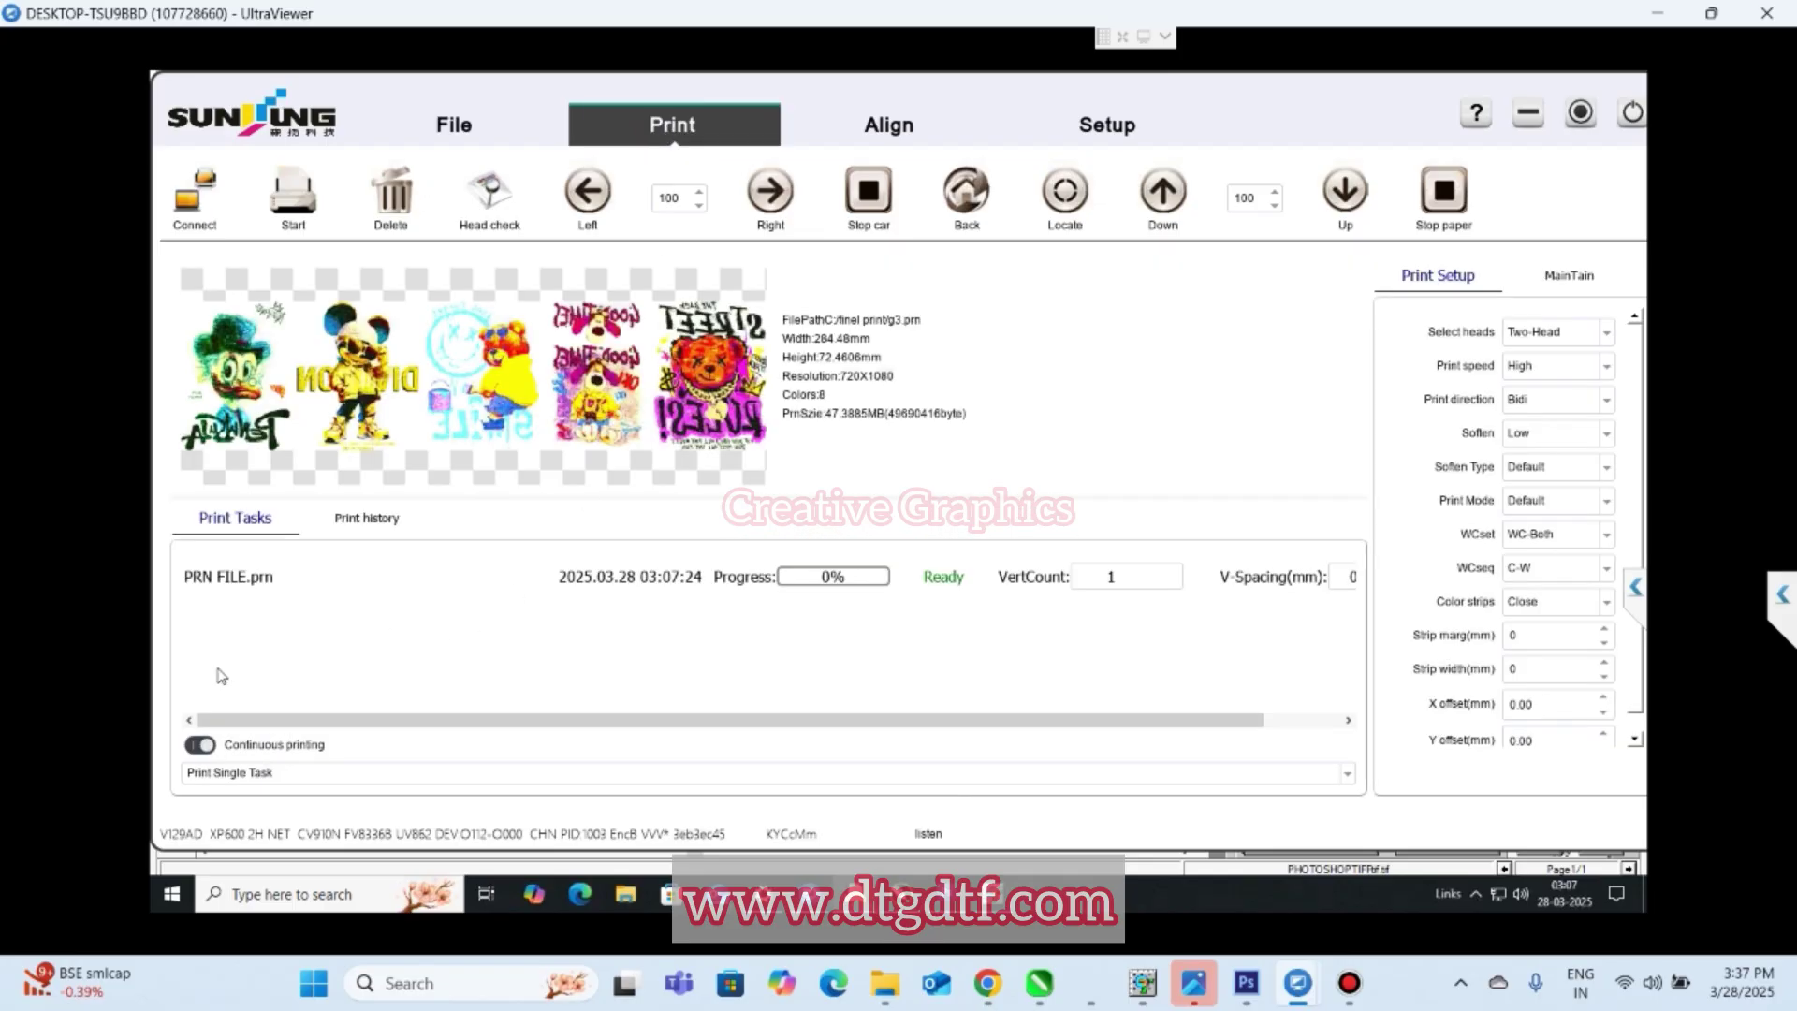
pyautogui.click(217, 579)
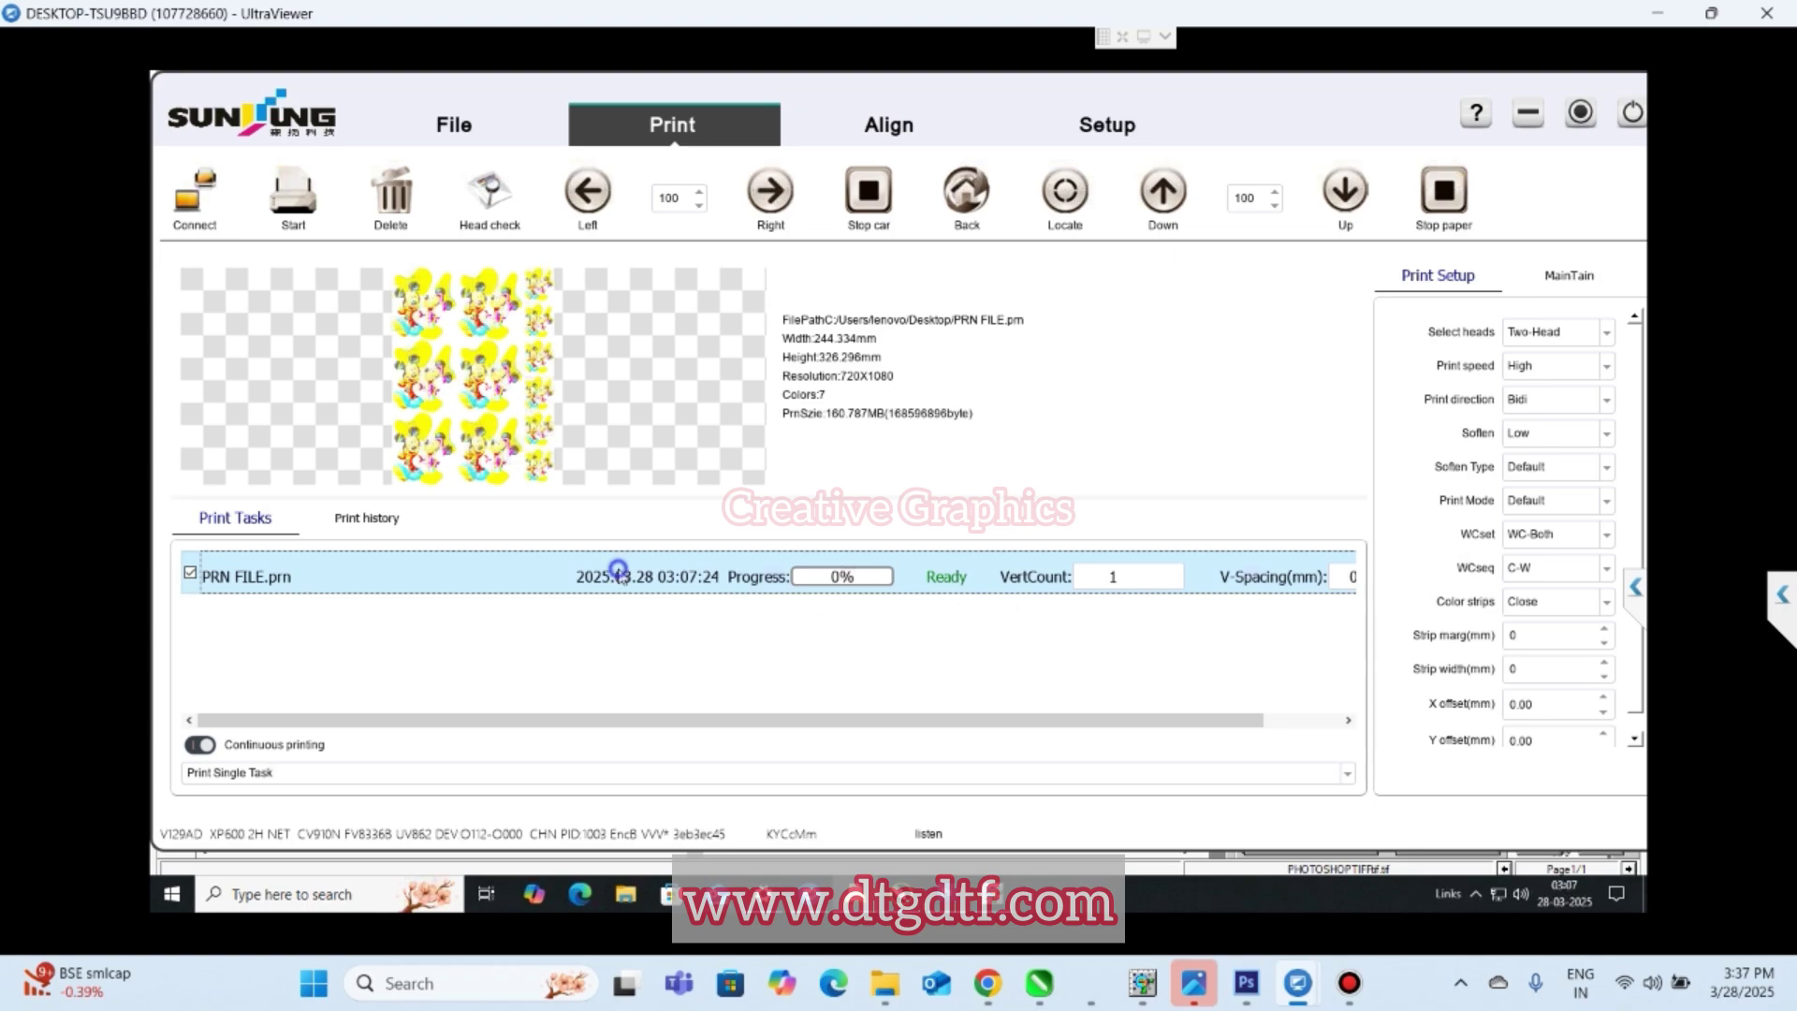
pyautogui.rightClick(617, 573)
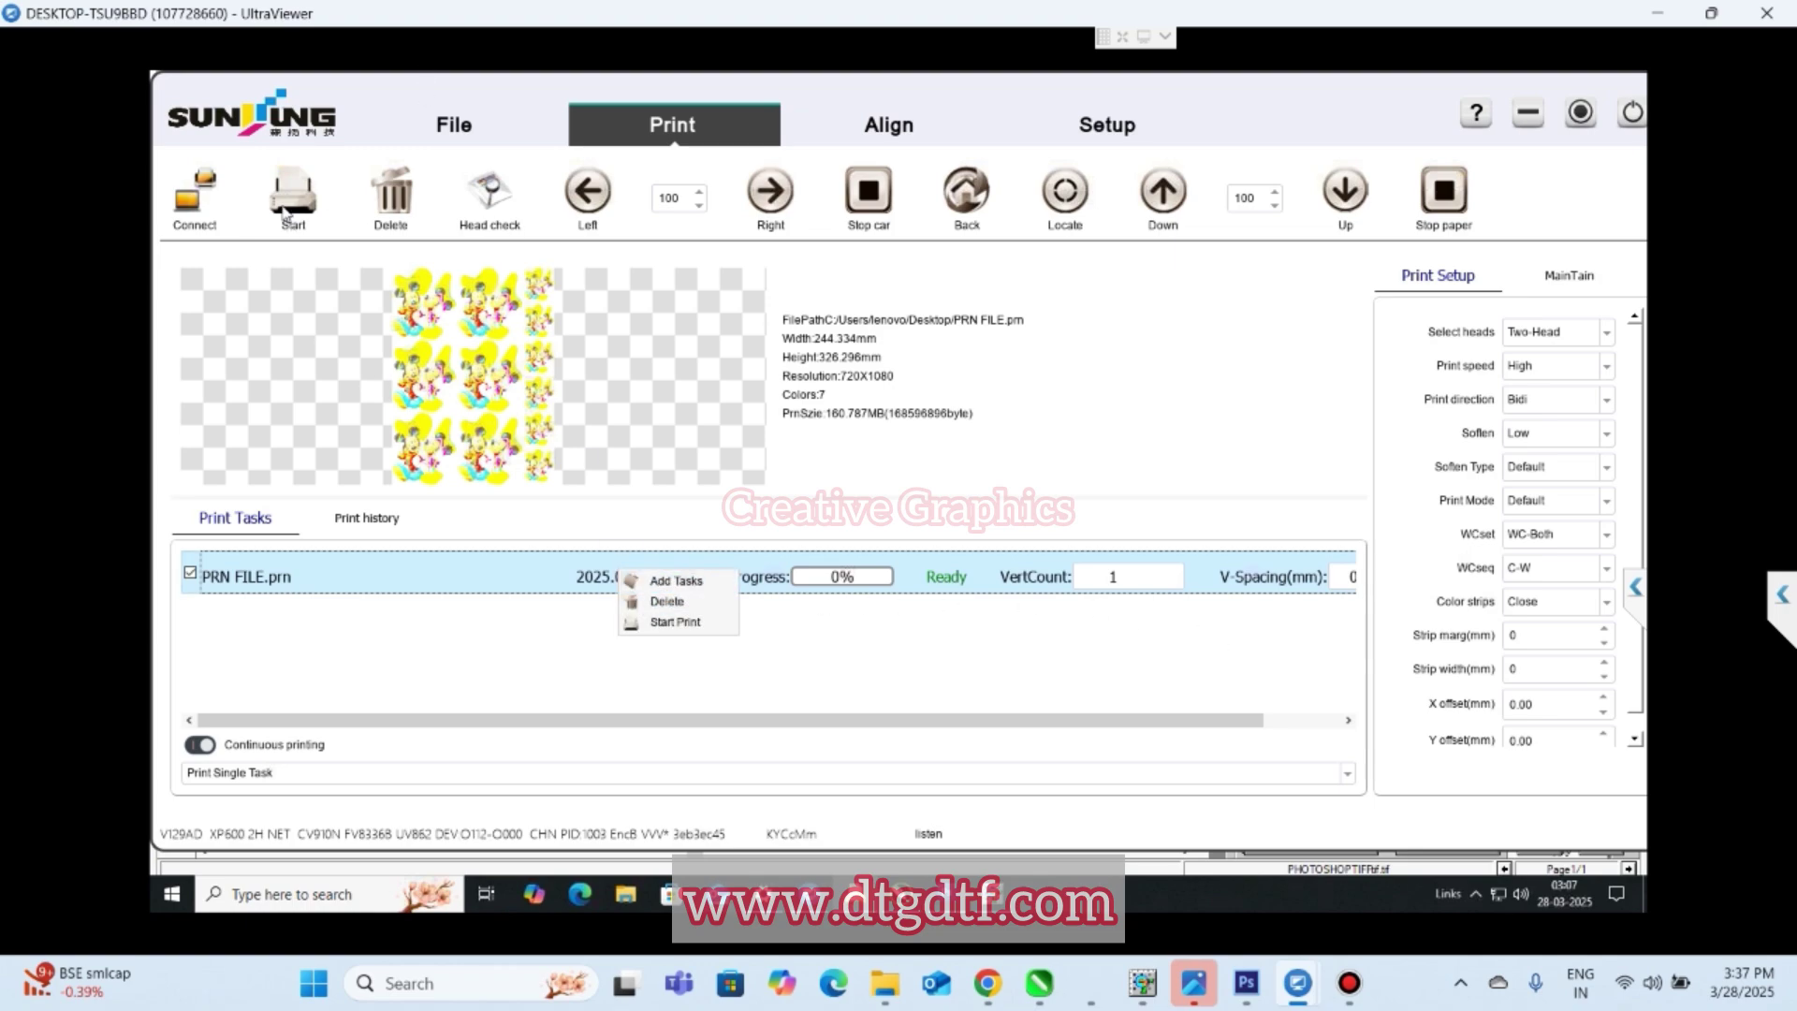
pyautogui.click(614, 683)
pyautogui.click(955, 906)
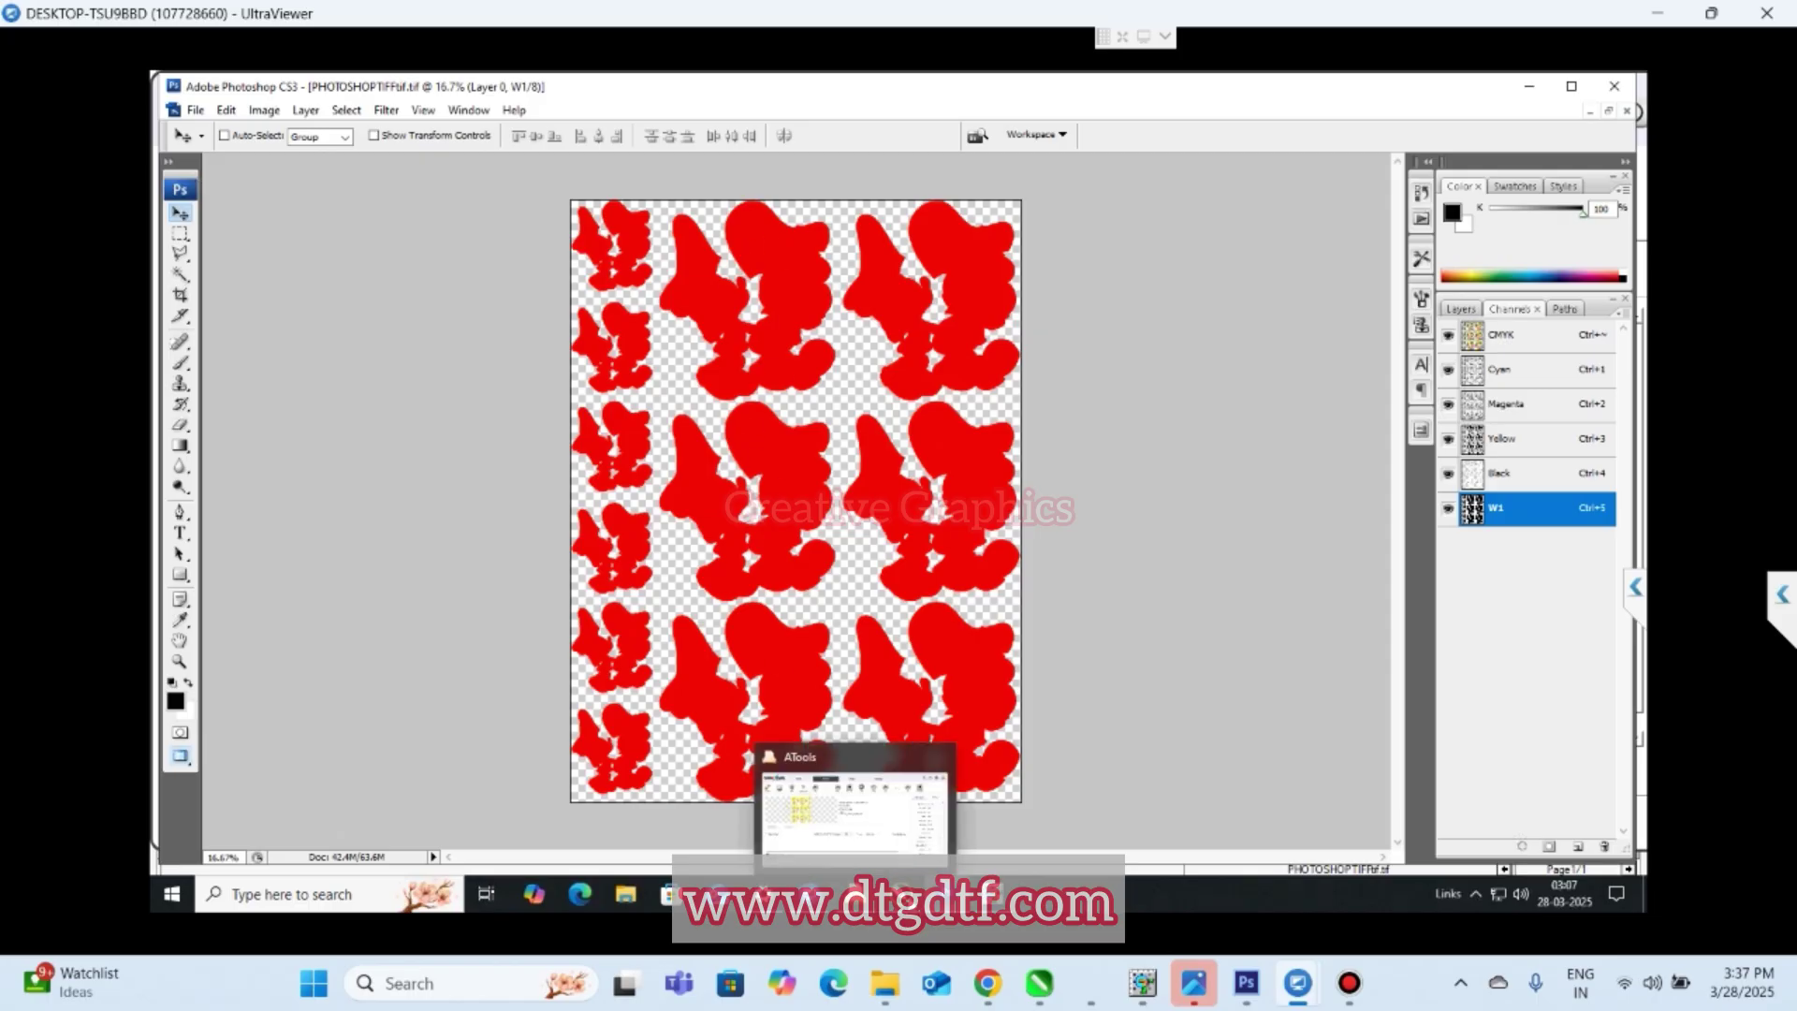
# - In CorelDRAW, delete the black background rectangle
pyautogui.click(857, 810)
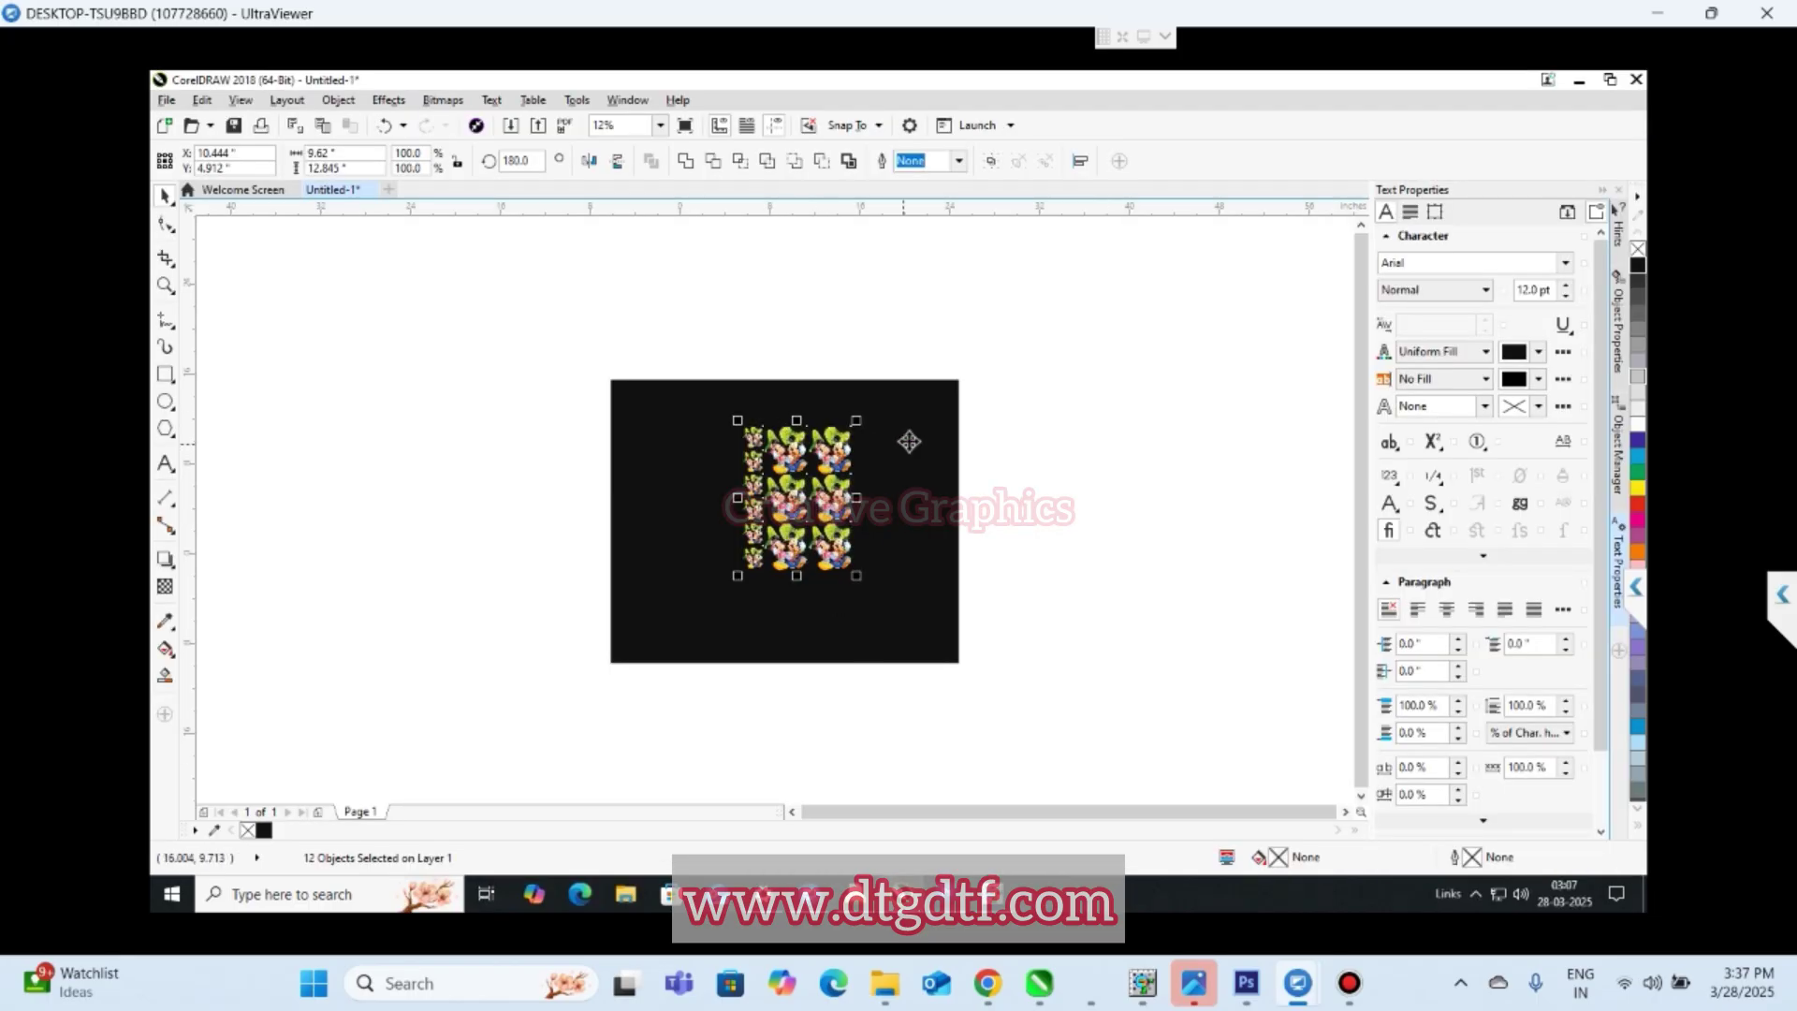
pyautogui.moveTo(923, 429); pyautogui.dragTo(402, 373)
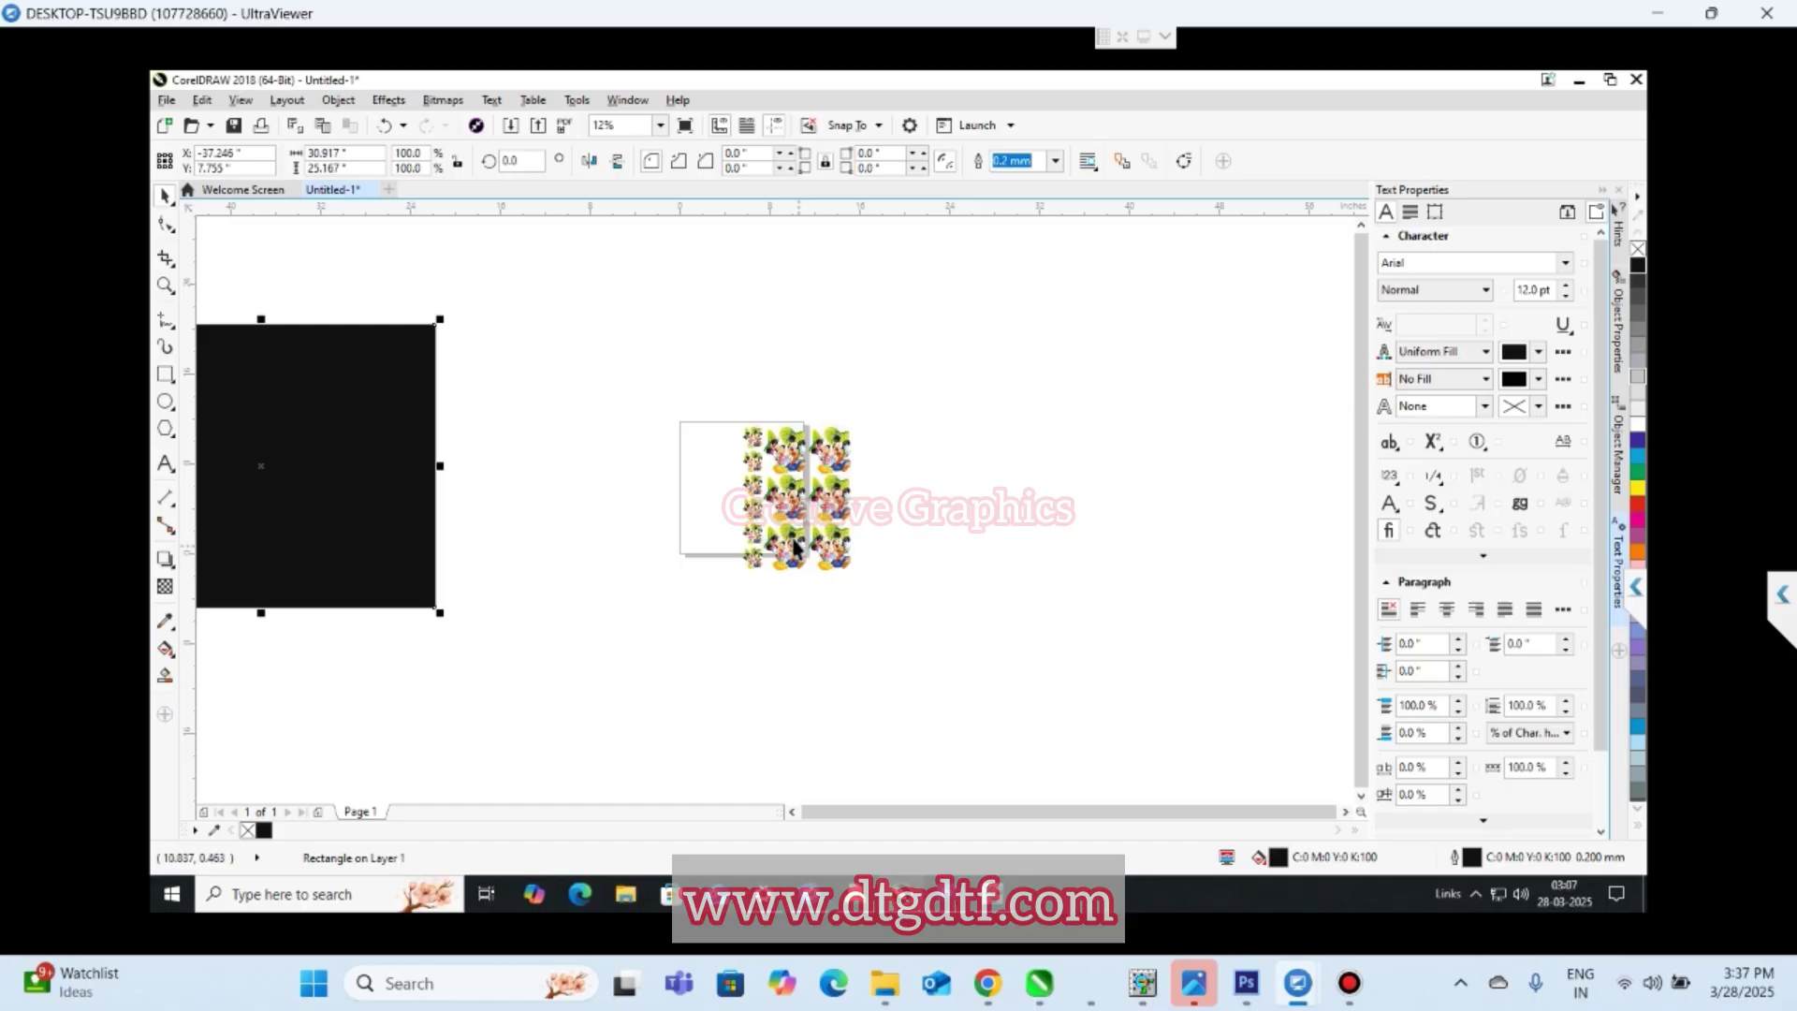
pyautogui.press('Delete')
# - Group the twelve Mickey images and centre the group on the page
pyautogui.moveTo(671, 356); pyautogui.dragTo(979, 738)
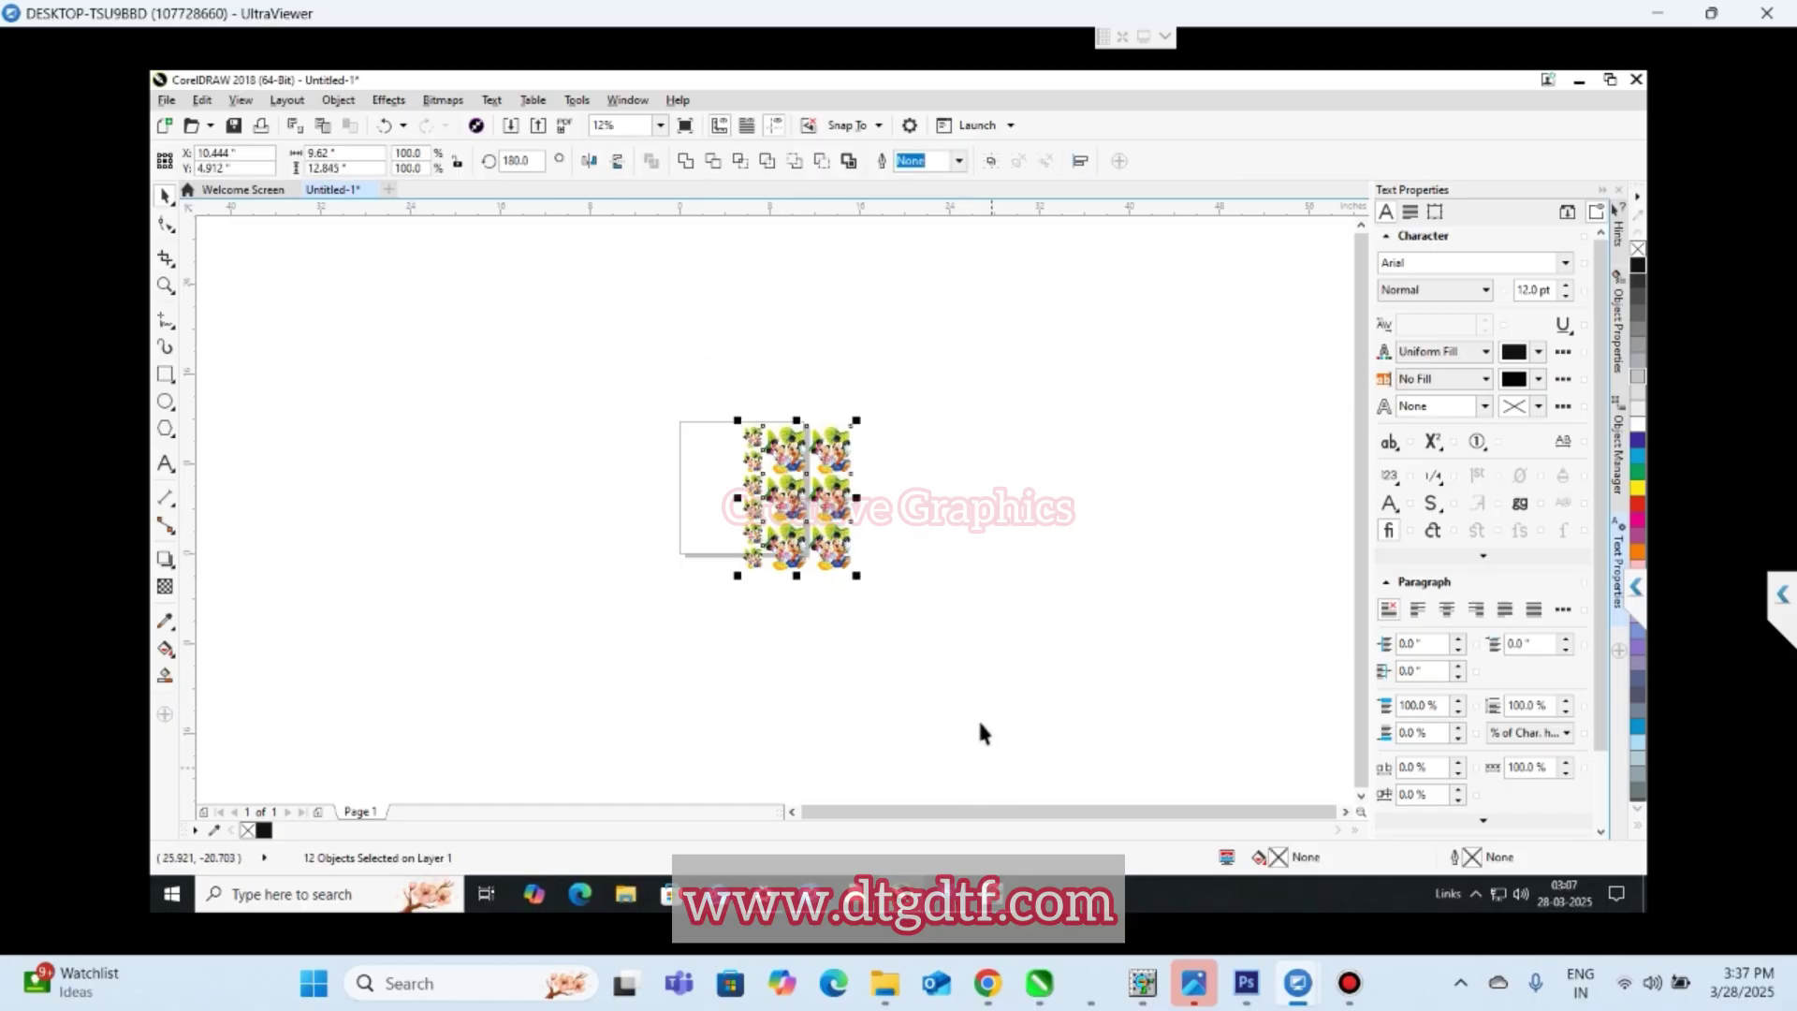
pyautogui.hotkey('ctrl', 'g')
pyautogui.press('p')
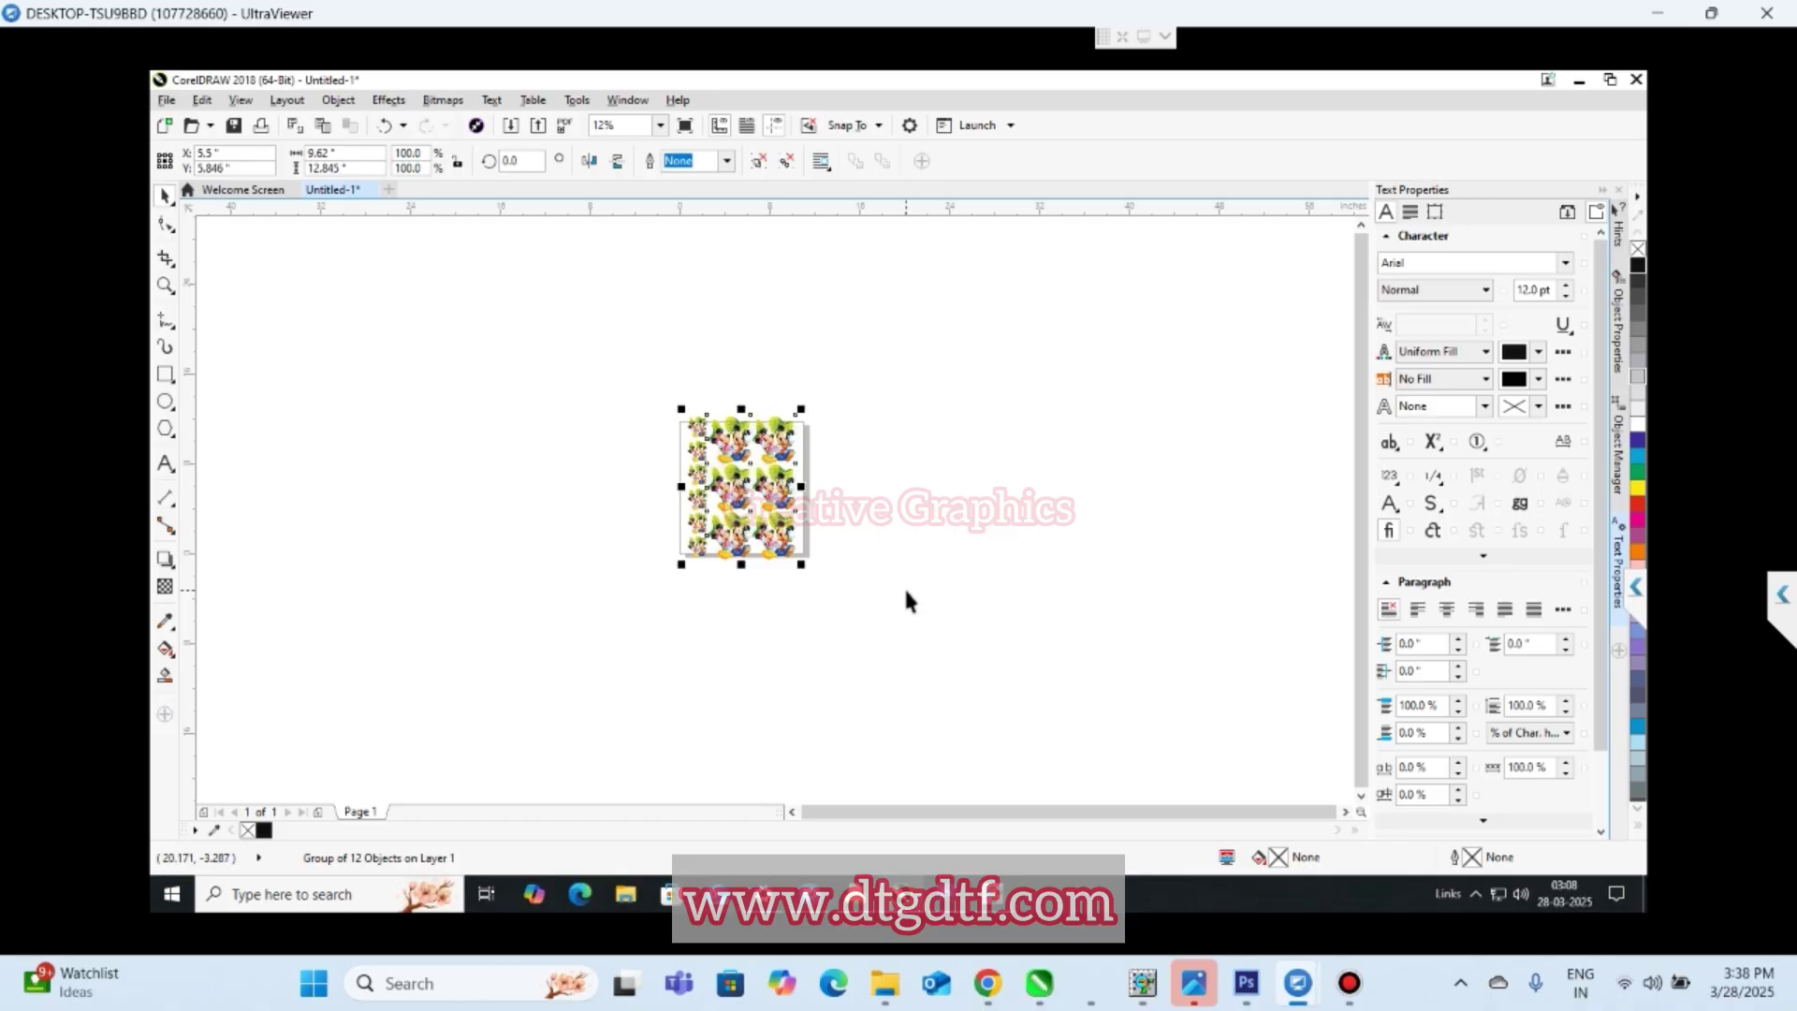
pyautogui.rightClick(985, 647)
pyautogui.click(983, 686)
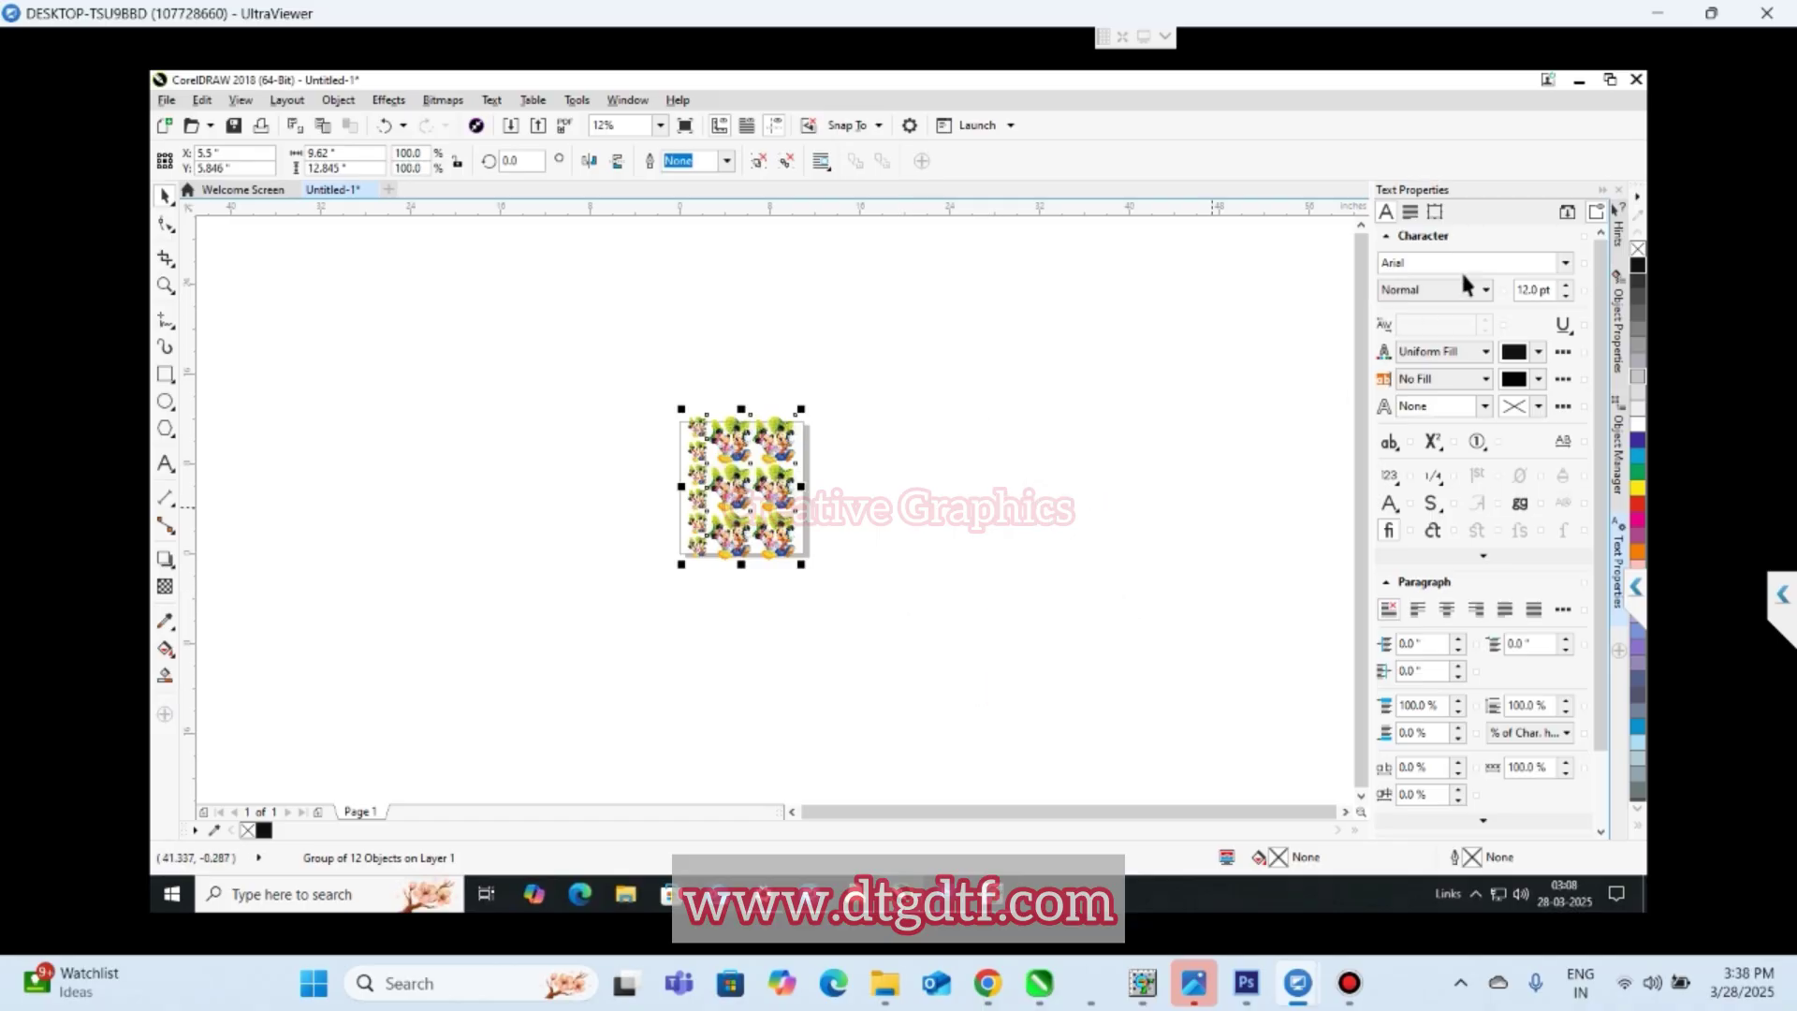